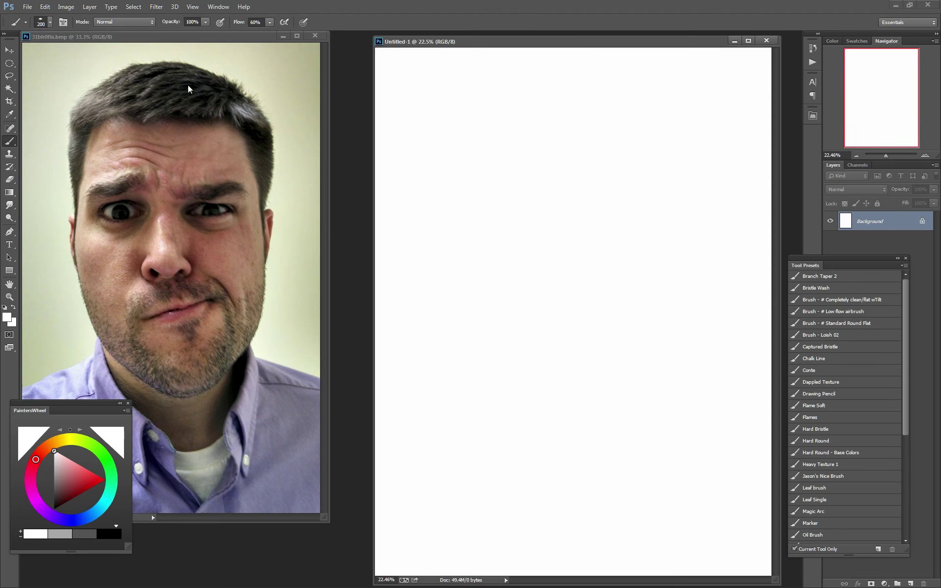
Turn the reference photo grayscale with a Black & White adjustment layer
left_click(186, 38)
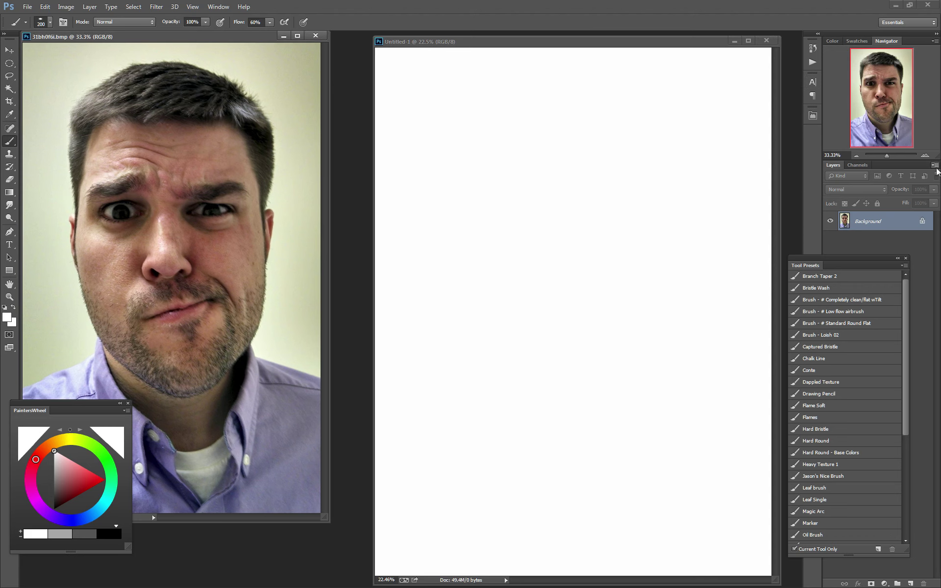
left_click(890, 583)
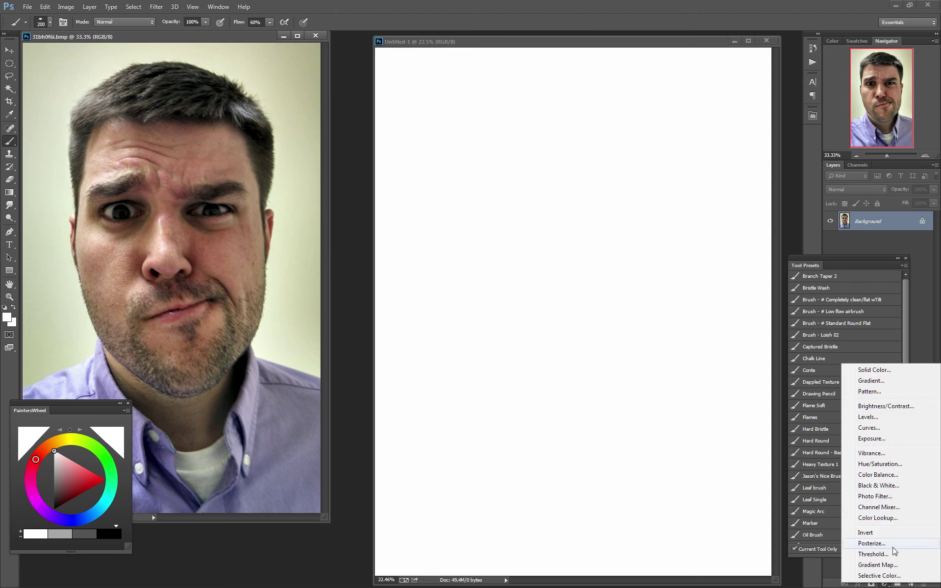
left_click(887, 485)
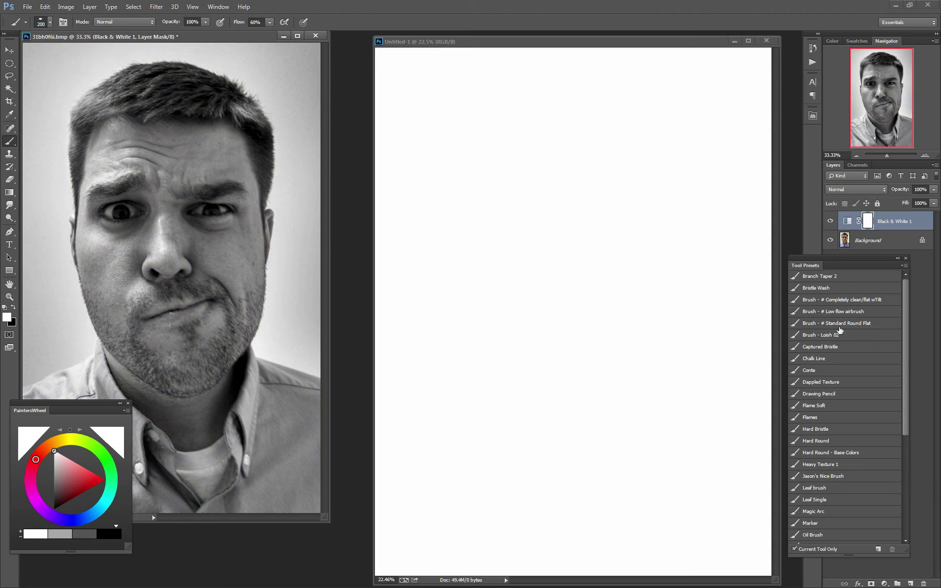
Move the colour wheel panel lower and select the photo's Background layer before returning to the blank canvas
left_click(563, 44)
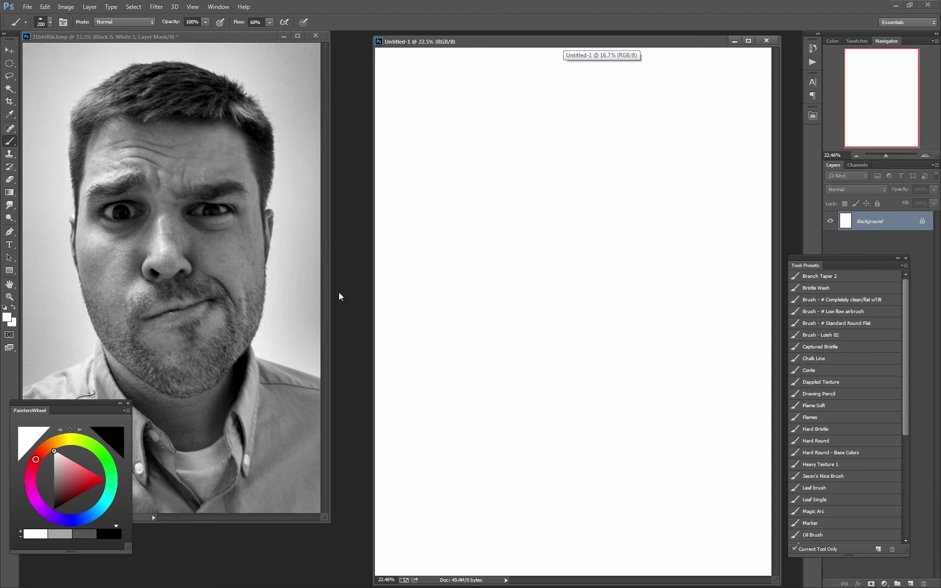
left_click_drag(86, 402, 81, 466)
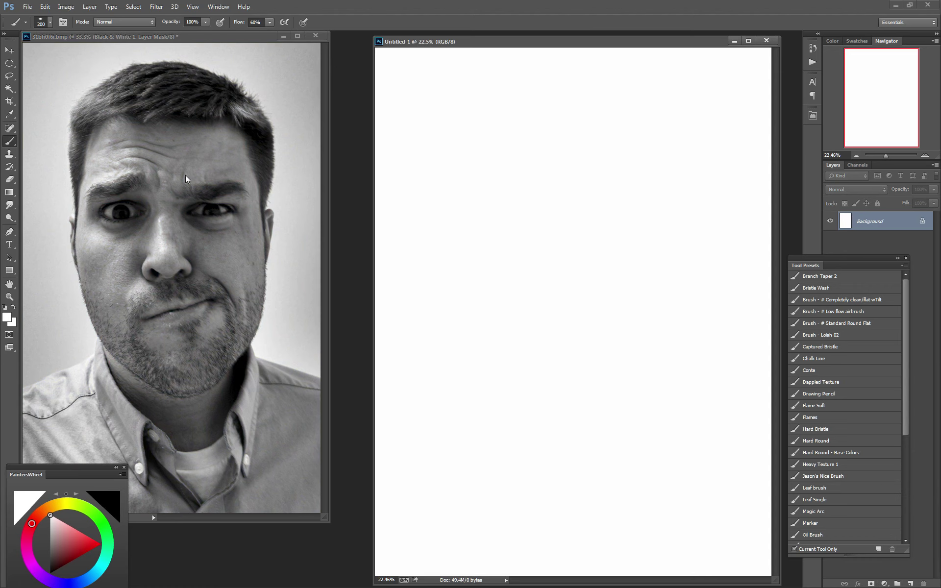
left_click(207, 43)
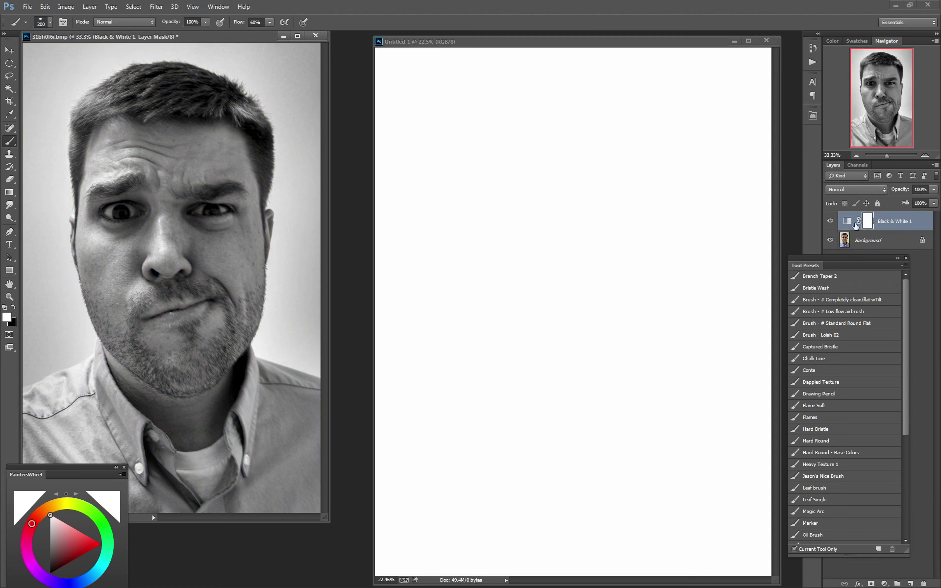
left_click(876, 240)
left_click(644, 52)
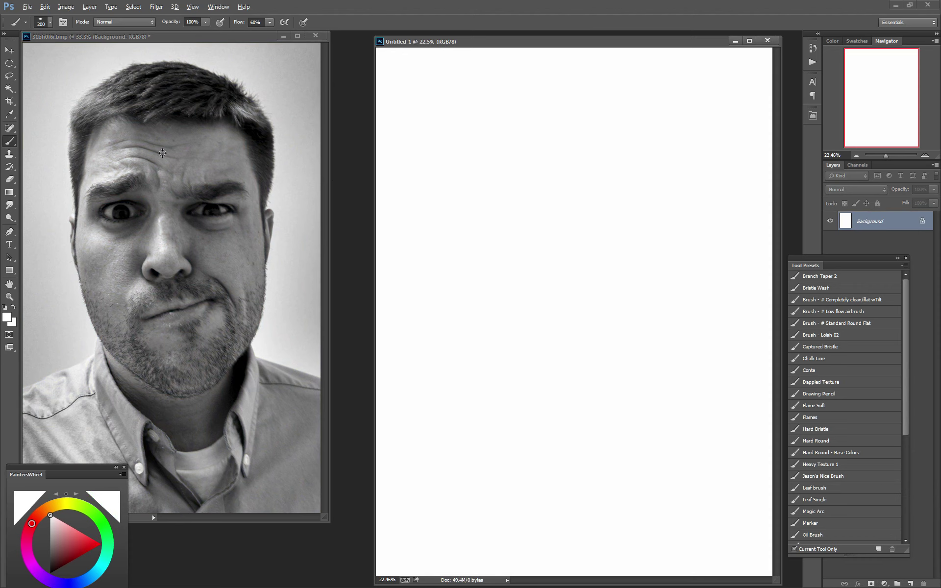
Outline the head's top and sides in mid grey with the Brush
left_click(181, 142, "alt")
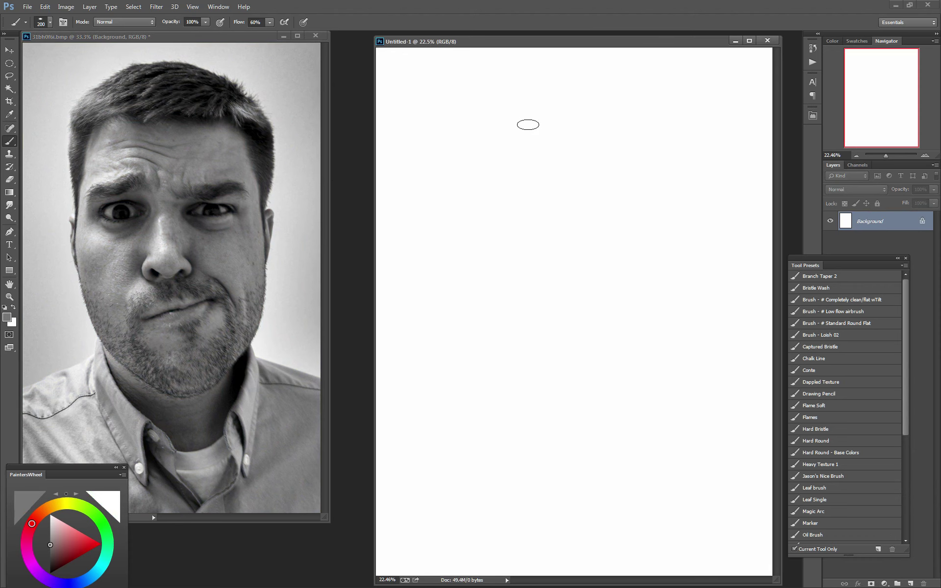
mouse_move(510, 127)
left_mouse_down()
mouse_move(605, 121)
mouse_move(628, 139)
left_mouse_up()
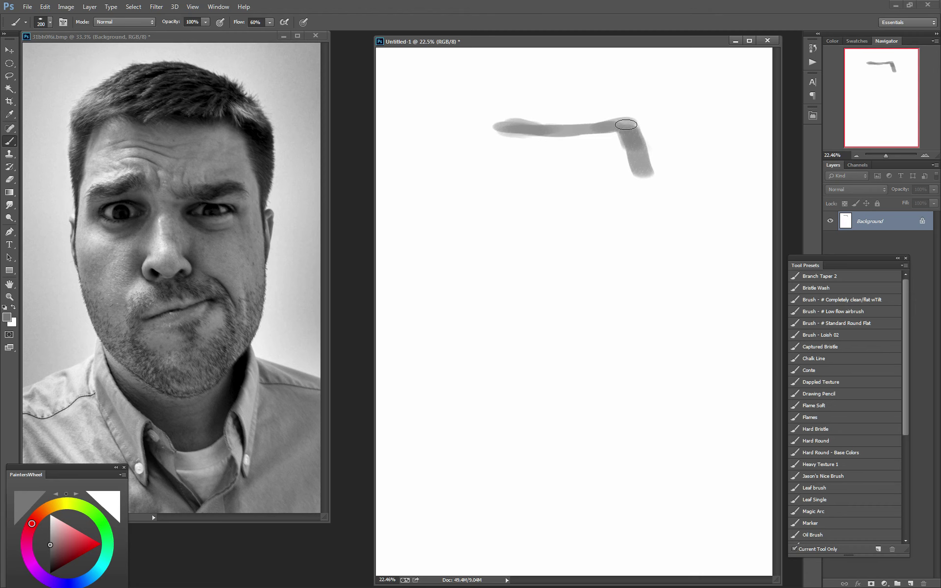
mouse_move(625, 125)
left_mouse_down()
mouse_move(666, 235)
mouse_move(661, 280)
mouse_move(645, 349)
mouse_move(595, 399)
left_mouse_up()
mouse_move(502, 123)
left_mouse_down()
mouse_move(470, 237)
mouse_move(471, 274)
mouse_move(493, 336)
mouse_move(479, 311)
mouse_move(596, 431)
mouse_move(624, 407)
mouse_move(622, 392)
mouse_move(634, 394)
mouse_move(618, 399)
mouse_move(667, 341)
mouse_move(664, 251)
left_mouse_up()
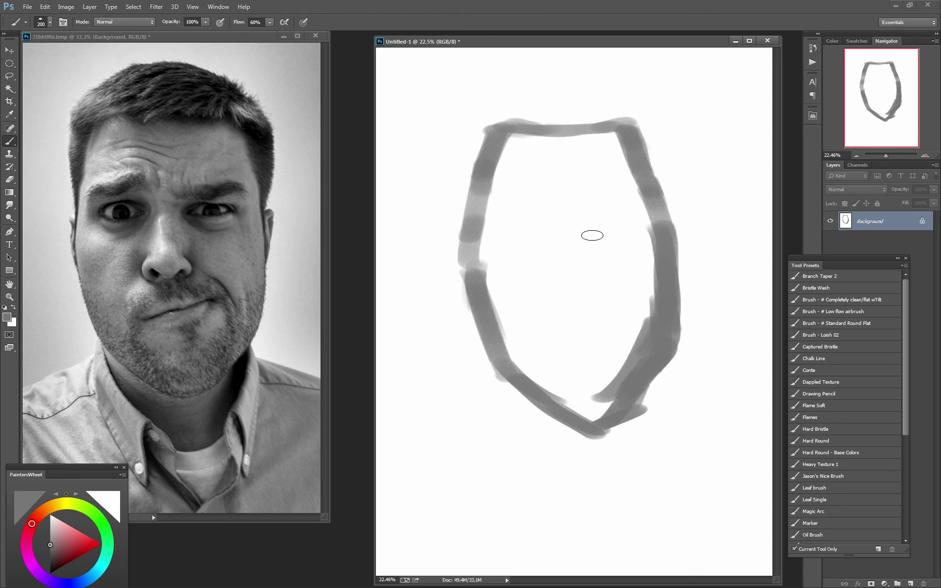
Fill the head outline with a larger brush and smooth the neck and lower edges
key("bracketright")
key("bracketright")
key("bracketright")
mouse_move(571, 362)
left_mouse_down()
mouse_move(554, 214)
mouse_move(533, 202)
mouse_move(532, 294)
mouse_move(509, 223)
mouse_move(524, 157)
mouse_move(514, 185)
mouse_move(533, 285)
mouse_move(588, 332)
mouse_move(588, 145)
mouse_move(597, 196)
mouse_move(613, 204)
mouse_move(613, 193)
mouse_move(617, 254)
mouse_move(598, 374)
mouse_move(594, 336)
mouse_move(594, 399)
mouse_move(574, 377)
mouse_move(608, 398)
mouse_move(522, 362)
left_mouse_up()
key("bracketright")
key("bracketright")
key("bracketleft")
key("bracketleft")
key("bracketleft")
key("bracketleft")
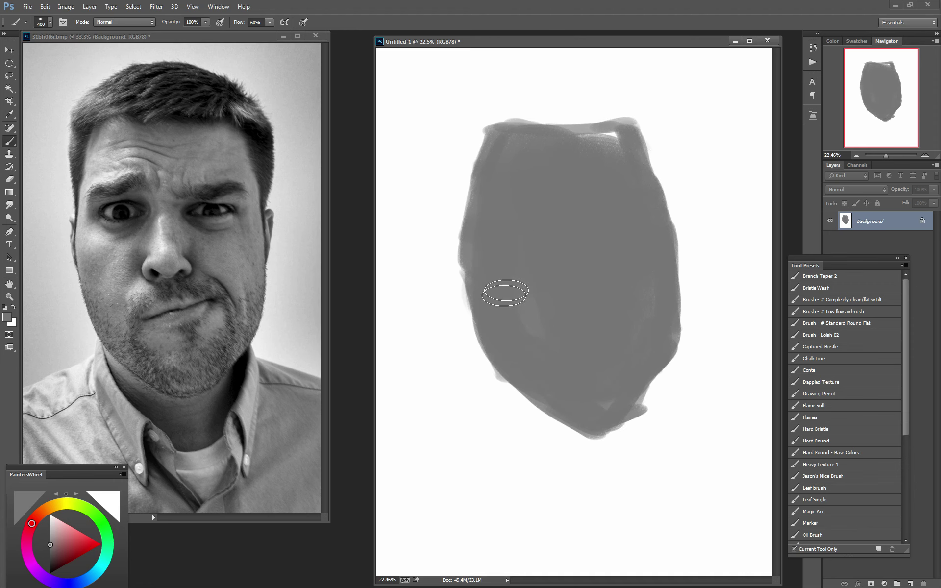
left_click_drag(531, 135, 610, 138)
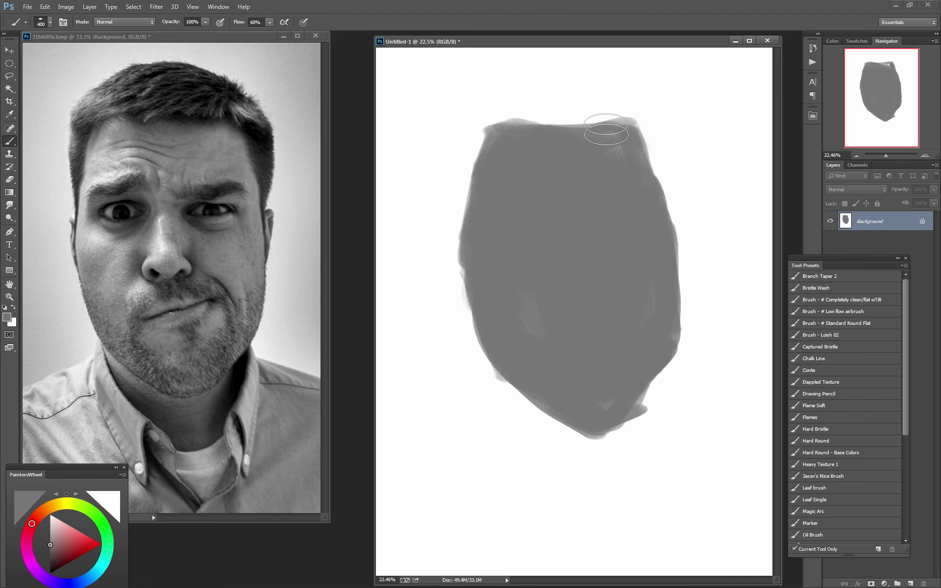
mouse_move(659, 323)
left_mouse_down()
mouse_move(651, 357)
mouse_move(598, 420)
mouse_move(551, 399)
left_mouse_up()
mouse_move(499, 352)
left_mouse_down()
mouse_move(508, 388)
mouse_move(525, 385)
mouse_move(526, 368)
mouse_move(524, 410)
mouse_move(609, 472)
mouse_move(613, 491)
mouse_move(621, 447)
mouse_move(619, 472)
mouse_move(626, 451)
mouse_move(633, 460)
mouse_move(641, 370)
mouse_move(645, 392)
mouse_move(621, 434)
mouse_move(550, 406)
left_mouse_up()
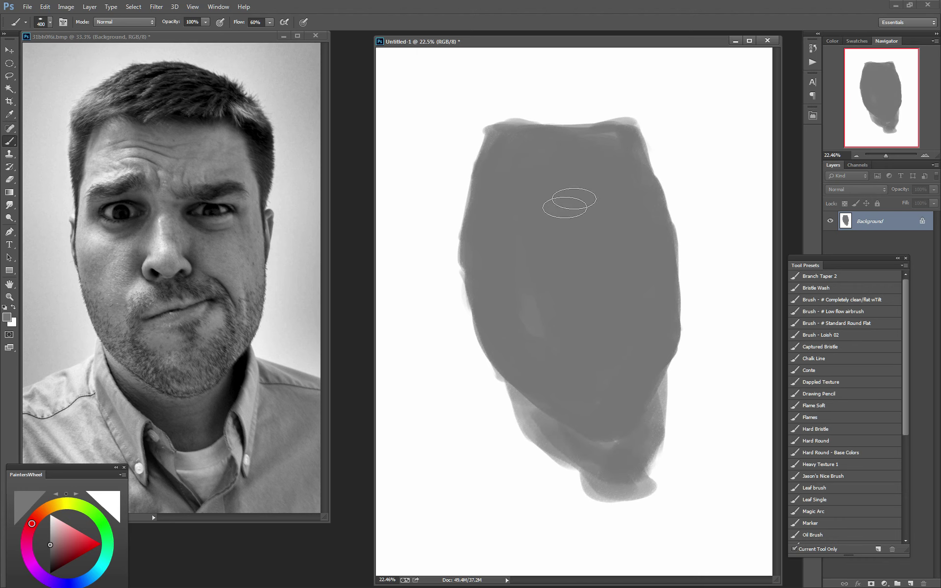
left_click(176, 86, "alt")
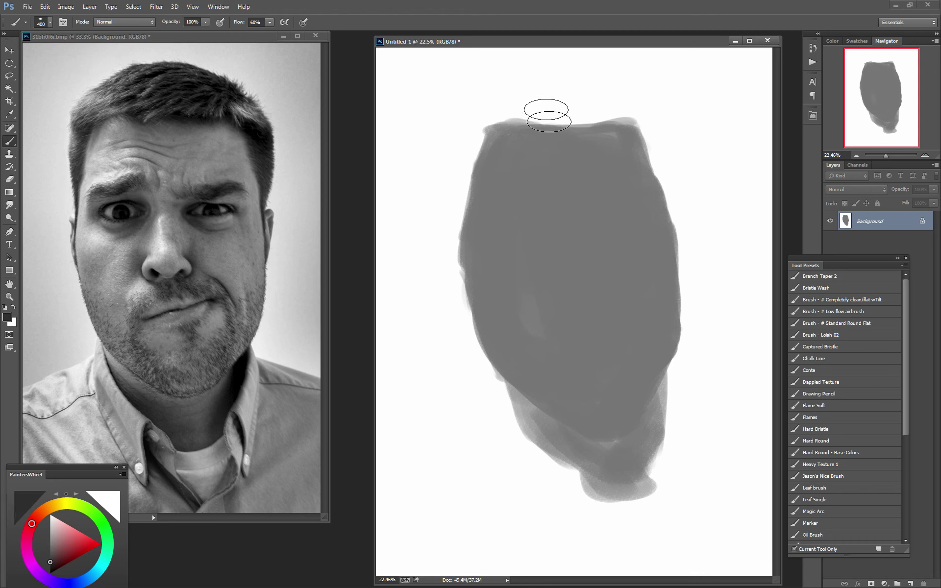
Paint the dark hair mass across the top and both sides of the head
mouse_move(546, 110)
left_mouse_down()
mouse_move(538, 115)
mouse_move(557, 118)
mouse_move(532, 108)
mouse_move(583, 103)
mouse_move(577, 120)
mouse_move(634, 118)
mouse_move(625, 93)
left_mouse_up()
key("bracketleft")
key("bracketleft")
key("bracketleft")
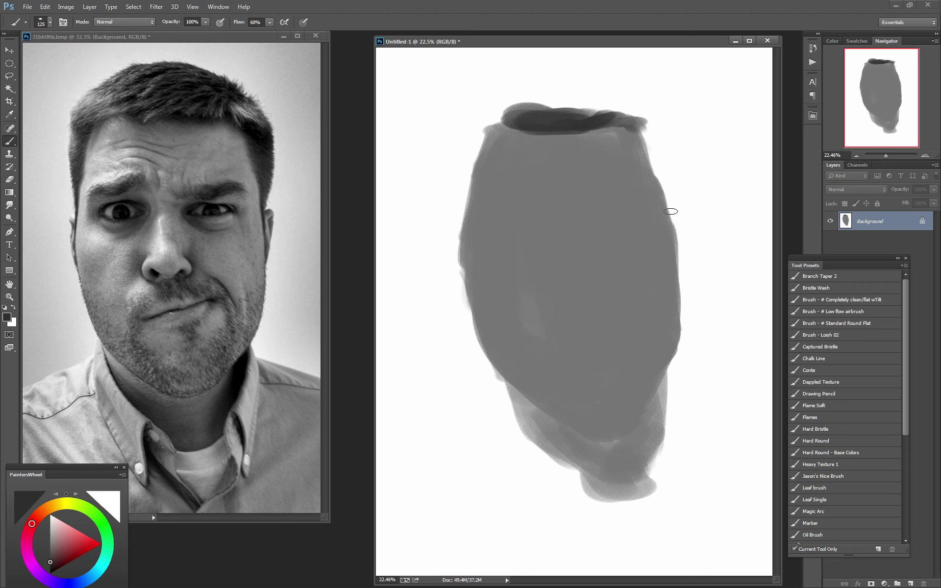
mouse_move(669, 208)
left_mouse_down()
mouse_move(674, 136)
mouse_move(654, 105)
mouse_move(546, 83)
left_mouse_up()
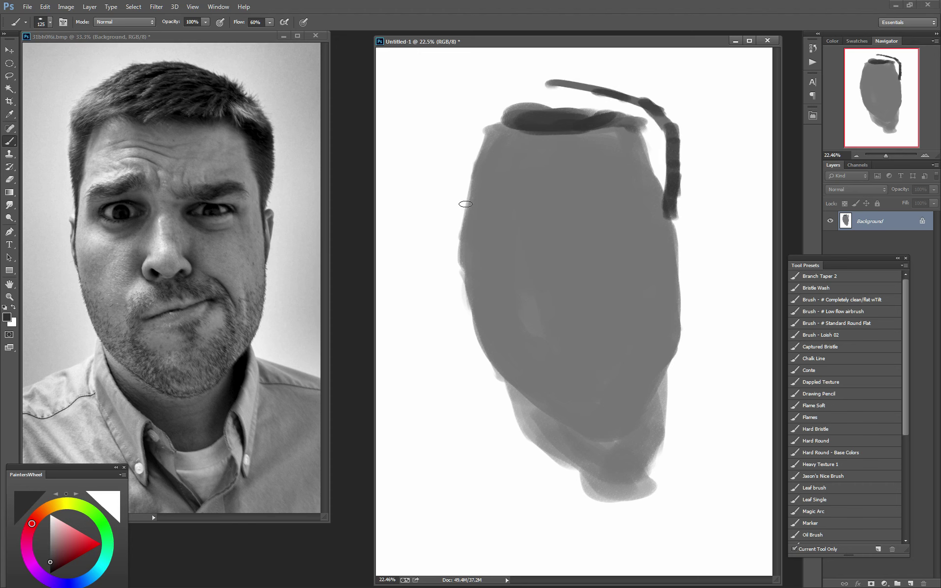
mouse_move(466, 204)
left_mouse_down()
mouse_move(459, 116)
mouse_move(499, 92)
mouse_move(532, 90)
left_mouse_up()
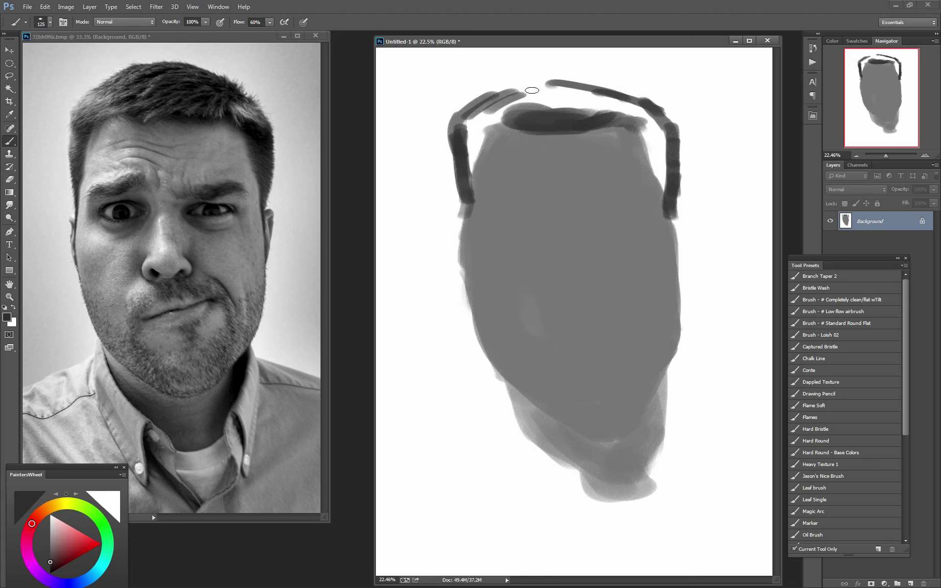
mouse_move(465, 110)
left_mouse_down()
mouse_move(549, 75)
mouse_move(637, 100)
left_mouse_up()
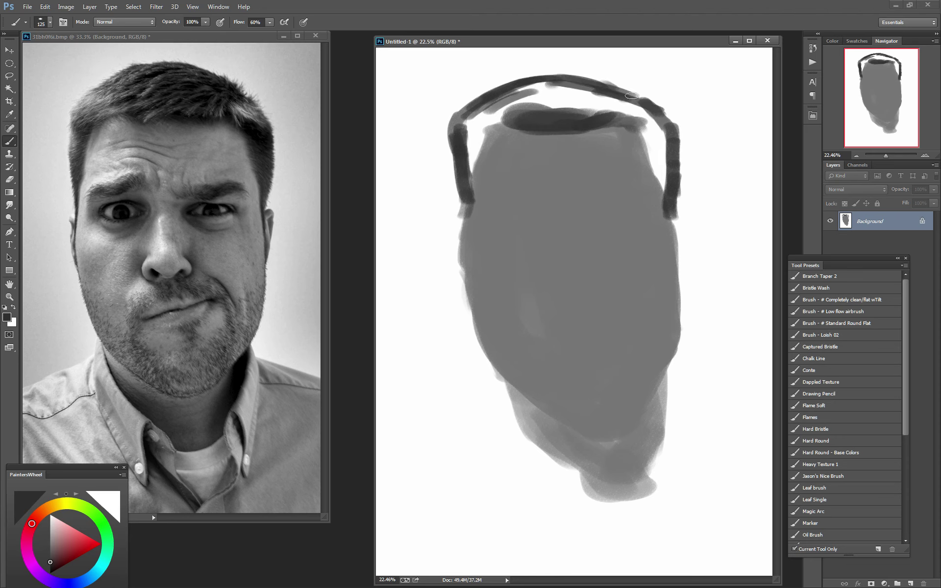
key("bracketright")
key("bracketright")
key("bracketright")
left_click_drag(554, 93, 486, 120)
mouse_move(524, 93)
left_mouse_down()
mouse_move(467, 122)
mouse_move(560, 97)
mouse_move(642, 105)
mouse_move(542, 93)
mouse_move(483, 122)
mouse_move(468, 162)
mouse_move(458, 128)
mouse_move(467, 169)
left_mouse_up()
key("bracketleft")
key("bracketleft")
key("bracketleft")
left_click_drag(580, 114, 571, 105)
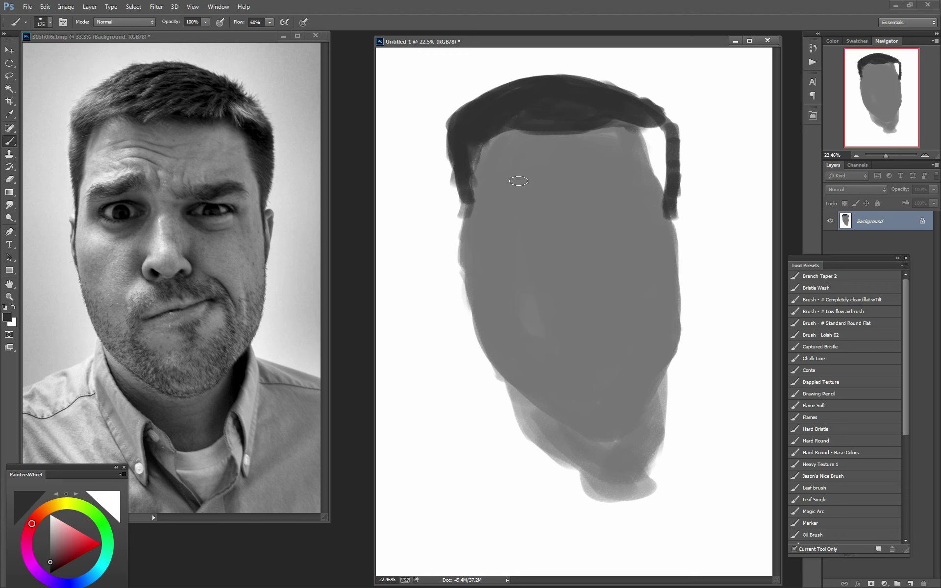
Paint dark sideburns down both sides of the face and darken the top-right hair
left_click_drag(468, 199, 471, 282)
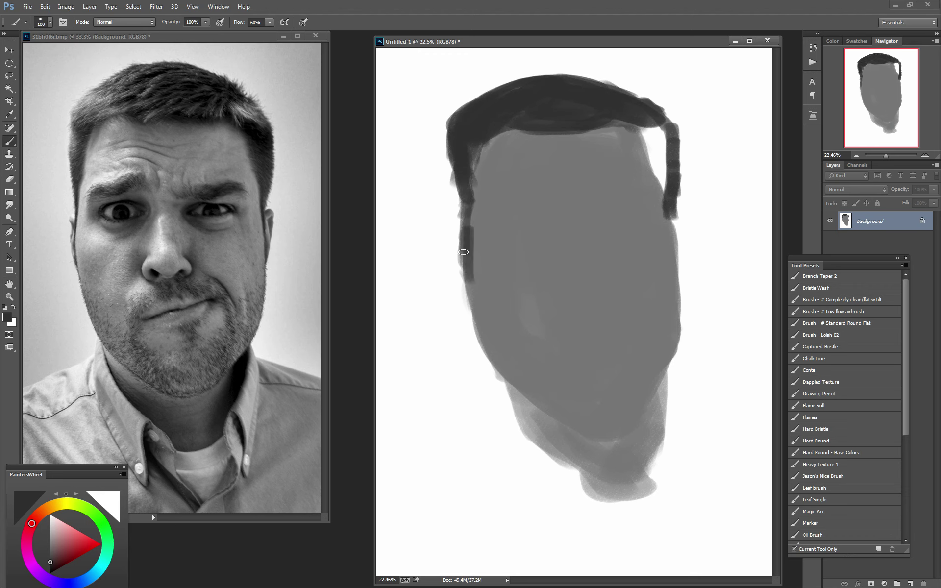
left_click_drag(465, 235, 477, 306)
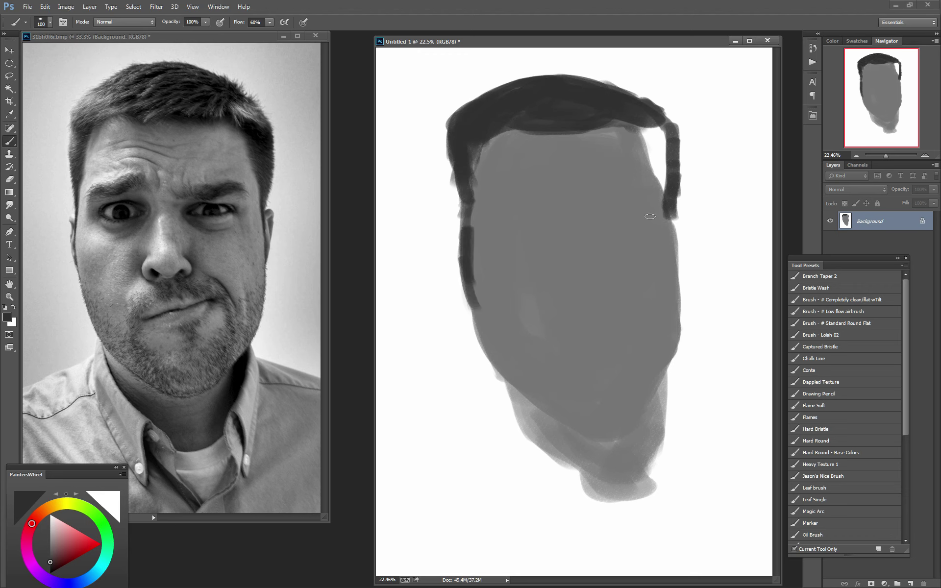
left_click_drag(671, 211, 677, 282)
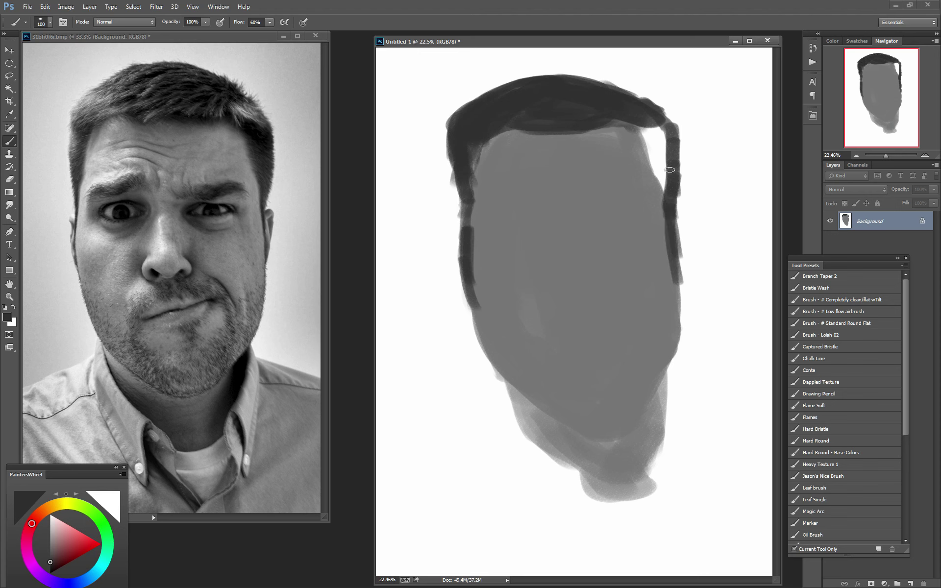
left_click_drag(670, 170, 665, 189)
mouse_move(654, 132)
left_mouse_down()
mouse_move(659, 172)
mouse_move(649, 147)
mouse_move(661, 143)
mouse_move(637, 133)
left_mouse_up()
key("bracketright")
key("bracketright")
key("bracketright")
key("bracketleft")
key("bracketleft")
key("bracketleft")
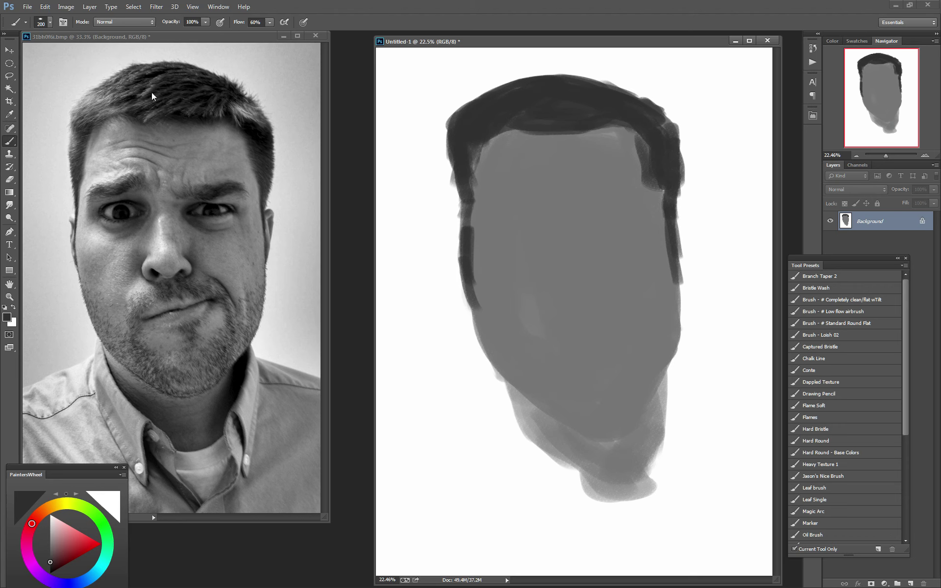
Select the painted head with the Magic Wand and copy it to a new Layer 1
left_click(12, 89)
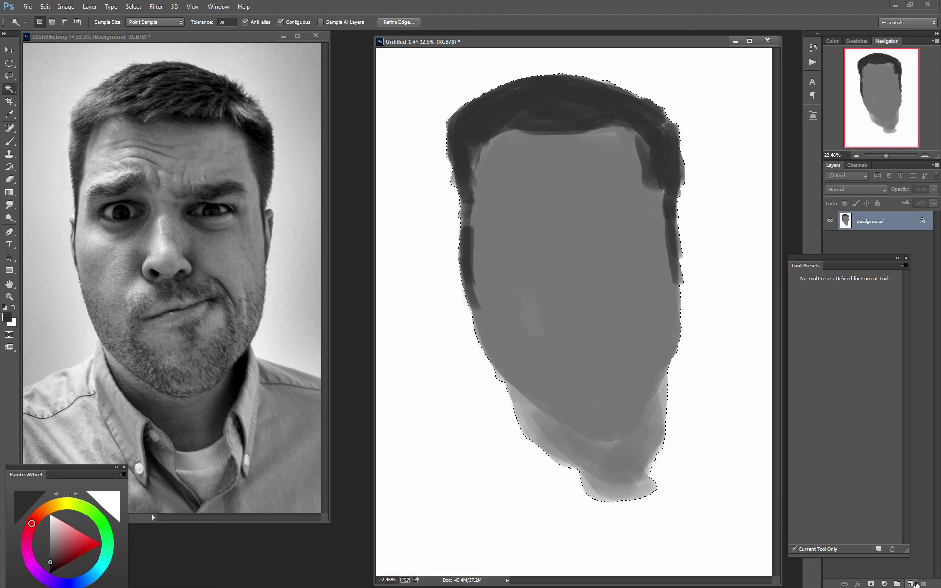
key("ctrl+j")
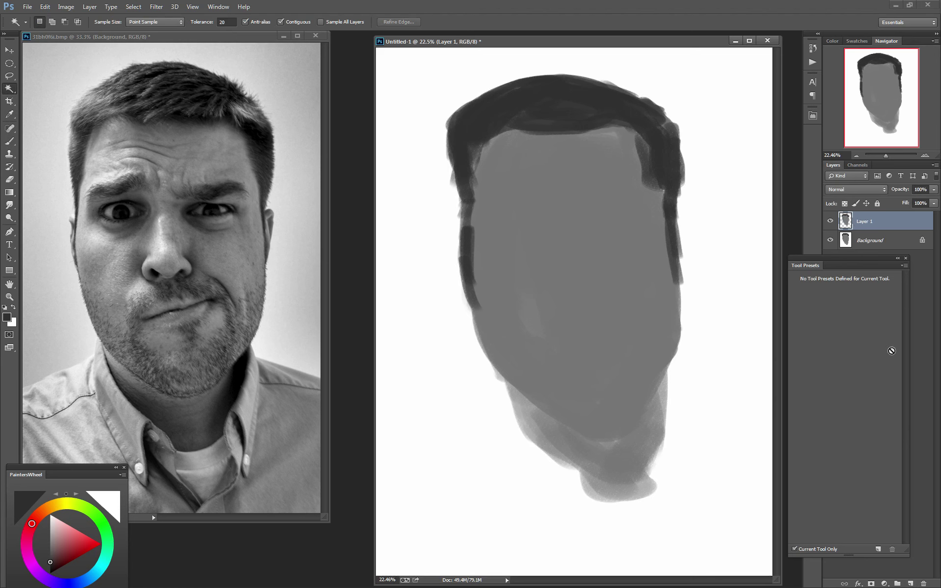
left_click(863, 238)
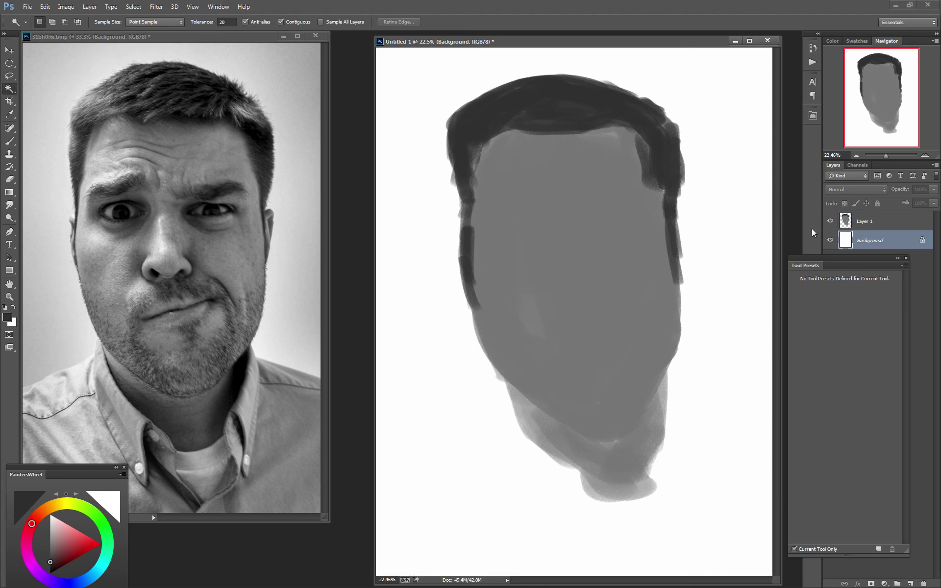
left_click(846, 218)
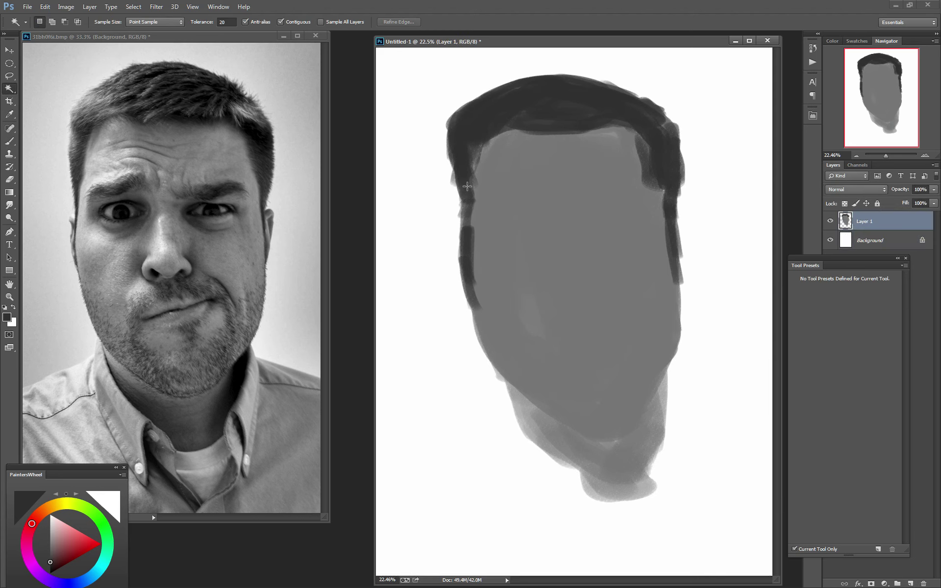
key("b")
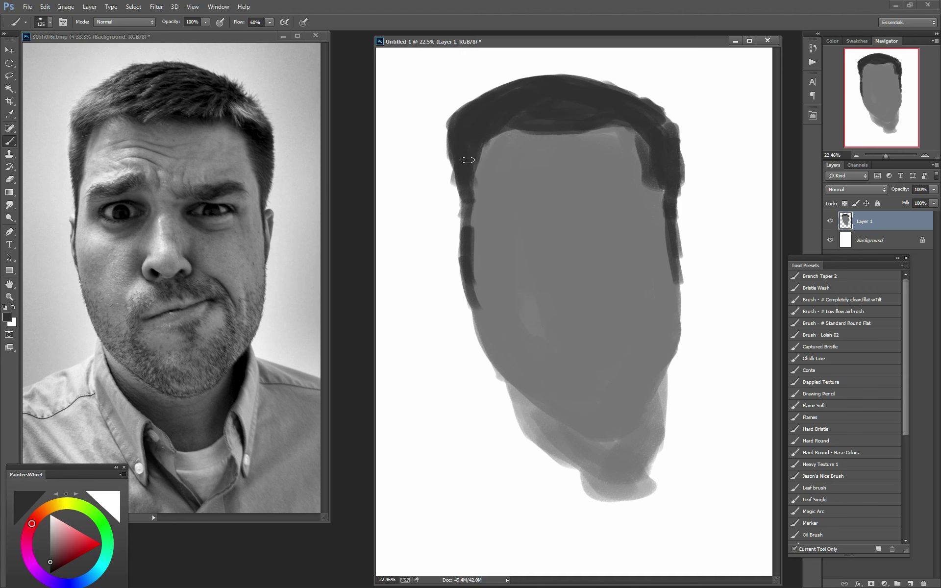
Paint dark eye shapes, upper lids and eyebrows over both eyes, then darken the hairline
left_click(194, 207, "alt")
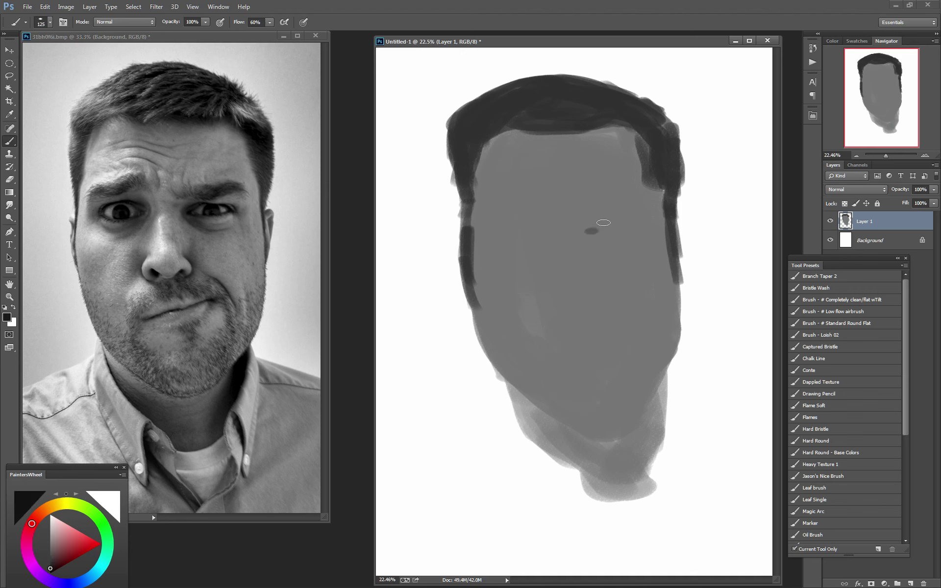
mouse_move(603, 222)
left_mouse_down()
mouse_move(617, 222)
mouse_move(603, 243)
mouse_move(615, 251)
left_mouse_up()
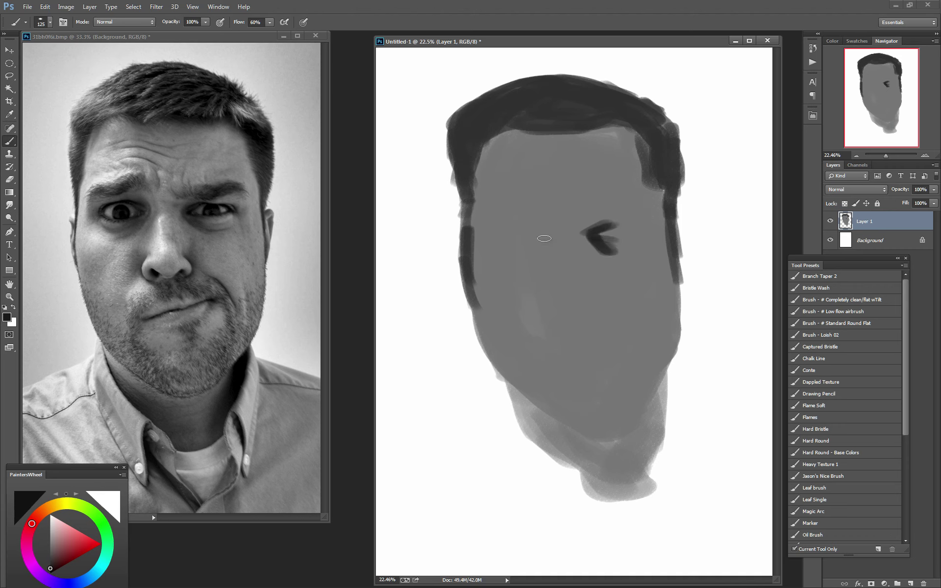
mouse_move(543, 242)
left_mouse_down()
mouse_move(529, 223)
mouse_move(505, 222)
mouse_move(520, 244)
mouse_move(544, 242)
mouse_move(530, 255)
mouse_move(519, 233)
mouse_move(539, 241)
mouse_move(512, 249)
mouse_move(519, 259)
left_mouse_up()
left_click(255, 236, "alt")
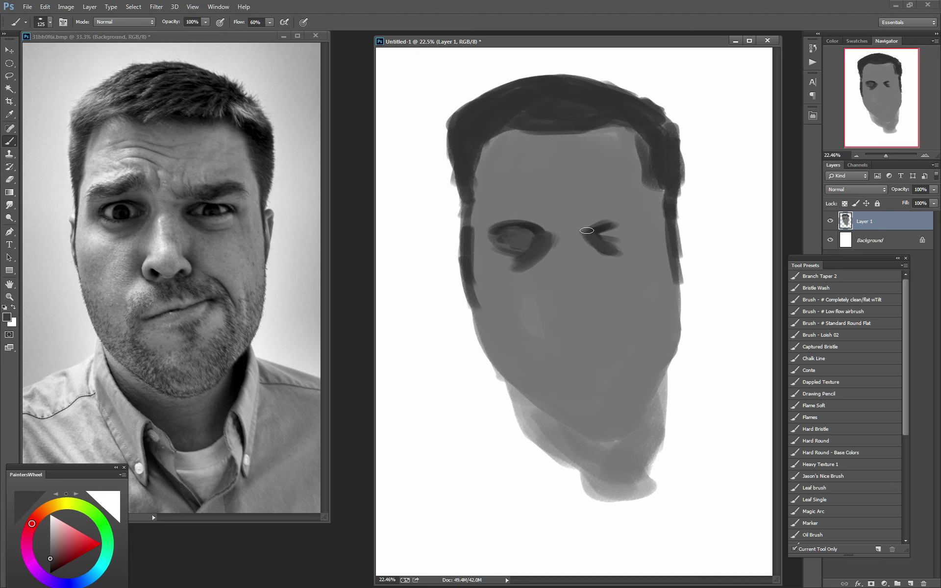
mouse_move(598, 223)
left_mouse_down()
mouse_move(641, 224)
mouse_move(603, 240)
left_mouse_up()
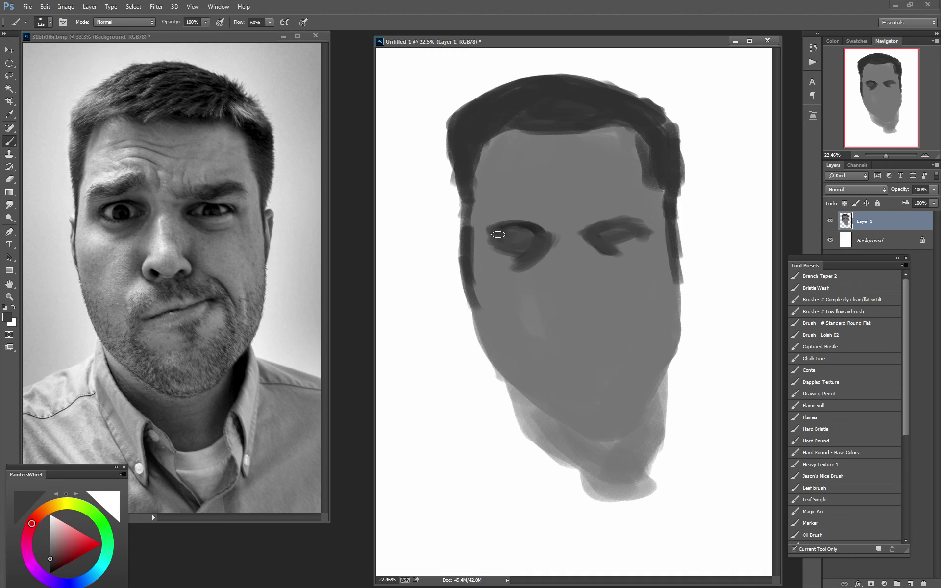
mouse_move(494, 216)
left_mouse_down()
mouse_move(526, 211)
mouse_move(545, 230)
left_mouse_up()
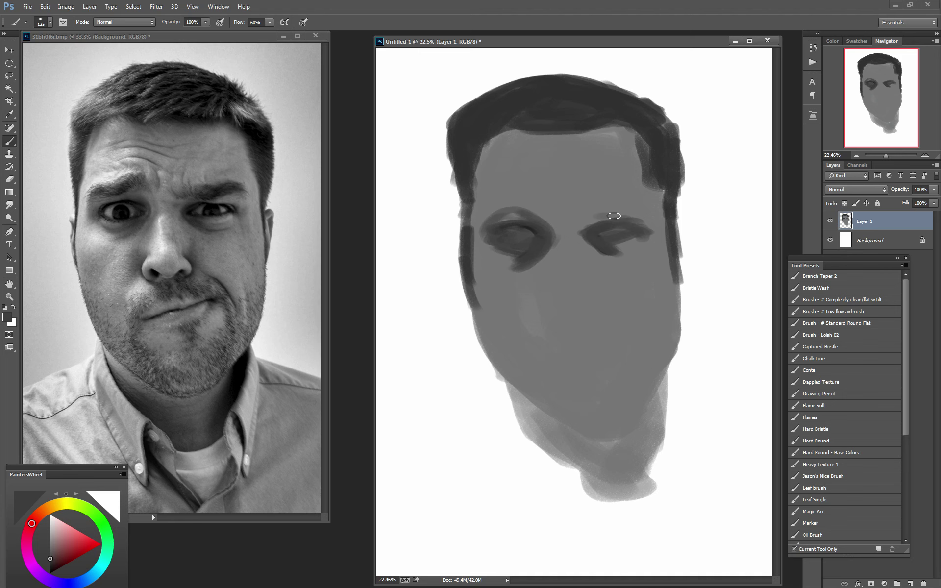
left_click_drag(614, 215, 621, 200)
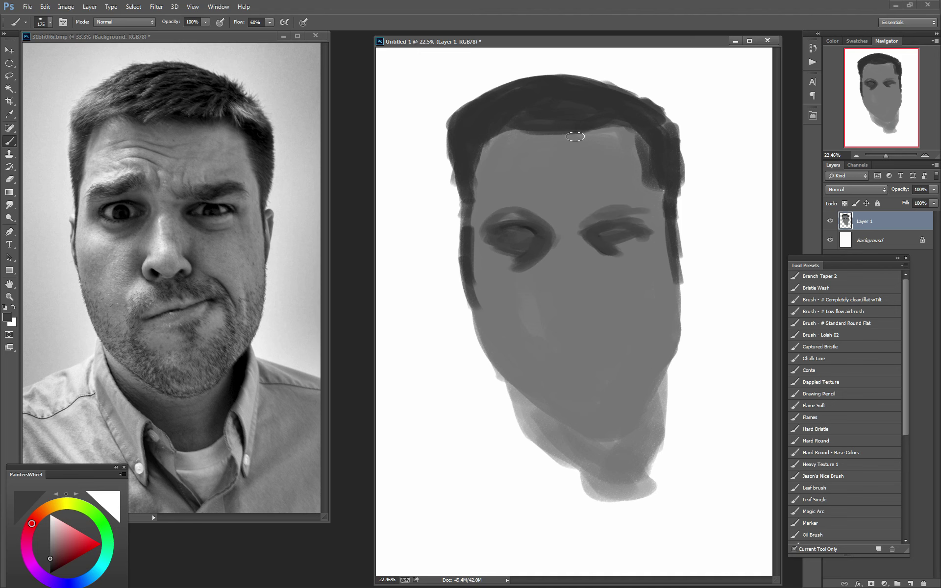
mouse_move(580, 133)
left_mouse_down()
mouse_move(496, 120)
mouse_move(609, 124)
mouse_move(644, 150)
left_mouse_up()
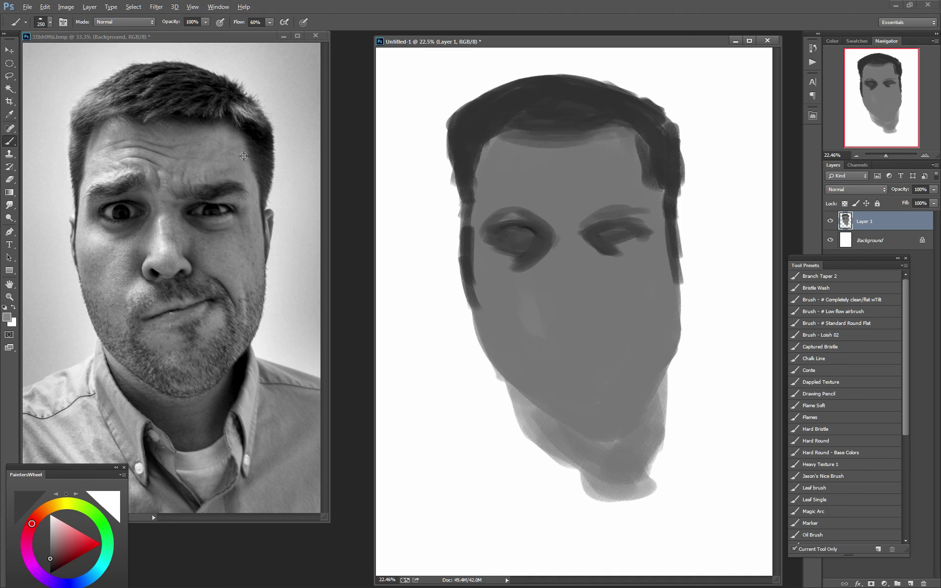
Brush sampled light grey over the forehead, cheeks and jaw, then stroke the right jawline dark
left_click(637, 164, "alt")
mouse_move(632, 156)
left_mouse_down()
mouse_move(581, 185)
mouse_move(585, 175)
mouse_move(544, 177)
left_mouse_up()
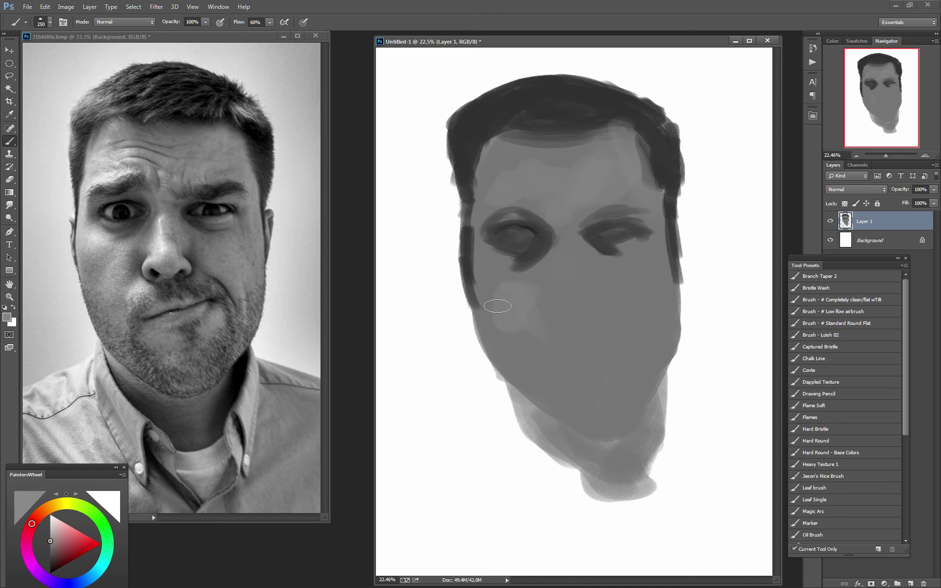
left_click_drag(498, 300, 487, 277)
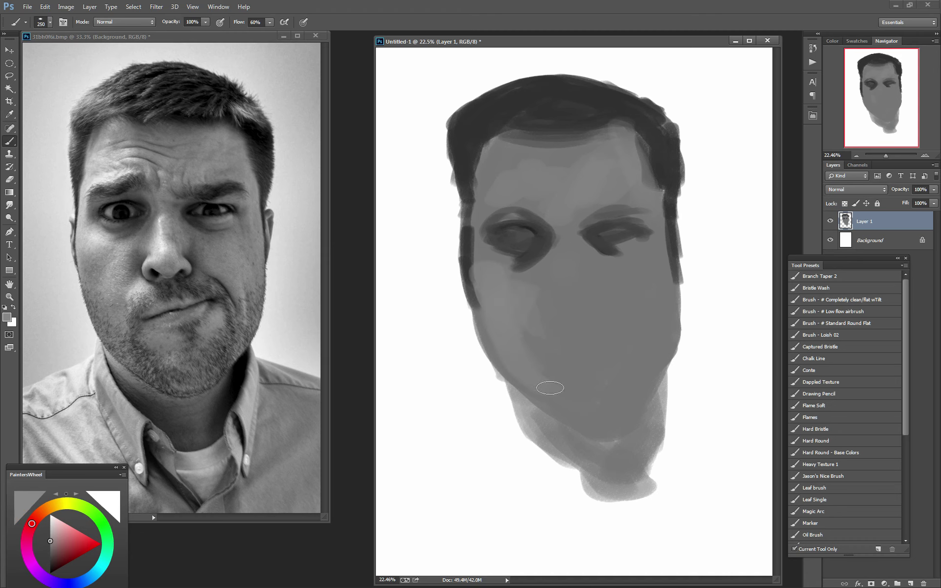
left_click_drag(524, 400, 583, 443)
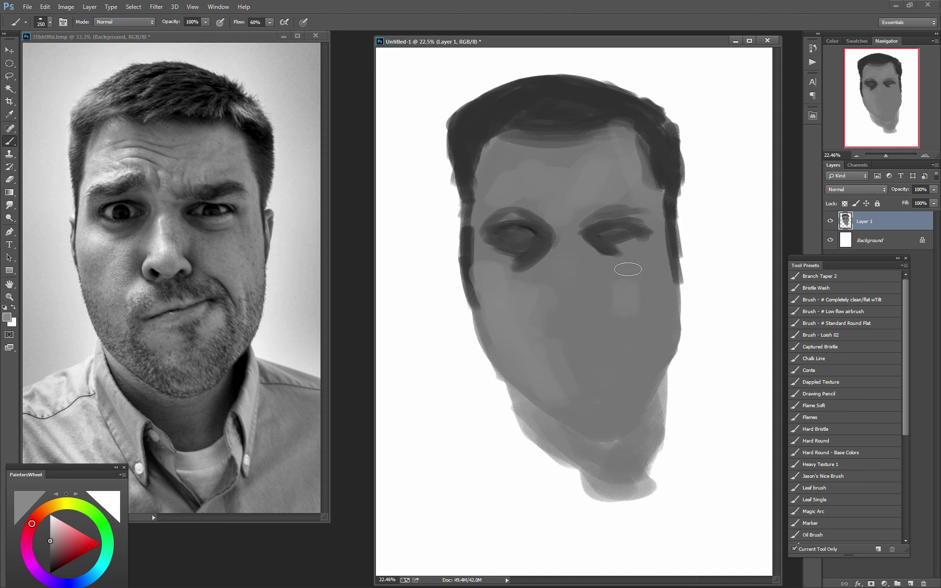
mouse_move(627, 279)
left_mouse_down()
mouse_move(653, 289)
mouse_move(637, 319)
left_mouse_up()
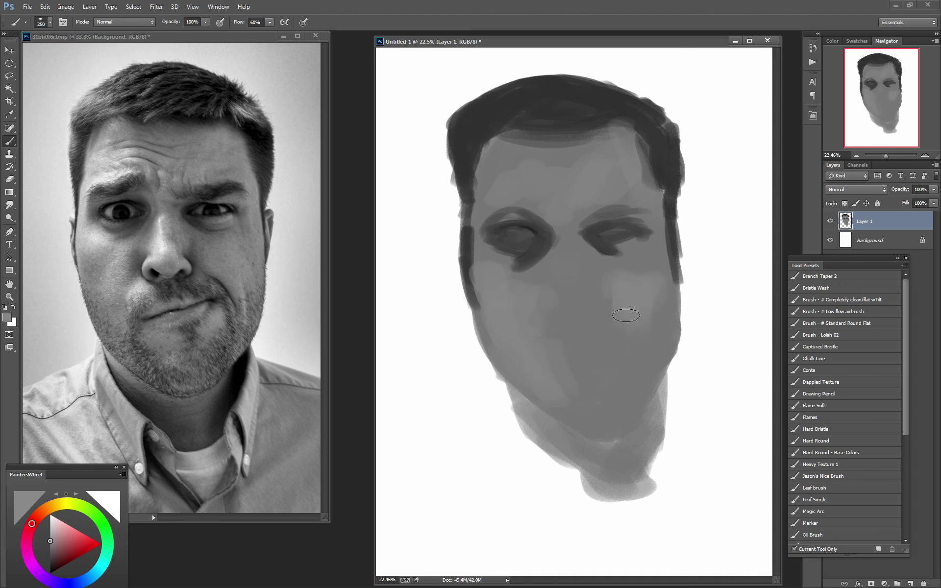
left_click(214, 362, "alt")
mouse_move(652, 360)
left_mouse_down()
mouse_move(615, 409)
mouse_move(671, 300)
mouse_move(632, 380)
mouse_move(637, 333)
mouse_move(615, 317)
mouse_move(544, 328)
mouse_move(534, 355)
mouse_move(568, 402)
mouse_move(527, 380)
mouse_move(573, 417)
left_mouse_up()
Extend the dark goatee around the chin and paint a light grey patch below the mouth
key("bracketleft")
key("bracketleft")
mouse_move(519, 392)
left_mouse_down()
mouse_move(488, 346)
mouse_move(490, 363)
mouse_move(519, 387)
mouse_move(588, 426)
mouse_move(636, 414)
mouse_move(583, 412)
mouse_move(544, 383)
mouse_move(596, 361)
mouse_move(607, 404)
left_mouse_up()
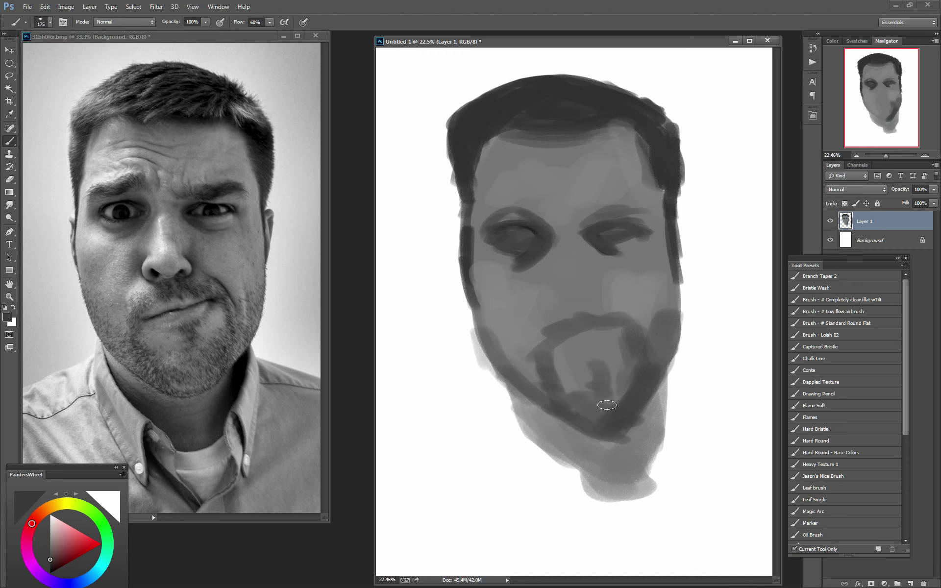
left_click(218, 313, "alt")
mouse_move(612, 356)
left_mouse_down()
mouse_move(627, 361)
mouse_move(602, 332)
mouse_move(554, 349)
mouse_move(581, 380)
left_mouse_up()
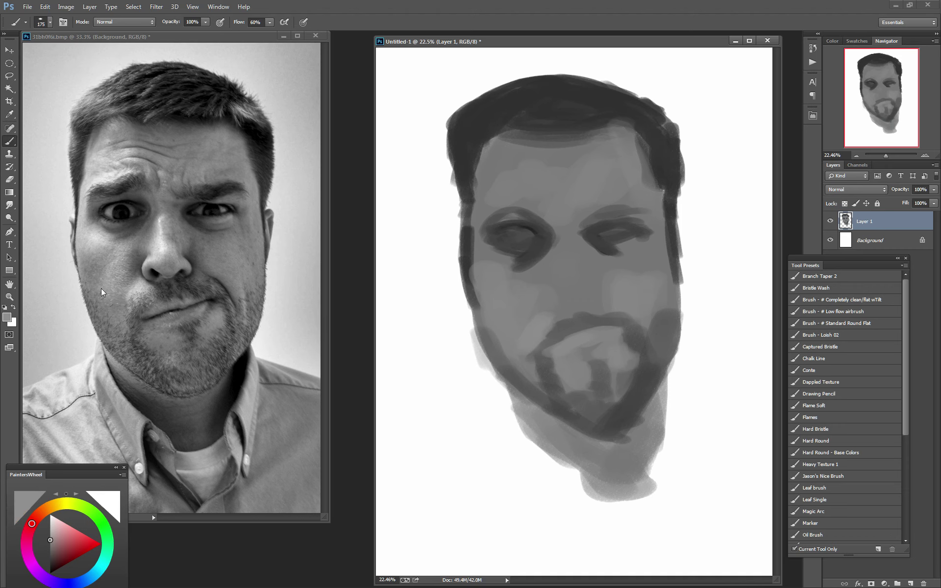
left_click(122, 264, "alt")
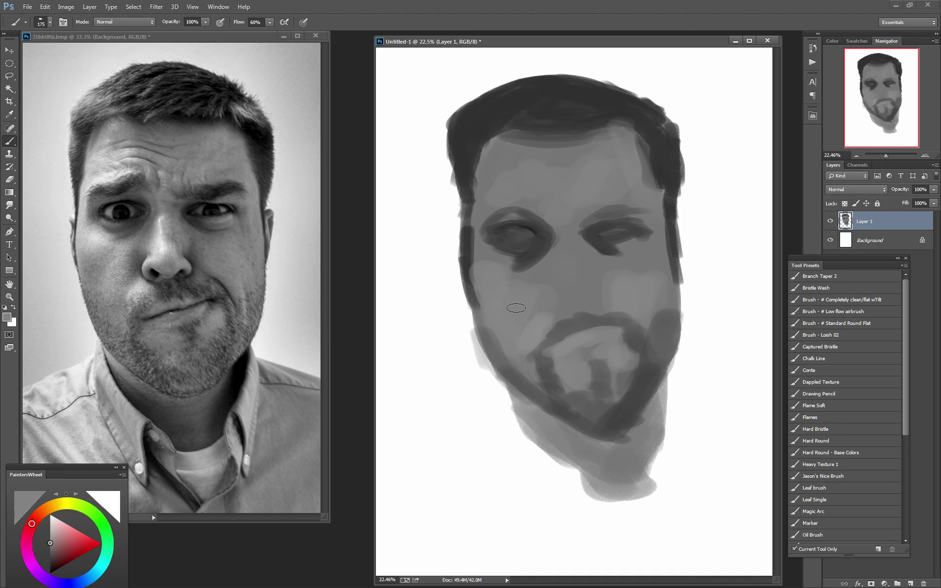
key("bracketright")
key("bracketright")
key("bracketright")
left_click(180, 272, "alt")
key("bracketleft")
key("bracketleft")
key("bracketleft")
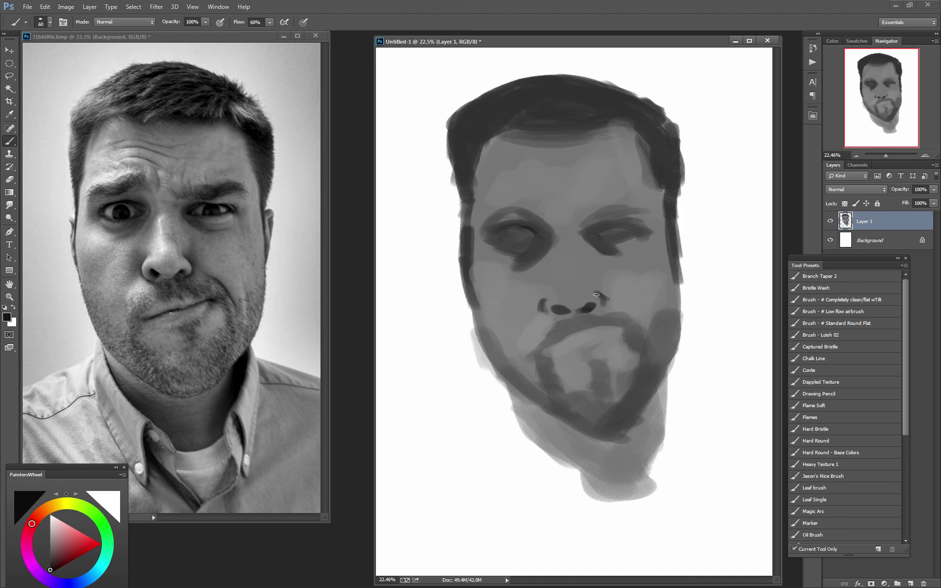
Paint a dark nostril and mouth line, and sharpen both eyebrows in near-black
mouse_move(596, 295)
left_mouse_down()
mouse_move(598, 269)
mouse_move(606, 303)
left_mouse_up()
left_click(595, 258, "alt")
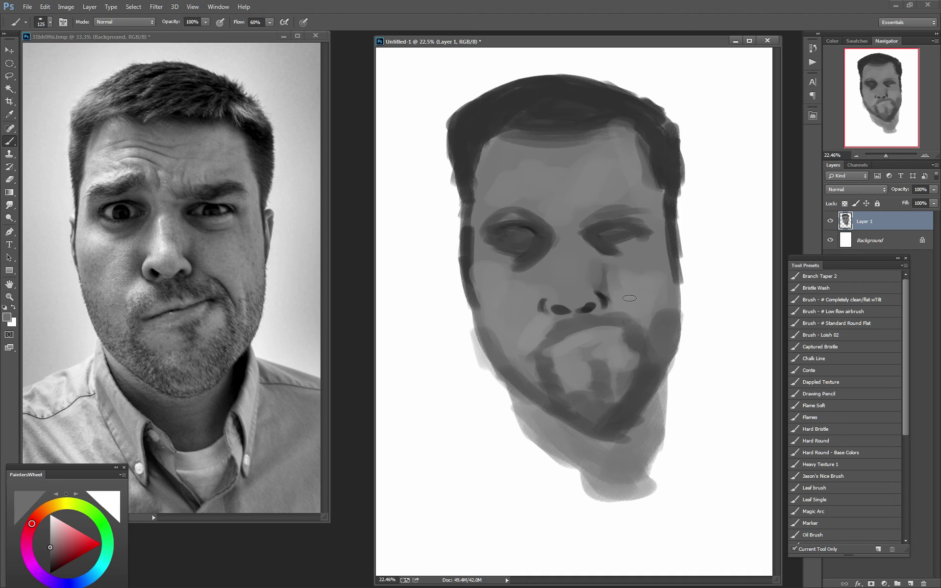
left_click(604, 304, "alt")
key("bracketleft")
key("bracketleft")
key("bracketleft")
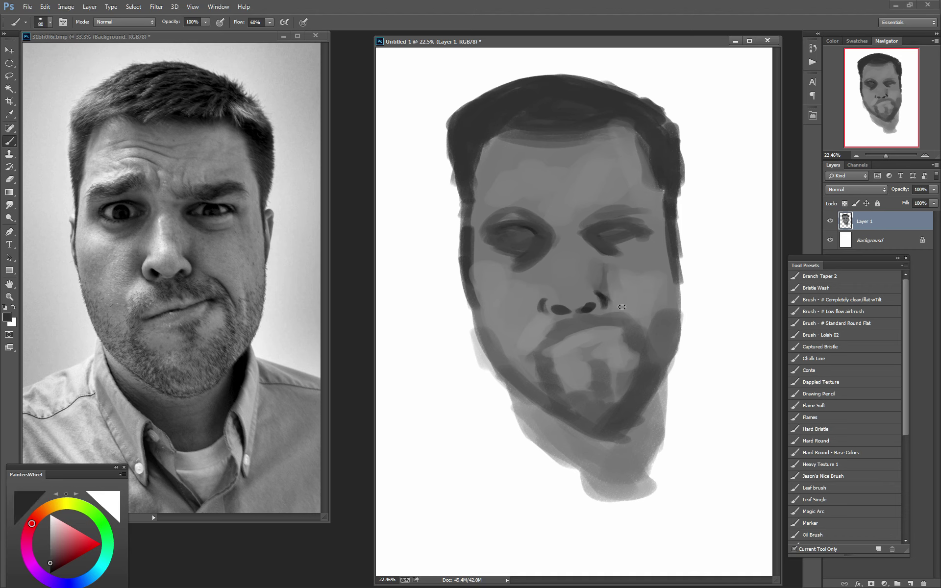
left_click_drag(620, 307, 650, 327)
left_click_drag(600, 211, 624, 206)
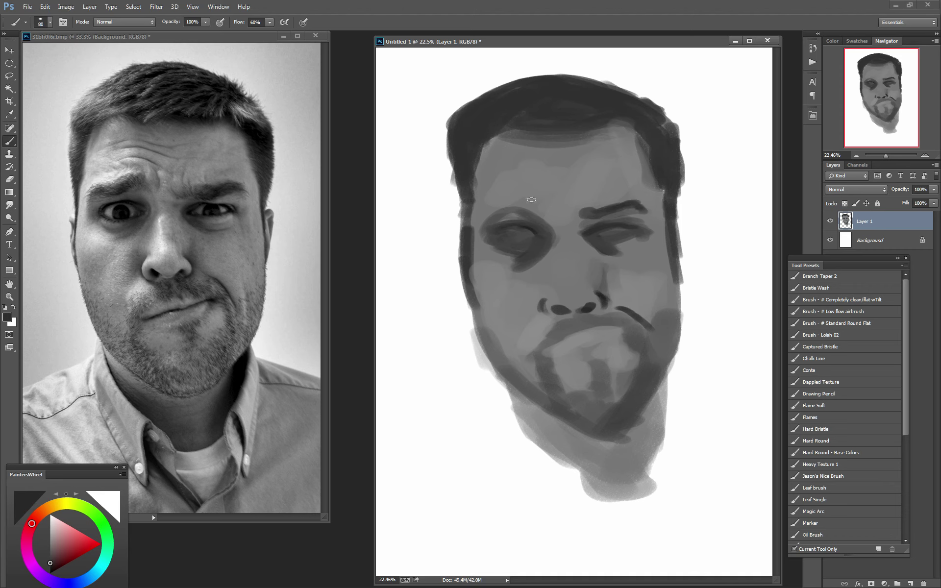
mouse_move(540, 202)
left_mouse_down()
mouse_move(489, 212)
mouse_move(539, 198)
left_mouse_up()
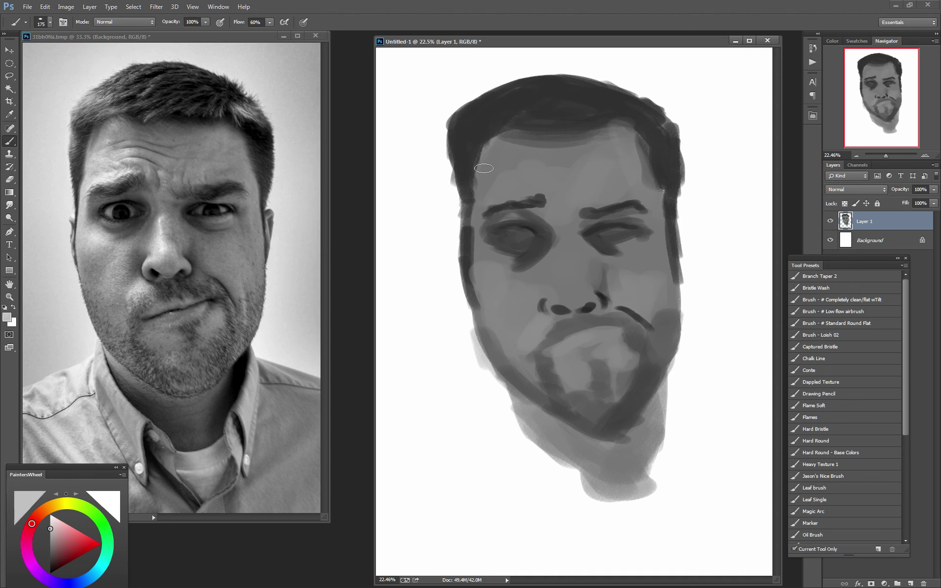
Highlight the left forehead, temple and cheek, then darken the right jaw and beard edge
mouse_move(490, 142)
left_mouse_down()
mouse_move(478, 201)
mouse_move(487, 276)
left_mouse_up()
mouse_move(483, 225)
left_mouse_down()
mouse_move(490, 299)
mouse_move(486, 248)
mouse_move(507, 274)
mouse_move(522, 340)
left_mouse_up()
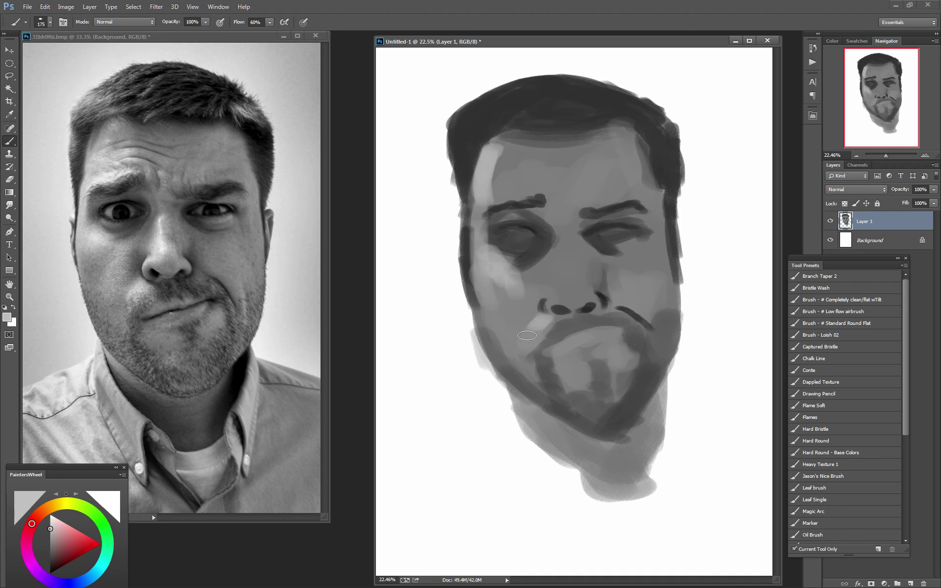
key("bracketleft")
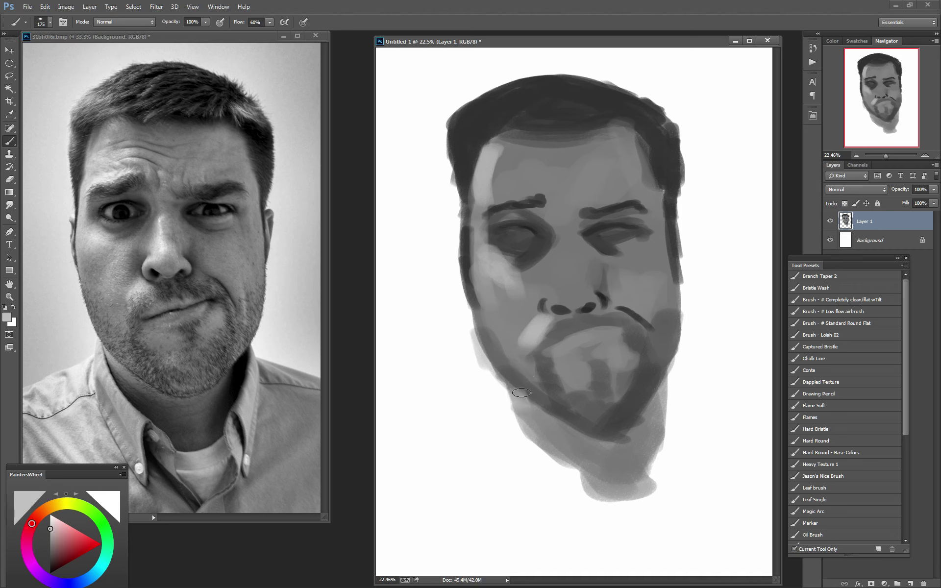
left_click(245, 373, "alt")
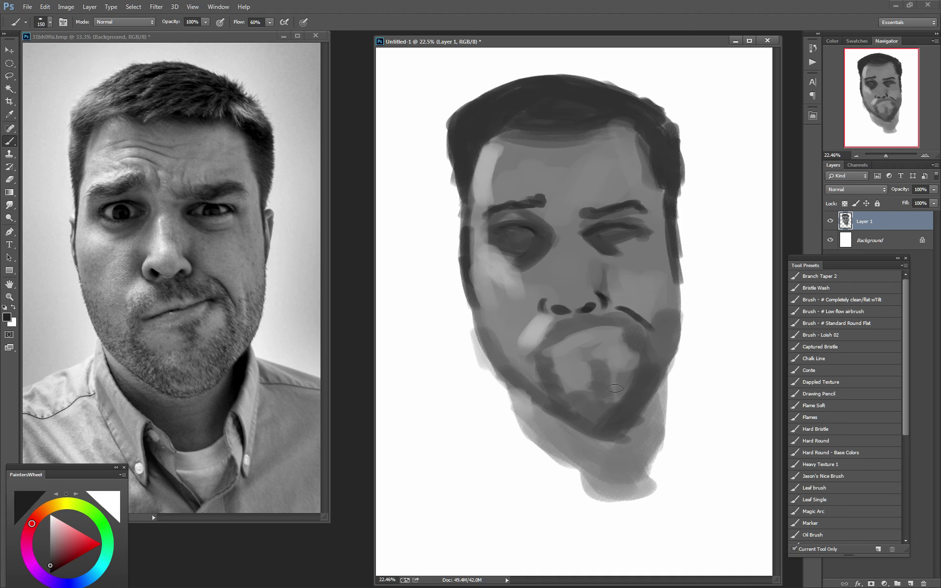
left_click_drag(666, 377, 660, 434)
left_click_drag(664, 387, 646, 461)
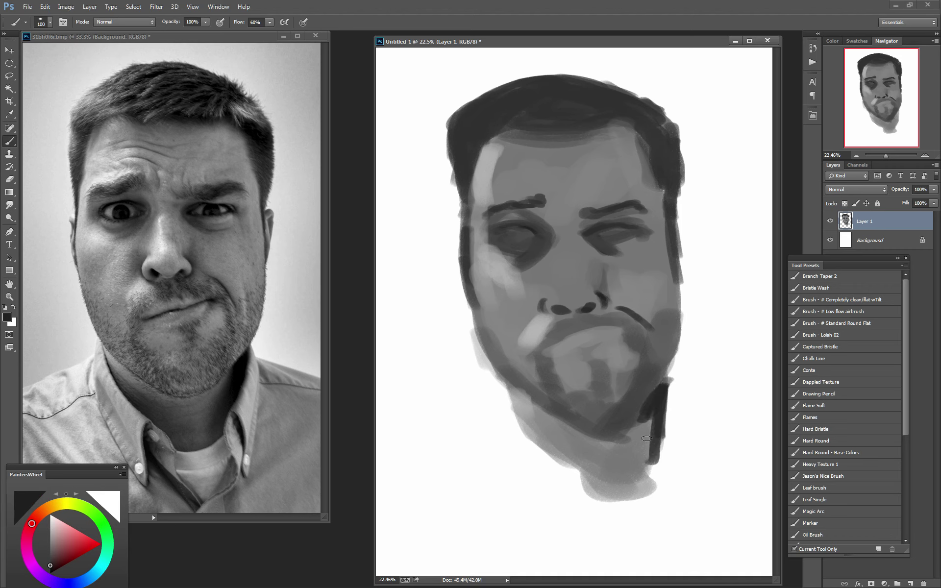
mouse_move(667, 421)
left_mouse_down()
mouse_move(656, 447)
mouse_move(600, 493)
mouse_move(532, 439)
mouse_move(509, 391)
mouse_move(528, 421)
mouse_move(623, 420)
mouse_move(664, 350)
mouse_move(678, 293)
left_mouse_up()
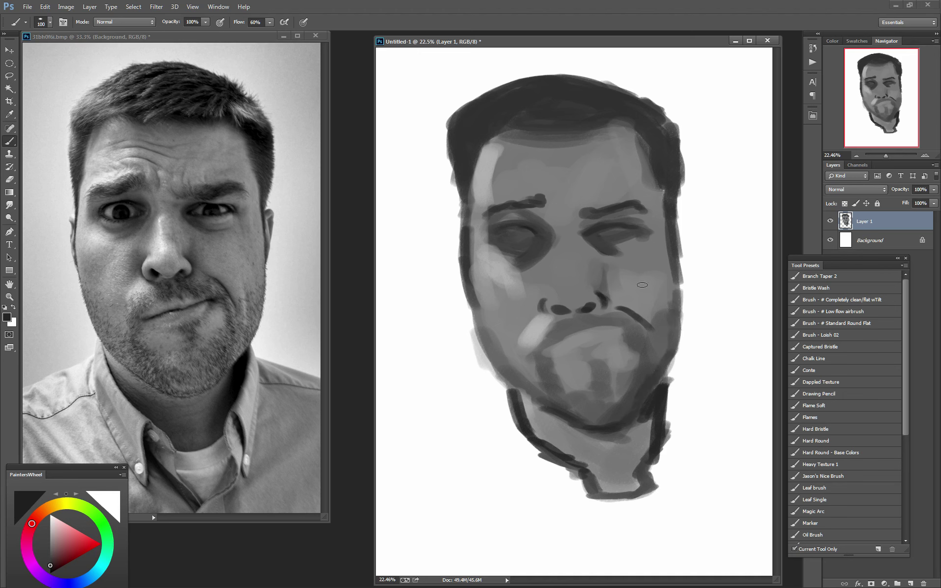
Paint the left ear and the right cheek edge in sampled mid grey
left_click(268, 212, "alt")
key("bracketleft")
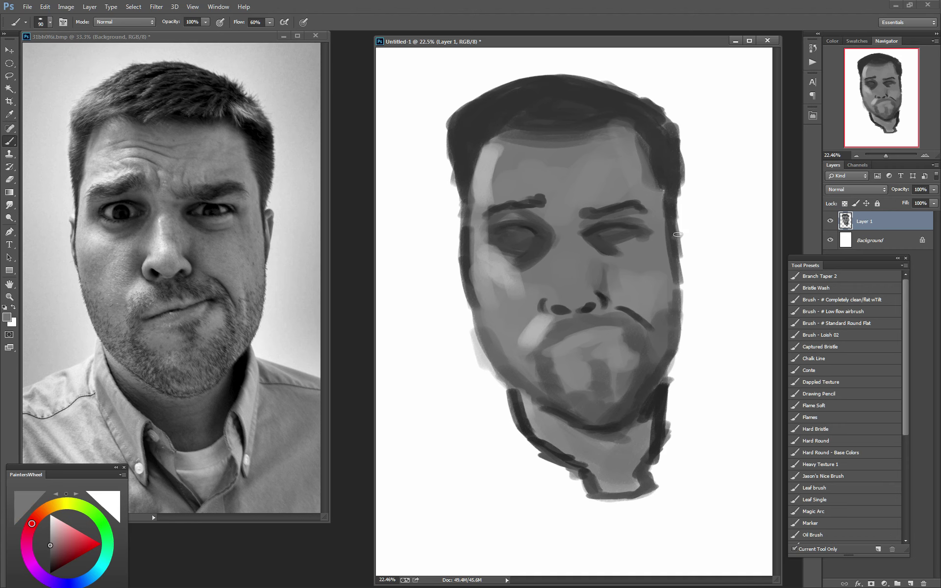
mouse_move(687, 233)
left_mouse_down()
mouse_move(681, 304)
mouse_move(681, 239)
left_mouse_up()
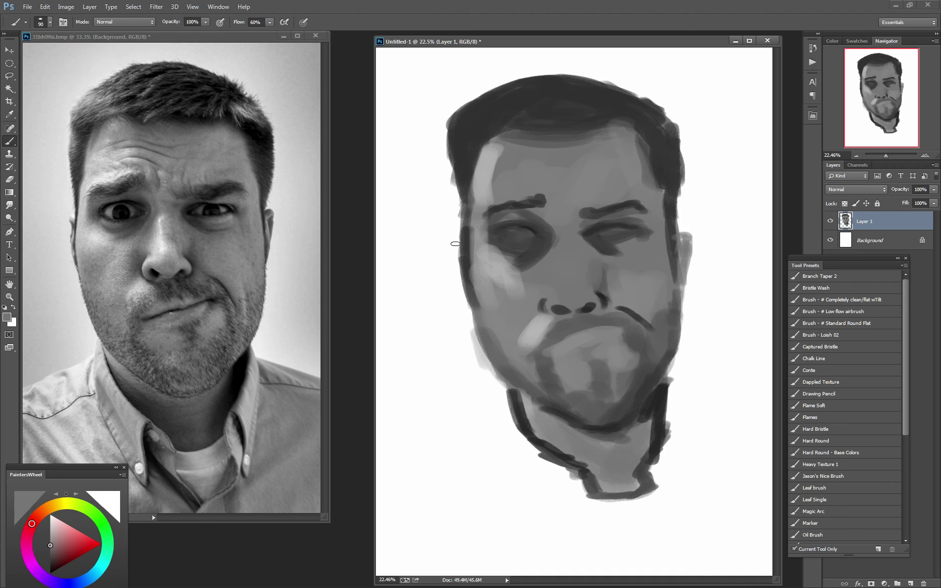
left_click_drag(455, 235, 456, 275)
Outline the neck in dark grey and shade it beneath the jaw
left_click(553, 446, "alt")
key("bracketright")
key("bracketright")
key("bracketright")
mouse_move(523, 405)
left_mouse_down()
mouse_move(559, 445)
mouse_move(608, 464)
left_mouse_up()
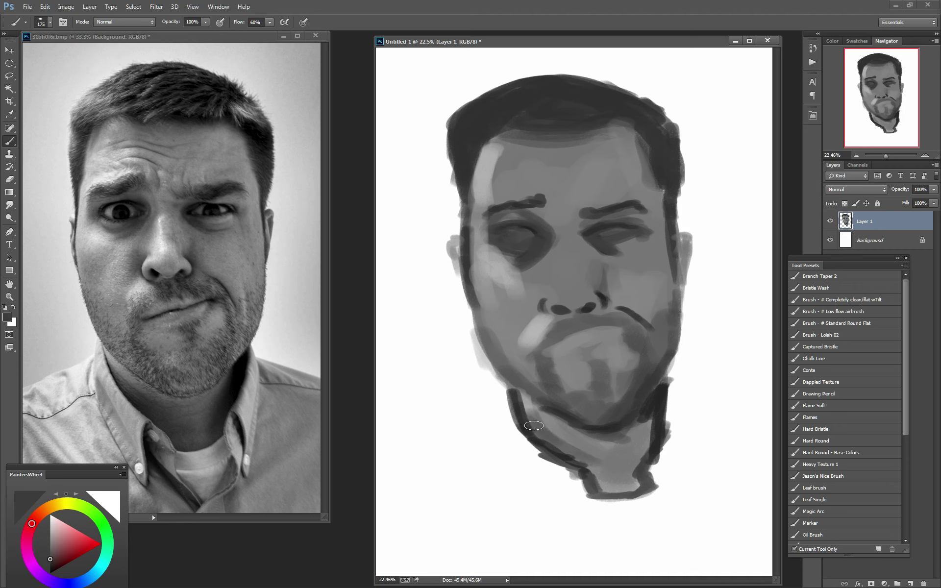
mouse_move(533, 426)
left_mouse_down()
mouse_move(605, 478)
mouse_move(526, 439)
left_mouse_up()
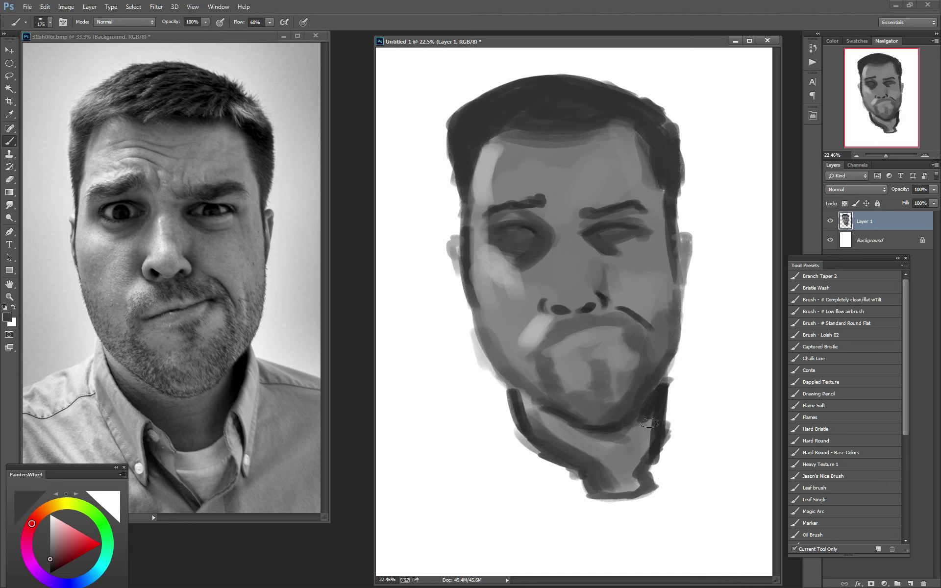
left_click_drag(649, 422, 647, 471)
mouse_move(654, 417)
left_mouse_down()
mouse_move(629, 486)
mouse_move(637, 475)
mouse_move(608, 495)
left_mouse_up()
mouse_move(632, 441)
left_mouse_down()
mouse_move(598, 458)
mouse_move(541, 420)
mouse_move(607, 451)
left_mouse_up()
left_click_drag(527, 413, 623, 449)
left_click_drag(546, 426, 634, 441)
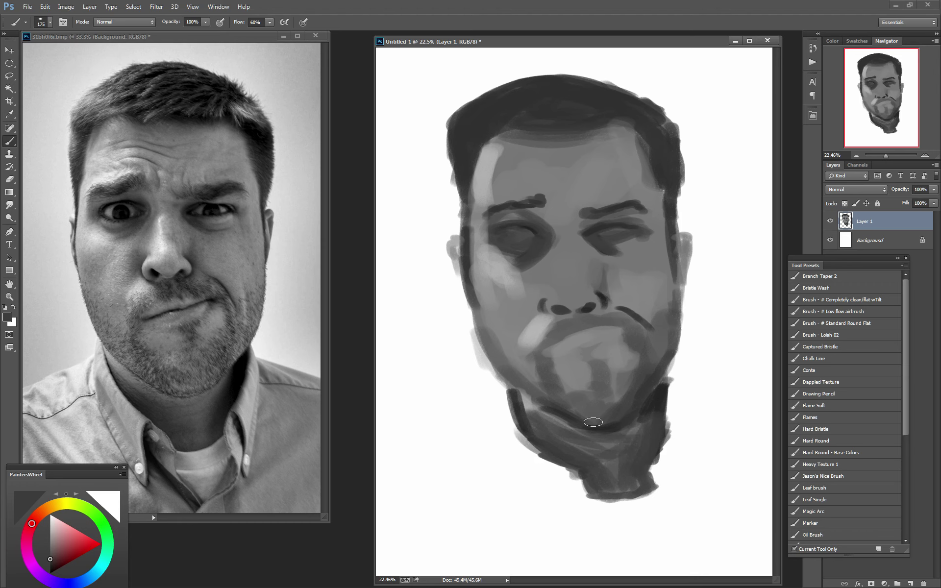
Soften and blend the dark left neck line with a sampled light grey
left_click(506, 352, "alt")
left_click_drag(522, 402, 563, 431)
mouse_move(503, 384)
left_mouse_down()
mouse_move(539, 414)
mouse_move(583, 426)
left_mouse_up()
mouse_move(517, 402)
left_mouse_down()
mouse_move(539, 431)
mouse_move(555, 429)
left_mouse_up()
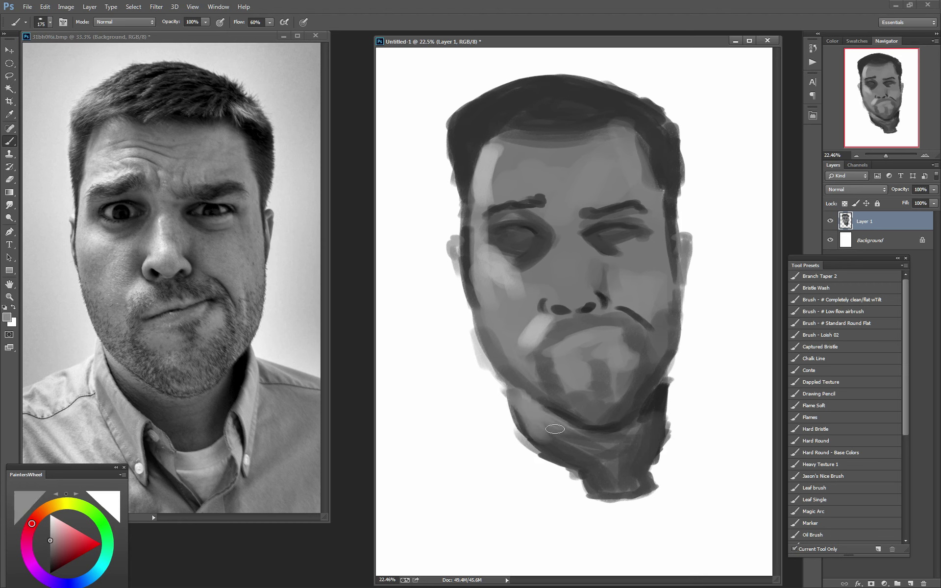
Lighten both neck edges in light grey and paint the right shoulder line
left_click(65, 394, "alt")
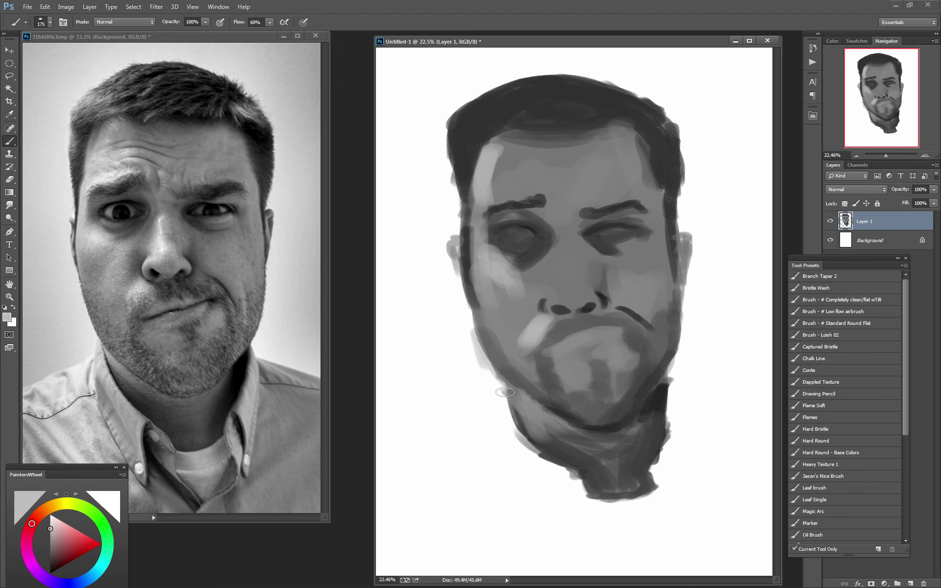
mouse_move(505, 392)
left_mouse_down()
mouse_move(505, 424)
mouse_move(500, 411)
mouse_move(399, 474)
left_mouse_up()
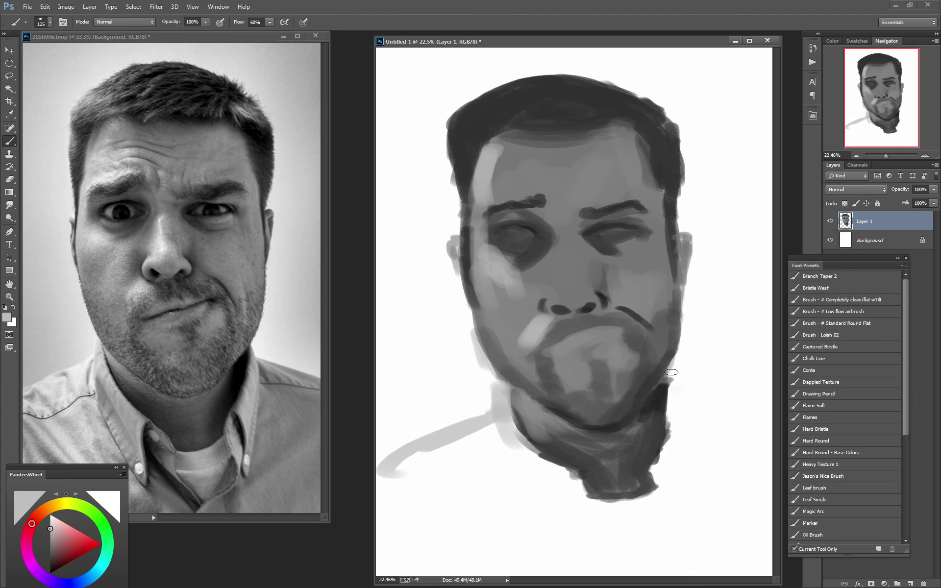
left_click_drag(671, 372, 676, 496)
key("bracketleft")
key("bracketleft")
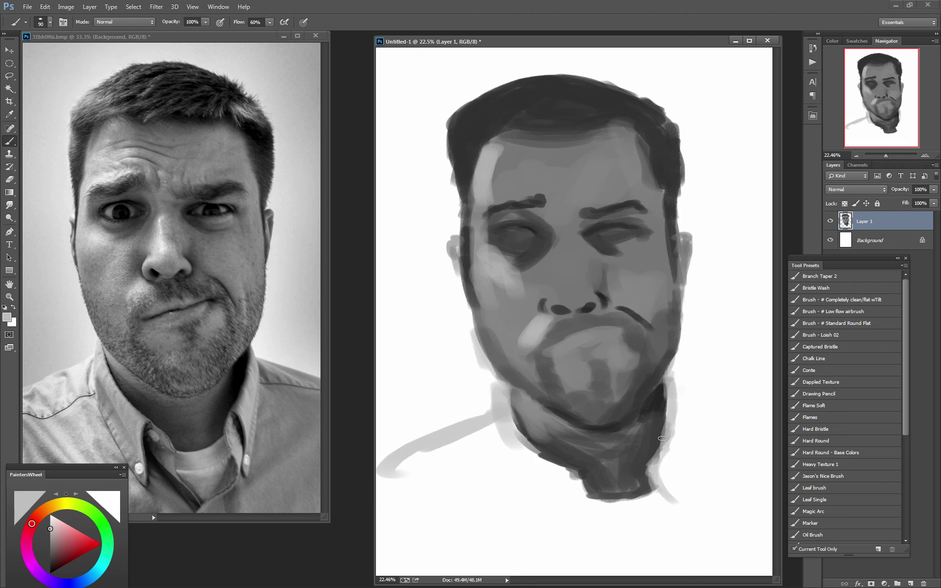
key("bracketright")
key("bracketright")
key("bracketright")
left_click_drag(670, 375, 683, 454)
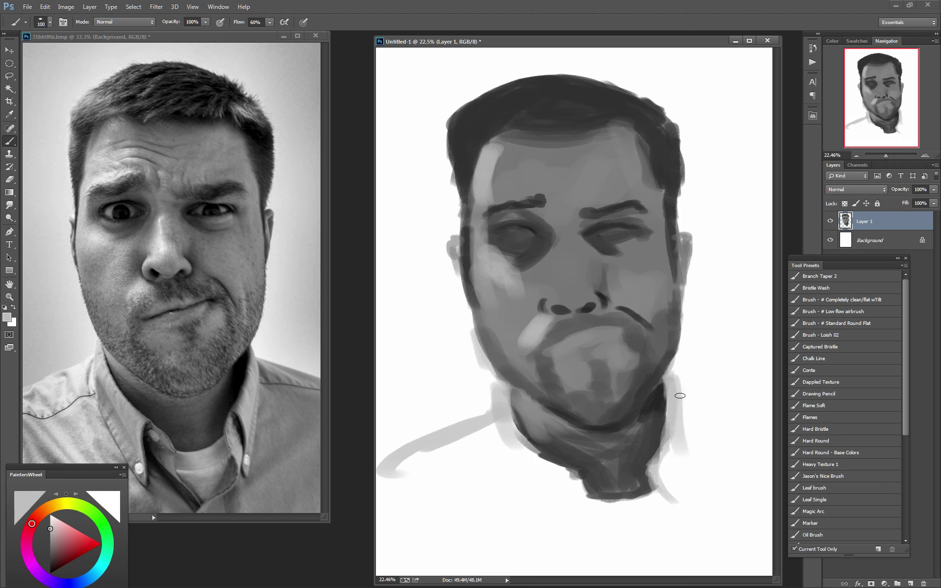
left_click_drag(679, 393, 793, 428)
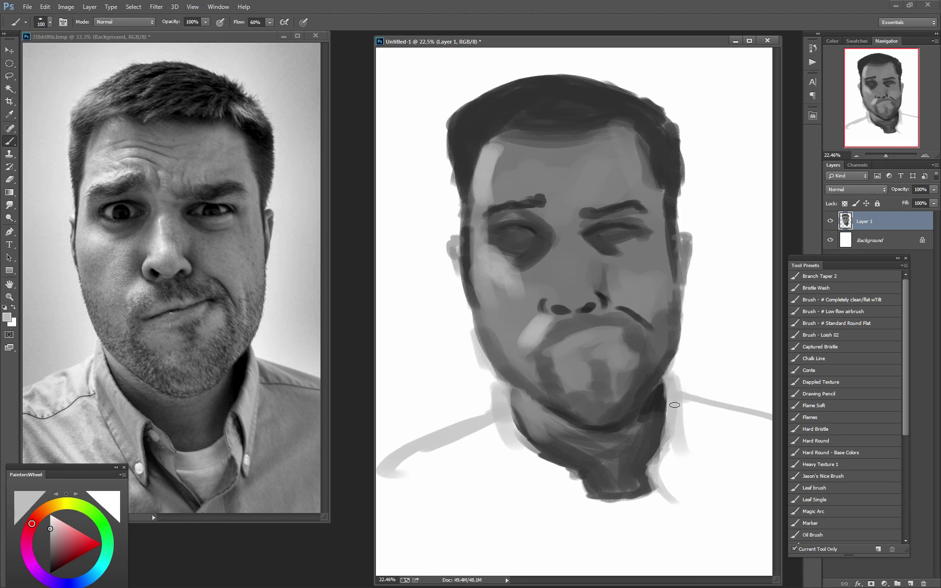
left_click_drag(674, 405, 673, 441)
Sketch the shirt and collar with light strokes, then paint a black line down the shirt front
mouse_move(670, 490)
left_mouse_down()
mouse_move(676, 505)
mouse_move(646, 556)
mouse_move(619, 573)
left_mouse_up()
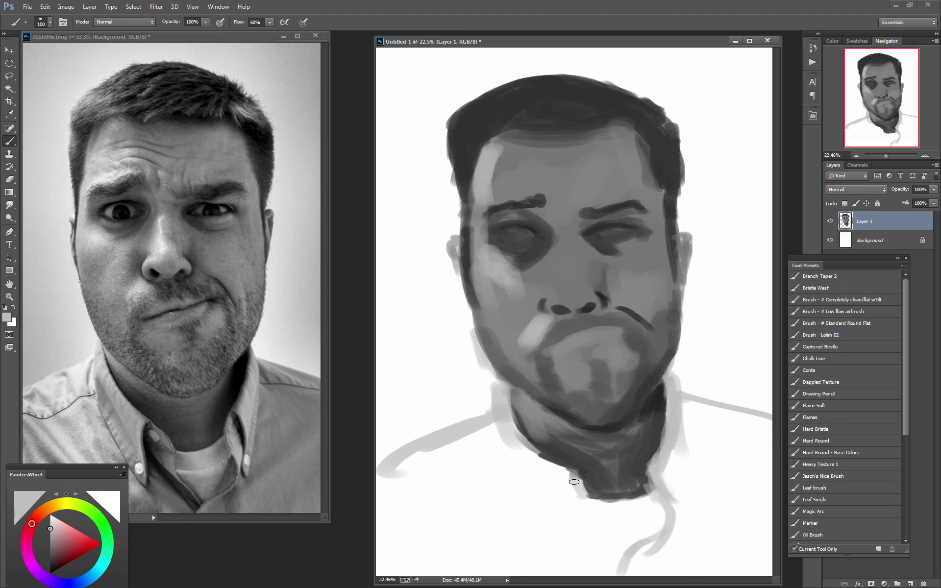
left_click_drag(560, 469, 552, 524)
mouse_move(513, 484)
left_mouse_down()
mouse_move(554, 519)
mouse_move(487, 453)
mouse_move(495, 438)
left_mouse_up()
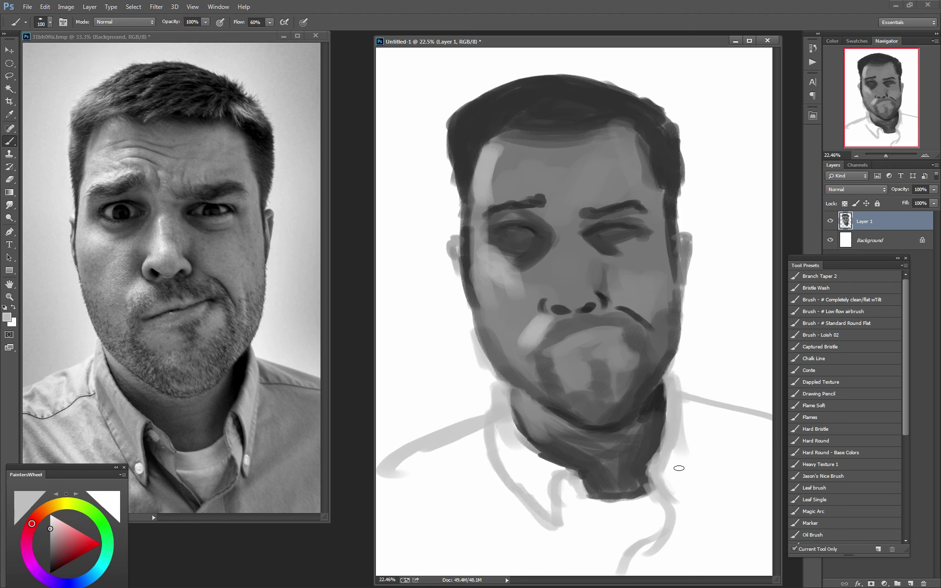
left_click_drag(689, 465, 681, 510)
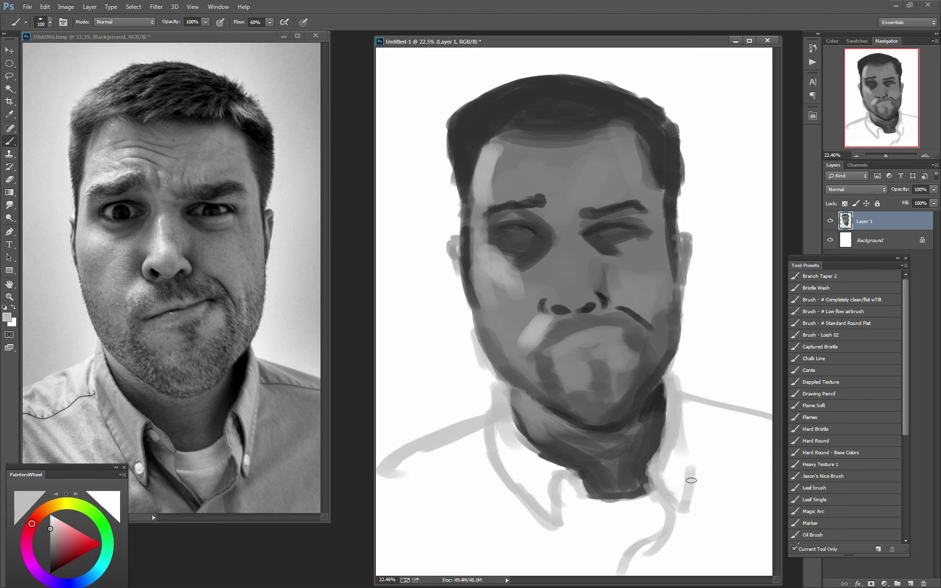
mouse_move(691, 453)
left_mouse_down()
mouse_move(686, 500)
mouse_move(684, 387)
mouse_move(688, 466)
left_mouse_up()
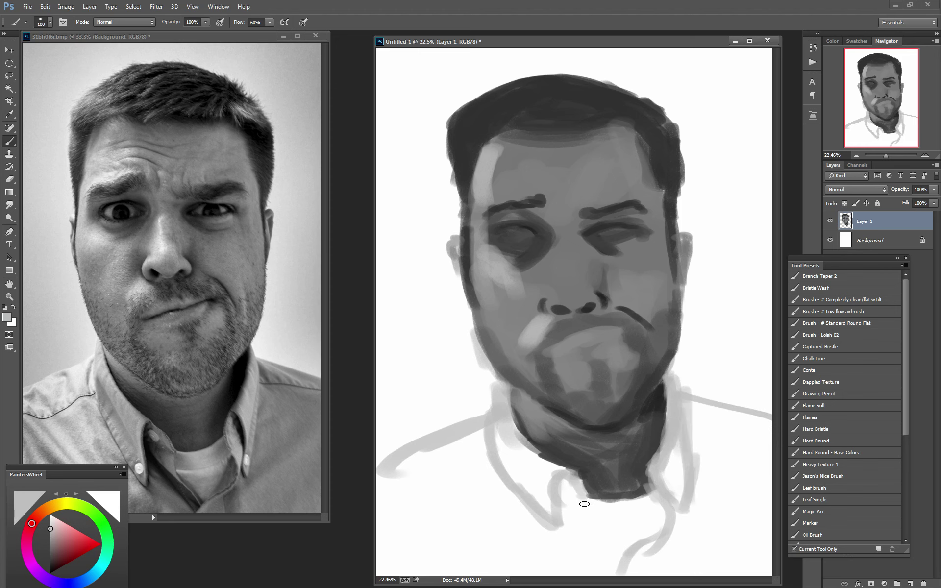
left_click_drag(578, 494, 584, 522)
key("d")
mouse_move(558, 482)
left_mouse_down()
mouse_move(570, 525)
mouse_move(615, 565)
left_mouse_up()
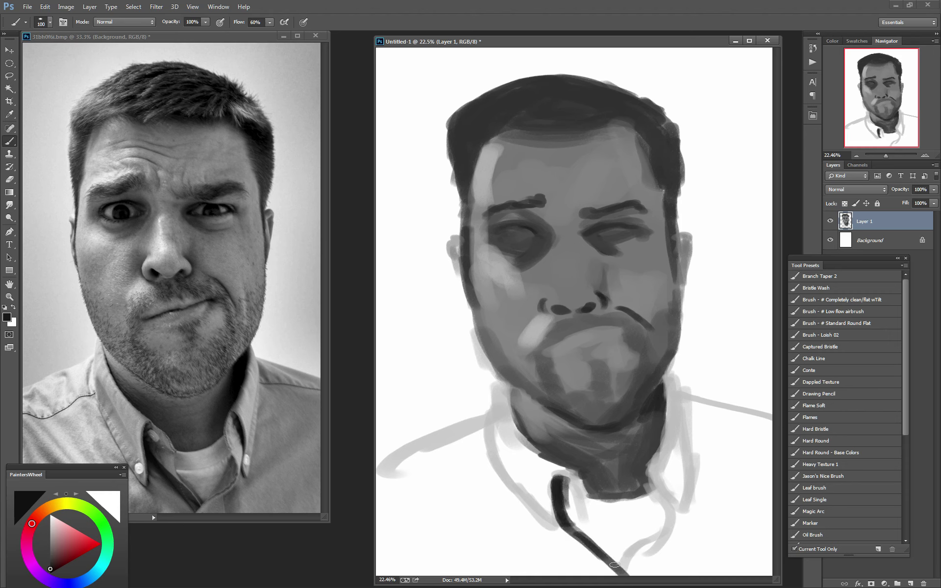
Lighten the left brow area and the forehead up to the right hairline with a light grey
left_click(138, 287, "alt")
key("bracketright")
key("bracketright")
key("bracketright")
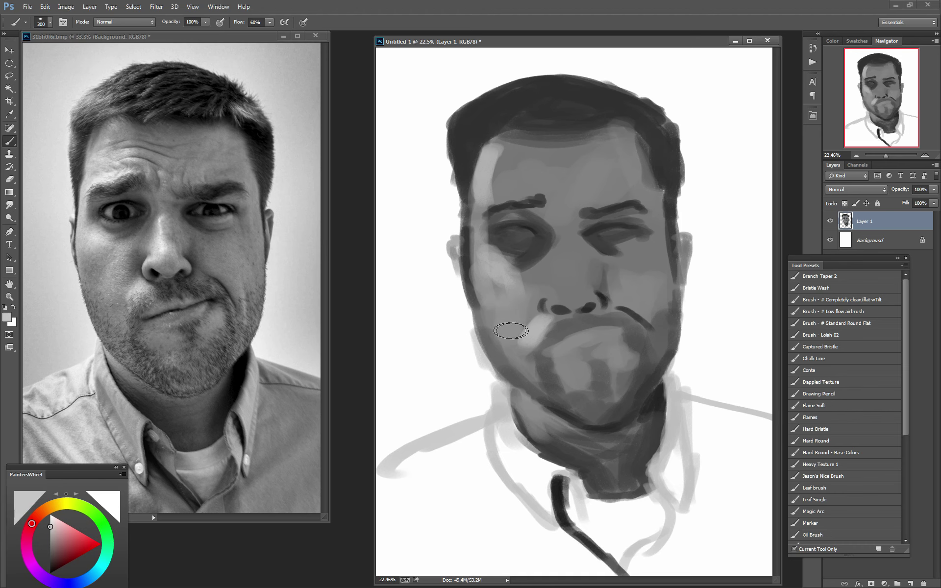
mouse_move(490, 196)
left_mouse_down()
mouse_move(539, 193)
mouse_move(559, 218)
left_mouse_up()
key("bracketleft")
key("bracketleft")
key("bracketleft")
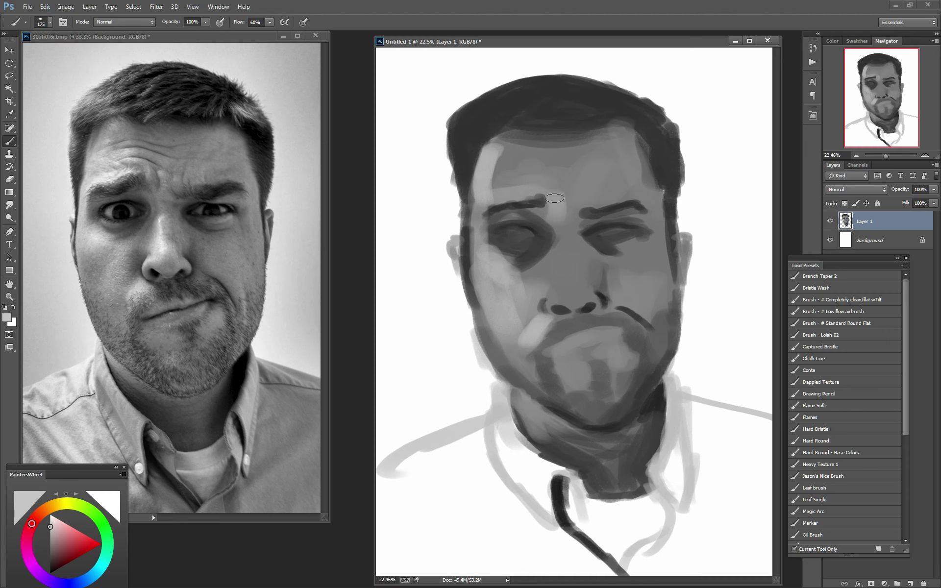
left_click_drag(510, 180, 563, 172)
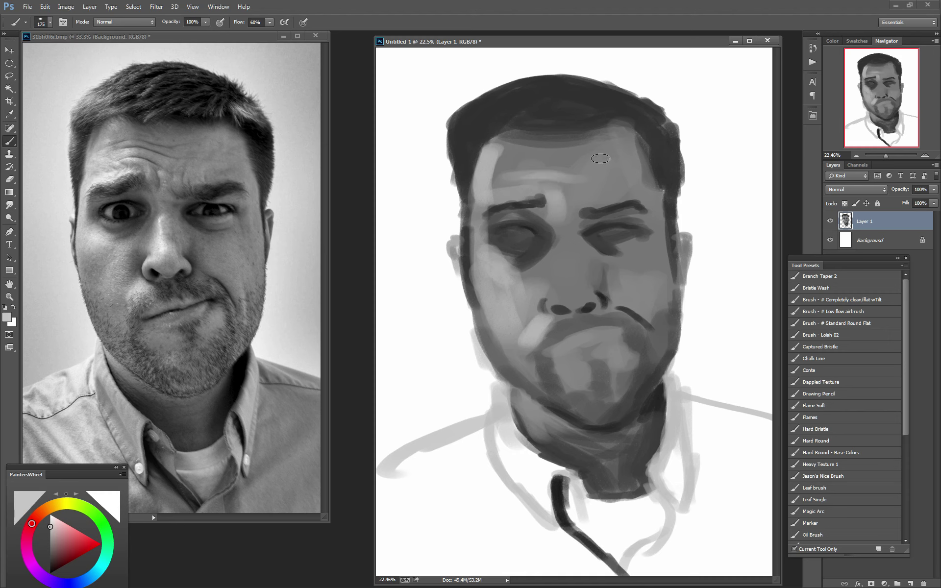
left_click_drag(593, 141, 620, 128)
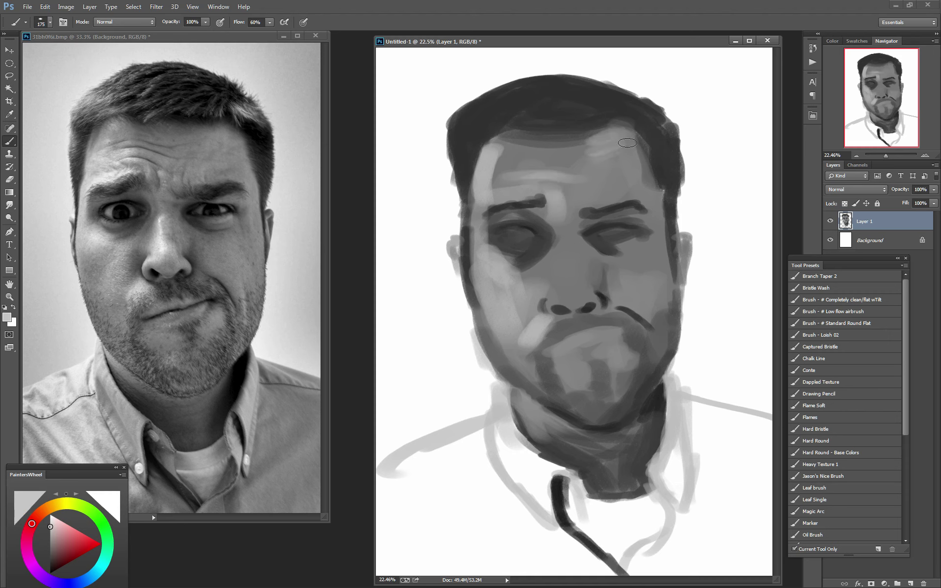
Paint the hairline in hair grey and streak lighter tones across the top of the dark hair
left_click(90, 109, "alt")
mouse_move(510, 93)
left_mouse_down()
mouse_move(454, 120)
mouse_move(468, 147)
mouse_move(459, 183)
left_mouse_up()
key("bracketleft")
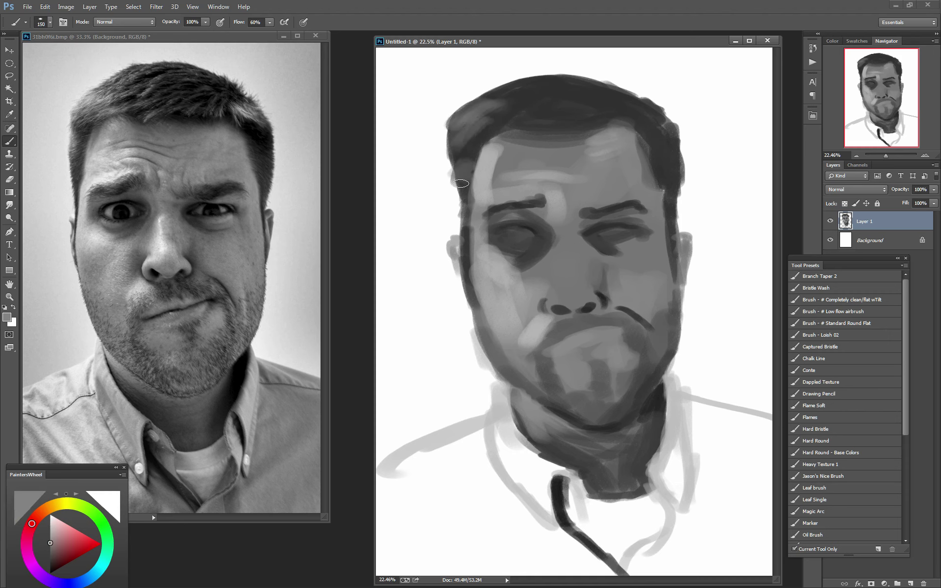
left_click_drag(493, 115, 580, 106)
mouse_move(667, 115)
left_mouse_down()
mouse_move(636, 116)
mouse_move(634, 104)
left_mouse_up()
left_click_drag(564, 88, 515, 101)
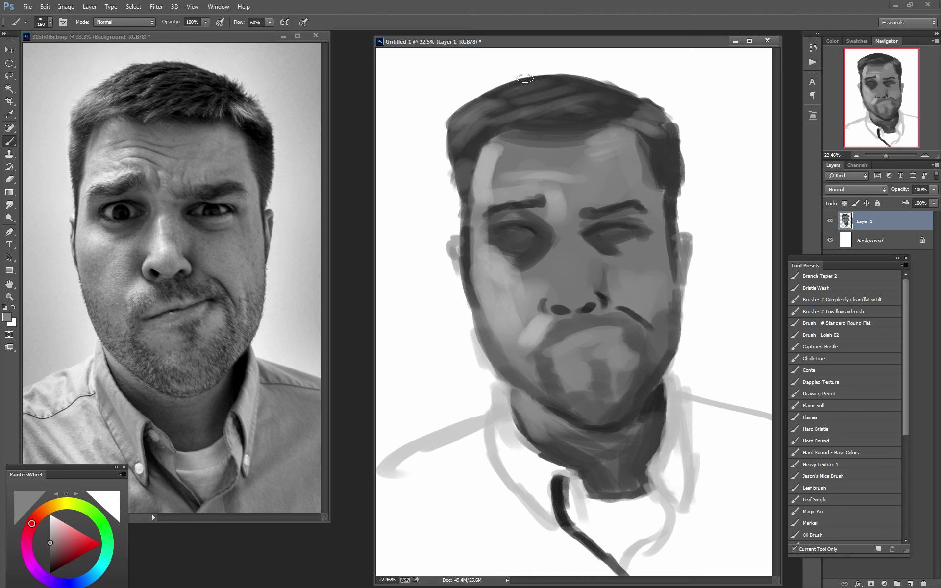
left_click_drag(581, 89, 510, 108)
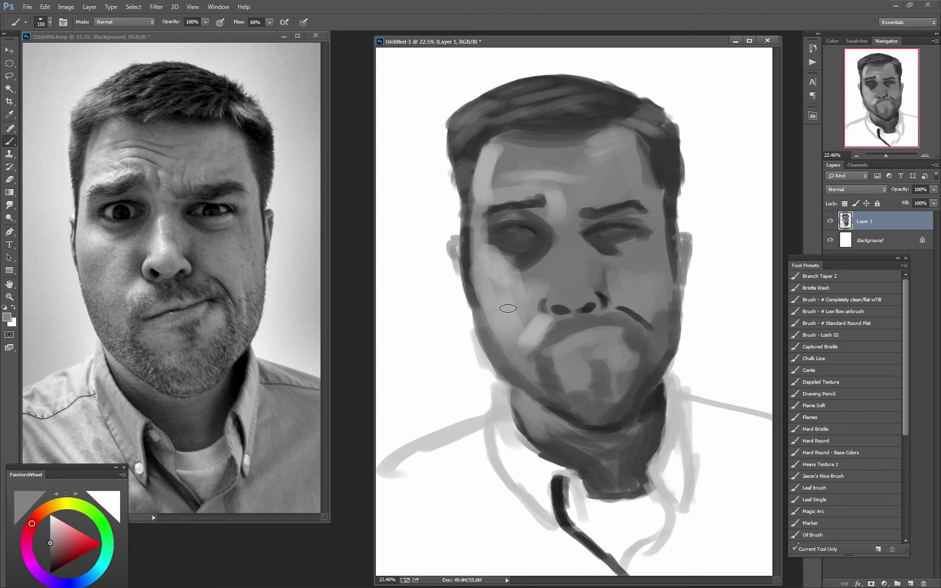
left_click(152, 253, "alt")
key("bracketleft")
key("bracketleft")
key("bracketleft")
Paint a nose-bridge highlight, shade under the nose tip, and add a light patch beside the nose
mouse_move(568, 246)
left_mouse_down()
mouse_move(544, 310)
mouse_move(564, 295)
mouse_move(585, 306)
left_mouse_up()
key("bracketright")
key("bracketright")
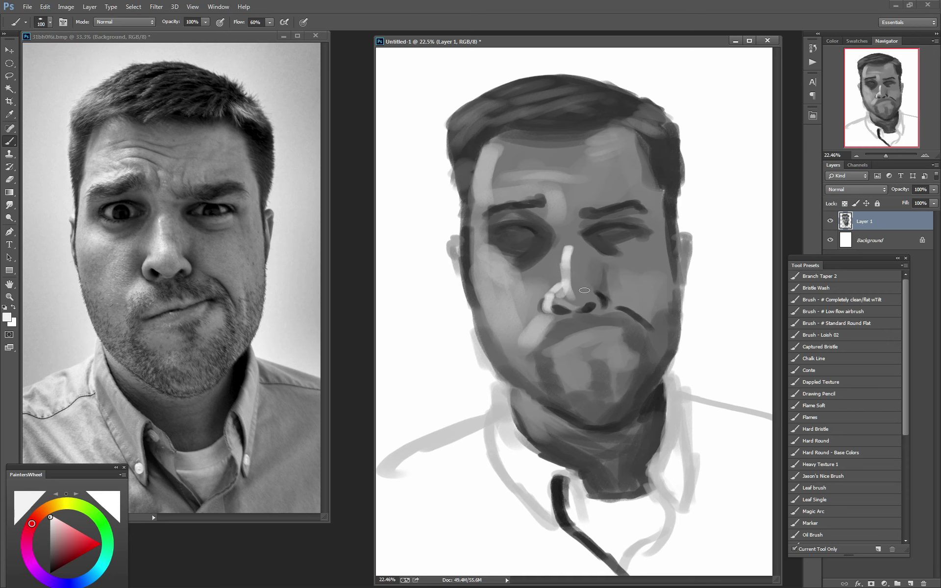
left_click(633, 287, "alt")
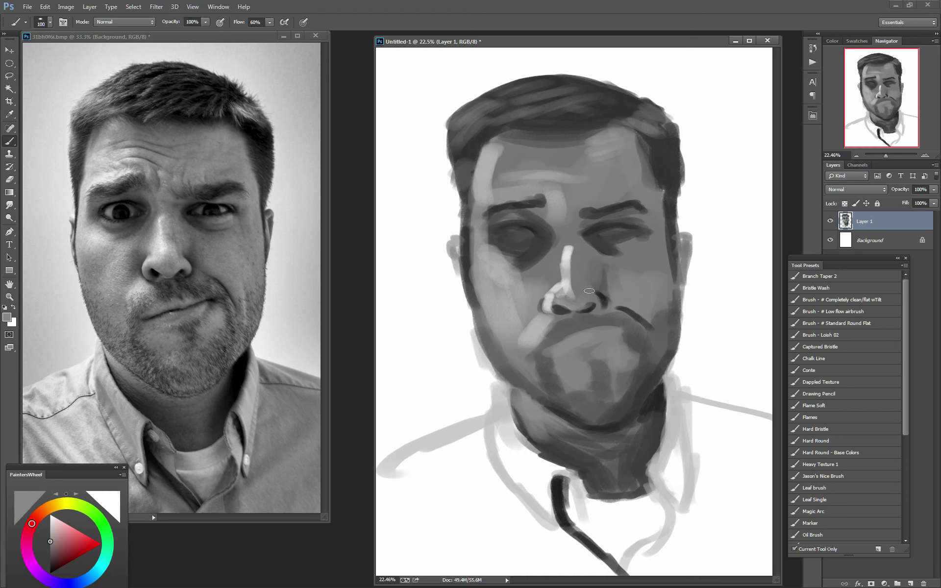
left_click_drag(569, 301, 583, 304)
left_click(508, 302, "alt")
mouse_move(582, 279)
left_mouse_down()
mouse_move(577, 289)
mouse_move(577, 272)
left_mouse_up()
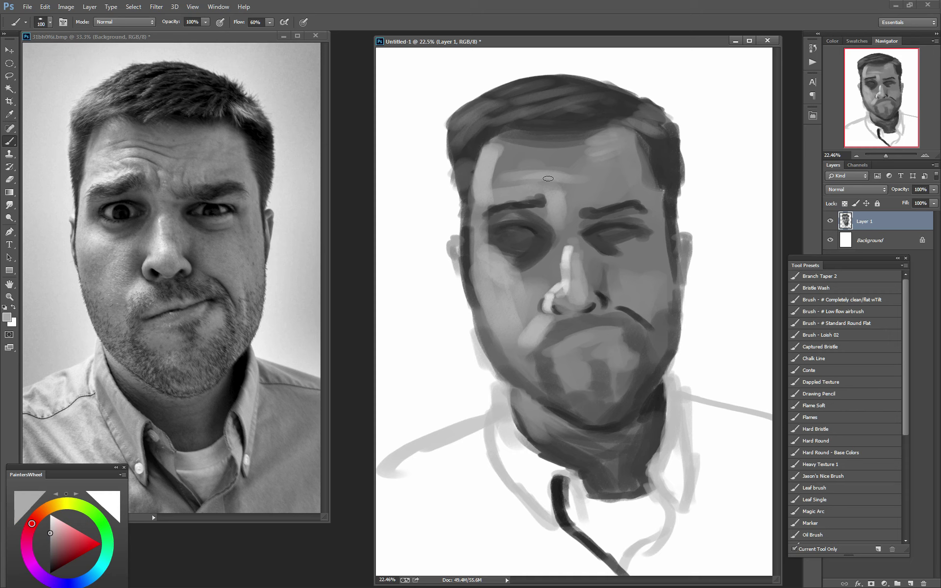
Lighten above the left brow, darken the right eyebrow, and lighten the left cheek edge
mouse_move(543, 187)
left_mouse_down()
mouse_move(479, 206)
mouse_move(476, 216)
left_mouse_up()
left_click(524, 200, "alt")
left_click(542, 212, "alt")
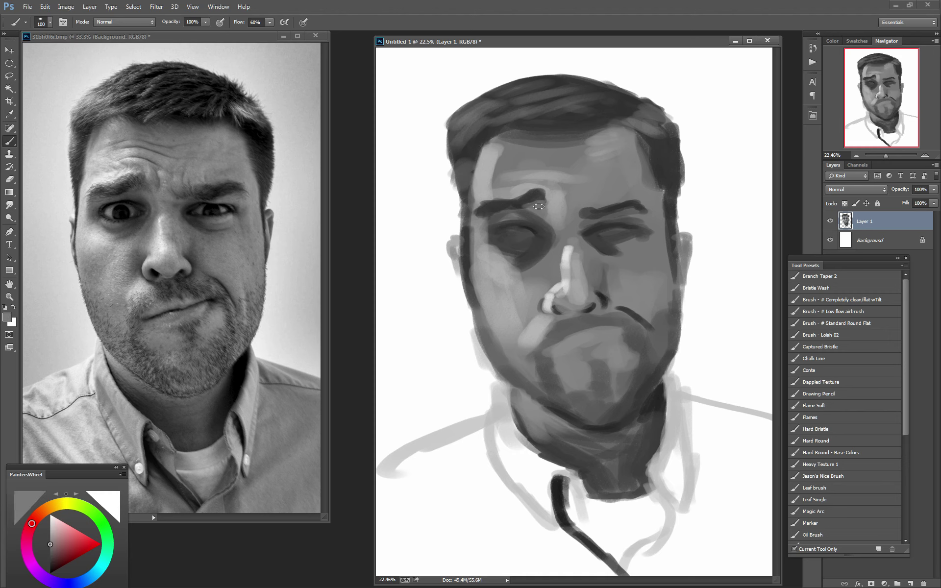
left_click(615, 204, "alt")
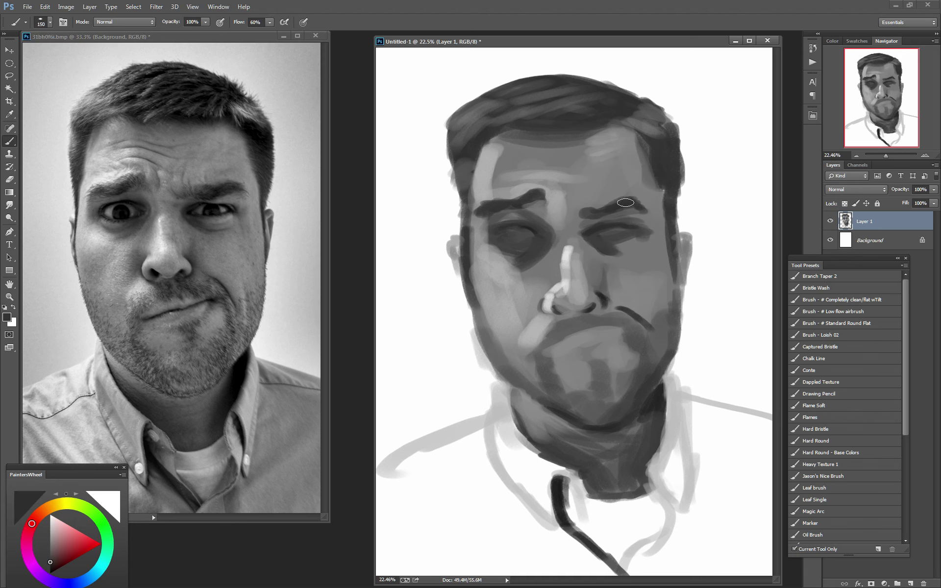
mouse_move(617, 202)
left_mouse_down()
mouse_move(644, 200)
mouse_move(569, 212)
left_mouse_up()
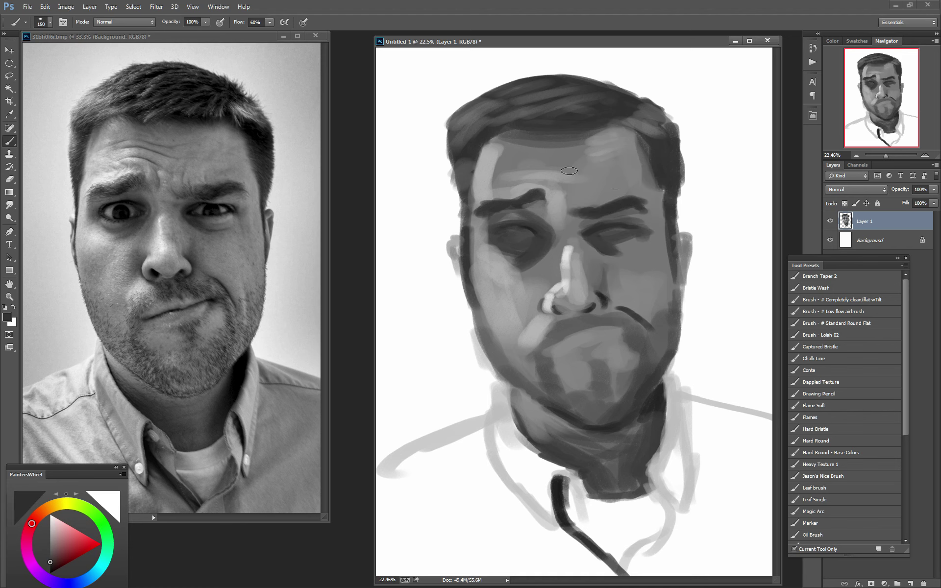
key("bracketleft")
key("bracketleft")
key("bracketleft")
left_click(466, 245, "alt")
left_click_drag(467, 243, 490, 318)
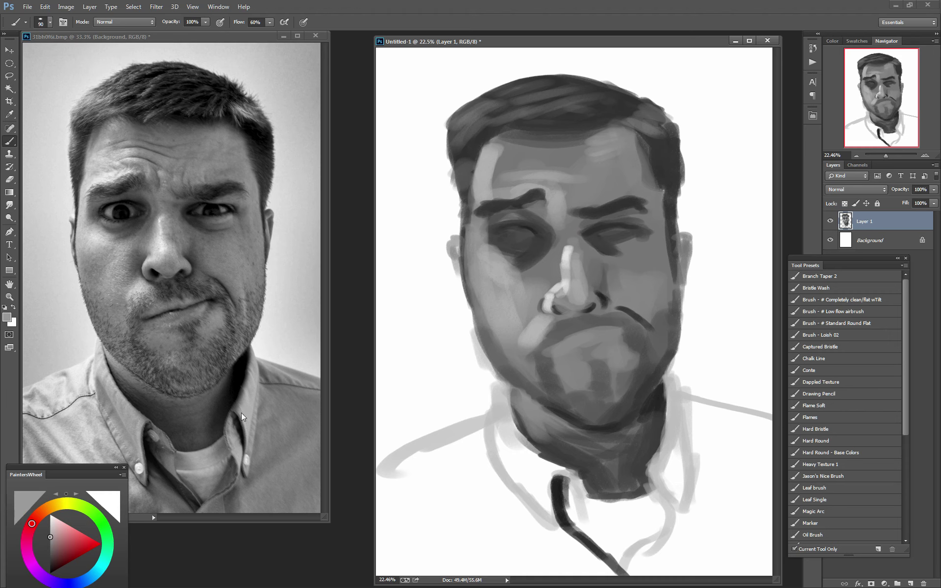
Block in the collar band and a thick grey right-shoulder band with a 175 brush
left_click(102, 401, "alt")
key("bracketright")
key("bracketright")
key("bracketright")
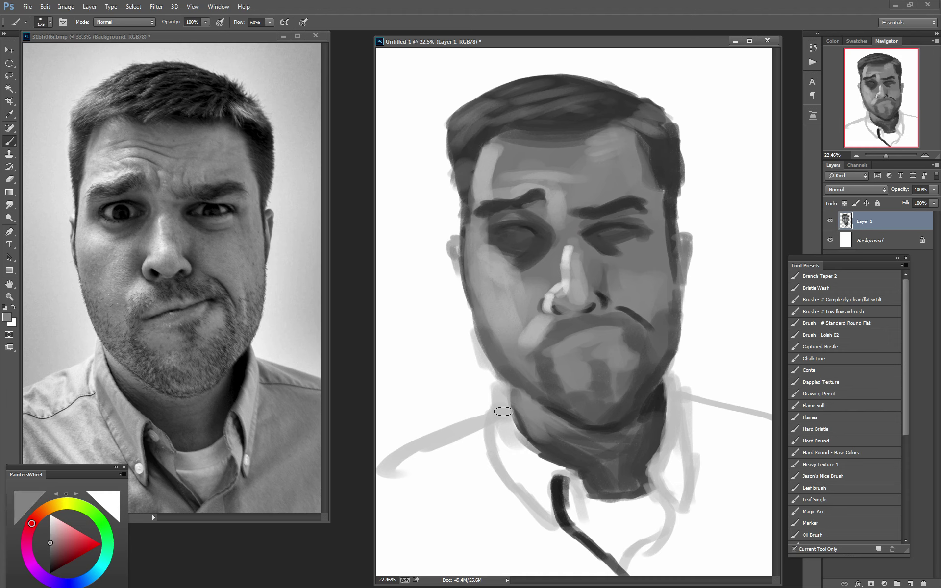
mouse_move(501, 399)
left_mouse_down()
mouse_move(511, 456)
mouse_move(544, 493)
left_mouse_up()
left_click_drag(492, 436, 539, 490)
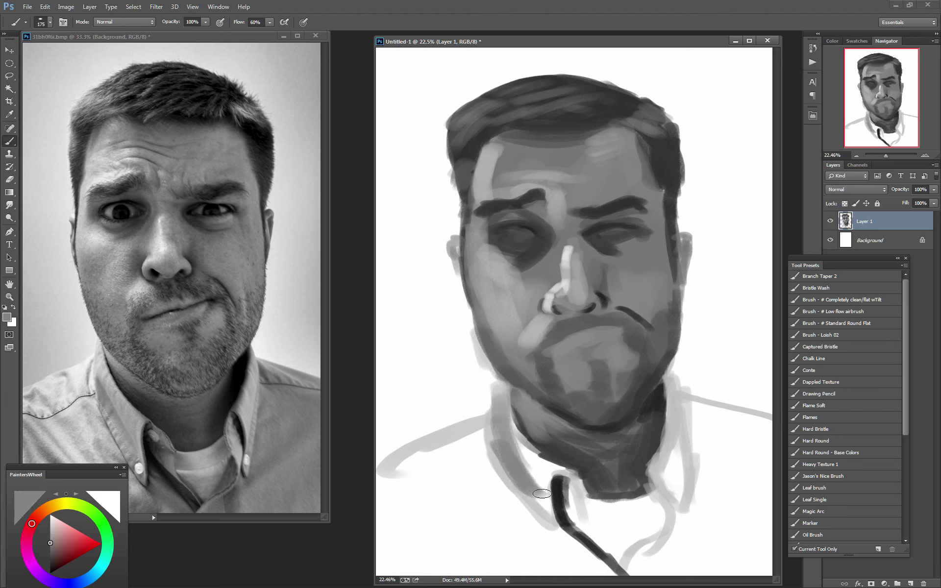
mouse_move(512, 456)
left_mouse_down()
mouse_move(549, 493)
mouse_move(519, 450)
mouse_move(558, 470)
mouse_move(502, 416)
mouse_move(515, 433)
left_mouse_up()
mouse_move(659, 463)
left_mouse_down()
mouse_move(677, 399)
mouse_move(745, 419)
left_mouse_up()
left_click_drag(686, 399, 772, 424)
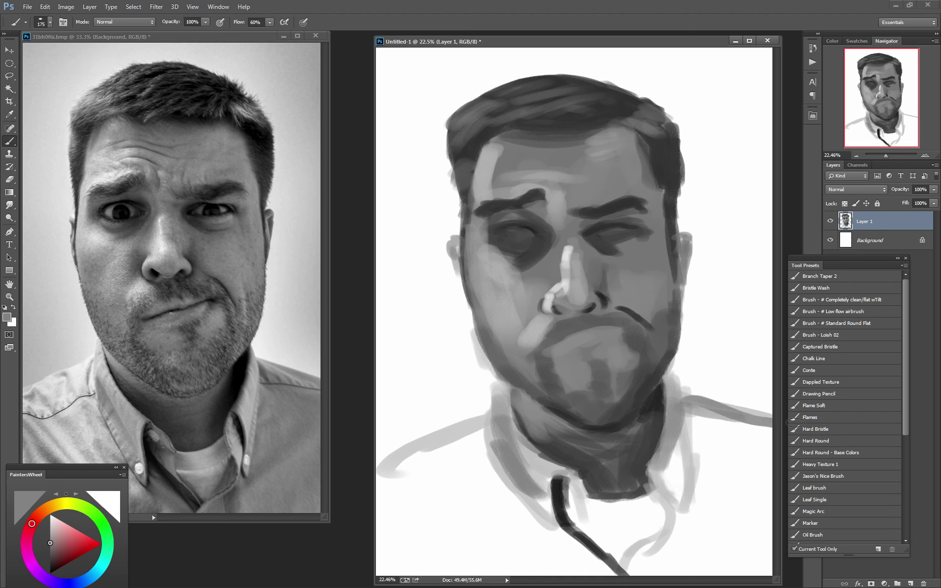
left_click_drag(688, 403, 772, 429)
key("bracketright")
key("bracketright")
key("bracketright")
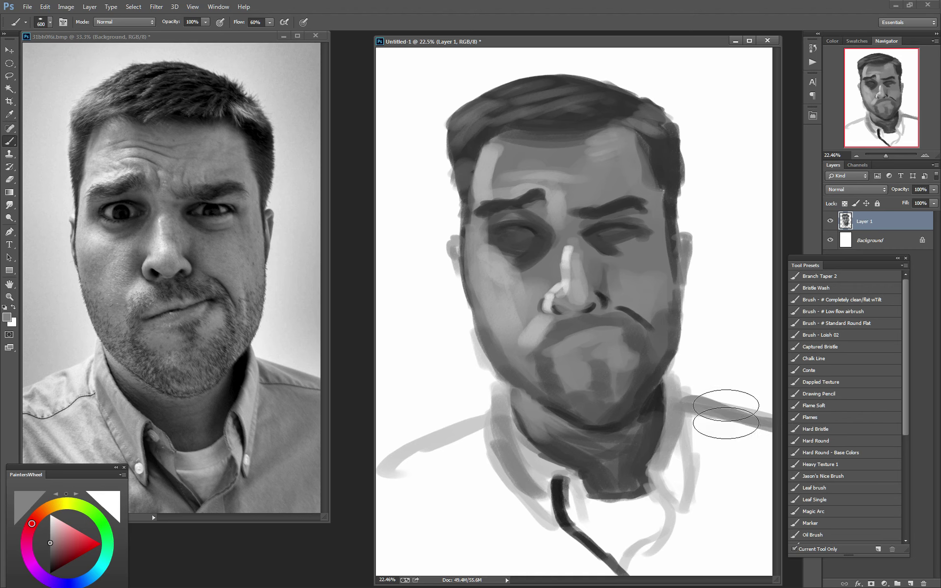
Fill both shoulders and the white area below the collar with grey
left_click_drag(721, 414, 762, 542)
mouse_move(762, 451)
left_mouse_down()
mouse_move(735, 420)
mouse_move(714, 479)
mouse_move(711, 528)
mouse_move(657, 538)
mouse_move(682, 550)
mouse_move(756, 535)
mouse_move(665, 536)
left_mouse_up()
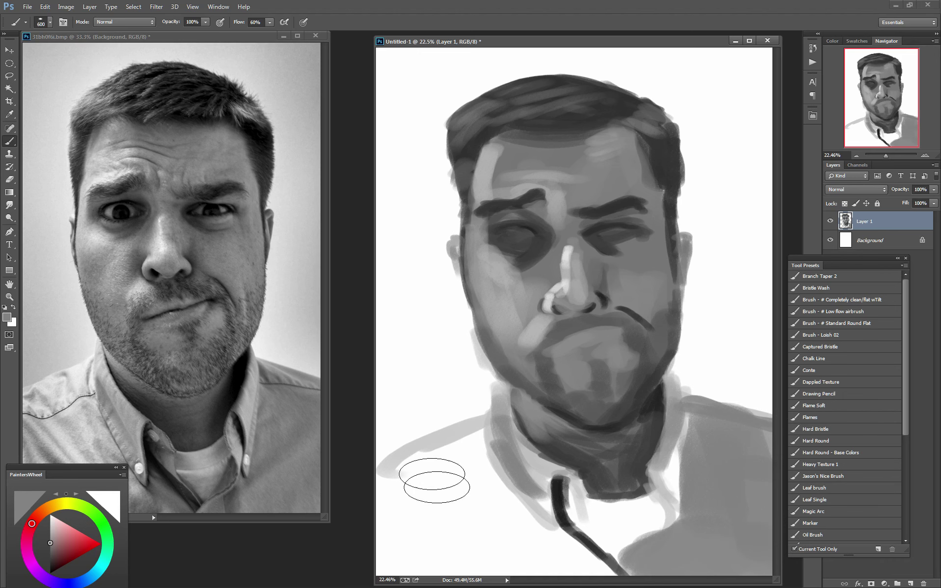
mouse_move(441, 536)
left_mouse_down()
mouse_move(378, 528)
mouse_move(451, 500)
mouse_move(462, 473)
mouse_move(595, 549)
mouse_move(536, 542)
mouse_move(479, 551)
mouse_move(427, 539)
left_mouse_up()
key("bracketleft")
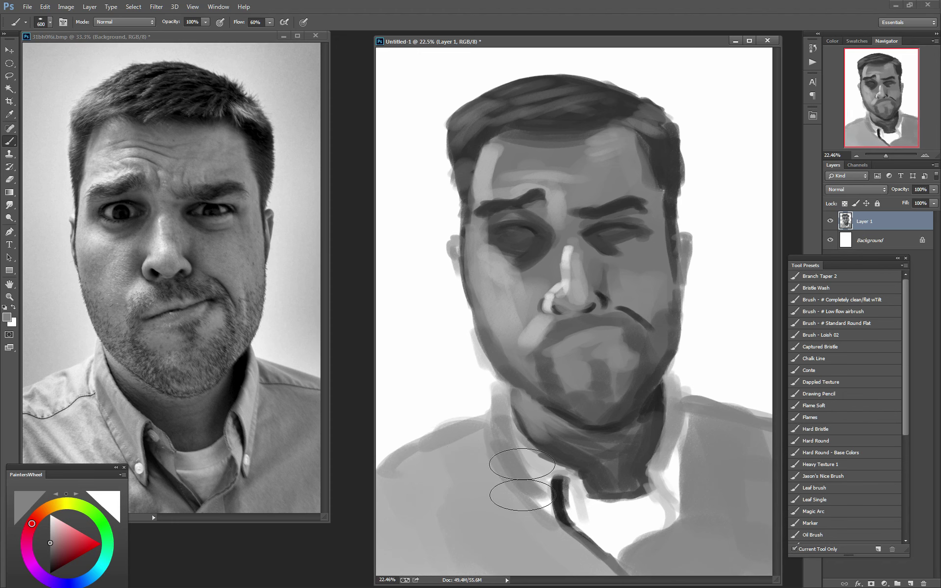
key("bracketleft")
key("bracketleft")
key("bracketleft")
mouse_move(595, 497)
left_mouse_down()
mouse_move(601, 520)
mouse_move(626, 523)
mouse_move(664, 485)
left_mouse_up()
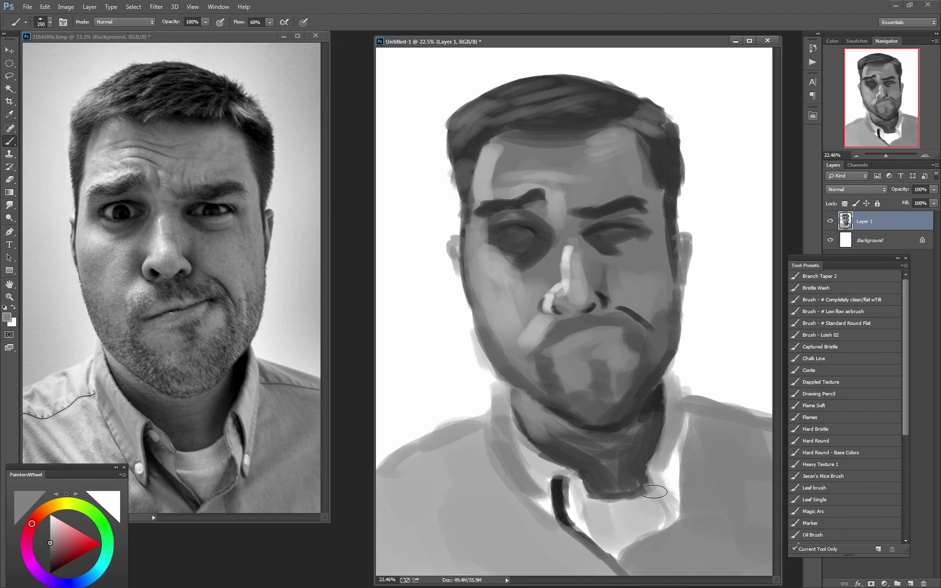
Paint a near-black edge along the right collar and light grey over the collar strip
key("bracketleft")
key("bracketleft")
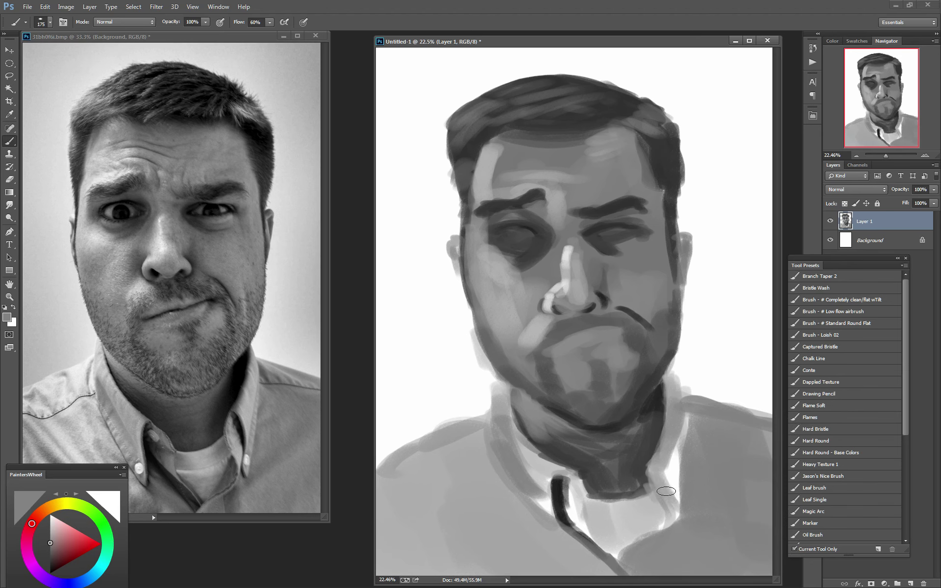
left_click(556, 494, "alt")
key("bracketleft")
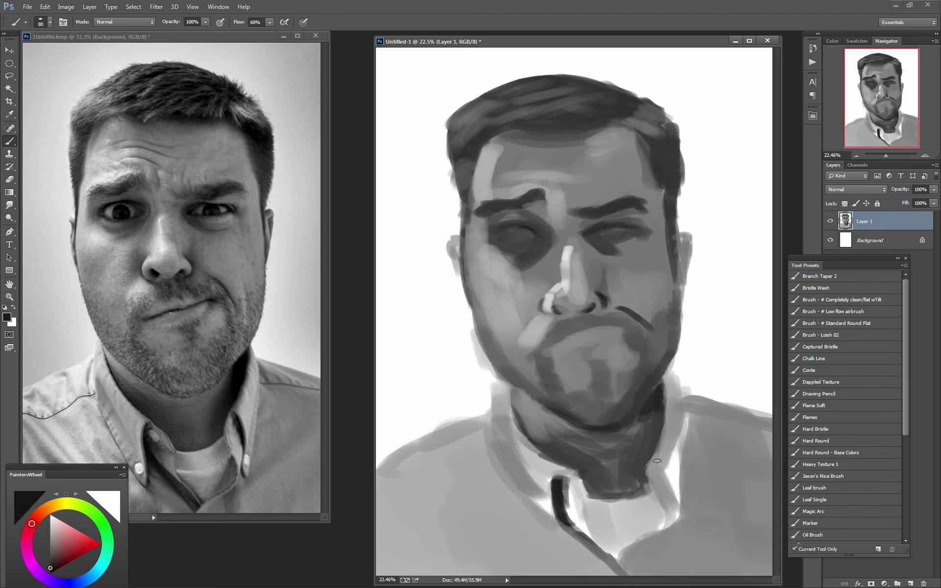
left_click_drag(657, 461, 680, 516)
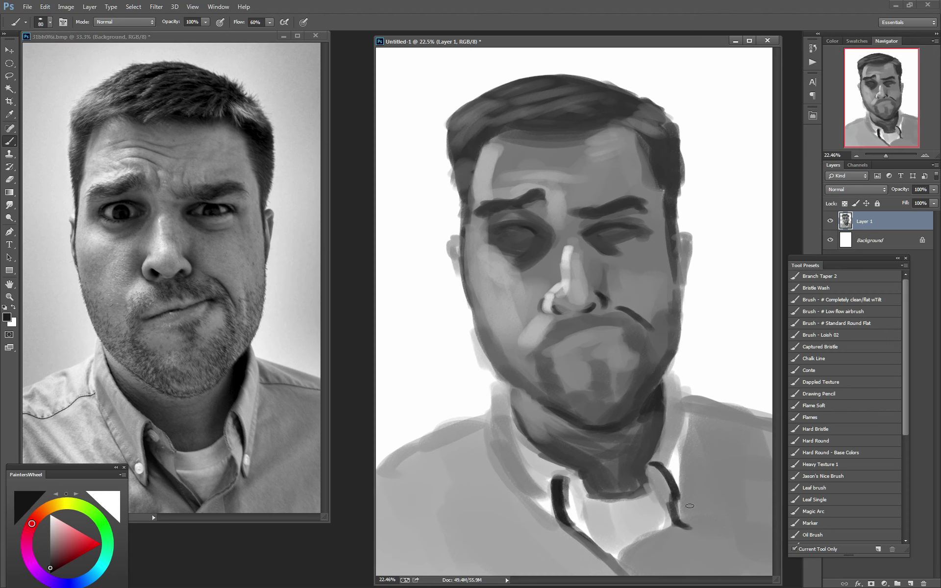
left_click(668, 457, "alt")
mouse_move(674, 471)
left_mouse_down()
mouse_move(681, 373)
mouse_move(684, 472)
mouse_move(675, 501)
left_mouse_up()
left_click_drag(654, 464, 647, 485)
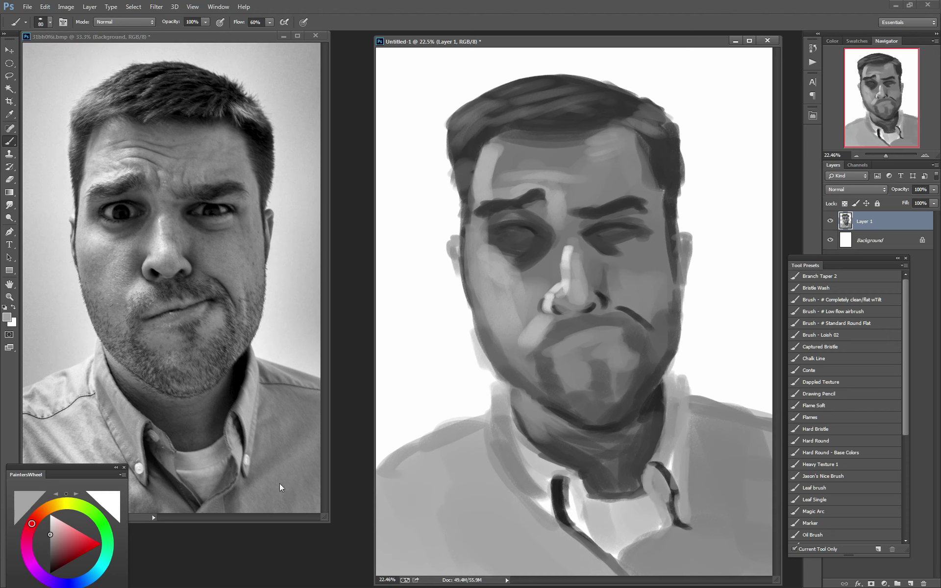
Darken the right collar edges and fold, and extend a thick dark stroke down the shirt front
left_click(221, 483, "alt")
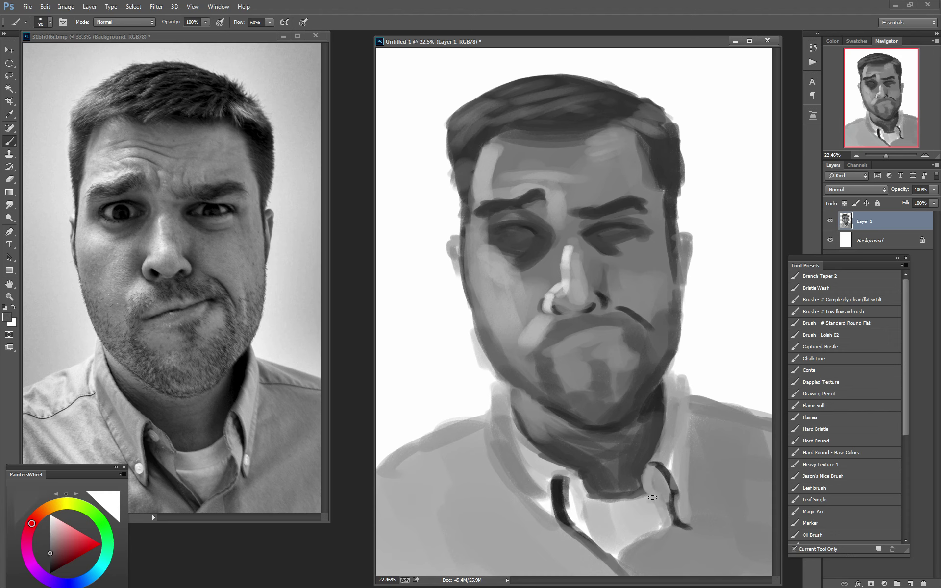
mouse_move(653, 497)
left_mouse_down()
mouse_move(635, 541)
mouse_move(652, 500)
mouse_move(656, 520)
mouse_move(649, 510)
left_mouse_up()
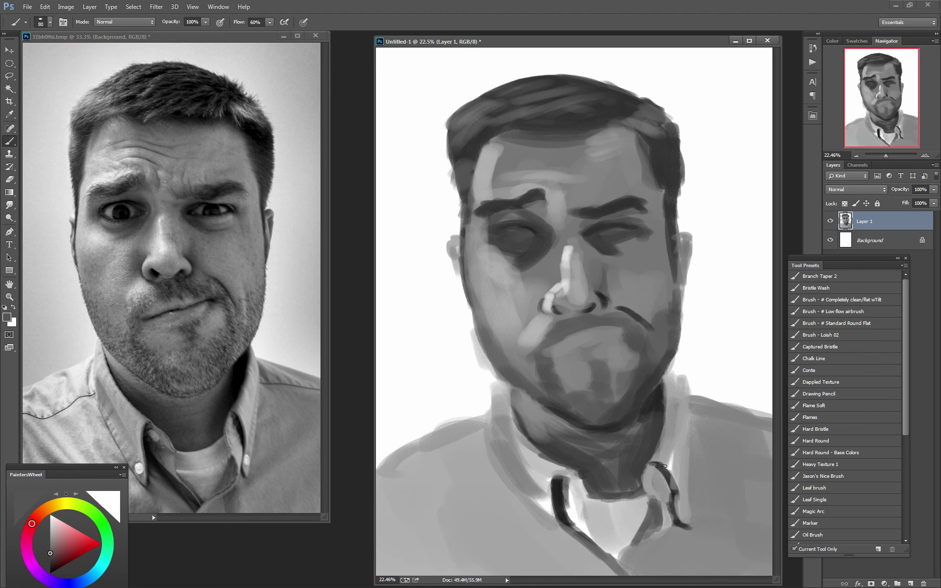
mouse_move(670, 476)
left_mouse_down()
mouse_move(657, 465)
mouse_move(662, 490)
mouse_move(677, 492)
left_mouse_up()
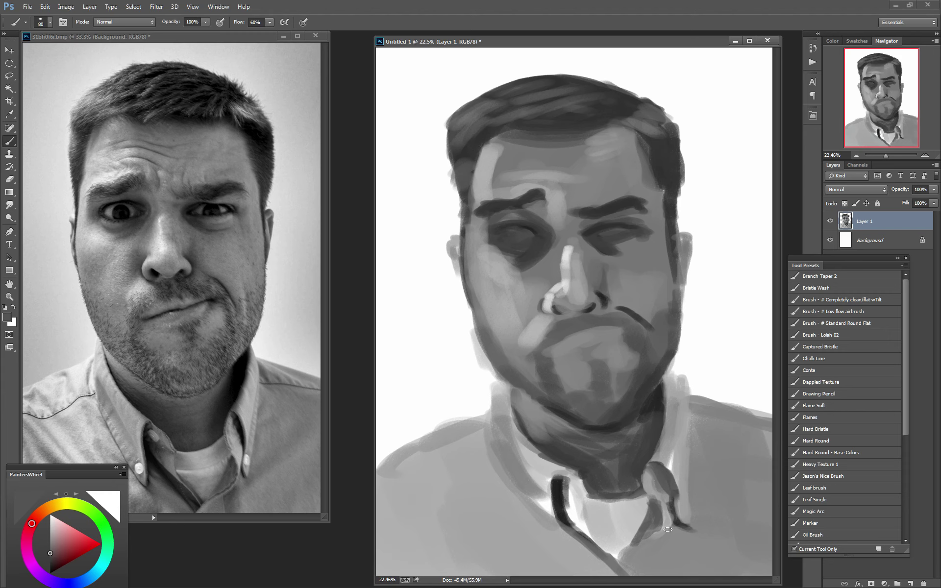
mouse_move(667, 530)
left_mouse_down()
mouse_move(644, 574)
mouse_move(656, 539)
mouse_move(634, 559)
mouse_move(674, 536)
mouse_move(683, 509)
left_mouse_up()
left_click(562, 508, "alt")
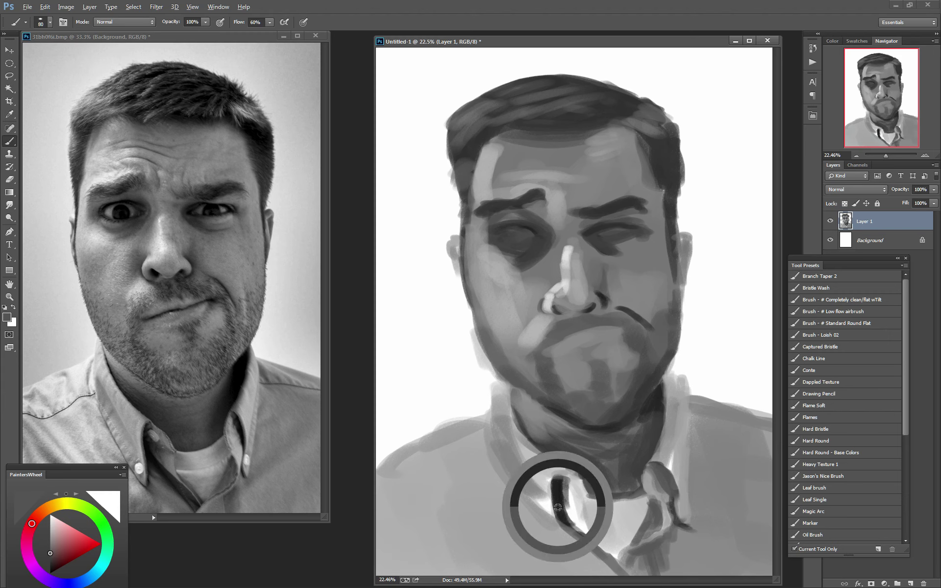
mouse_move(564, 518)
left_mouse_down()
mouse_move(625, 572)
mouse_move(602, 551)
mouse_move(607, 539)
mouse_move(617, 552)
left_mouse_up()
mouse_move(593, 518)
left_mouse_down()
mouse_move(590, 505)
mouse_move(630, 510)
mouse_move(649, 492)
mouse_move(611, 496)
left_mouse_up()
left_click(608, 510, "alt")
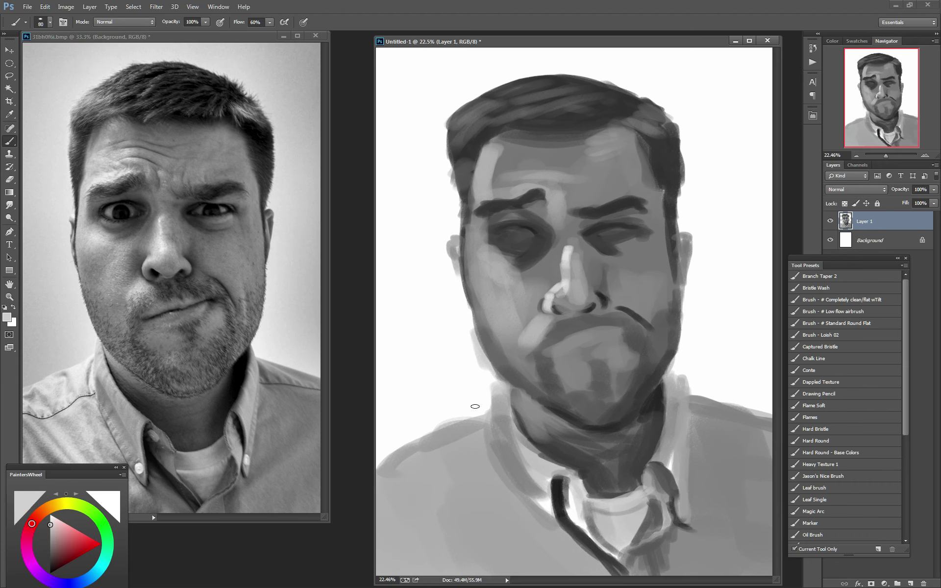
Paint light grey over the neck edge, left shoulder, chest and right shoulder with a 250 brush
left_click(78, 367, "alt")
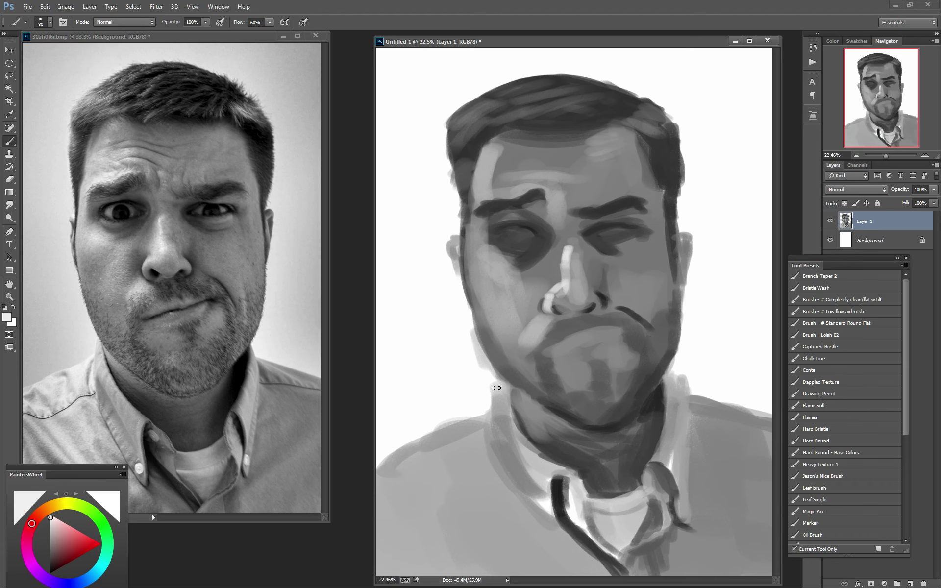
mouse_move(497, 388)
left_mouse_down()
mouse_move(492, 443)
mouse_move(509, 463)
left_mouse_up()
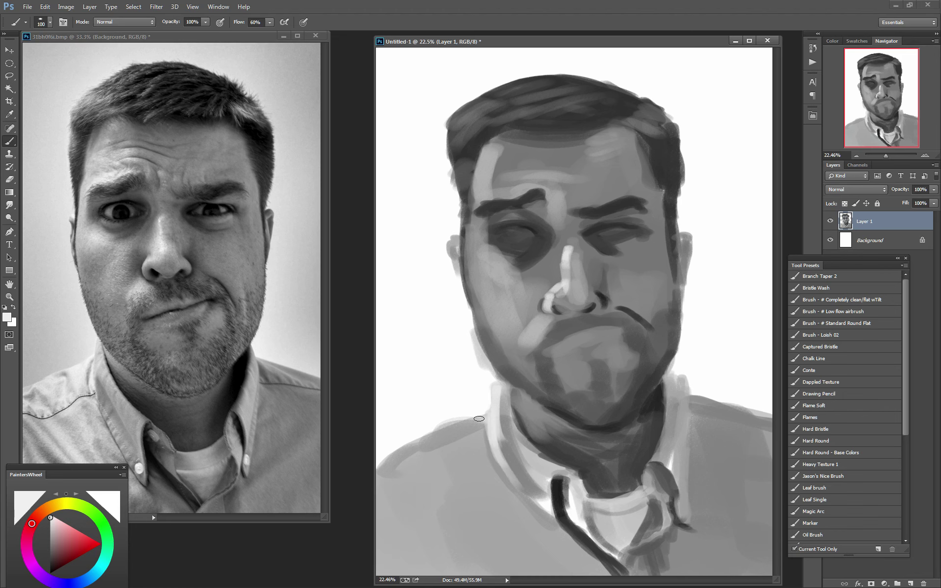
key("bracketright")
key("bracketright")
key("bracketright")
left_click_drag(479, 418, 402, 453)
mouse_move(490, 414)
left_mouse_down()
mouse_move(396, 456)
mouse_move(456, 433)
left_mouse_up()
left_click_drag(387, 471, 457, 431)
mouse_move(416, 466)
left_mouse_down()
mouse_move(514, 421)
mouse_move(403, 478)
left_mouse_up()
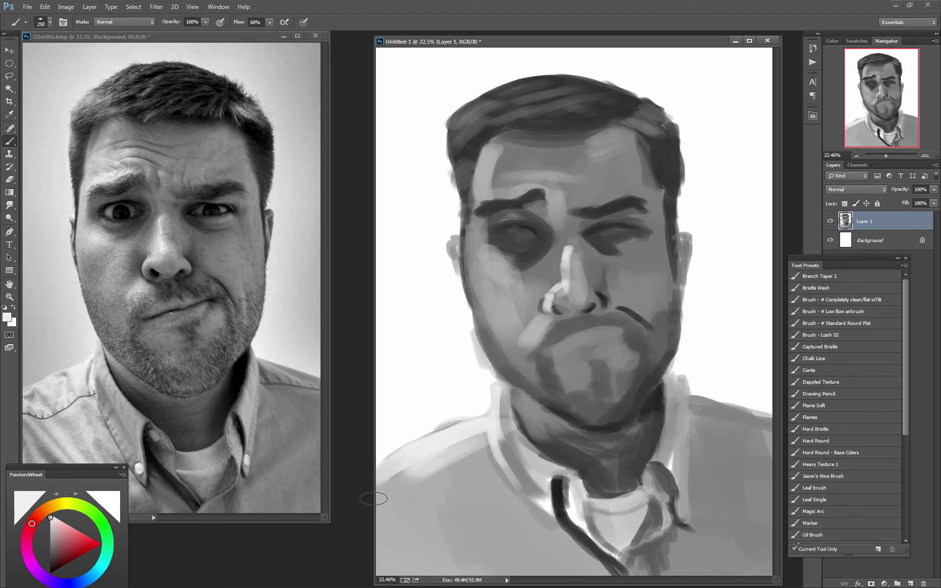
mouse_move(443, 505)
left_mouse_down()
mouse_move(525, 551)
mouse_move(564, 545)
left_mouse_up()
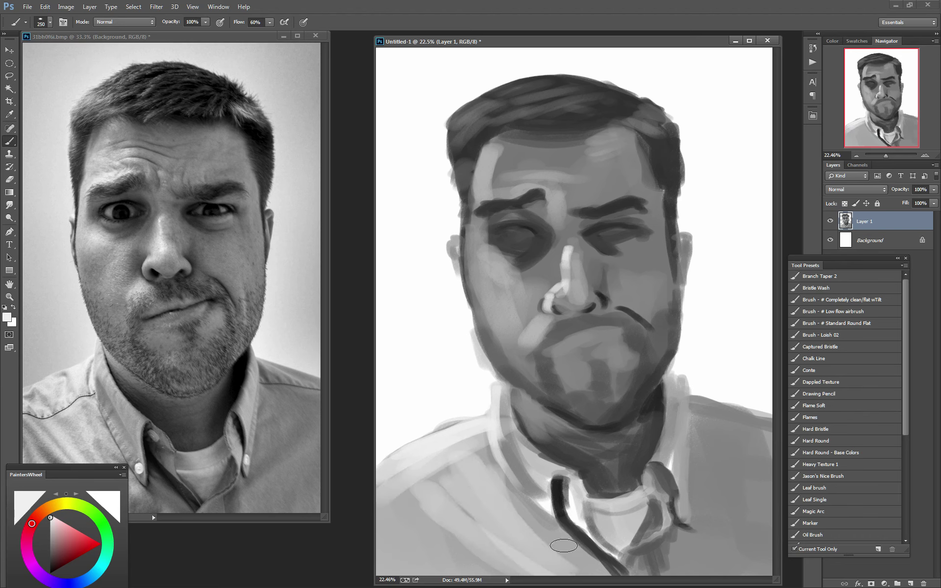
key("bracketleft")
left_click_drag(700, 397, 767, 414)
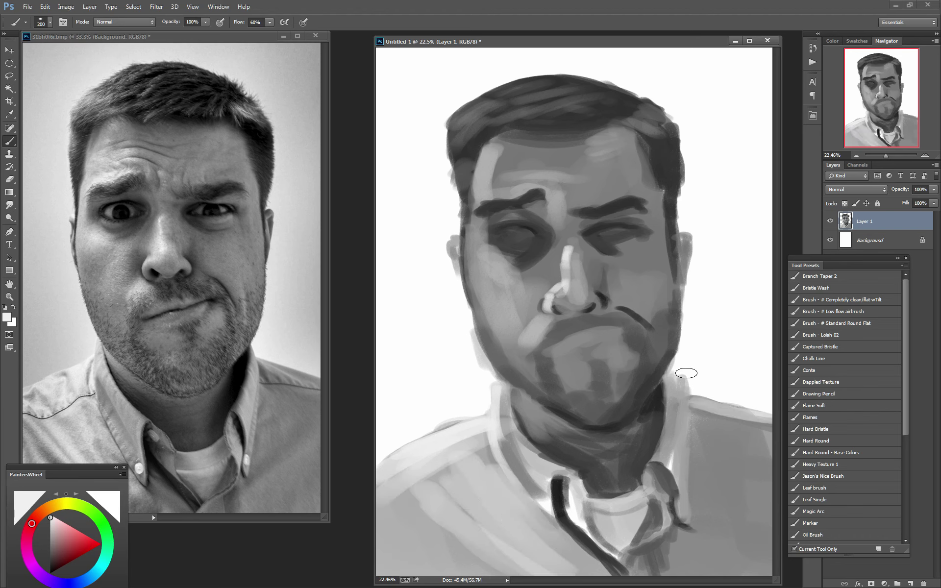
Lighten the nose bridge, left brow, forehead edge and left side of the face down to the jaw
mouse_move(478, 216)
left_mouse_down()
mouse_move(484, 294)
mouse_move(483, 274)
mouse_move(522, 289)
left_mouse_up()
mouse_move(466, 240)
left_mouse_down()
mouse_move(524, 274)
mouse_move(517, 294)
left_mouse_up()
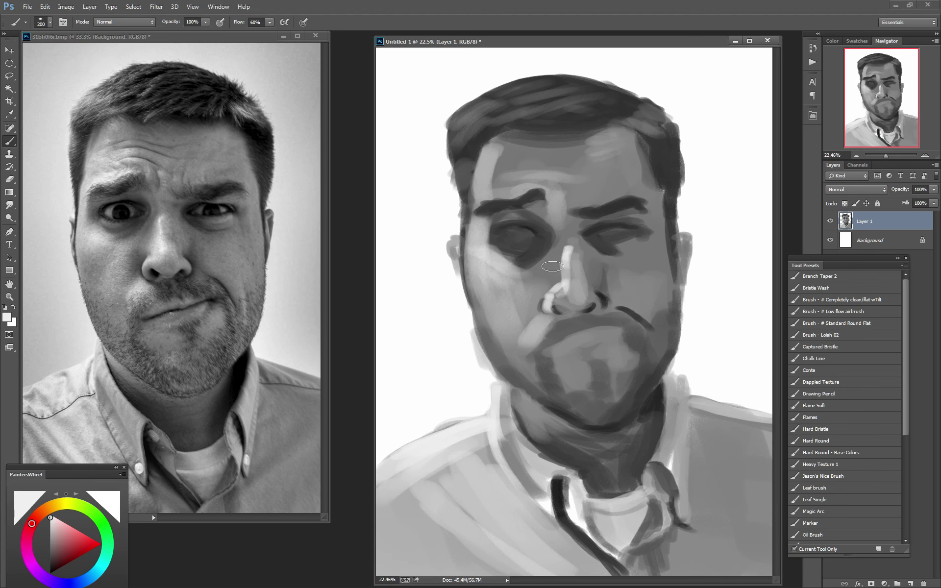
key("bracketleft")
mouse_move(561, 229)
left_mouse_down()
mouse_move(559, 284)
mouse_move(544, 301)
mouse_move(586, 294)
mouse_move(578, 278)
left_mouse_up()
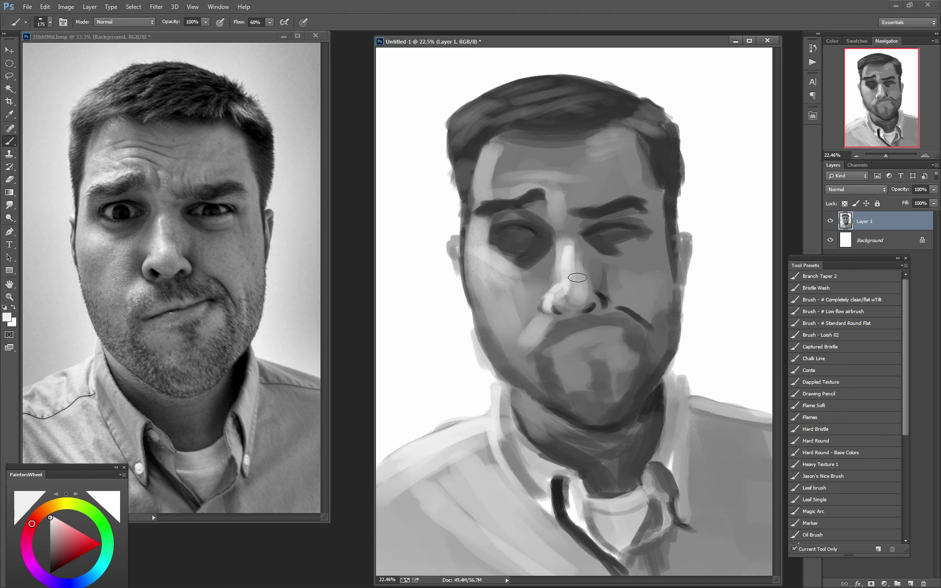
mouse_move(527, 185)
left_mouse_down()
mouse_move(480, 197)
mouse_move(517, 182)
left_mouse_up()
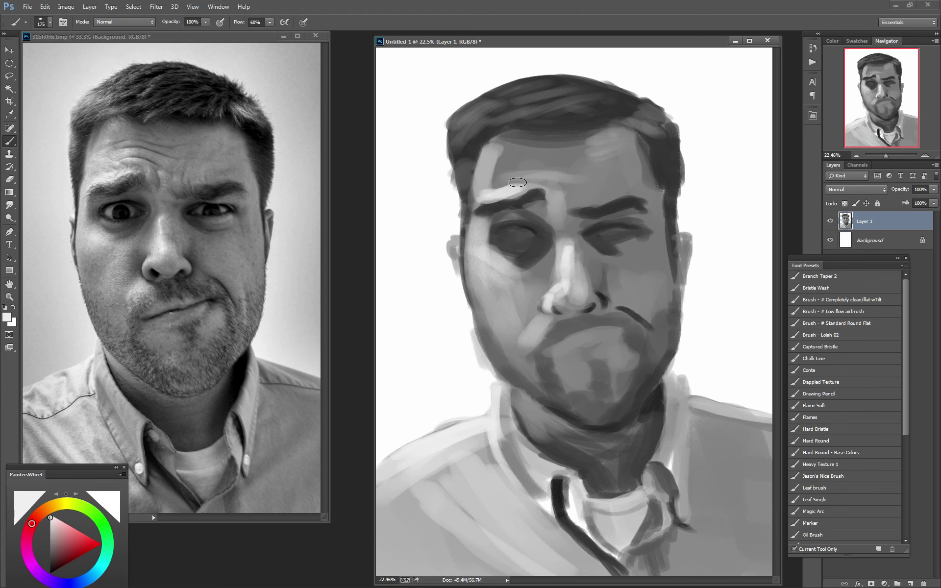
left_click_drag(502, 142, 470, 228)
mouse_move(471, 265)
left_mouse_down()
mouse_move(514, 346)
mouse_move(529, 352)
left_mouse_up()
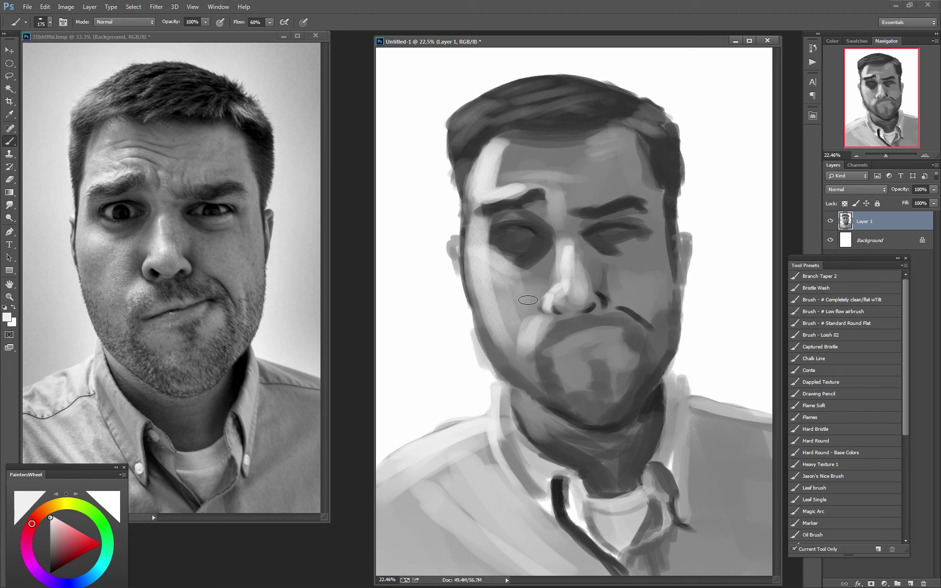
left_click_drag(528, 300, 536, 321)
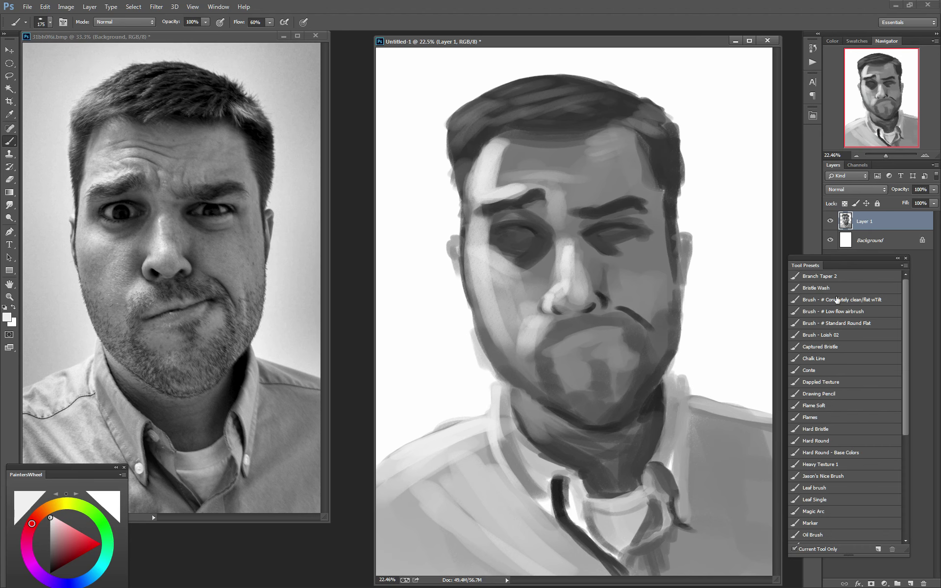
With the Loish 02 preset, paint light grey eye whites into both dark eye sockets
left_click(830, 335)
key("d")
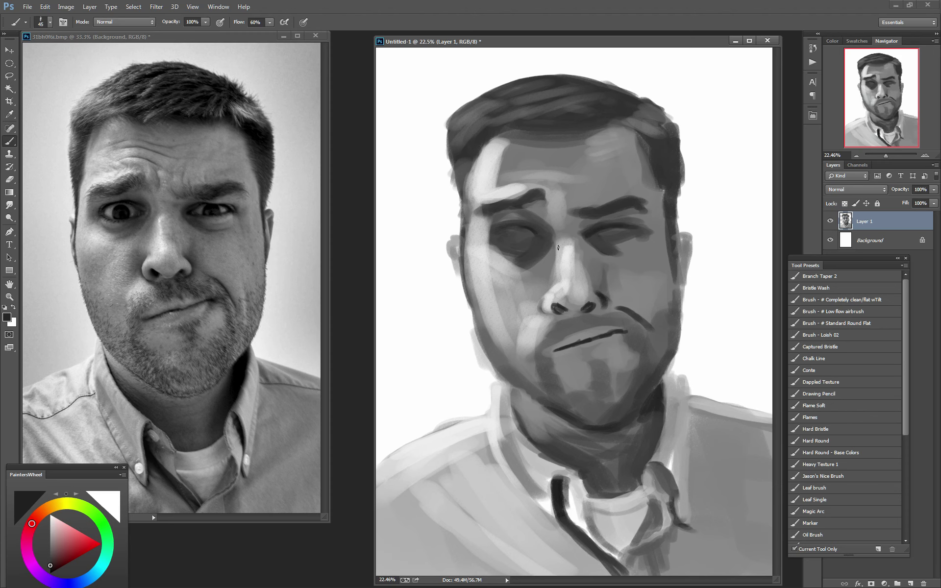
left_click(500, 276, "alt")
key("bracketright")
key("bracketright")
key("bracketright")
key("bracketleft")
mouse_move(596, 237)
left_mouse_down()
mouse_move(618, 240)
mouse_move(601, 236)
left_mouse_up()
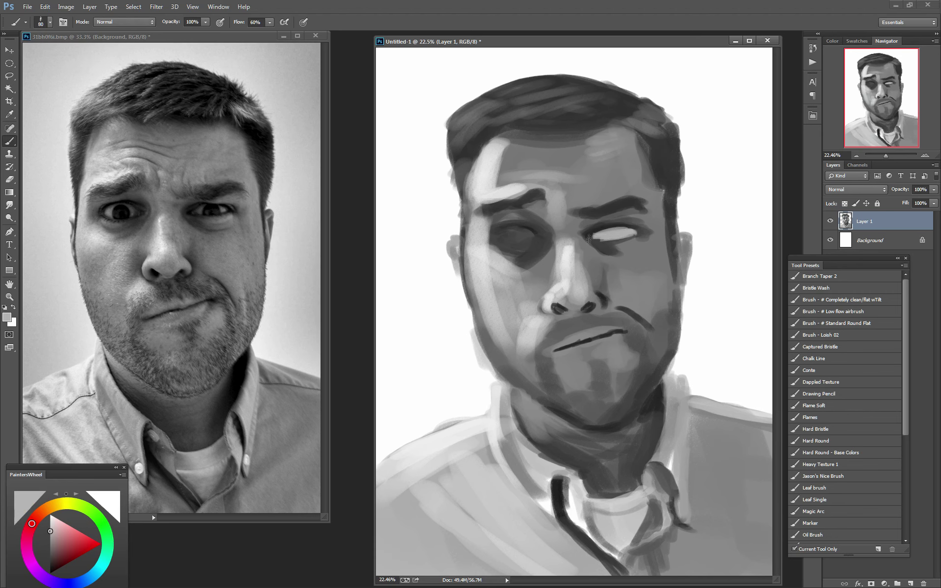
left_click_drag(537, 241, 507, 236)
left_click_drag(493, 244, 531, 241)
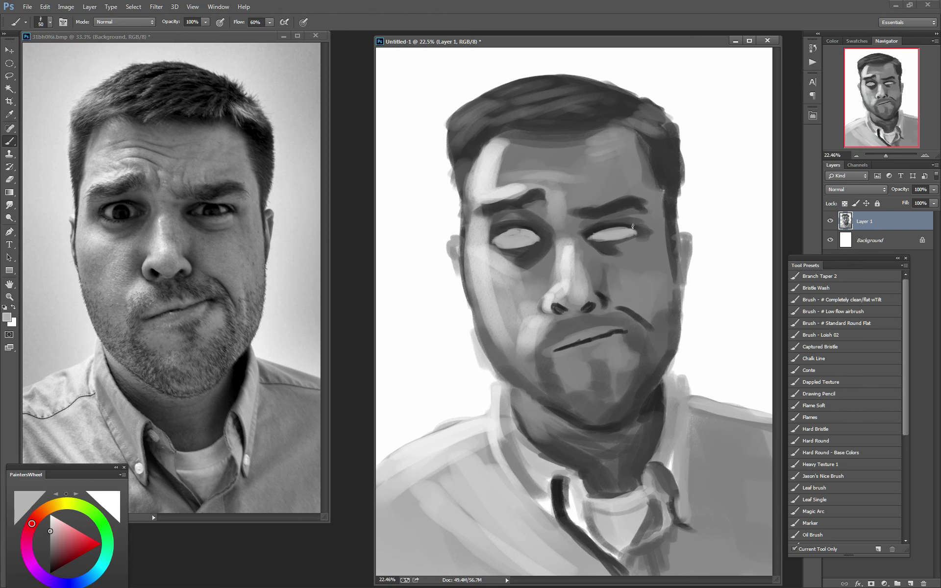
Shade the mouth corner, undoing one stroke, and extend the light area beside it with a 150 brush
left_click(596, 230, "alt")
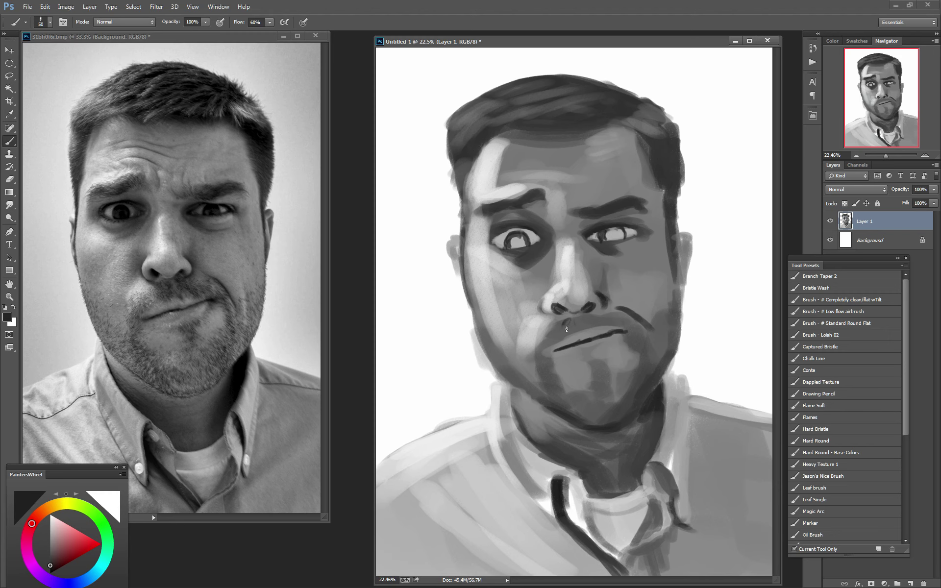
left_click(632, 306, "alt")
left_click_drag(624, 308, 644, 322)
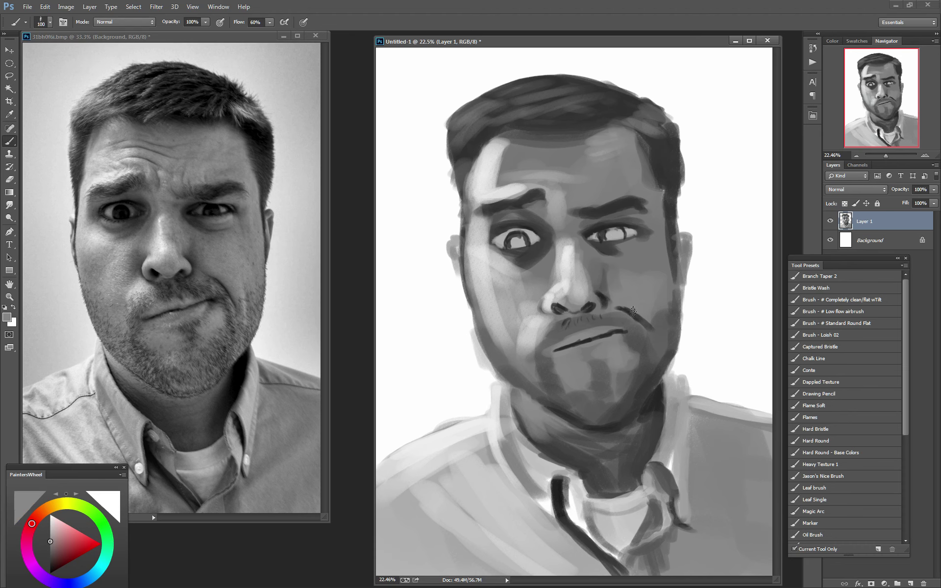
key("ctrl+z")
left_click(609, 333, "alt")
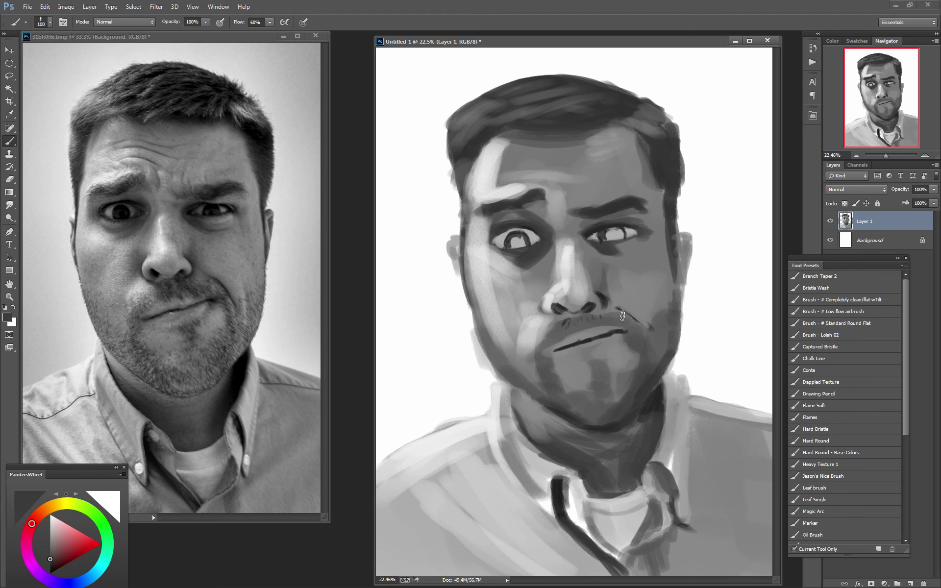
key("bracketleft")
left_click(521, 323, "alt")
key("bracketright")
key("bracketright")
key("bracketright")
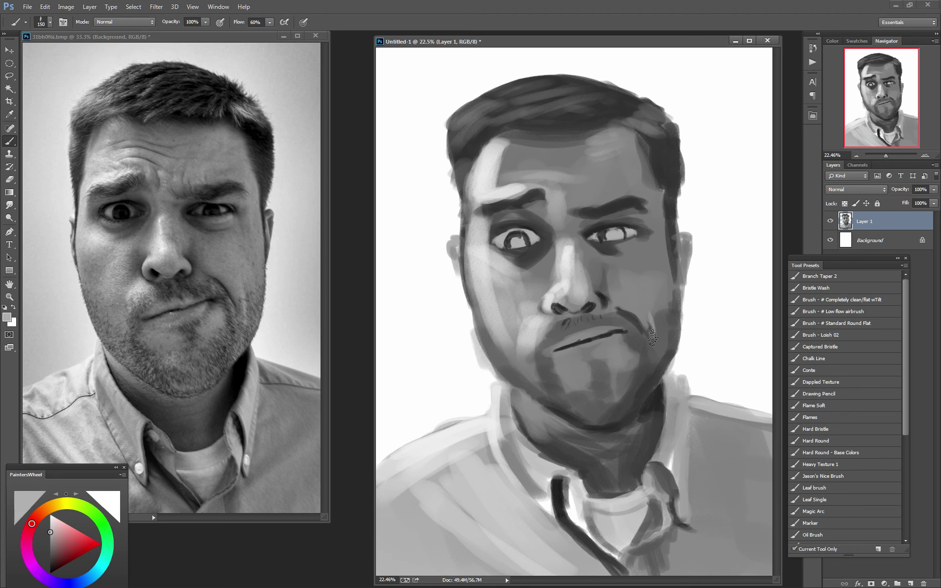
mouse_move(629, 341)
left_mouse_down()
mouse_move(604, 350)
mouse_move(595, 337)
mouse_move(587, 350)
left_mouse_up()
left_click(558, 357, "alt")
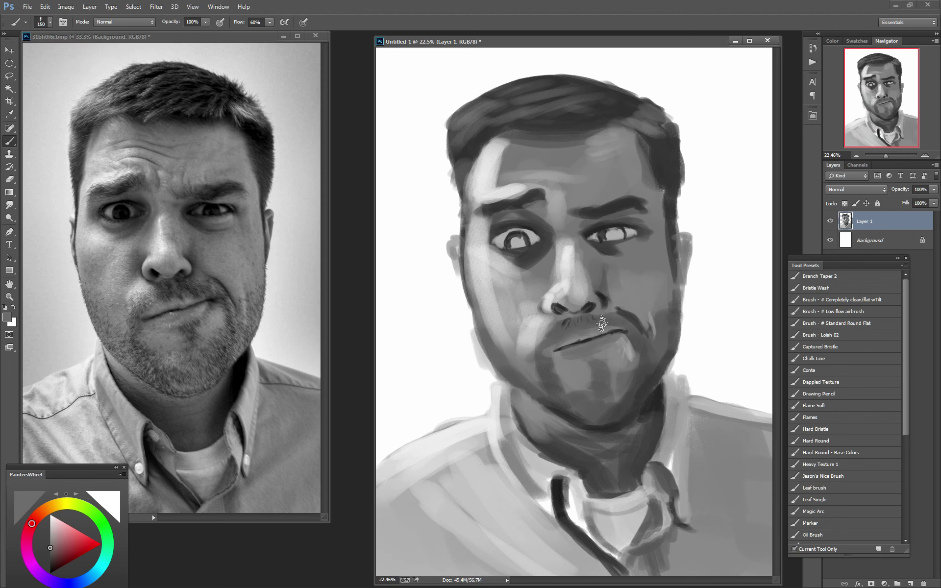
Refine the left eyebrow using the clean flat brush preset and sampled darker greys
left_click(136, 343, "alt")
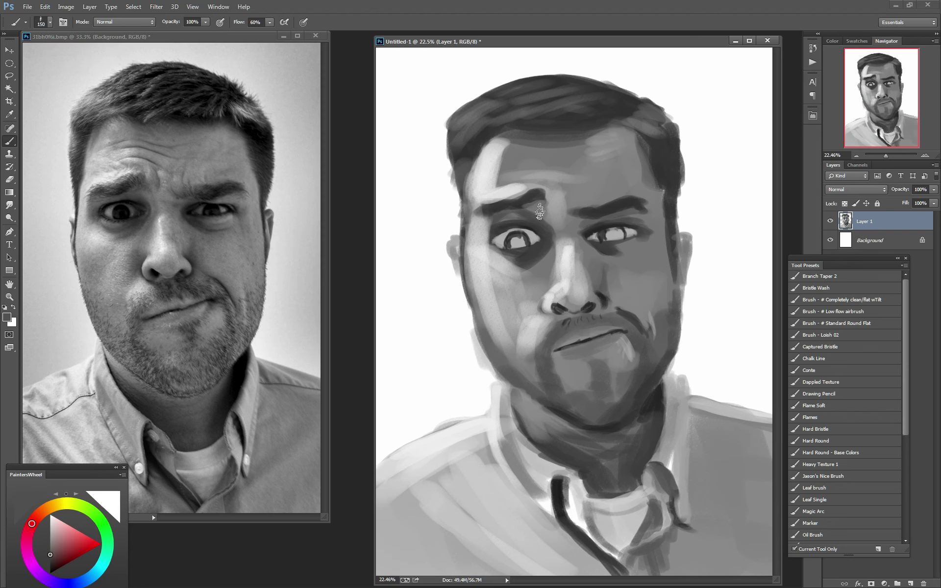
left_click(505, 206, "alt")
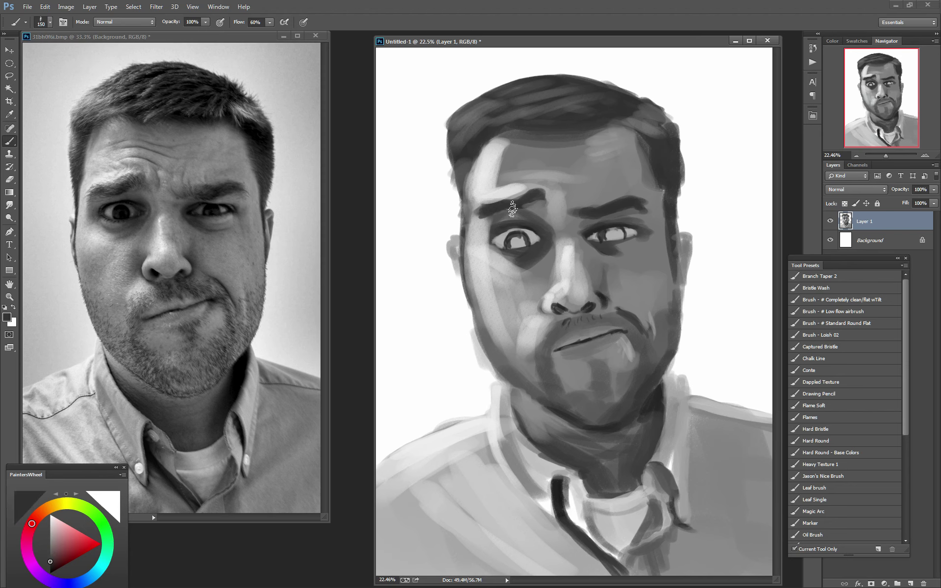
left_click(826, 299)
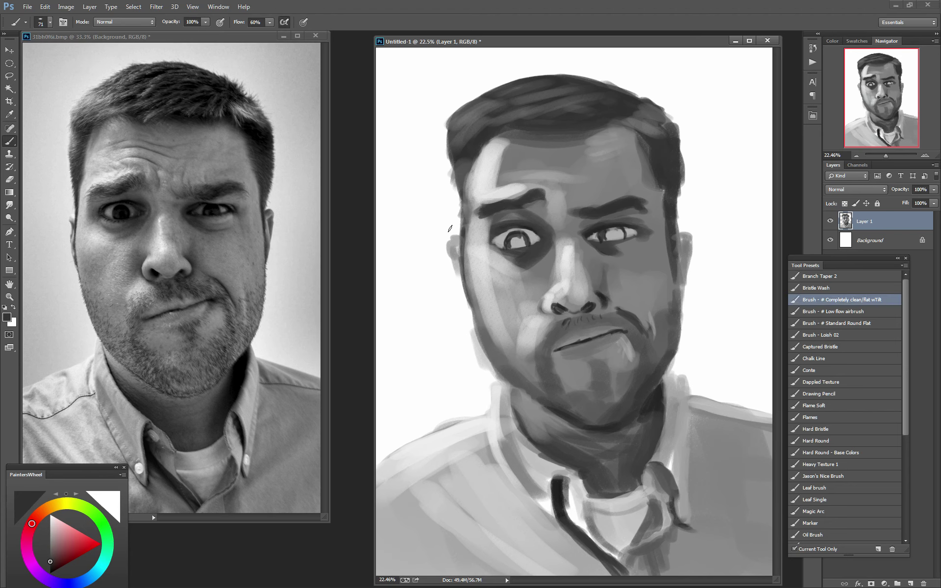
left_click_drag(475, 211, 485, 211)
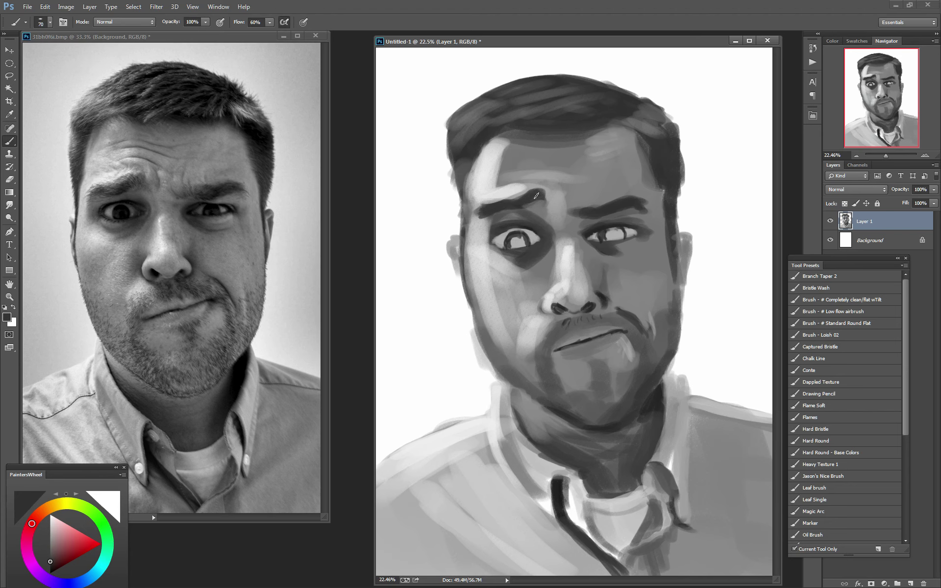
left_click(510, 192, "alt")
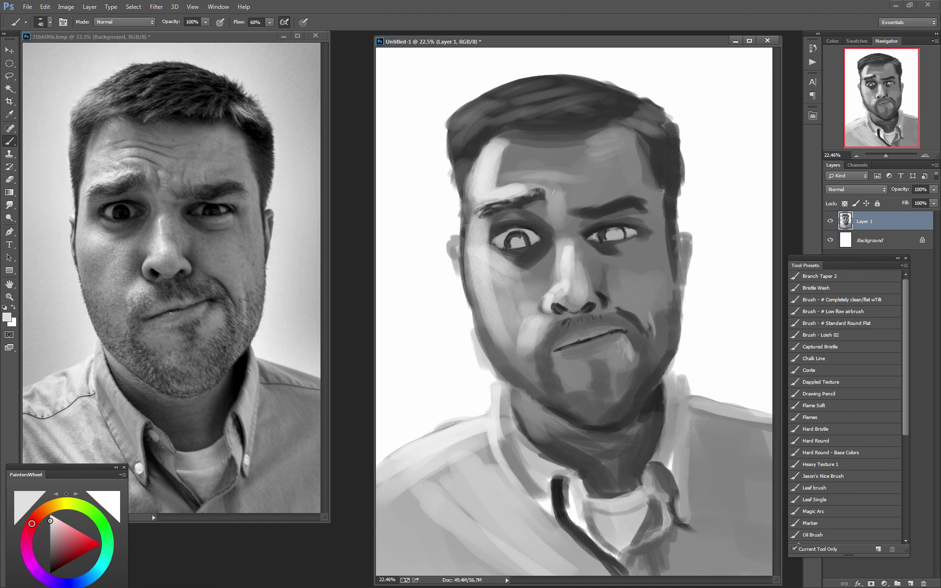
left_click(583, 203, "alt")
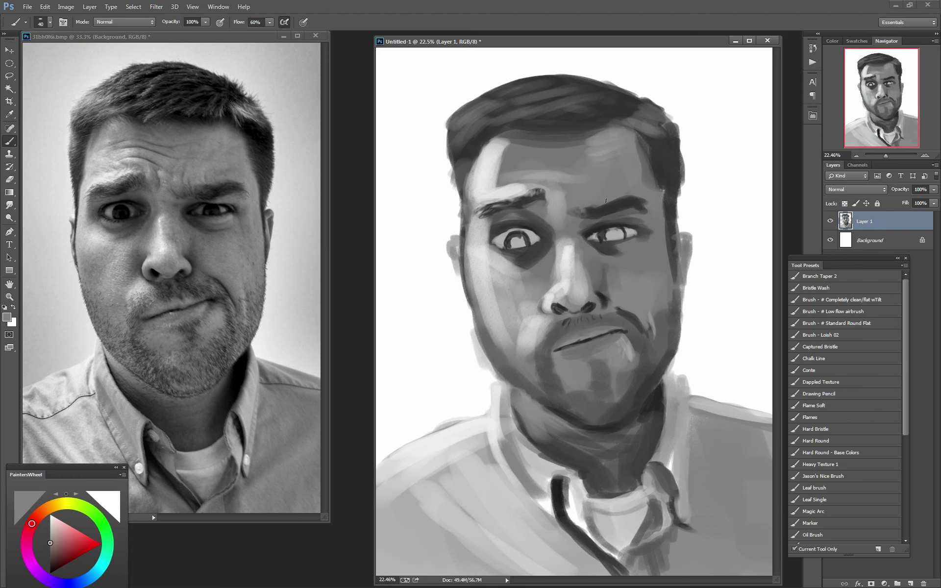
left_click(598, 223, "alt")
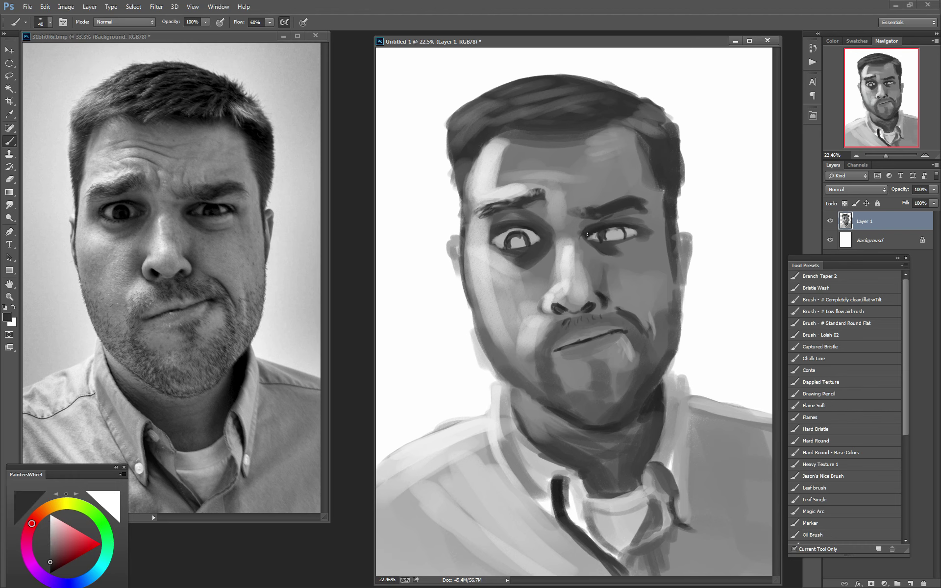
Zoom the reference into the eye, sample black, darken the upper eyelid and soften its crease
scroll(605, 250, "up", 5)
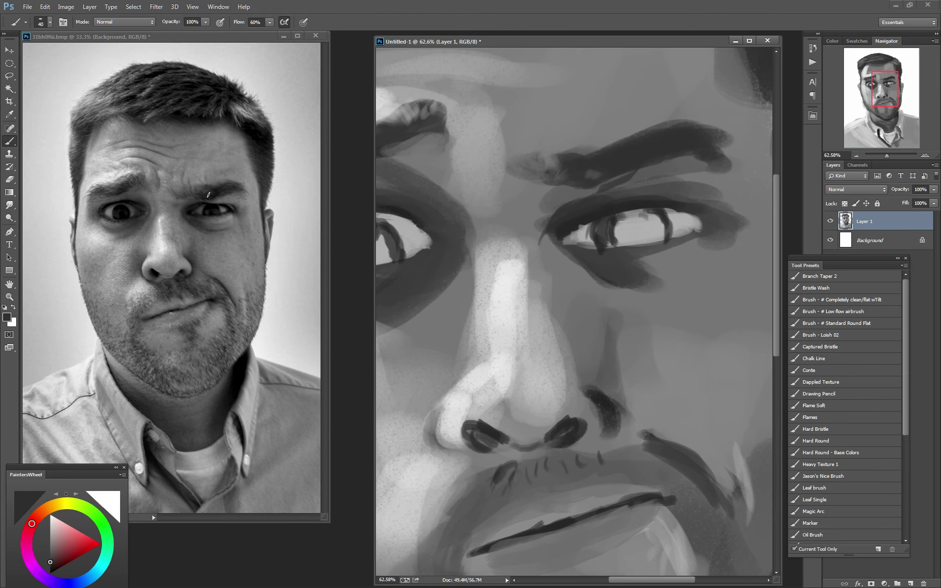
scroll(210, 195, "up", 3)
scroll(210, 196, "up", 2)
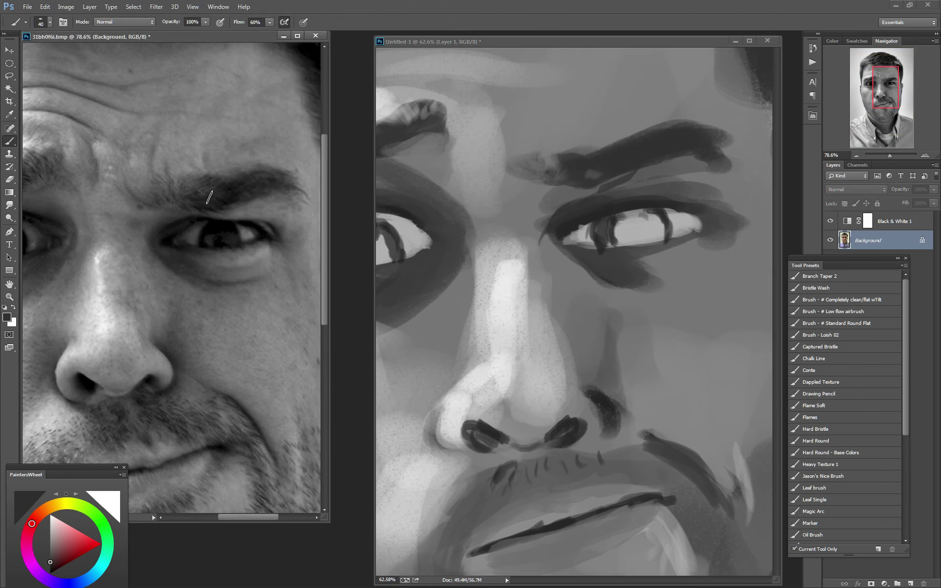
left_click(639, 40)
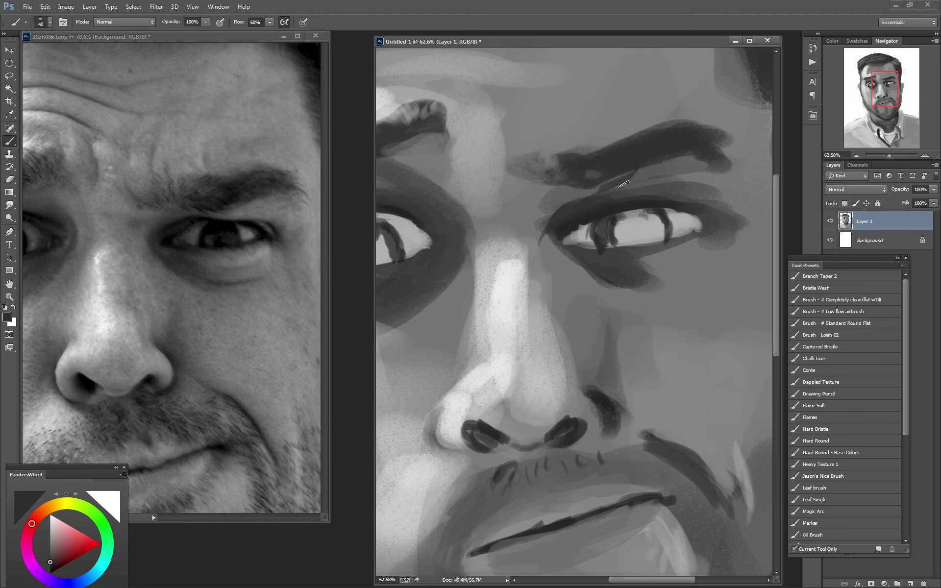
left_click(202, 236, "alt")
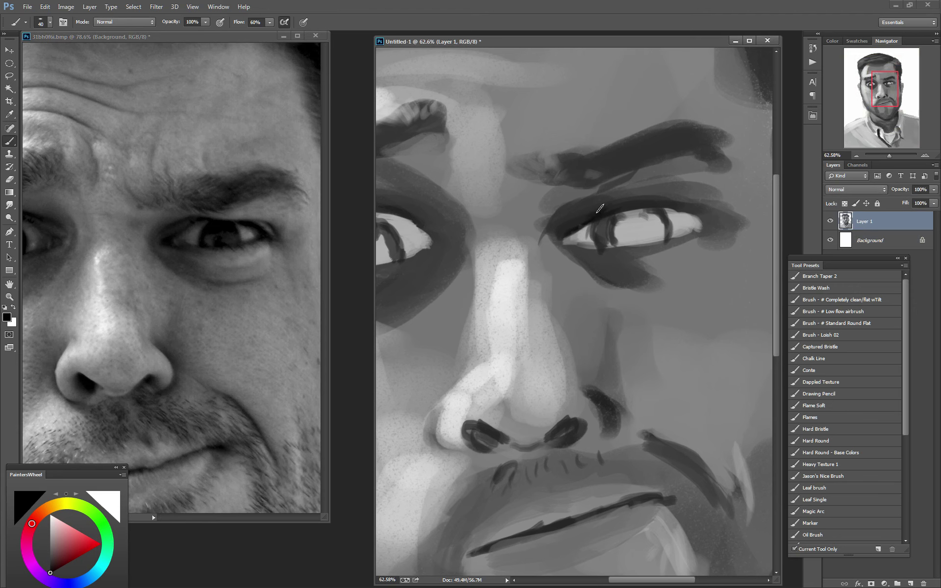
left_click_drag(598, 208, 591, 201)
left_click(555, 196, "alt")
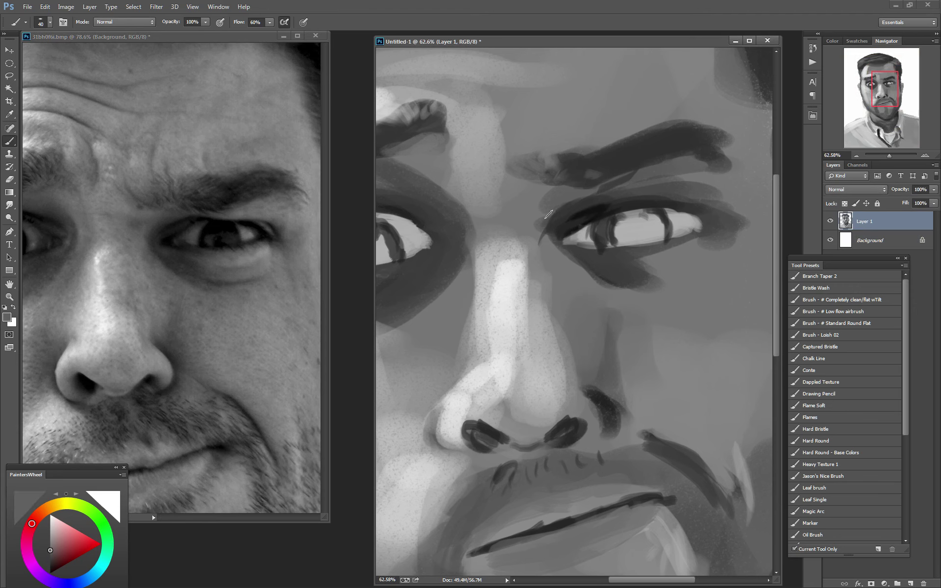
key("bracketright")
key("bracketright")
key("bracketright")
left_click_drag(831, 323, 821, 316)
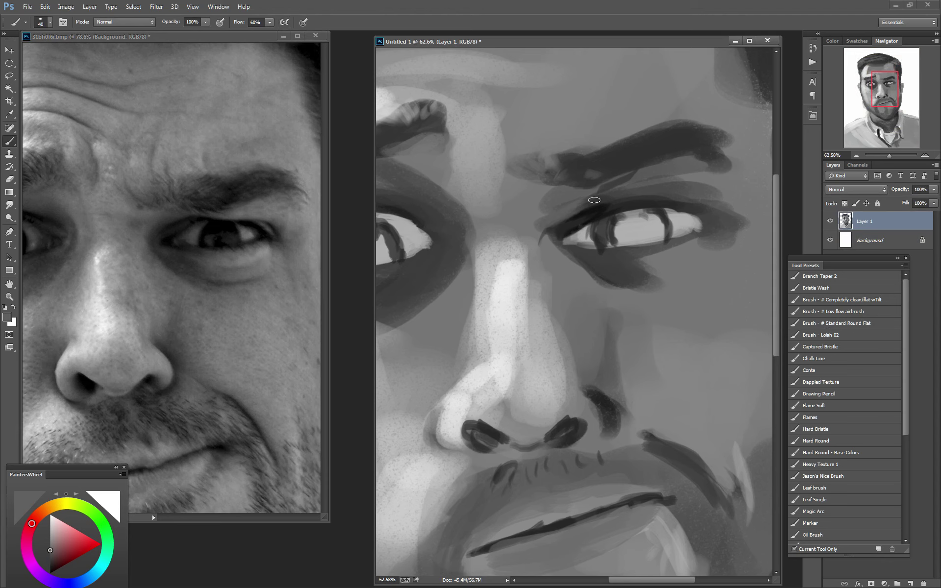
mouse_move(583, 201)
left_mouse_down()
mouse_move(629, 189)
mouse_move(664, 197)
mouse_move(651, 200)
mouse_move(694, 197)
left_mouse_up()
Thicken the inner-corner lid line, fill the iris dark, and darken the upper lid's outer corner
key("bracketright")
key("bracketright")
key("bracketright")
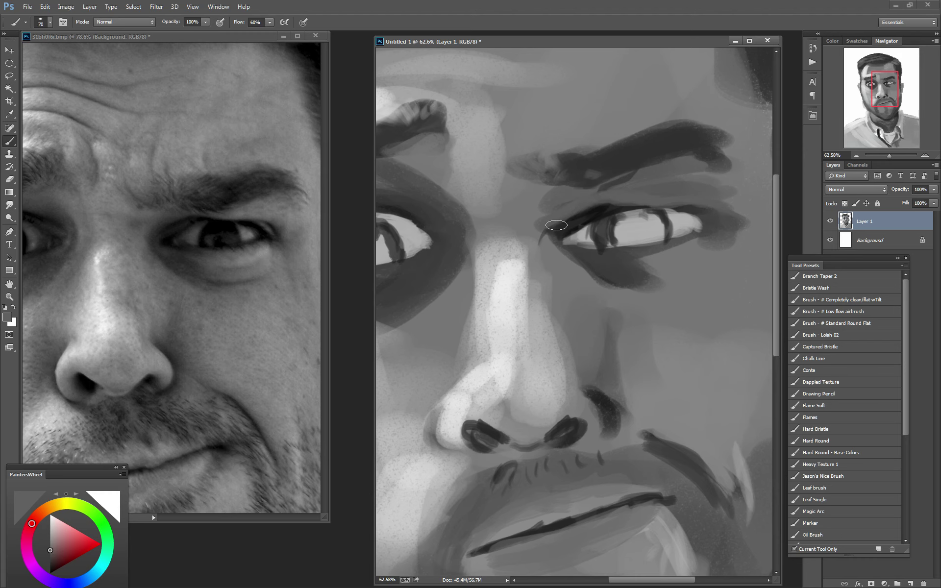
key("bracketleft")
key("bracketleft")
key("bracketleft")
left_click(601, 258, "alt")
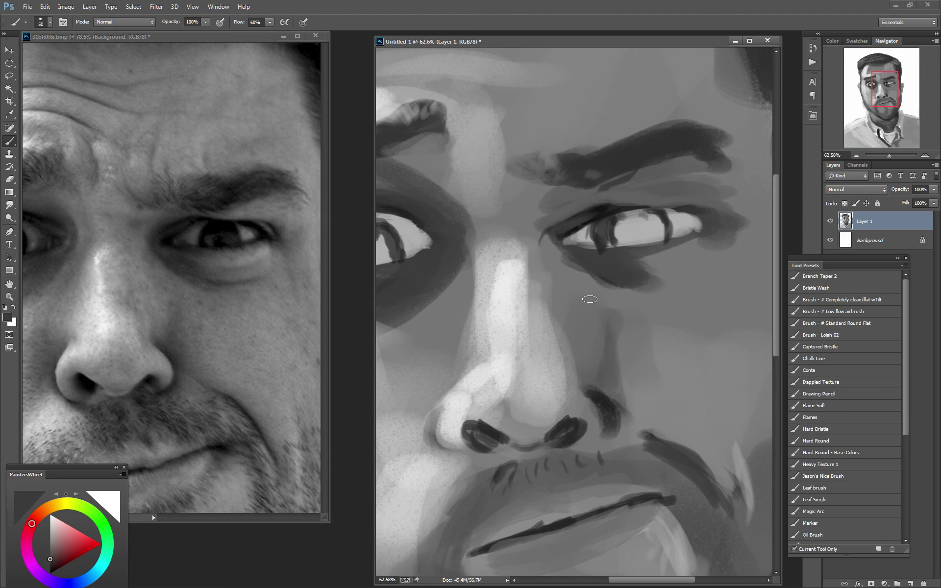
left_click(599, 398, "alt")
left_click(583, 238, "alt")
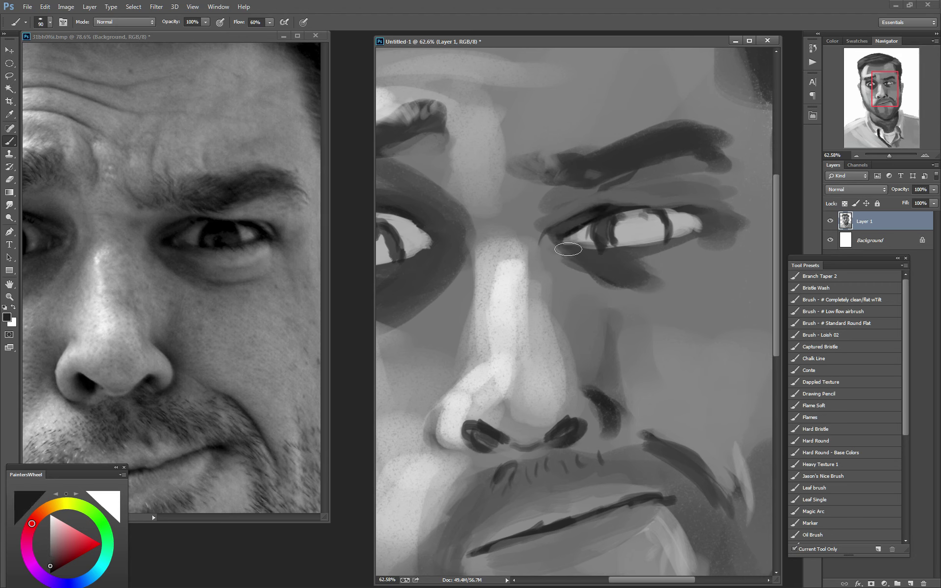
key("bracketright")
key("bracketright")
key("bracketright")
left_click_drag(551, 226, 541, 252)
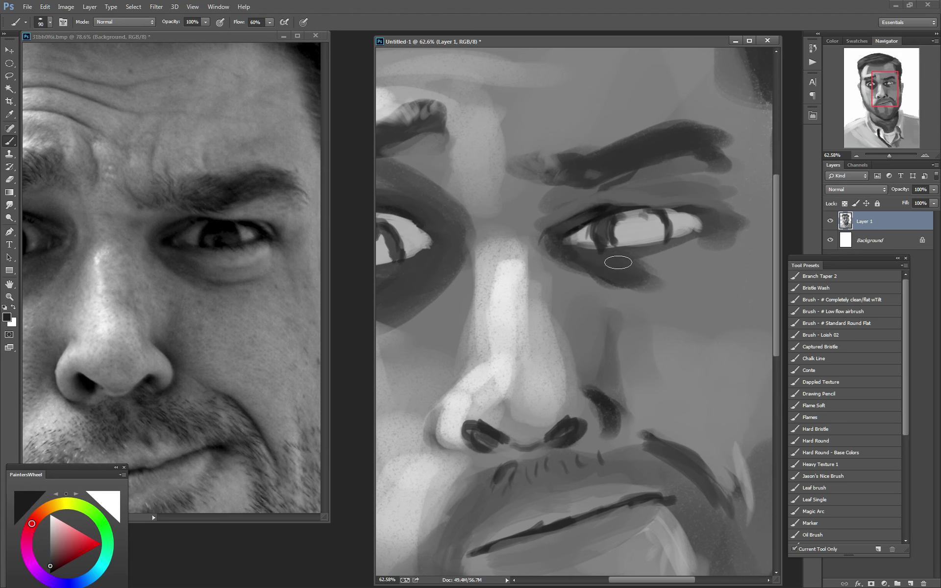
left_click(600, 216, "alt")
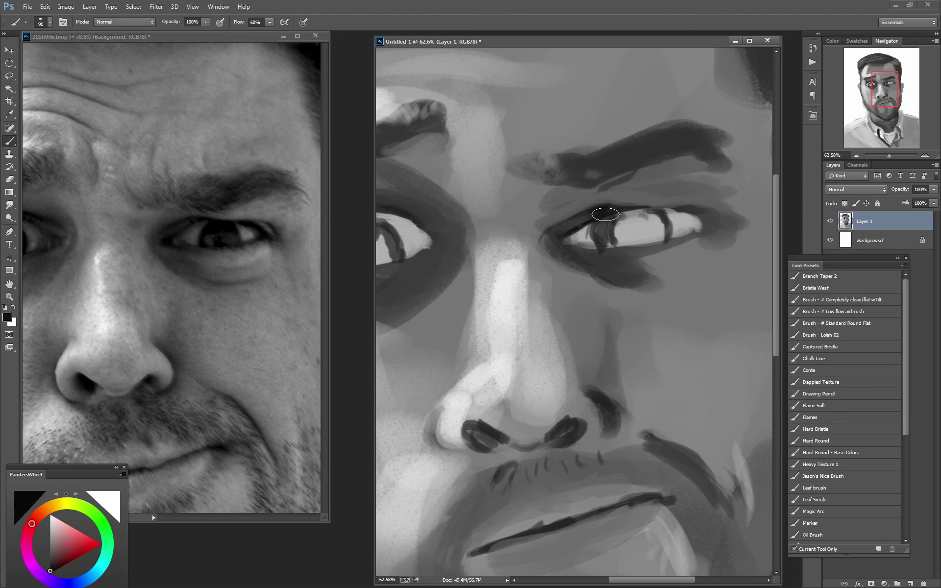
mouse_move(601, 217)
left_mouse_down()
mouse_move(623, 213)
mouse_move(643, 226)
mouse_move(612, 218)
mouse_move(624, 210)
mouse_move(621, 244)
mouse_move(694, 216)
left_mouse_up()
key("bracketleft")
key("bracketleft")
key("bracketleft")
mouse_move(637, 205)
left_mouse_down()
mouse_move(681, 209)
mouse_move(698, 220)
mouse_move(720, 212)
left_mouse_up()
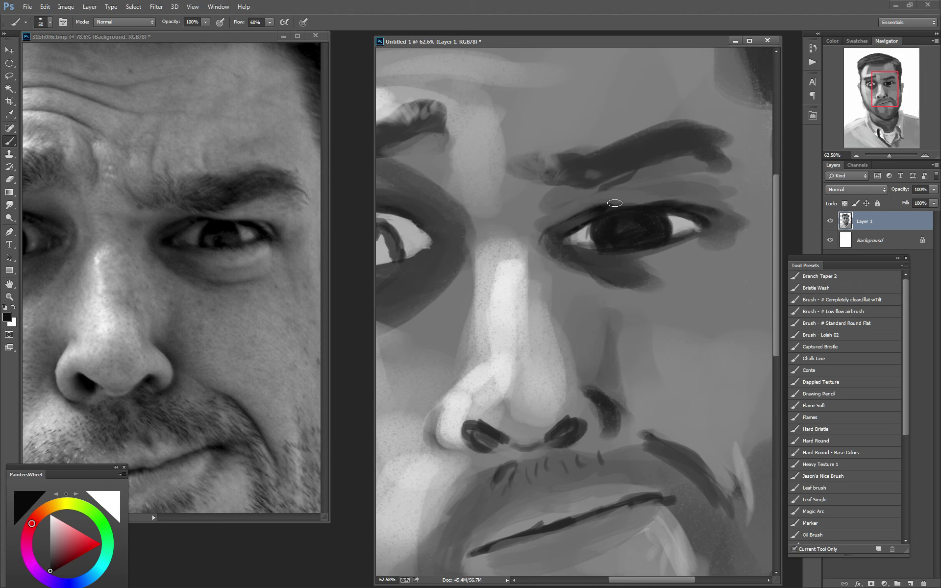
Darken the inner lid line, brighten the eye white and paint a dark grey iris
mouse_move(602, 203)
left_mouse_down()
mouse_move(554, 226)
mouse_move(595, 247)
mouse_move(591, 228)
mouse_move(598, 243)
left_mouse_up()
left_click(582, 234, "alt")
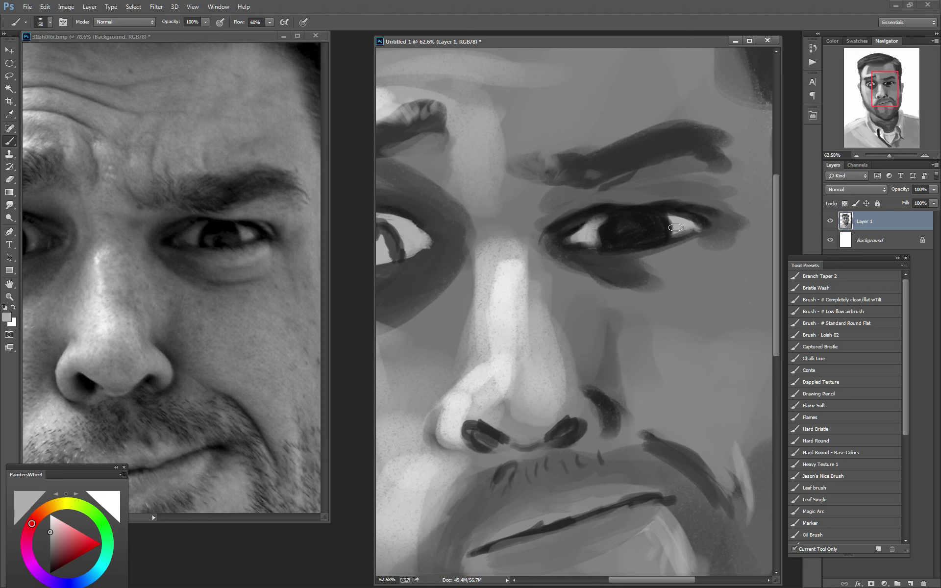
left_click_drag(675, 228, 667, 215)
left_click(578, 224, "alt")
left_click(585, 234, "alt")
left_click(597, 281, "alt")
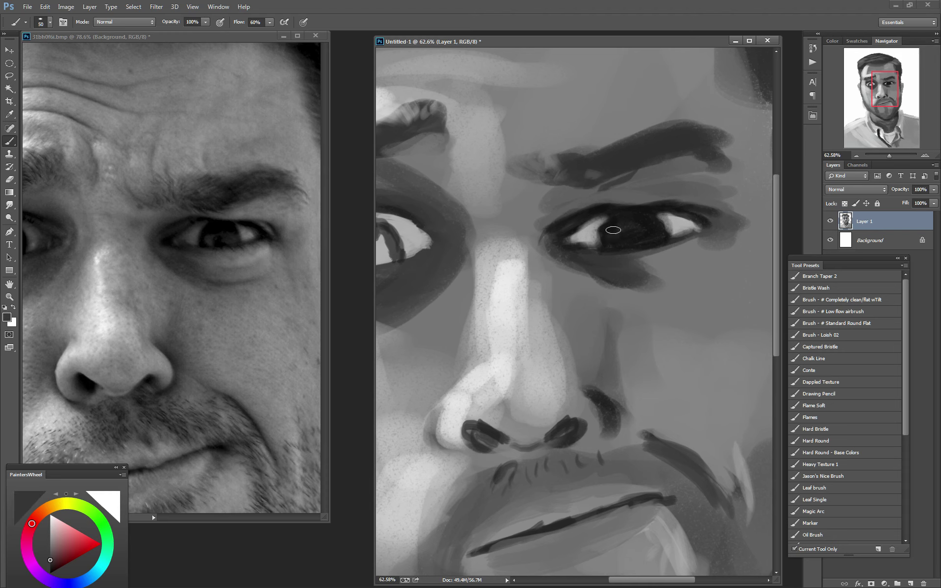
mouse_move(613, 230)
left_mouse_down()
mouse_move(647, 220)
mouse_move(645, 234)
mouse_move(634, 222)
mouse_move(700, 226)
left_mouse_up()
mouse_move(591, 218)
left_mouse_down()
mouse_move(600, 211)
mouse_move(569, 234)
mouse_move(588, 226)
mouse_move(575, 229)
mouse_move(610, 235)
left_mouse_up()
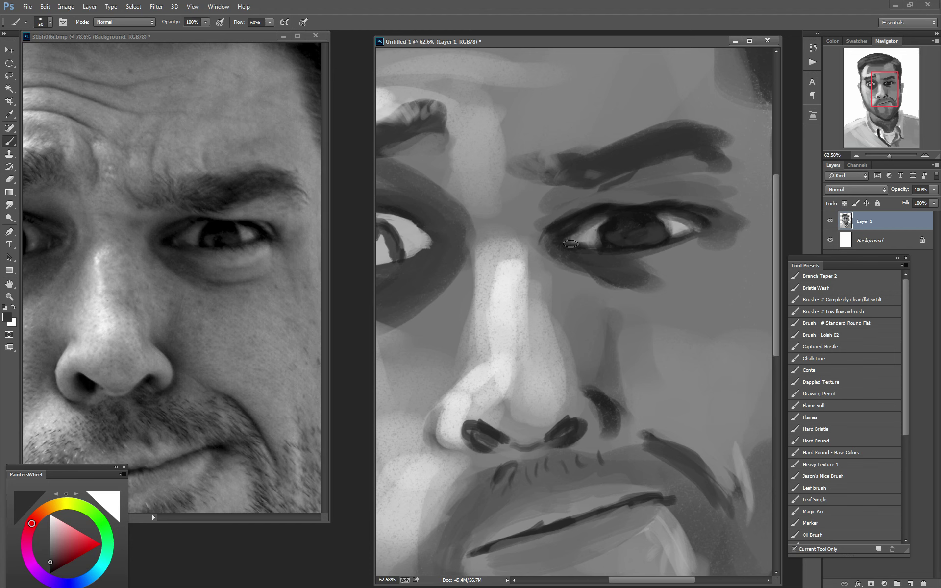
Lighten the under-eye skin with a larger brush and darken the outer corner and upper lid
left_click(676, 256, "alt")
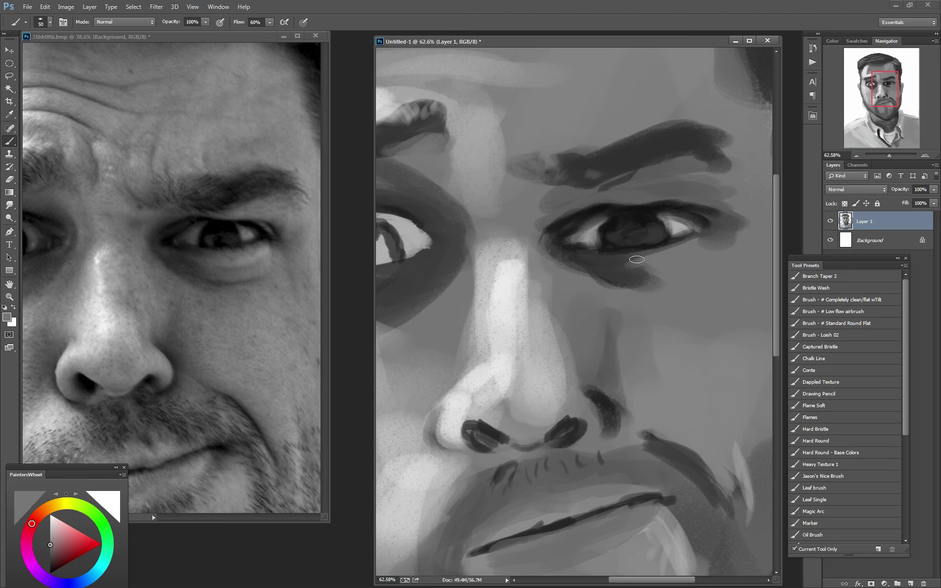
left_click(661, 258, "alt")
key("bracketright")
key("bracketright")
key("bracketright")
left_click_drag(630, 259, 686, 258)
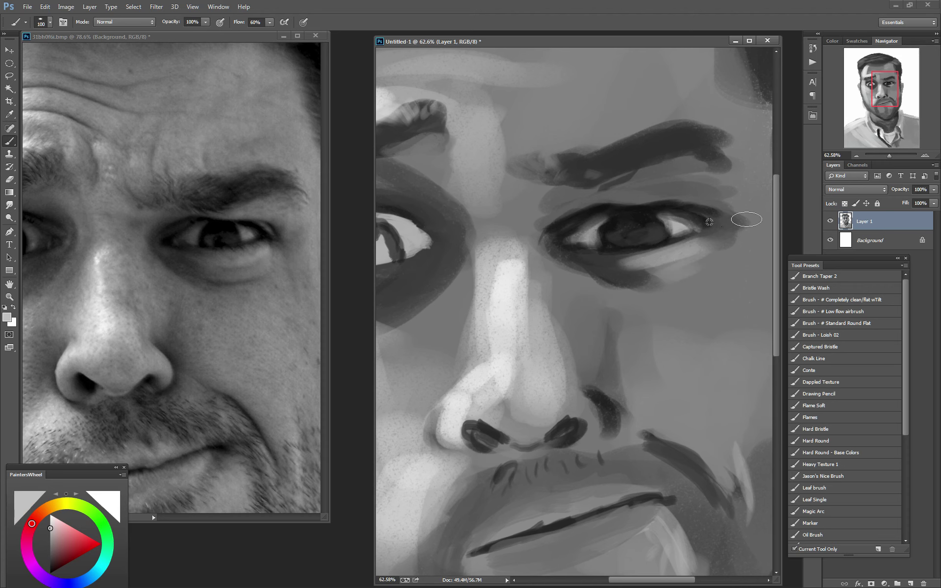
left_click(727, 224, "alt")
mouse_move(738, 241)
left_mouse_down()
mouse_move(632, 275)
mouse_move(550, 248)
mouse_move(571, 255)
mouse_move(583, 282)
left_mouse_up()
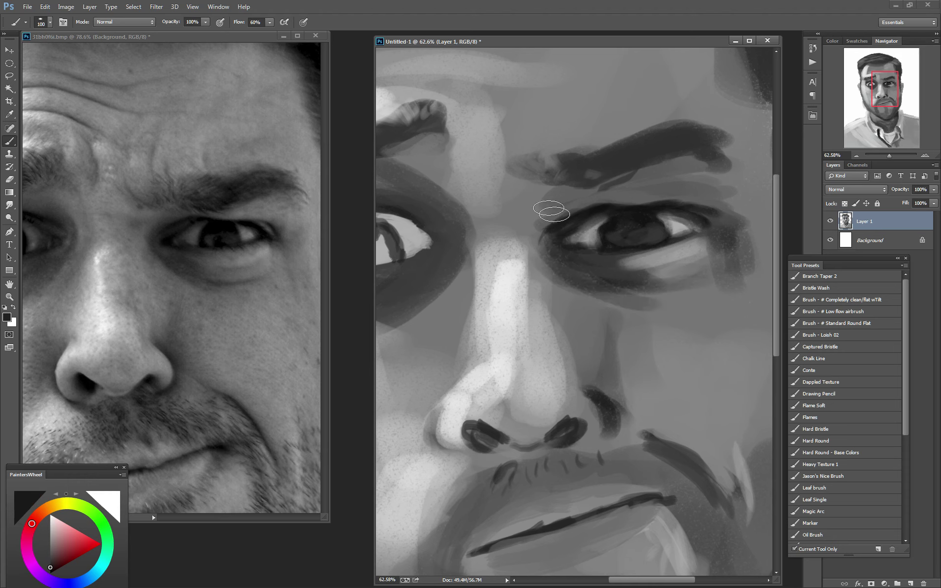
left_click_drag(539, 216, 585, 195)
Darken and thicken the eyebrow with near-black strokes
left_click(718, 177, "alt")
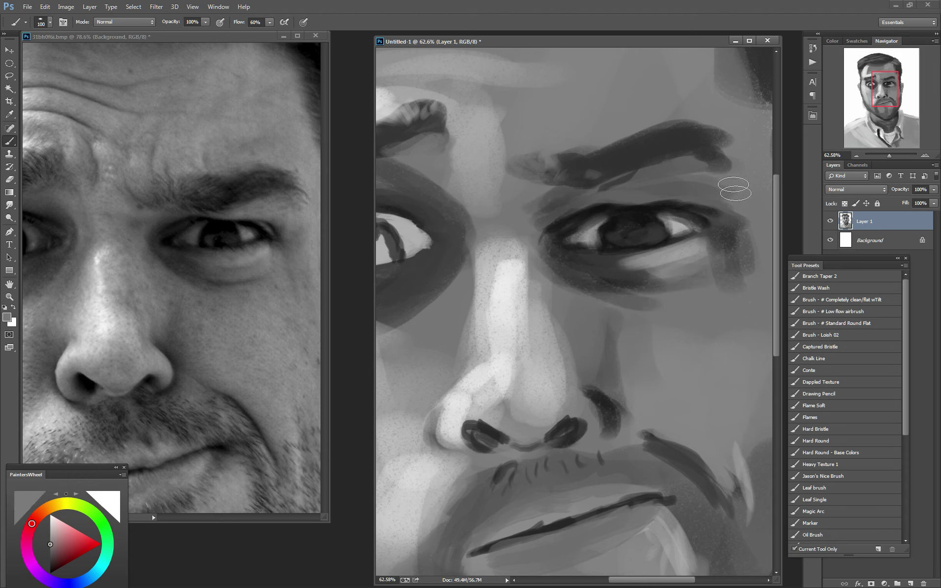
left_click(620, 166, "alt")
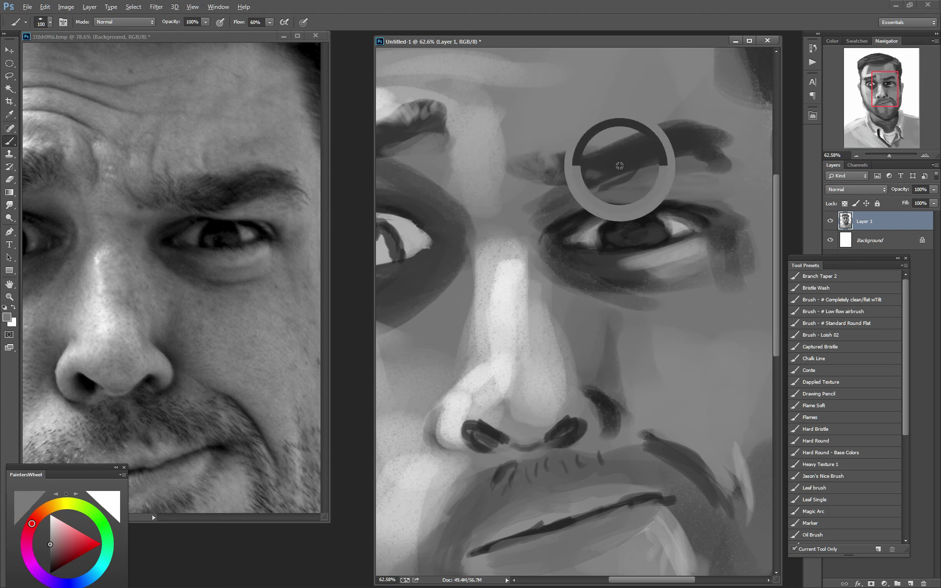
left_click(613, 213, "alt")
mouse_move(578, 147)
left_mouse_down()
mouse_move(603, 180)
mouse_move(661, 152)
mouse_move(628, 149)
mouse_move(657, 140)
mouse_move(748, 143)
mouse_move(638, 145)
left_mouse_up()
Darken the inner corner and upper lid line, and lighten the lower eyelid
key("bracketleft")
key("bracketleft")
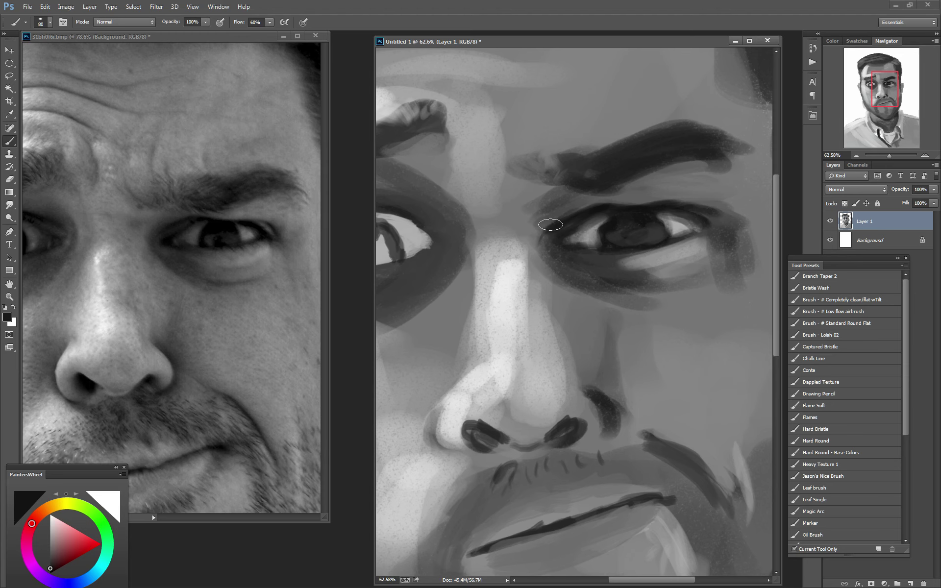
left_click_drag(550, 219, 547, 230)
left_click(668, 248, "alt")
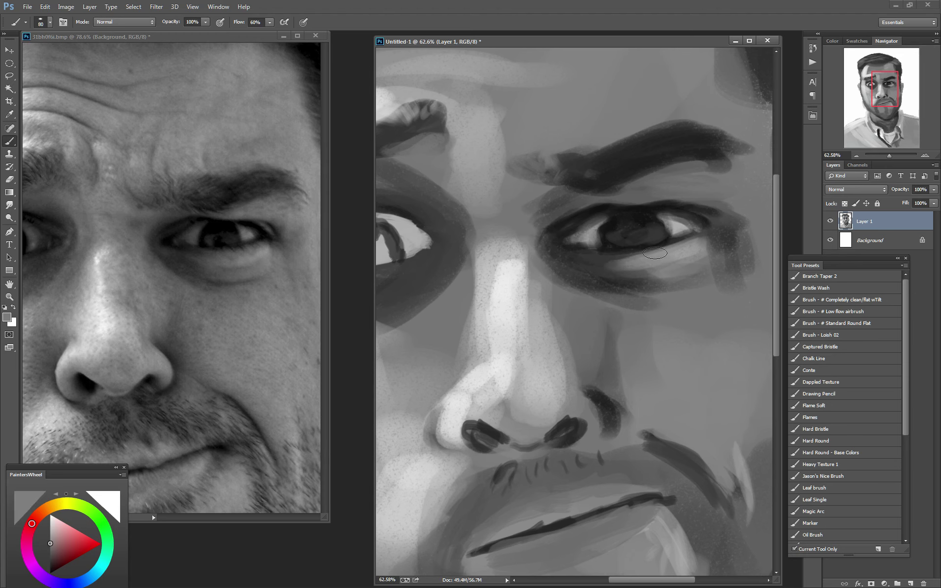
left_click_drag(616, 256, 602, 257)
left_click_drag(553, 234, 613, 208)
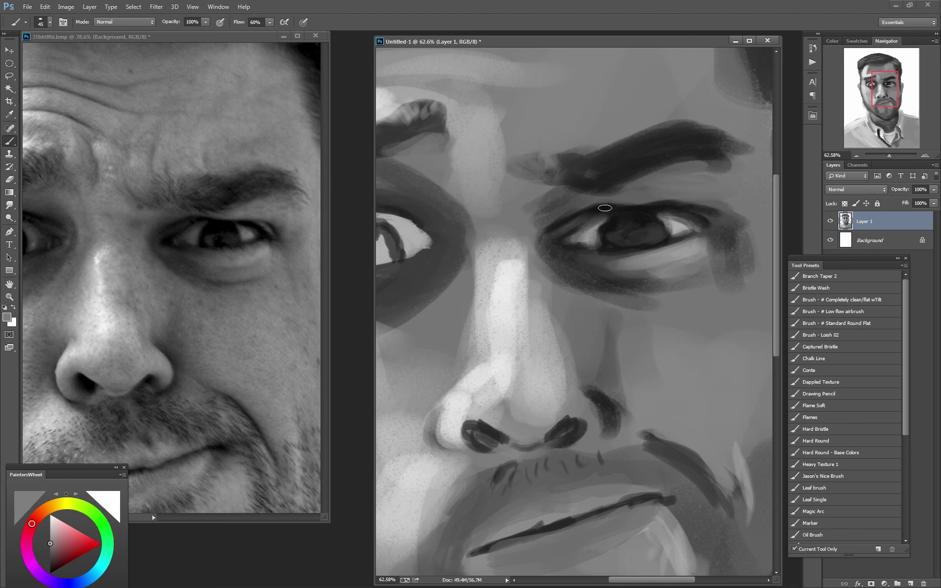
Lighten the skin under the brow with a larger brush, then pan to the other eye and nose
left_click(619, 199, "alt")
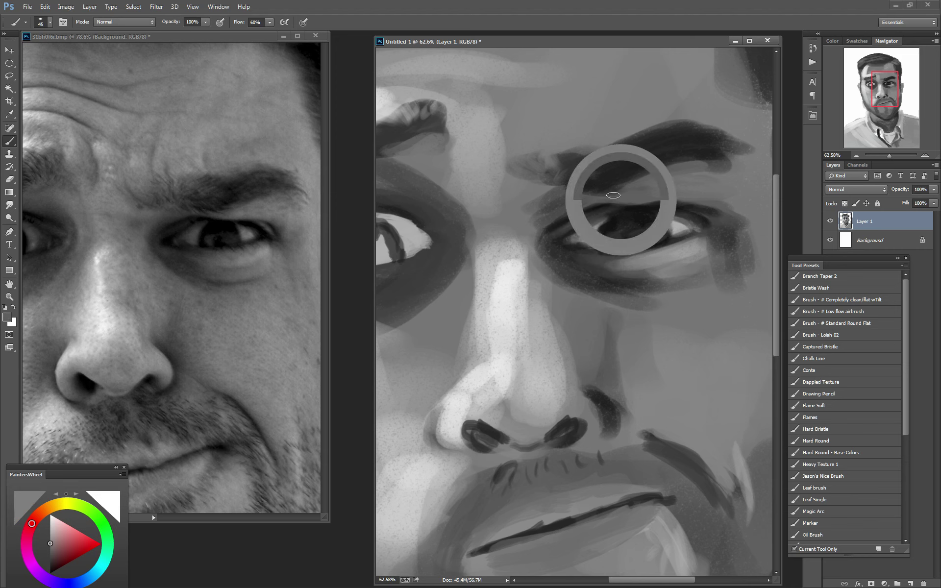
left_click(494, 197, "alt")
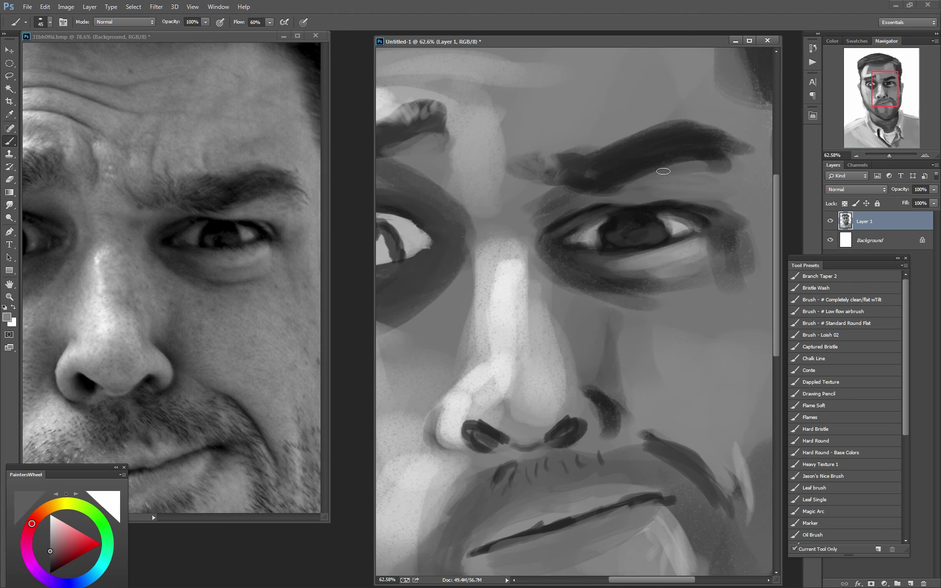
left_click(646, 190, "alt")
key("bracketright")
key("bracketright")
key("bracketright")
left_click_drag(630, 185, 745, 197)
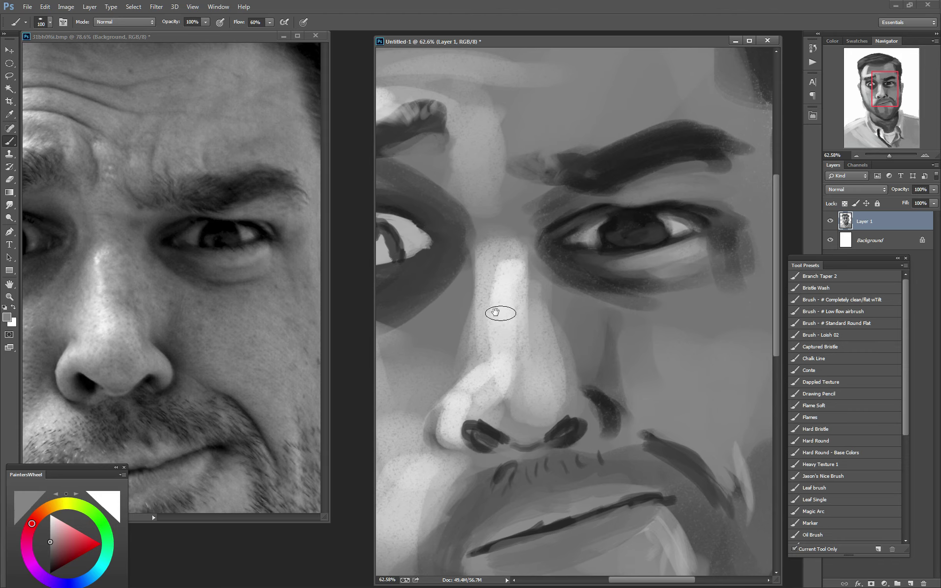
left_click_drag(498, 313, 670, 316)
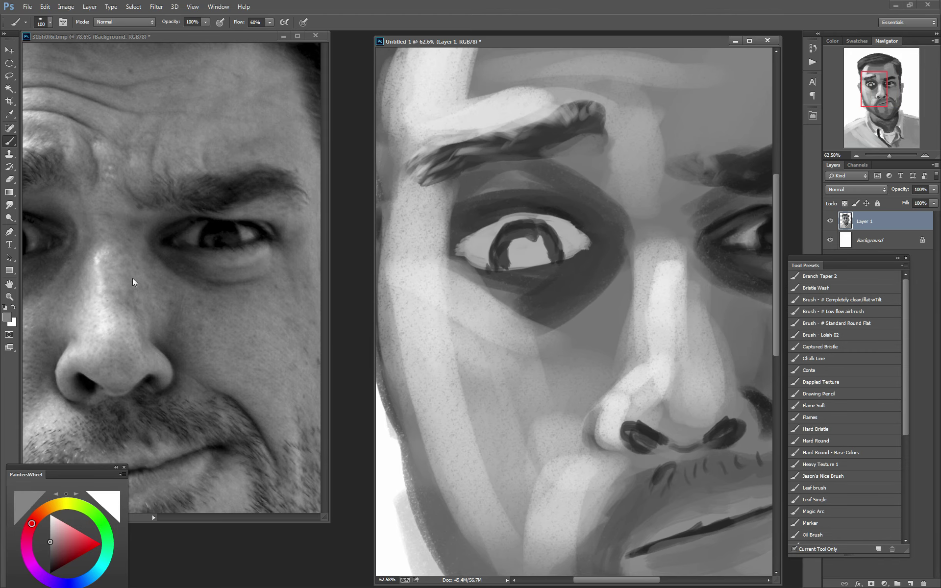
Shift the reference photo to show both eyes and paint the other eye's pupil black
left_click_drag(114, 296, 231, 286)
left_click_drag(516, 47, 517, 48)
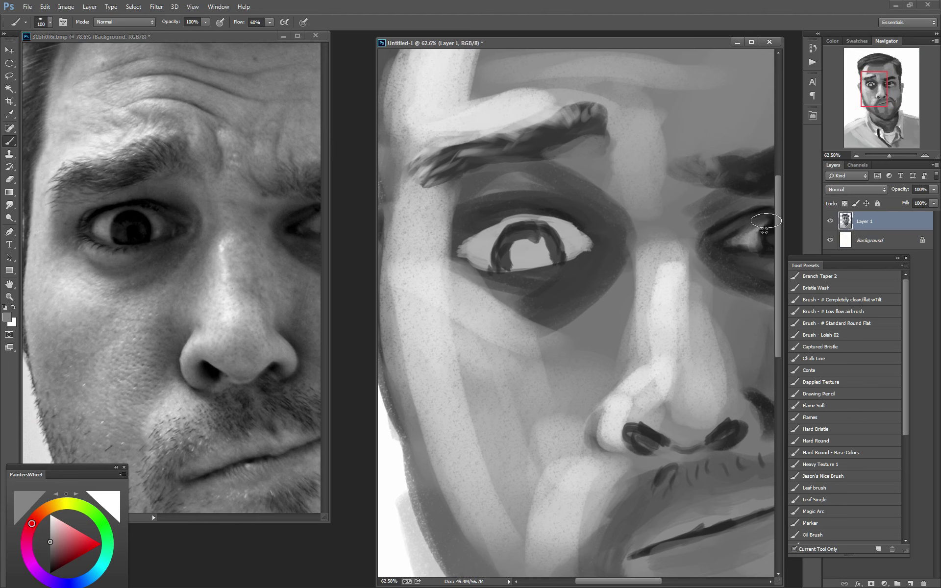
left_click(740, 230, "alt")
mouse_move(519, 228)
left_mouse_down()
mouse_move(517, 256)
mouse_move(544, 245)
mouse_move(531, 261)
mouse_move(515, 224)
mouse_move(448, 240)
mouse_move(451, 224)
mouse_move(556, 202)
mouse_move(611, 238)
mouse_move(601, 212)
mouse_move(584, 204)
mouse_move(466, 210)
mouse_move(529, 197)
mouse_move(514, 208)
mouse_move(465, 203)
mouse_move(432, 240)
left_mouse_up()
key("bracketleft")
key("bracketleft")
left_click(467, 190, "alt")
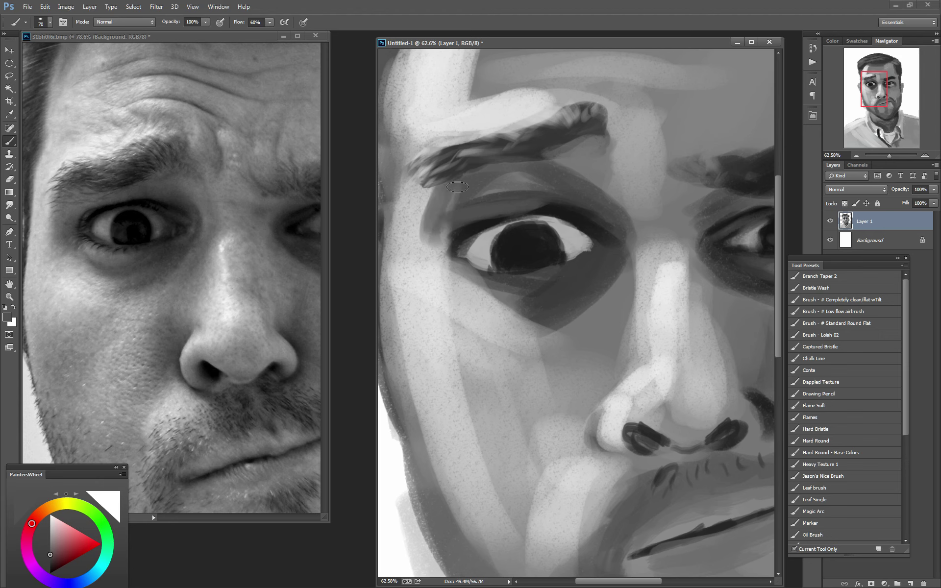
Darken the outer eye corner and lower lid, then smooth the upper-lid crease with mid grey at brush 200
mouse_move(429, 188)
left_mouse_down()
mouse_move(447, 201)
mouse_move(417, 250)
mouse_move(441, 264)
mouse_move(452, 255)
mouse_move(512, 300)
left_mouse_up()
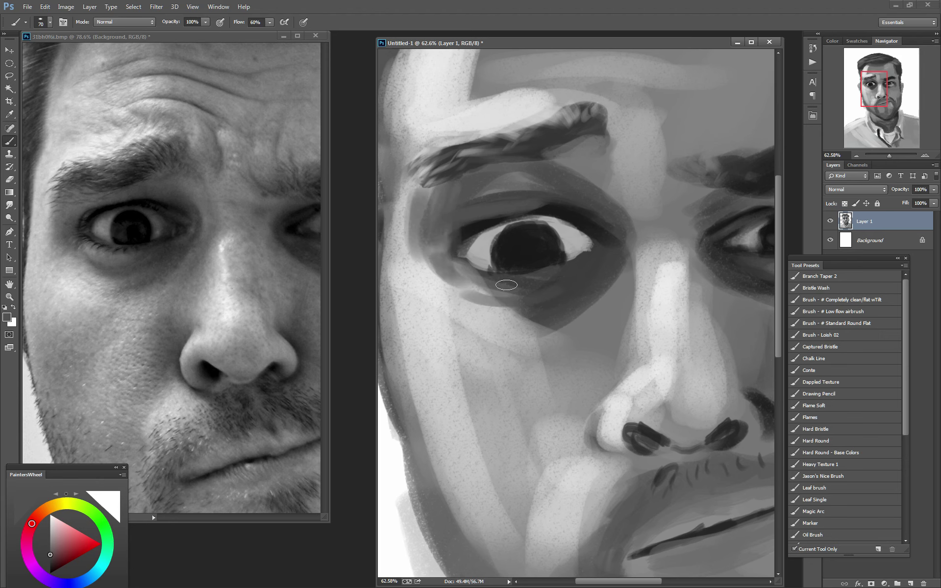
left_click(569, 219, "alt")
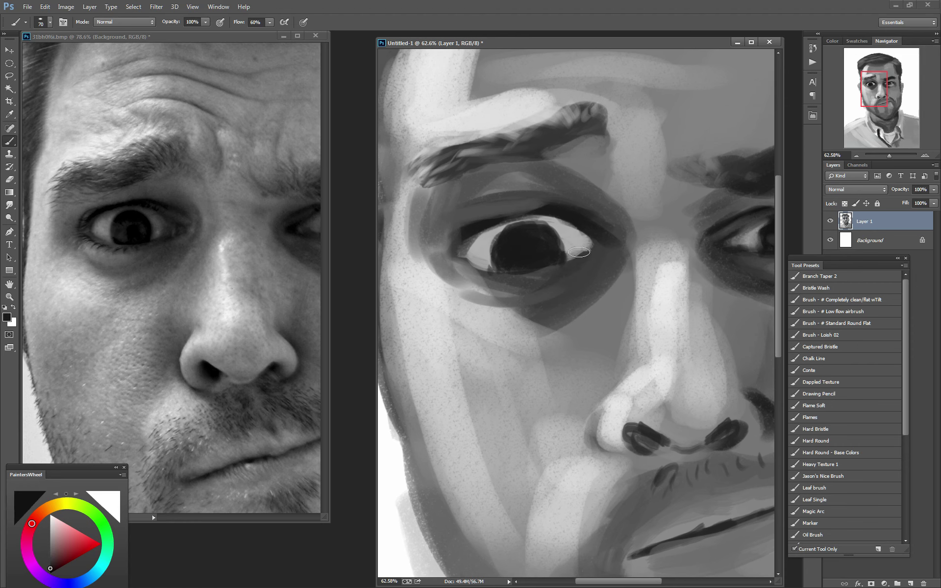
left_click_drag(579, 252, 558, 255)
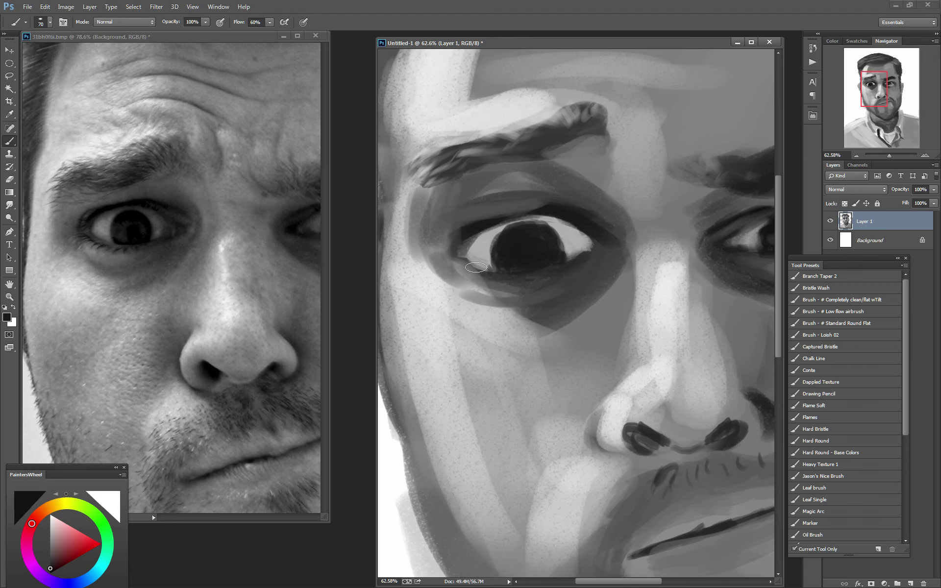
left_click_drag(476, 267, 453, 257)
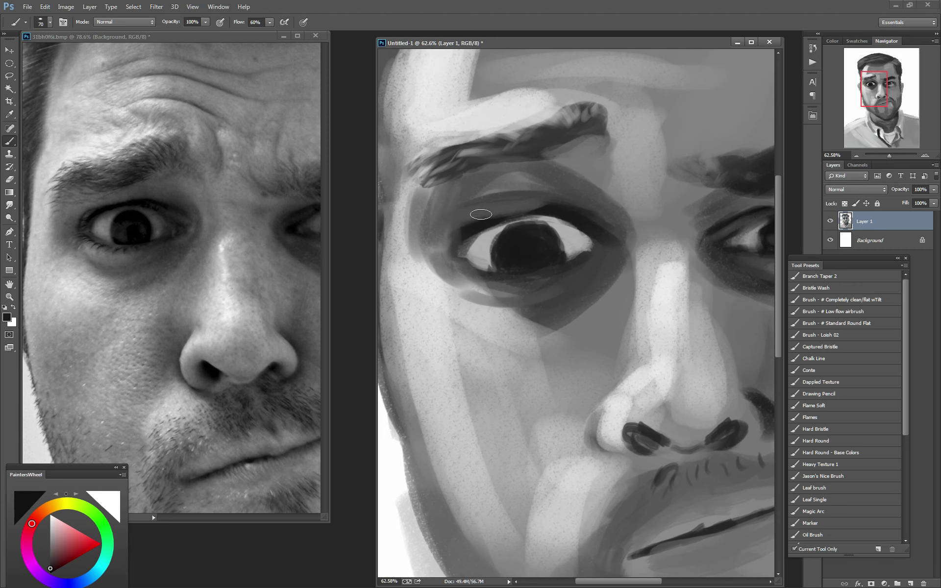
left_click(421, 199, "alt")
key("bracketright")
key("bracketright")
key("bracketright")
mouse_move(473, 194)
left_mouse_down()
mouse_move(504, 168)
mouse_move(448, 189)
mouse_move(568, 179)
mouse_move(571, 157)
mouse_move(550, 152)
mouse_move(651, 152)
left_mouse_up()
Darken the eyebrow toward its left tail with dark grey, shrinking the brush from 175 to 125
left_click(564, 135, "alt")
key("bracketleft")
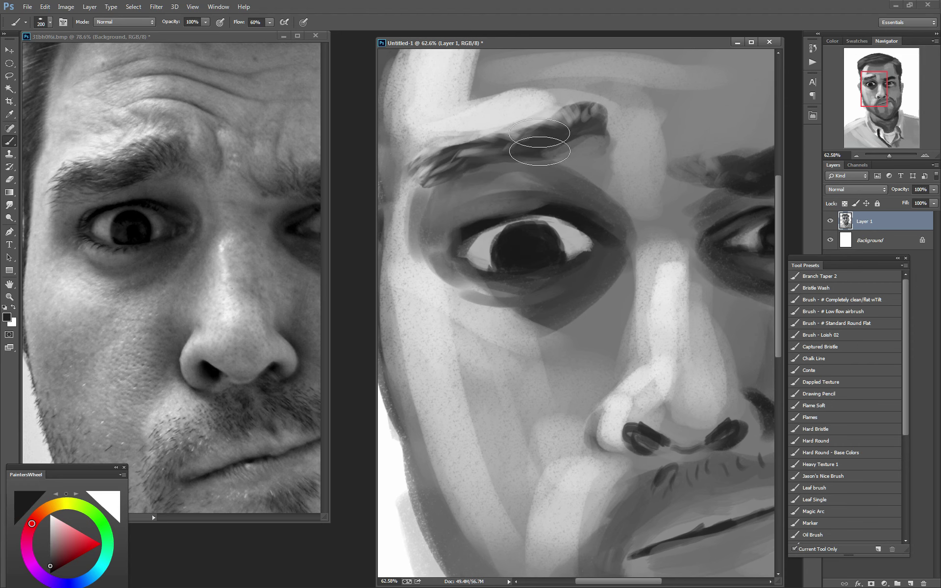
mouse_move(536, 136)
left_mouse_down()
mouse_move(495, 157)
mouse_move(454, 153)
left_mouse_up()
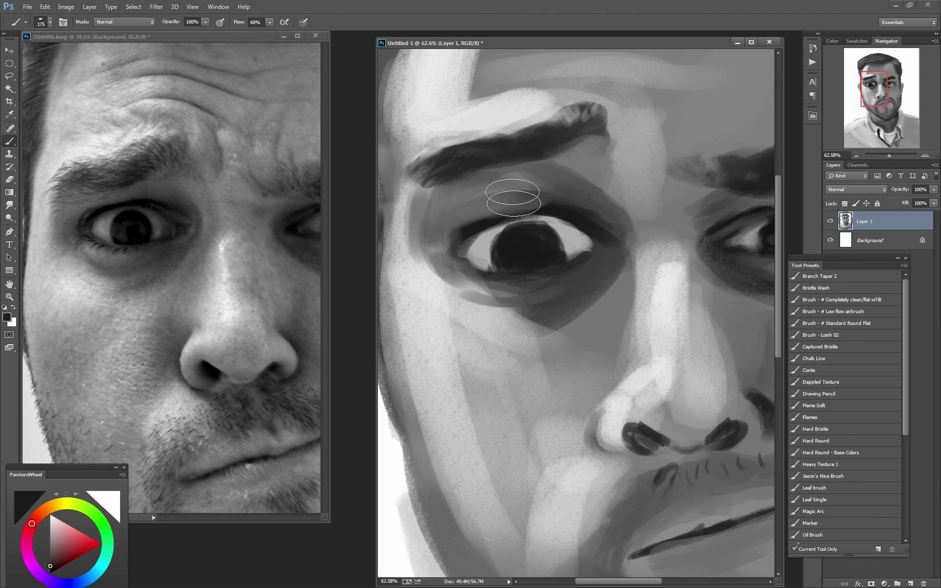
key("bracketleft")
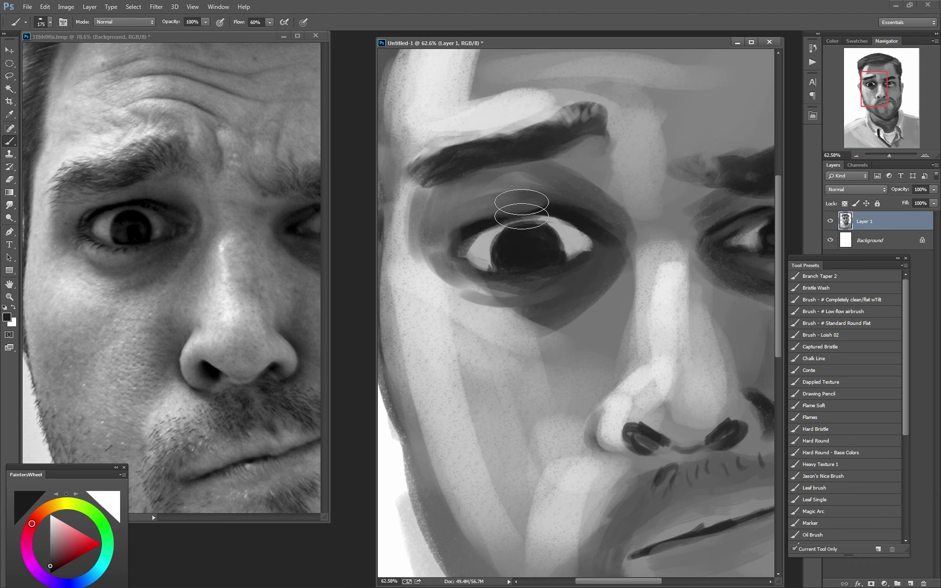
key("bracketleft")
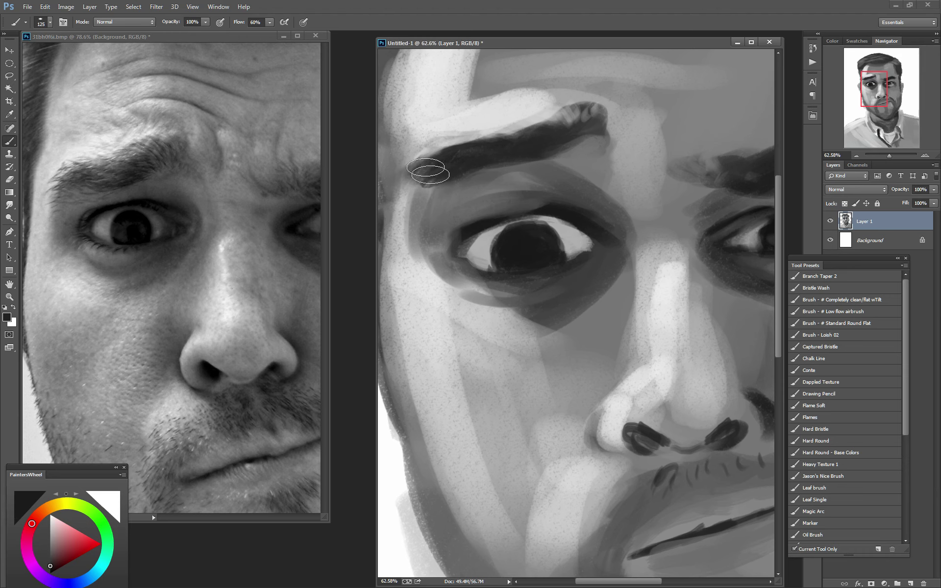
Lighten the forehead and the eyebrow's top edge, darken beneath it, and thicken the eyebrow
left_click_drag(431, 168, 465, 152)
left_click(514, 74, "alt")
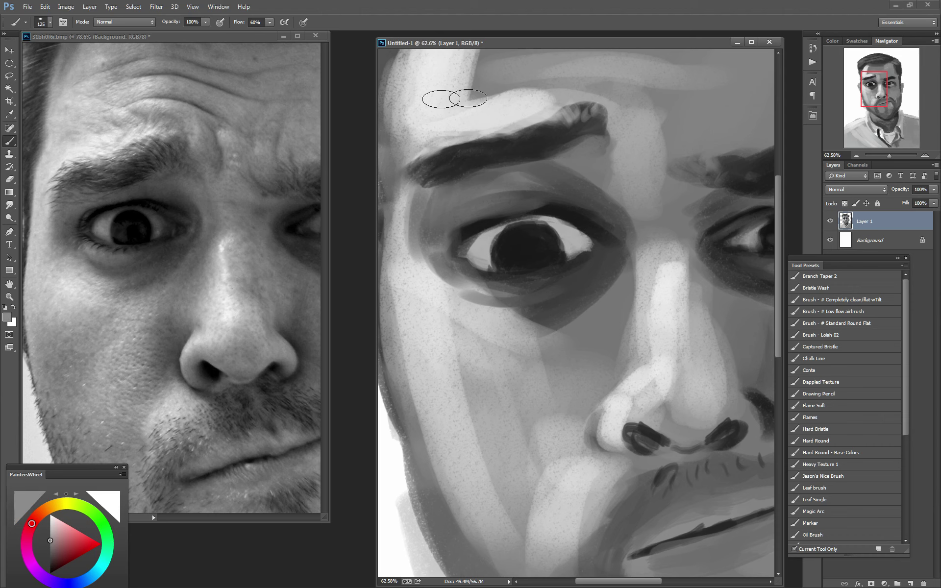
mouse_move(540, 90)
left_mouse_down()
mouse_move(597, 96)
mouse_move(546, 102)
left_mouse_up()
left_click(493, 119, "alt")
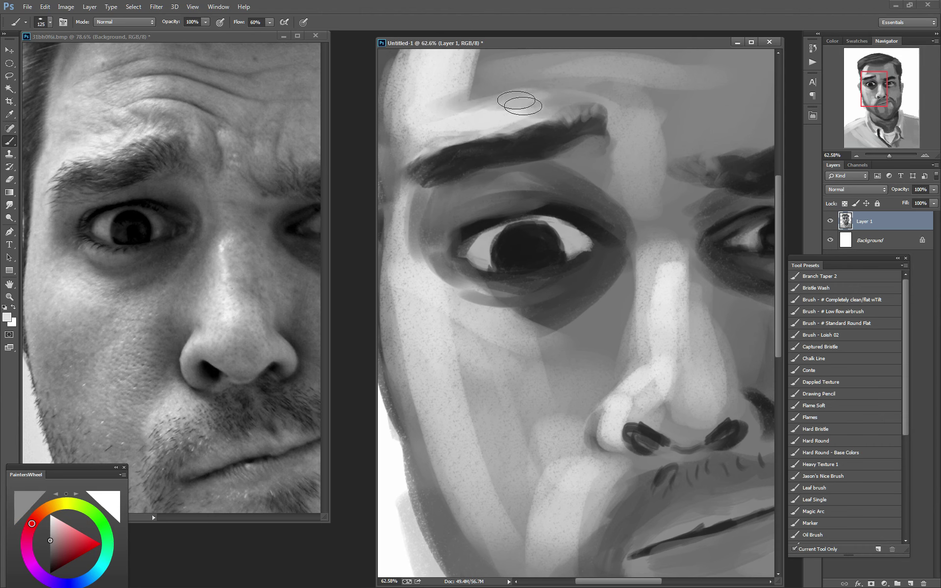
left_click_drag(512, 119, 456, 128)
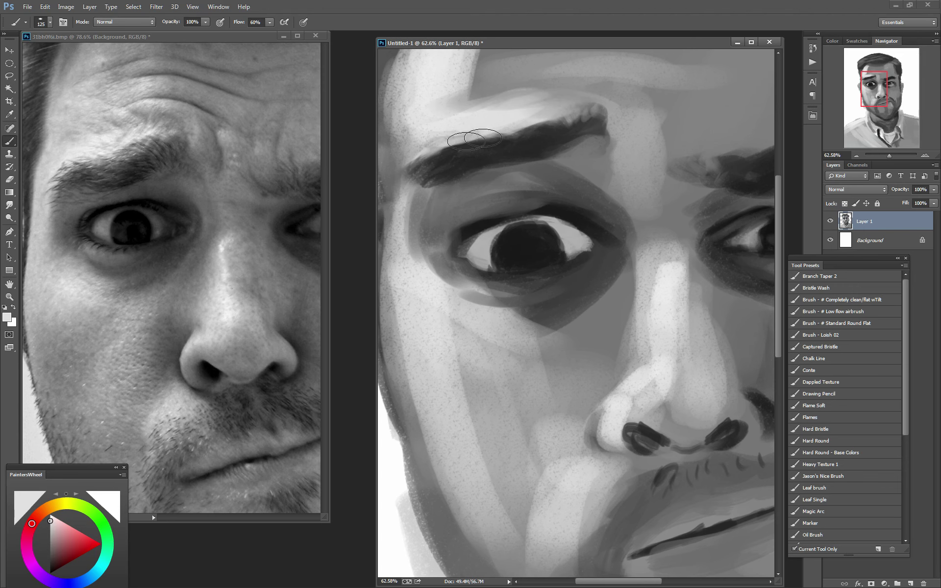
left_click(439, 174, "alt")
left_click_drag(427, 189, 509, 174)
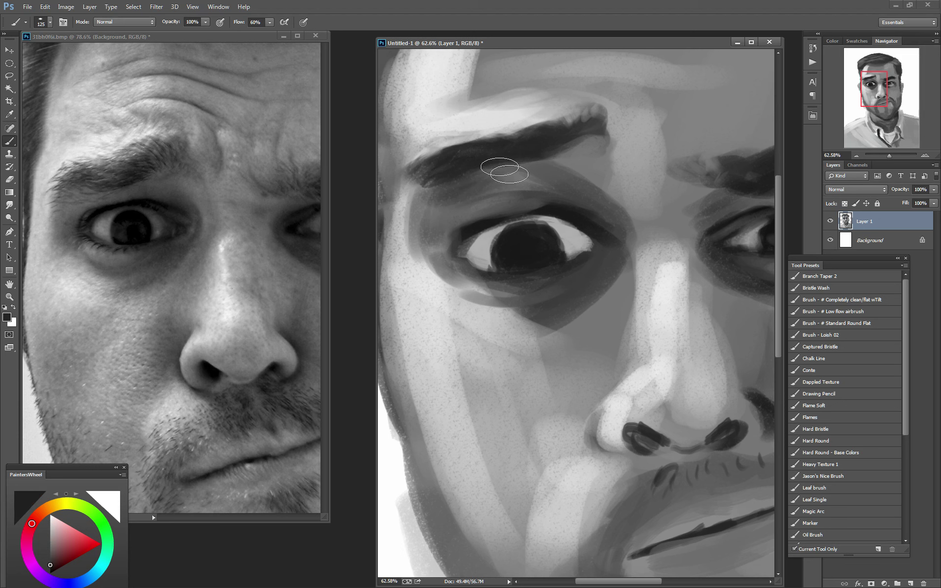
left_click(456, 140, "alt")
mouse_move(447, 133)
left_mouse_down()
mouse_move(523, 122)
mouse_move(431, 157)
left_mouse_up()
left_click(500, 146, "alt")
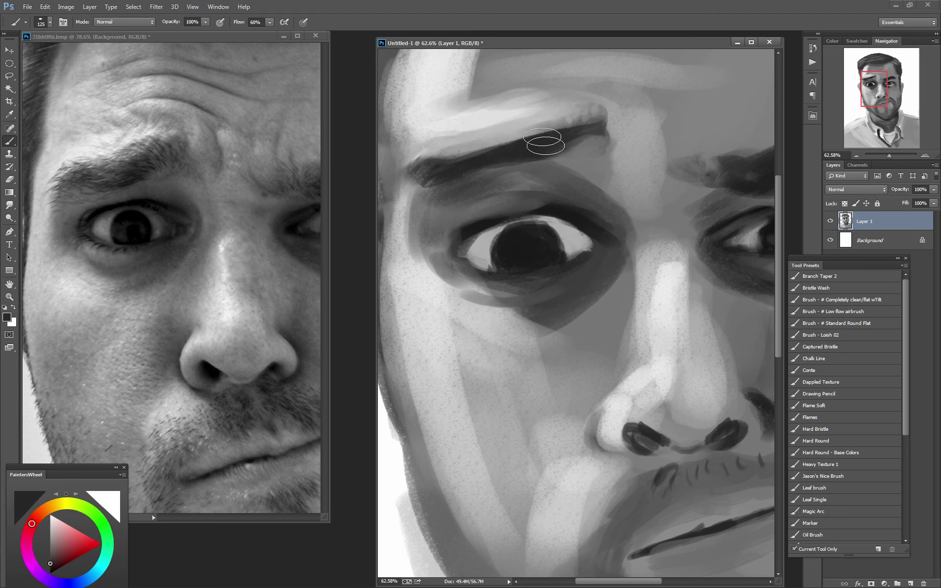
mouse_move(544, 142)
left_mouse_down()
mouse_move(588, 130)
mouse_move(462, 171)
left_mouse_up()
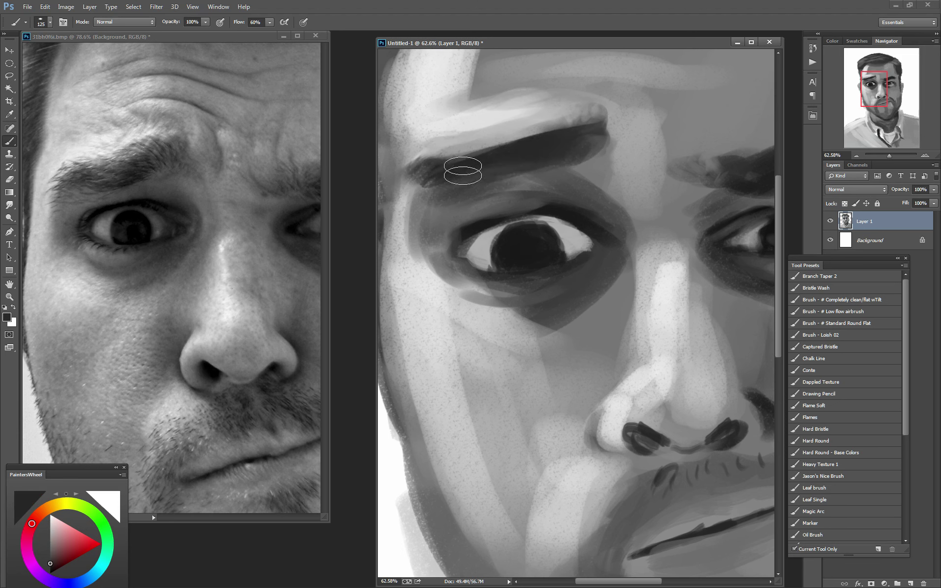
Thicken the upper eyelid line at brush 90 and darken under the eye and beside the nose
left_click(585, 203, "alt")
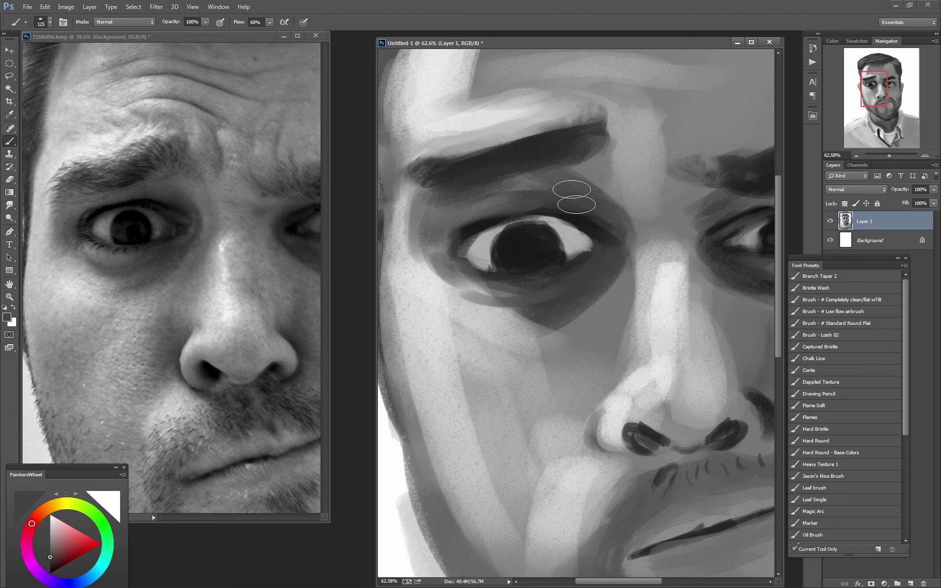
key("bracketleft")
key("bracketleft")
left_click(541, 213, "alt")
key("bracketleft")
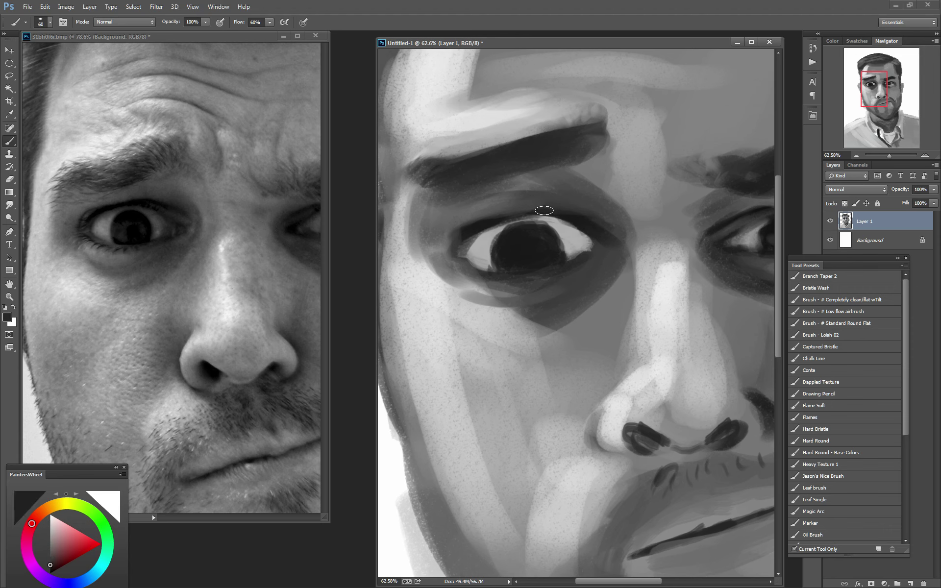
key("bracketright")
key("bracketright")
key("bracketright")
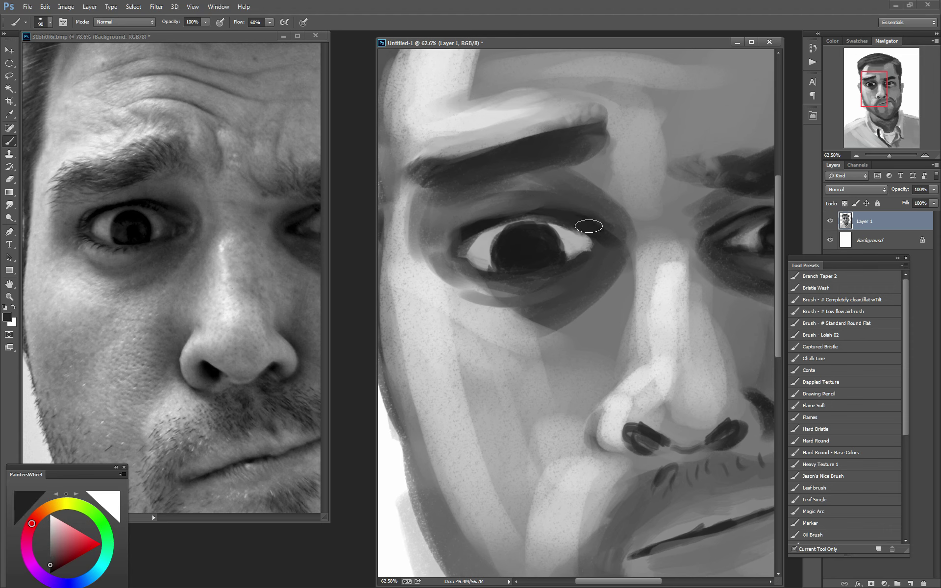
mouse_move(589, 226)
left_mouse_down()
mouse_move(607, 222)
mouse_move(503, 210)
mouse_move(458, 242)
mouse_move(549, 210)
mouse_move(482, 242)
mouse_move(470, 259)
mouse_move(567, 253)
mouse_move(534, 212)
left_mouse_up()
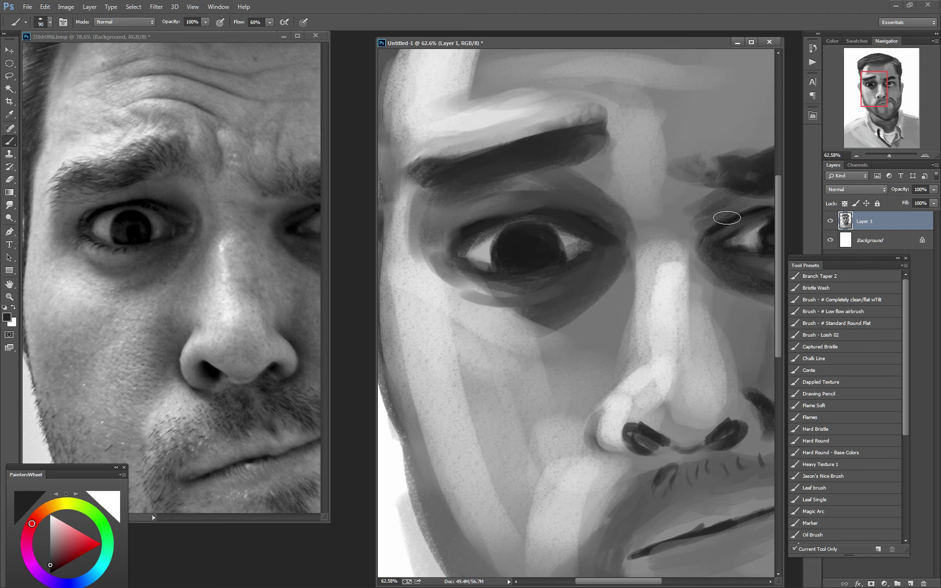
left_click_drag(597, 267, 603, 308)
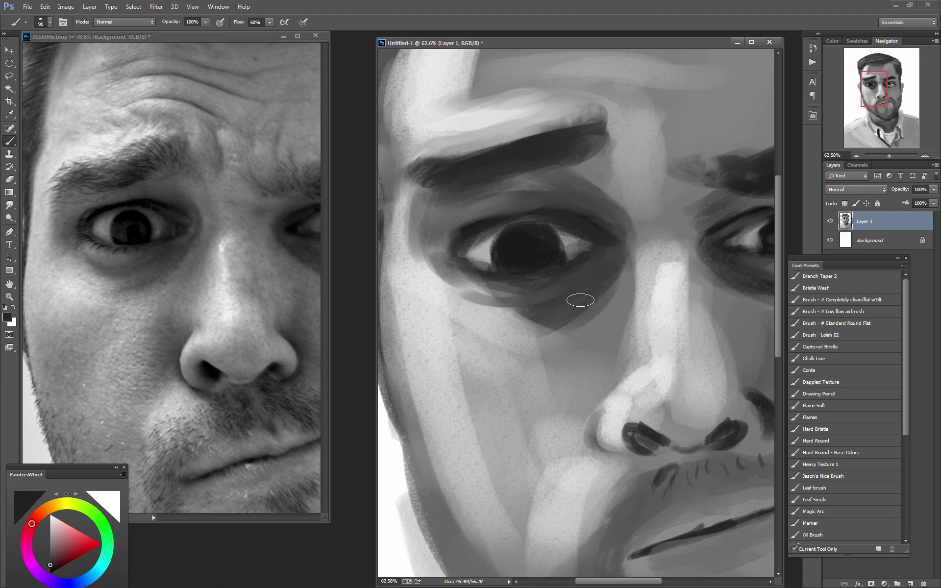
left_click(192, 274, "alt")
mouse_move(623, 275)
left_mouse_down()
mouse_move(631, 349)
mouse_move(654, 265)
left_mouse_up()
left_click(211, 275, "alt")
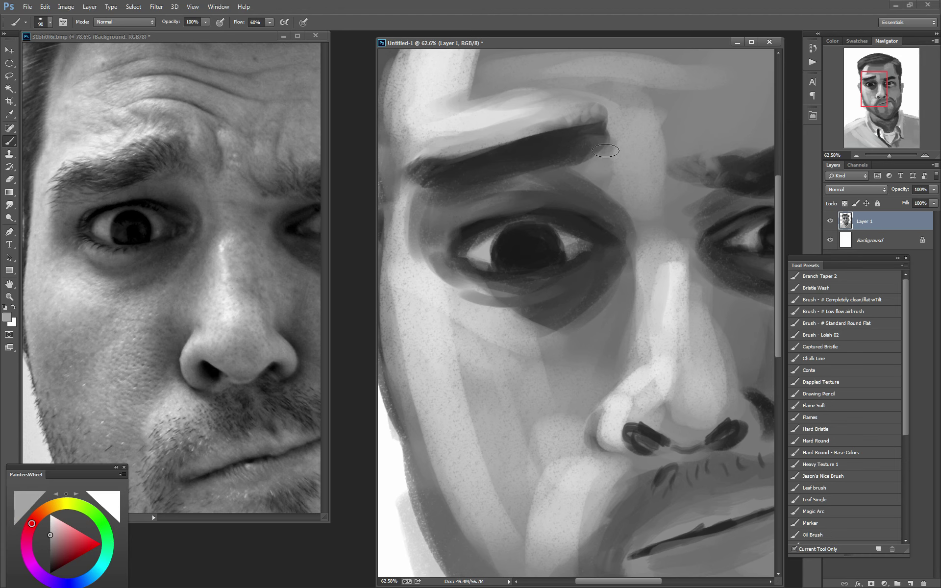
Lighten the eyebrow end, paint a dark left nose edge at brush 50, and brighten the nose tip
left_click_drag(579, 160, 634, 207)
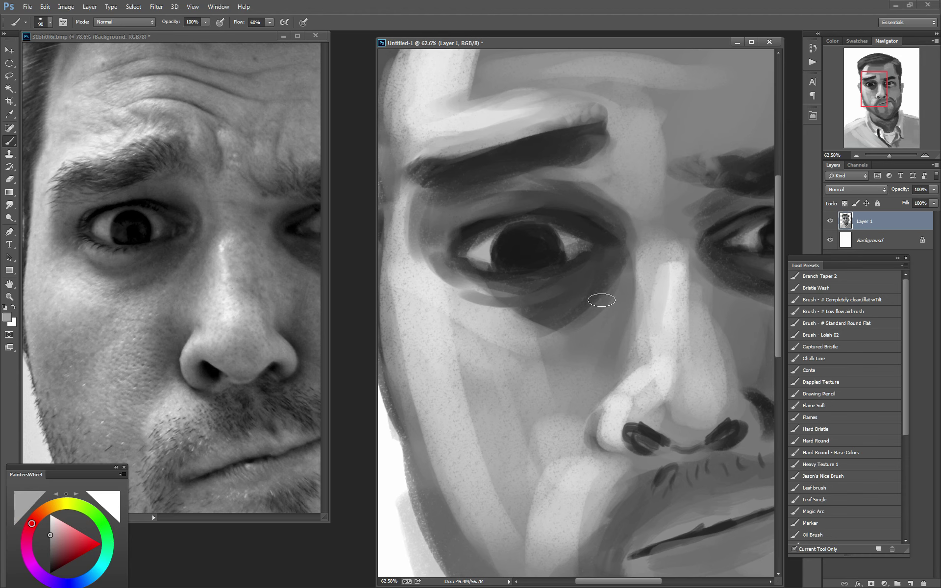
left_click(650, 436, "alt")
key("bracketleft")
key("bracketleft")
key("bracketleft")
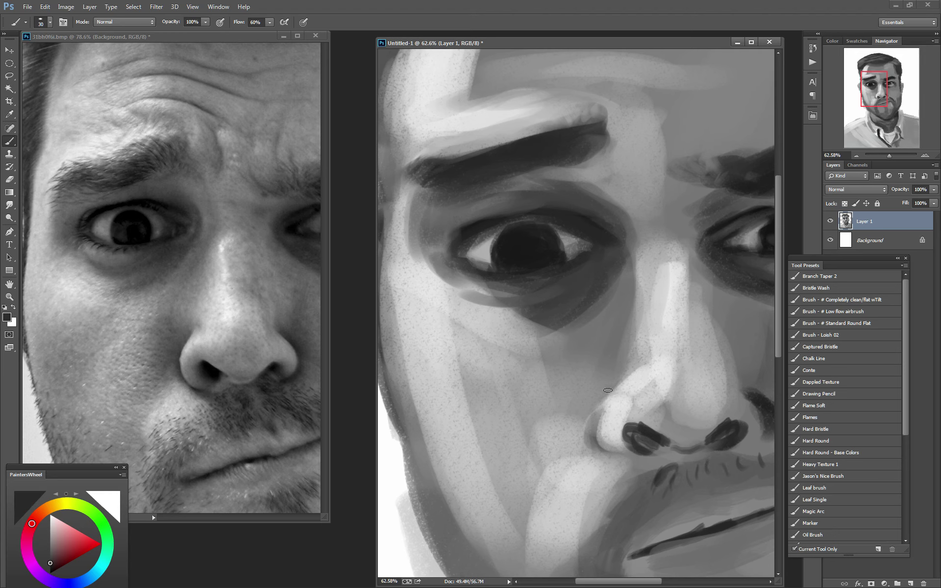
mouse_move(609, 389)
left_mouse_down()
mouse_move(624, 455)
mouse_move(607, 441)
mouse_move(612, 386)
mouse_move(600, 387)
mouse_move(596, 423)
mouse_move(591, 388)
mouse_move(592, 404)
mouse_move(616, 363)
left_mouse_up()
left_click(652, 357, "alt")
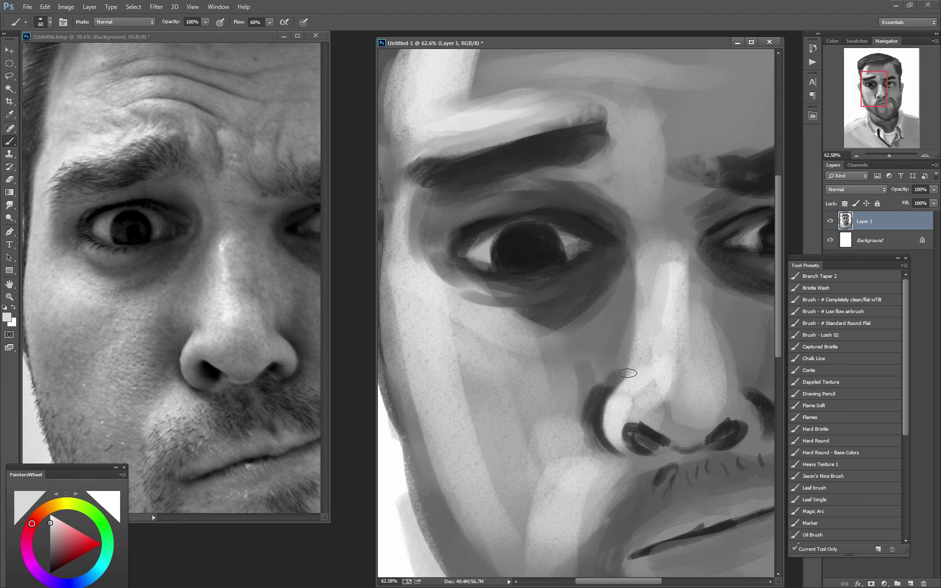
left_click_drag(655, 388, 649, 378)
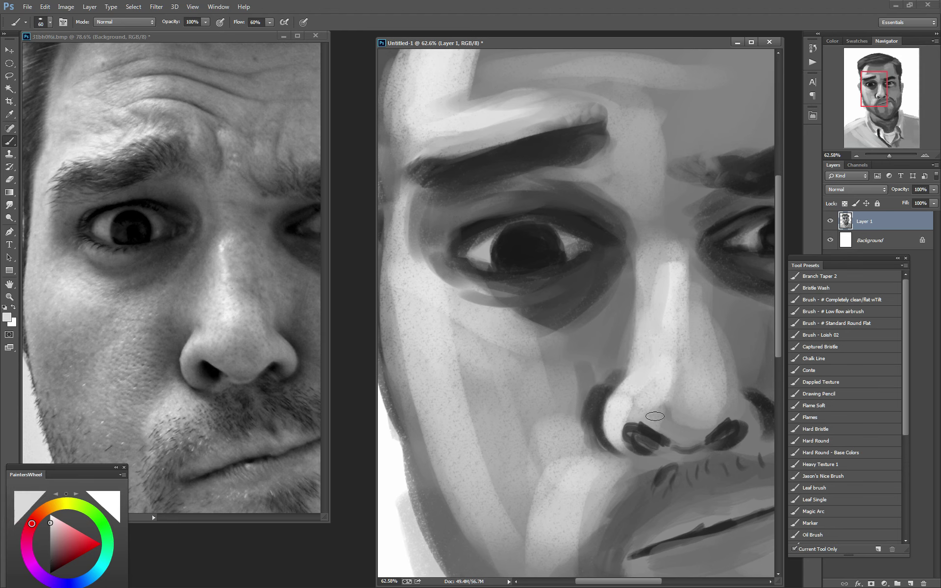
left_click_drag(655, 416, 640, 426)
Reshape the nostril shading and repaint the moustache beneath the nose
left_click(710, 445, "alt")
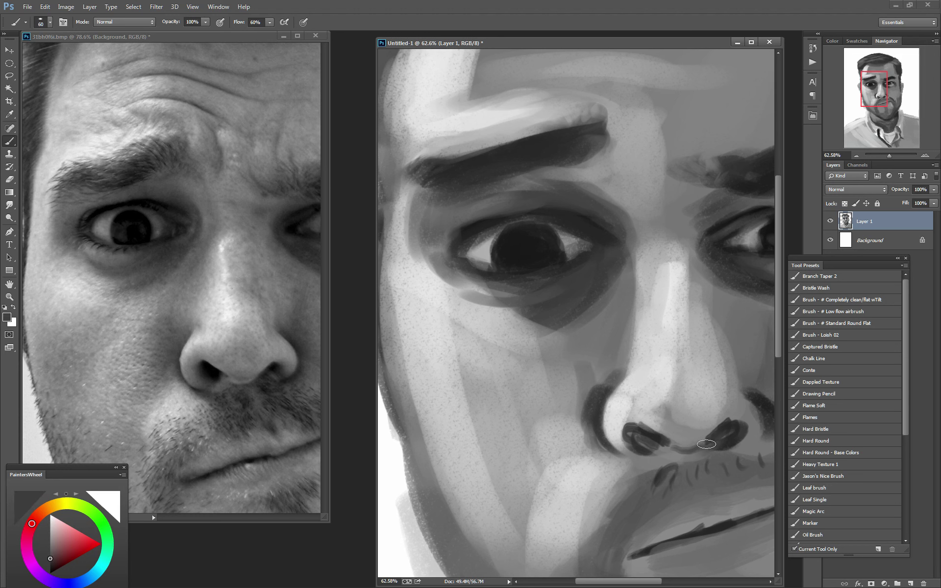
mouse_move(707, 444)
left_mouse_down()
mouse_move(682, 452)
mouse_move(707, 453)
left_mouse_up()
mouse_move(719, 456)
left_mouse_down()
mouse_move(753, 465)
mouse_move(660, 471)
left_mouse_up()
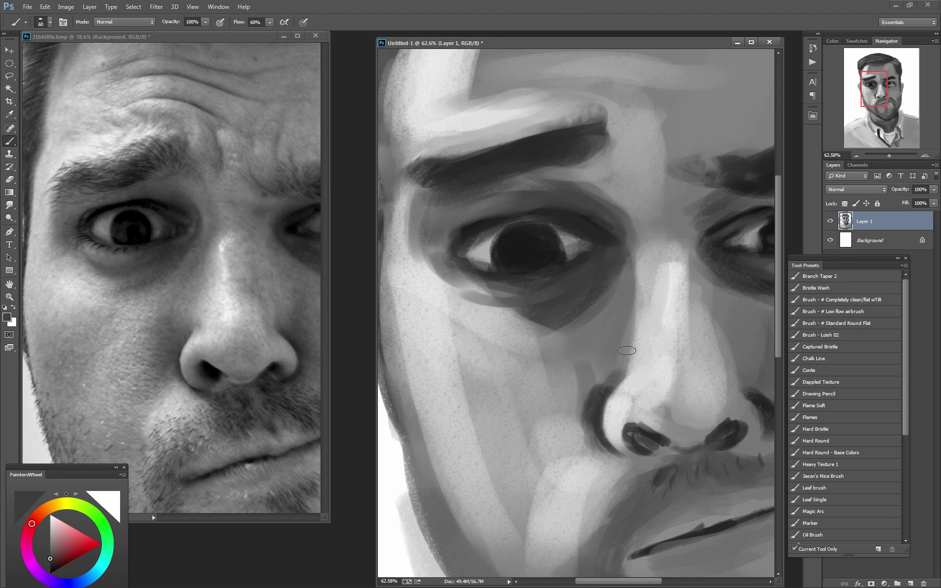
left_click(614, 358, "alt")
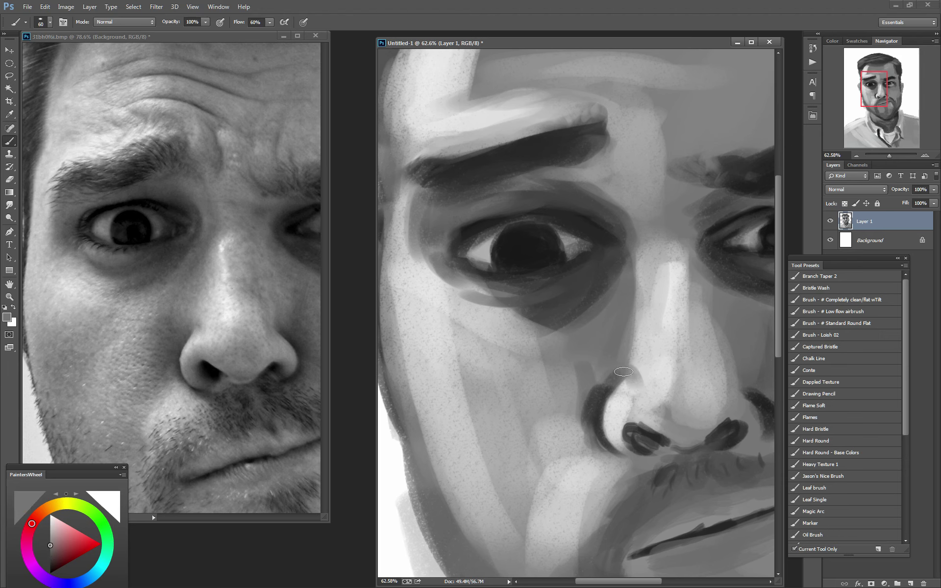
left_click_drag(628, 439, 615, 442)
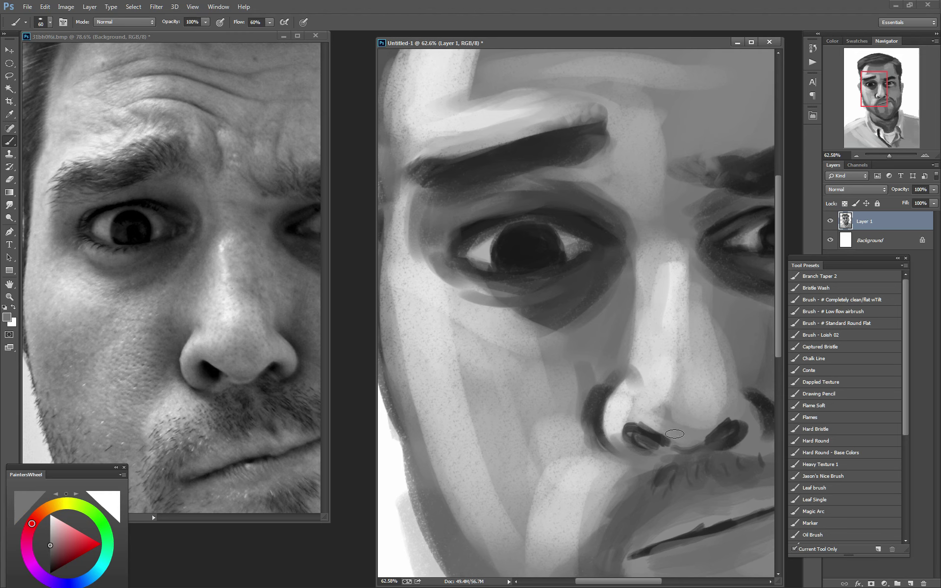
mouse_move(671, 434)
left_mouse_down()
mouse_move(688, 441)
mouse_move(679, 420)
mouse_move(628, 412)
mouse_move(614, 426)
mouse_move(632, 407)
mouse_move(677, 414)
mouse_move(676, 388)
mouse_move(702, 418)
mouse_move(701, 397)
mouse_move(676, 389)
mouse_move(685, 385)
left_mouse_up()
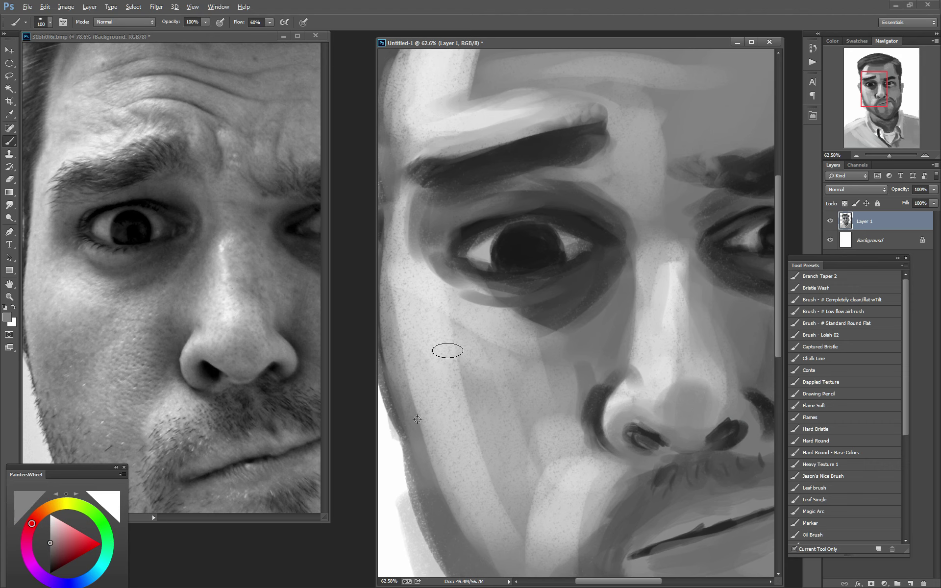
Darken the lower-left cheek with soft strokes at brush 400, then 175
key("bracketright")
key("bracketright")
key("bracketright")
key("bracketright")
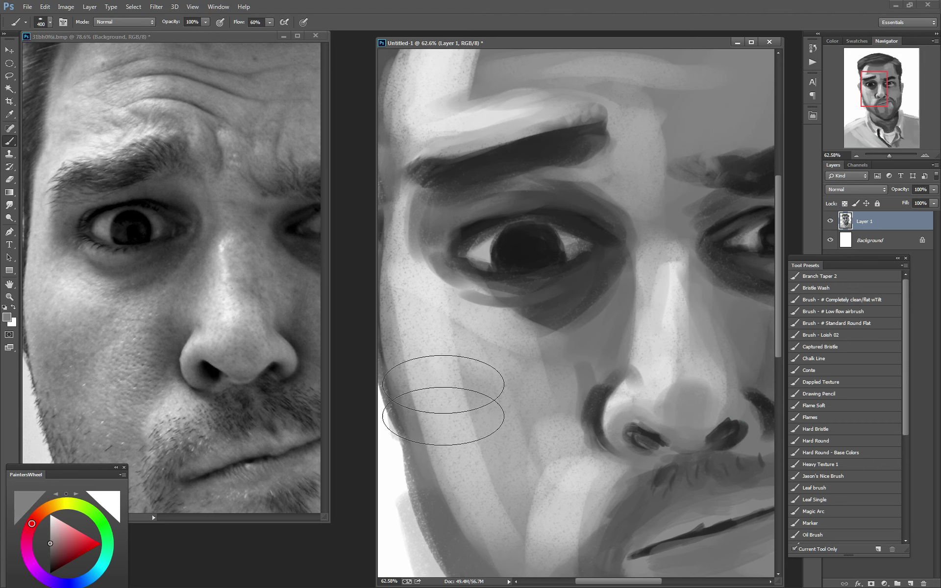
left_click_drag(443, 399, 457, 357)
key("bracketleft")
key("bracketleft")
key("bracketleft")
key("bracketleft")
left_click_drag(448, 399, 450, 355)
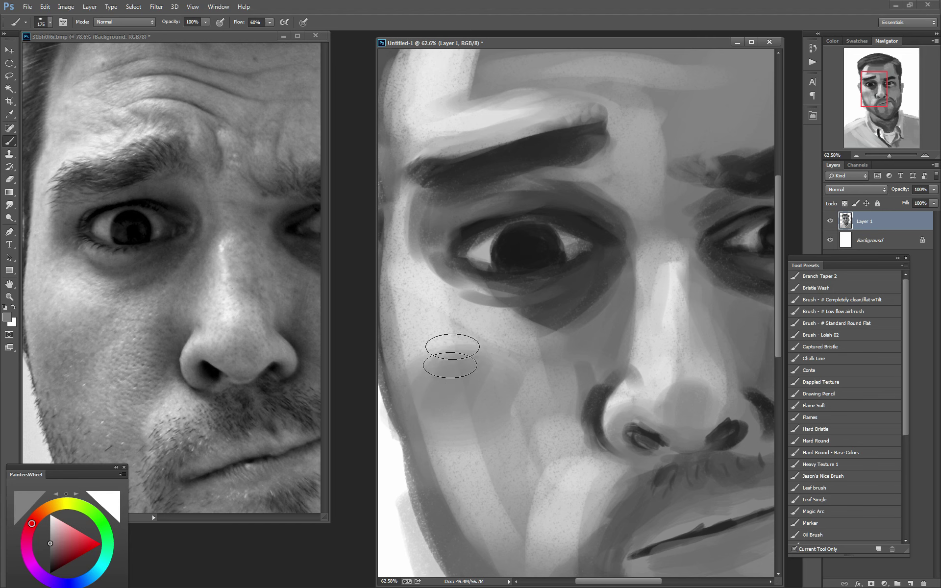
mouse_move(451, 458)
left_mouse_down()
mouse_move(448, 378)
mouse_move(402, 328)
left_mouse_up()
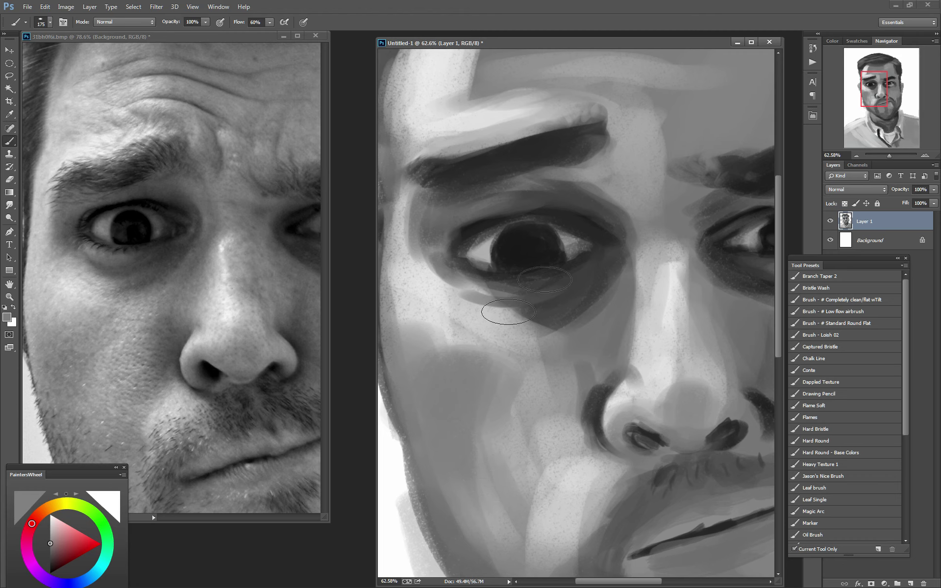
Lighten the shadow beneath the eye with a sampled skin tone, shrinking the brush to 100
left_click(601, 287, "alt")
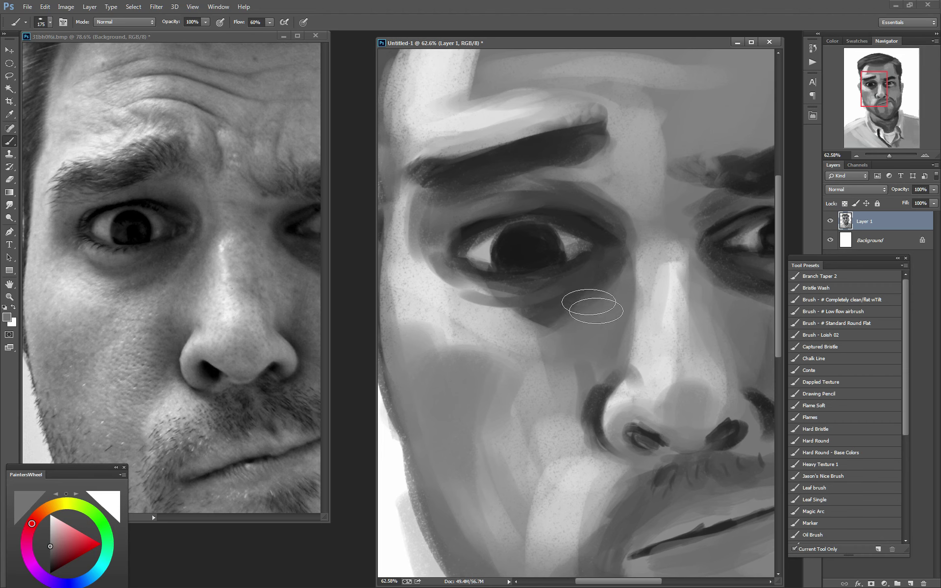
left_click(502, 309, "alt")
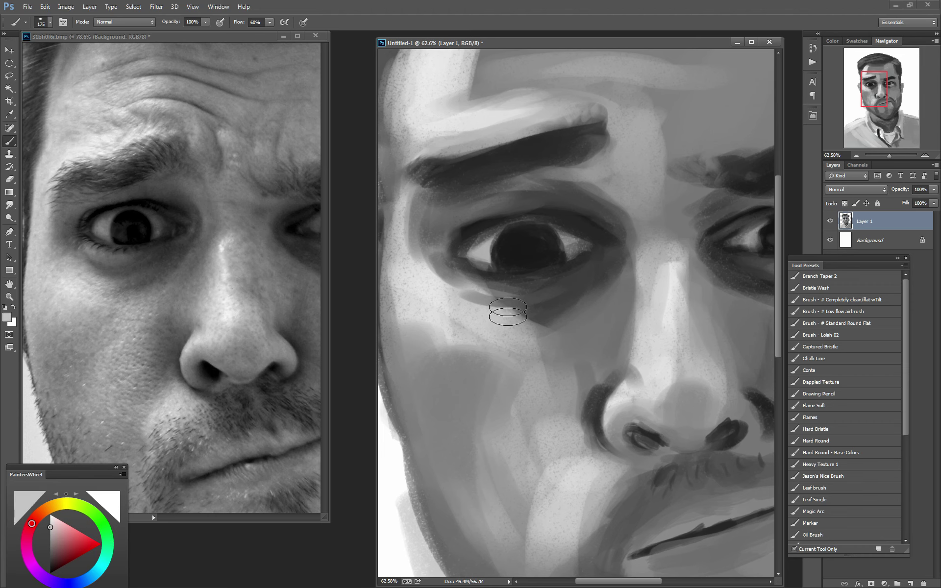
left_click_drag(502, 310, 568, 294)
key("bracketleft")
key("bracketleft")
key("bracketleft")
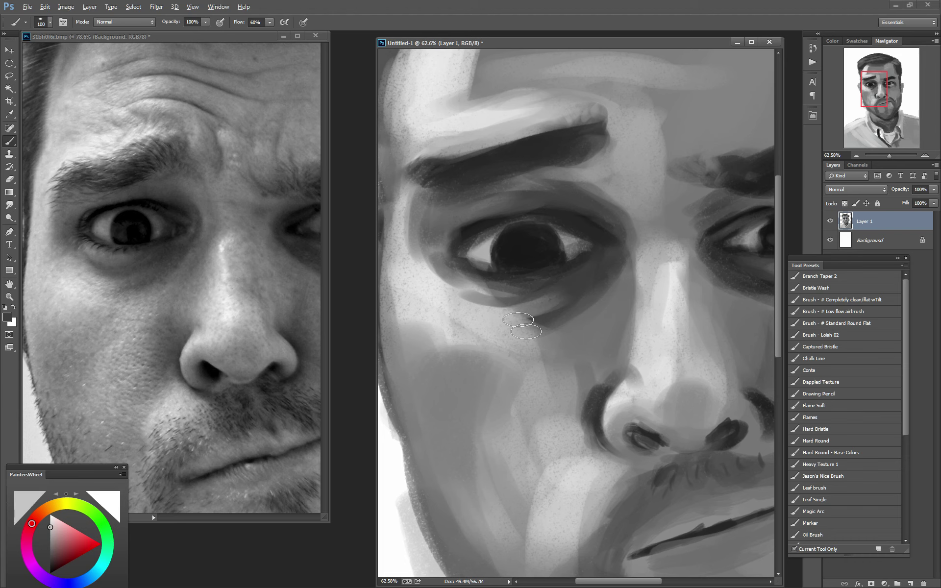
left_click(583, 290, "alt")
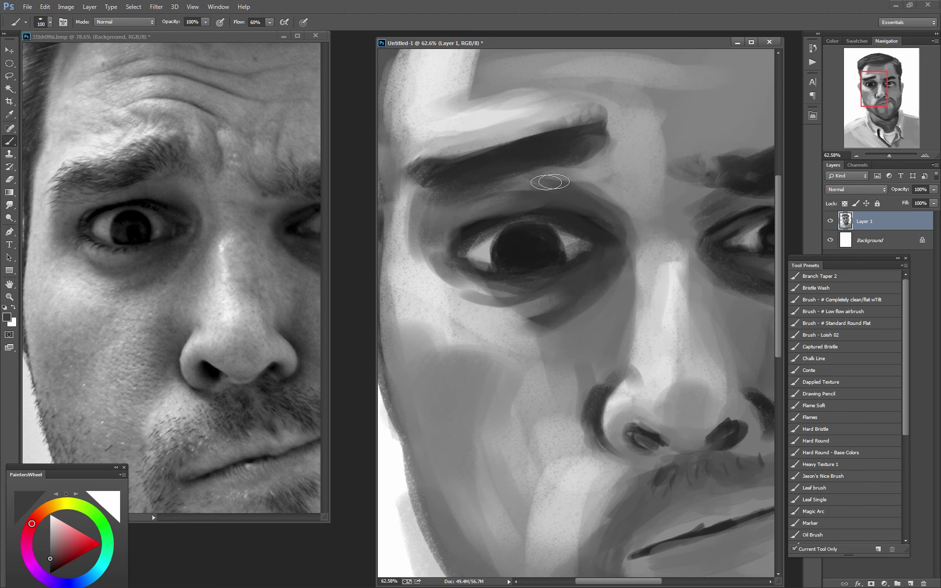
Lighten the eye white left of the iris and darken its right corner at brush 60 then 50
left_click(486, 251, "alt")
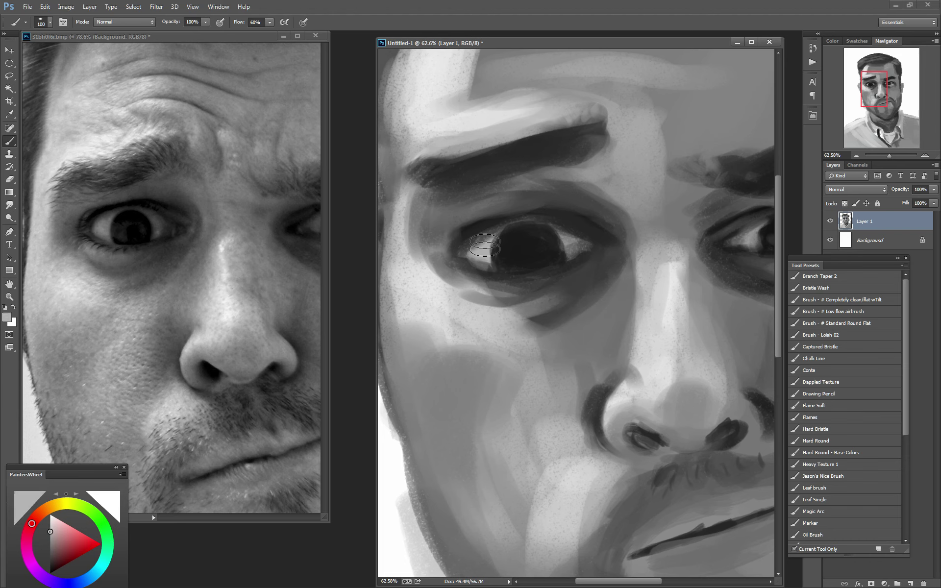
key("bracketleft")
key("bracketleft")
key("bracketleft")
mouse_move(488, 256)
left_mouse_down()
mouse_move(492, 243)
mouse_move(569, 235)
mouse_move(571, 252)
mouse_move(553, 239)
mouse_move(582, 239)
left_mouse_up()
key("bracketleft")
left_click(556, 241, "alt")
left_click(562, 222, "alt")
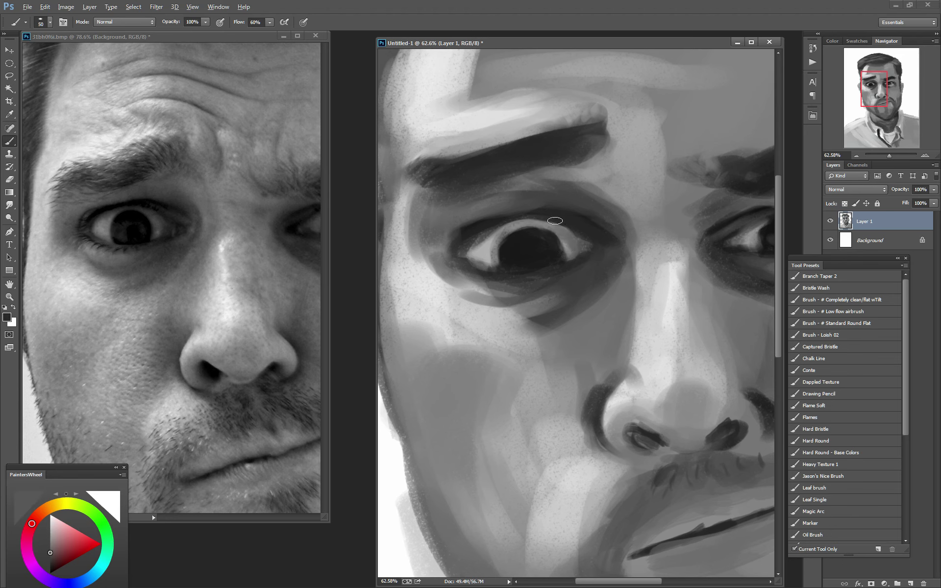
left_click_drag(578, 225, 591, 243)
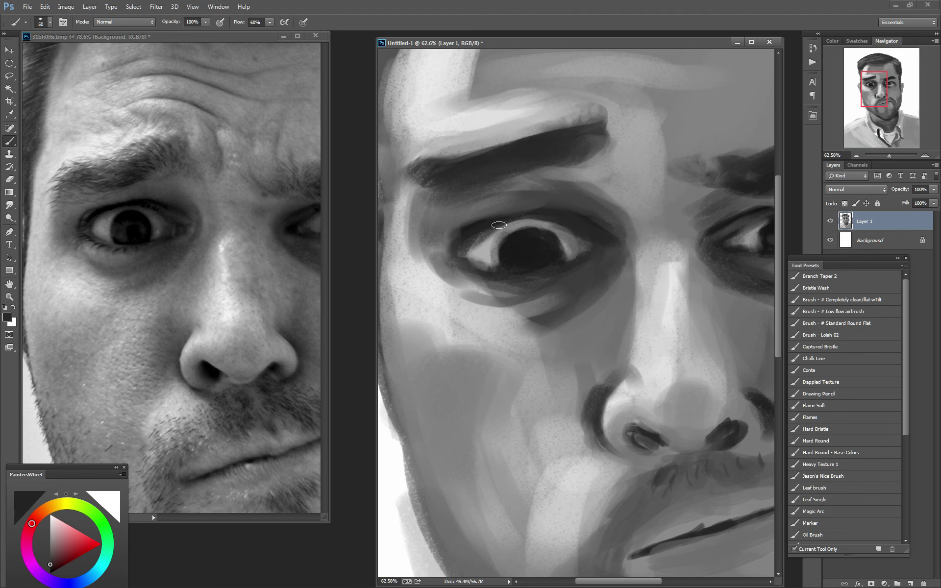
Darken the upper eyelid line, then deepen the other eye's inner upper lid
mouse_move(497, 225)
left_mouse_down()
mouse_move(544, 224)
mouse_move(460, 220)
mouse_move(492, 244)
mouse_move(467, 264)
left_mouse_up()
left_click(467, 236, "alt")
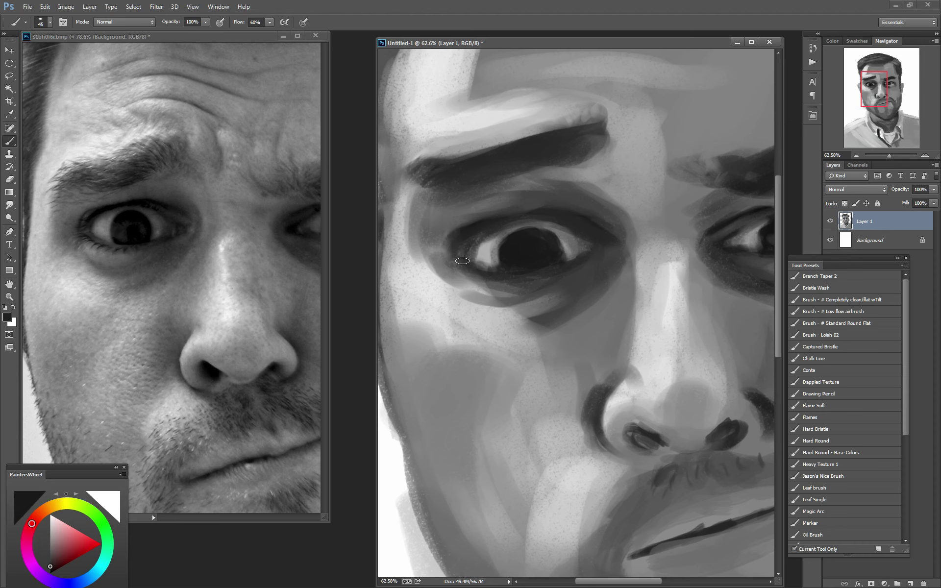
mouse_move(685, 314)
left_mouse_down()
mouse_move(620, 310)
mouse_move(536, 280)
left_mouse_up()
left_click_drag(596, 192, 628, 182)
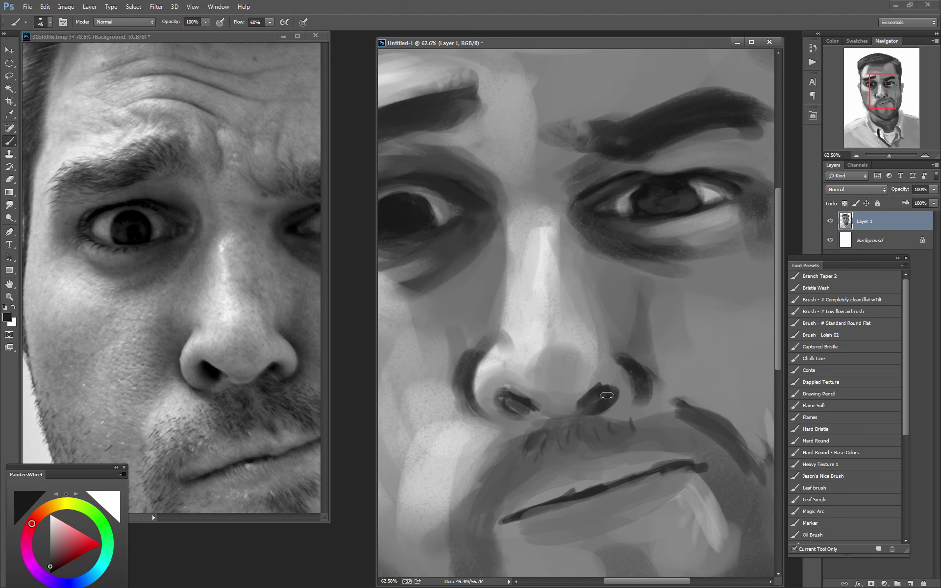
Darken the nostrils at brush 50 and run a shadow under the nose into the mustache
left_click(510, 398, "alt")
key("bracketright")
mouse_move(510, 400)
left_mouse_down()
mouse_move(524, 398)
mouse_move(503, 393)
left_mouse_up()
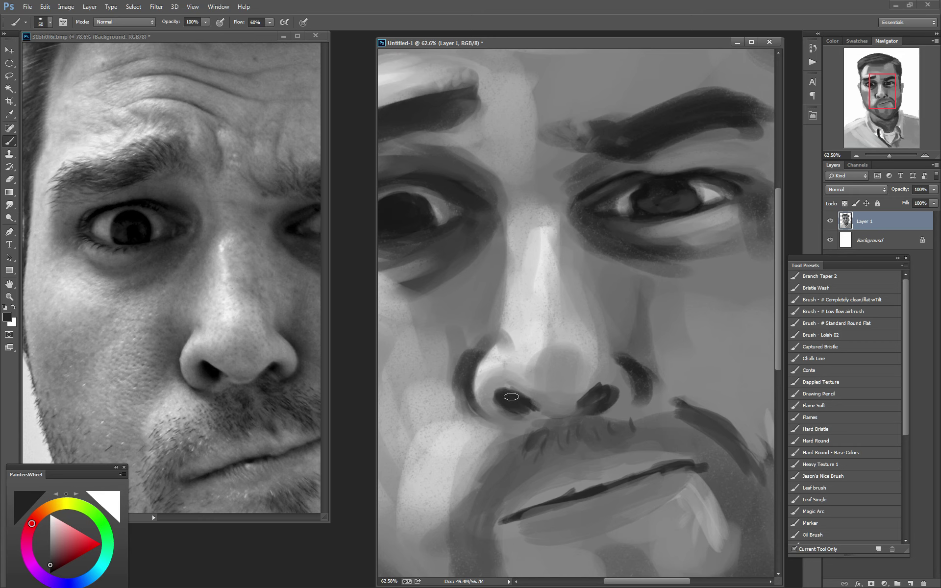
left_click(514, 385, "alt")
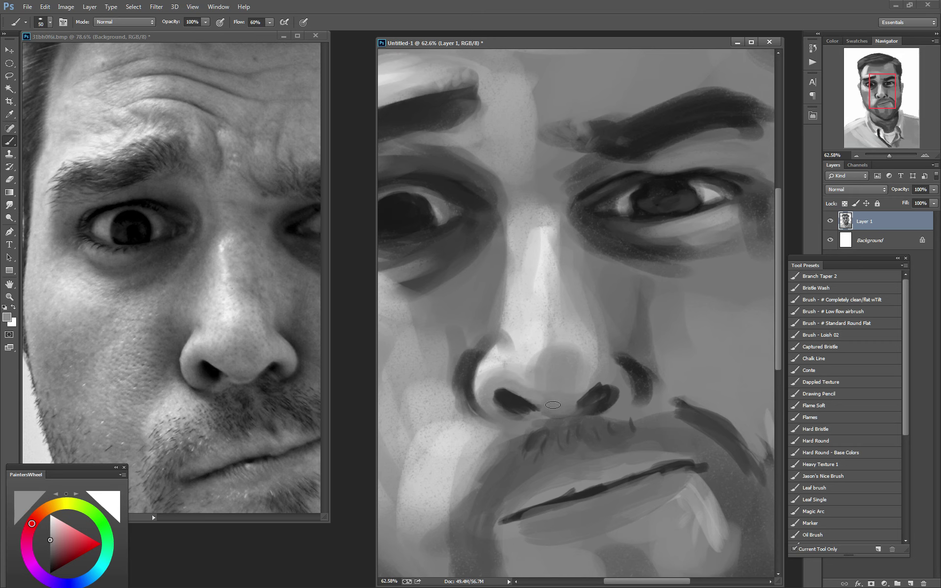
left_click_drag(578, 387, 603, 375)
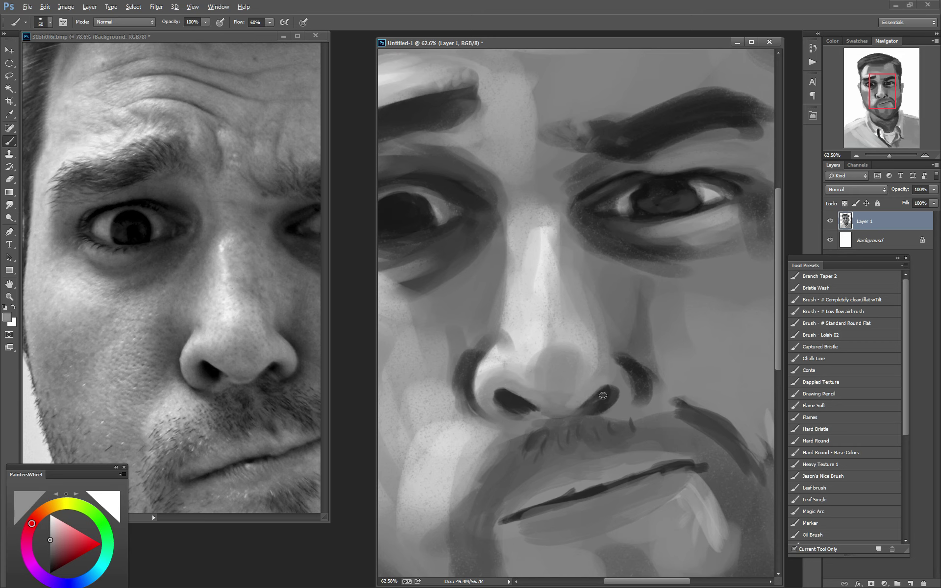
left_click(603, 391, "alt")
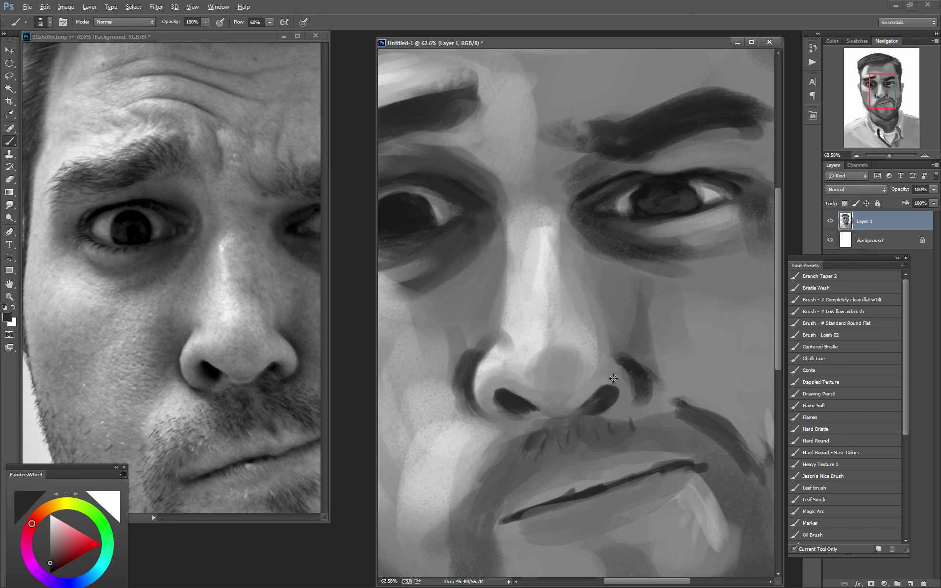
left_click(613, 378, "alt")
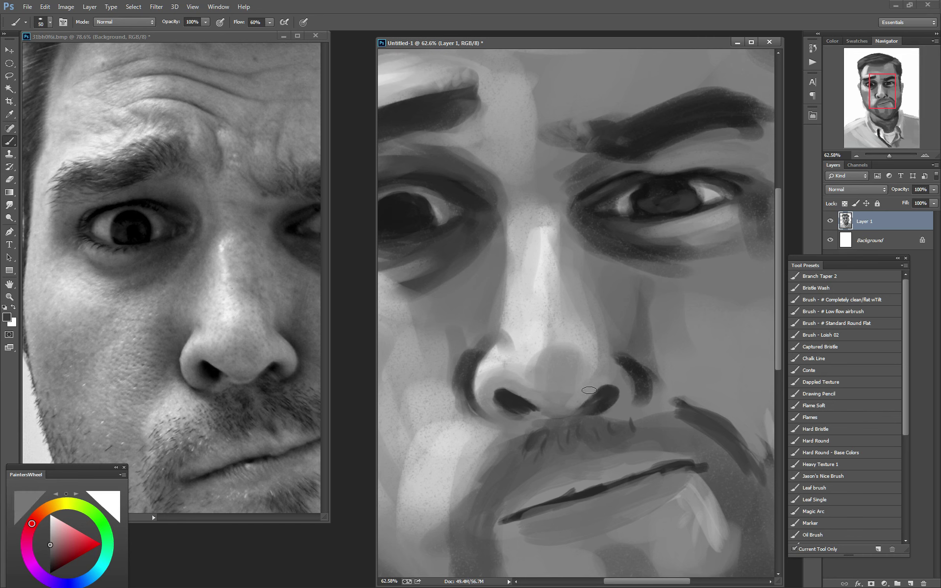
left_click(600, 404, "alt")
mouse_move(600, 405)
left_mouse_down()
mouse_move(622, 411)
mouse_move(642, 400)
mouse_move(596, 394)
left_mouse_up()
left_click(637, 387, "alt")
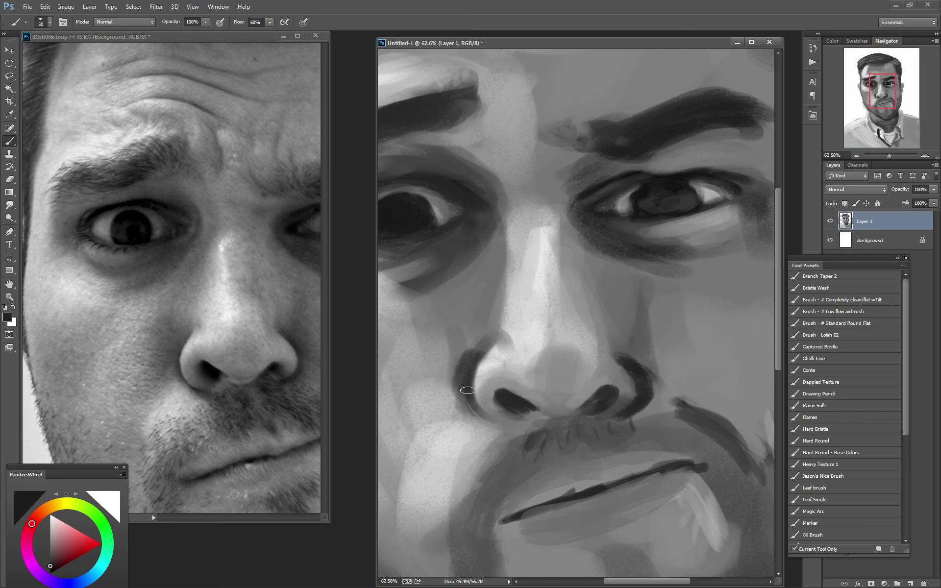
left_click_drag(479, 411, 530, 429)
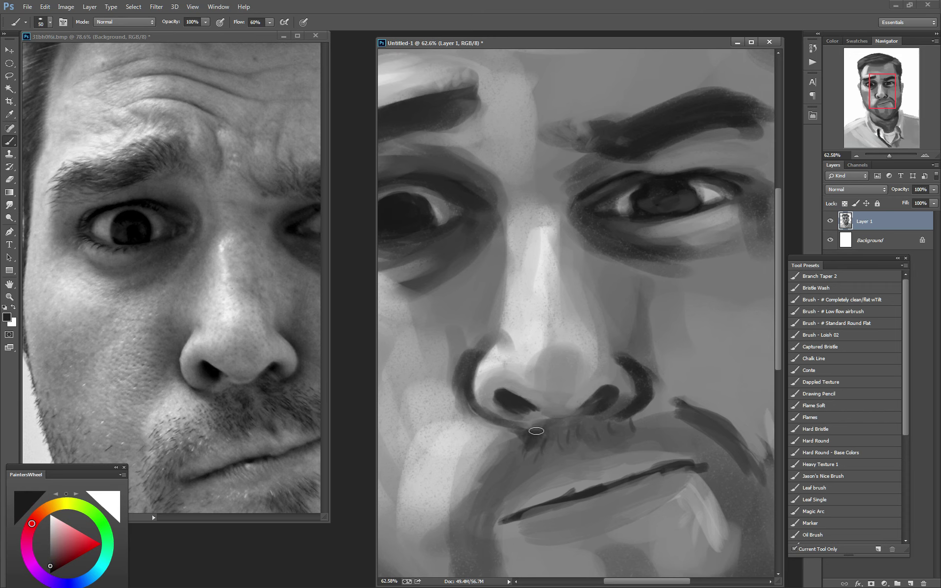
mouse_move(536, 431)
left_mouse_down()
mouse_move(581, 418)
mouse_move(603, 430)
left_mouse_up()
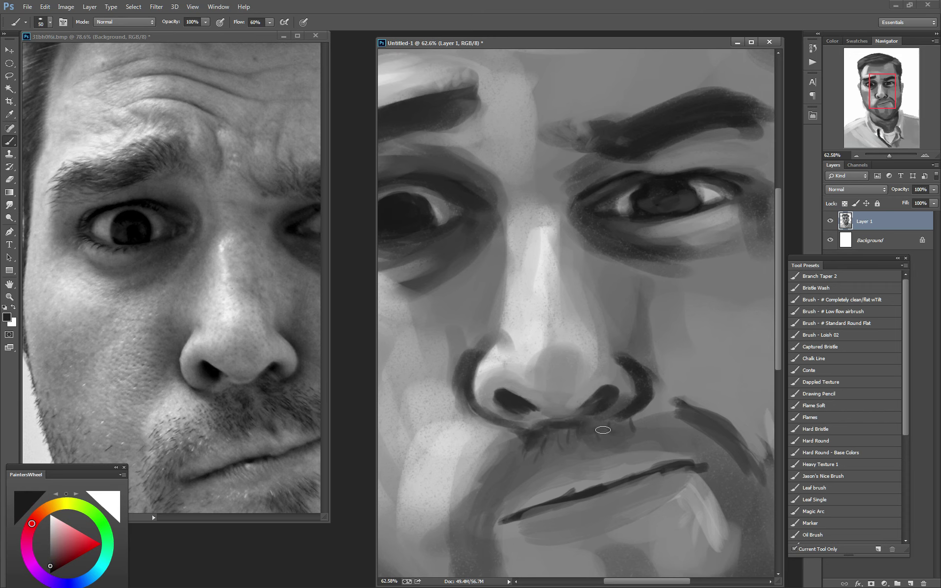
Paint a light highlight down the nose bridge and darken its right side at brush 125
left_click(534, 343, "alt")
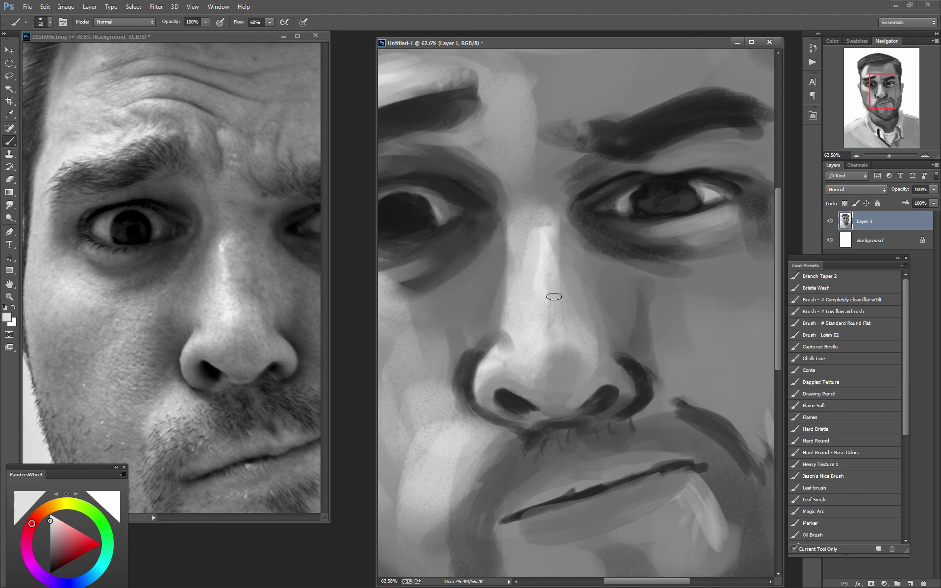
left_click(564, 262, "alt")
left_click_drag(523, 237, 528, 293)
left_click_drag(521, 218, 527, 284)
left_click(563, 271, "alt")
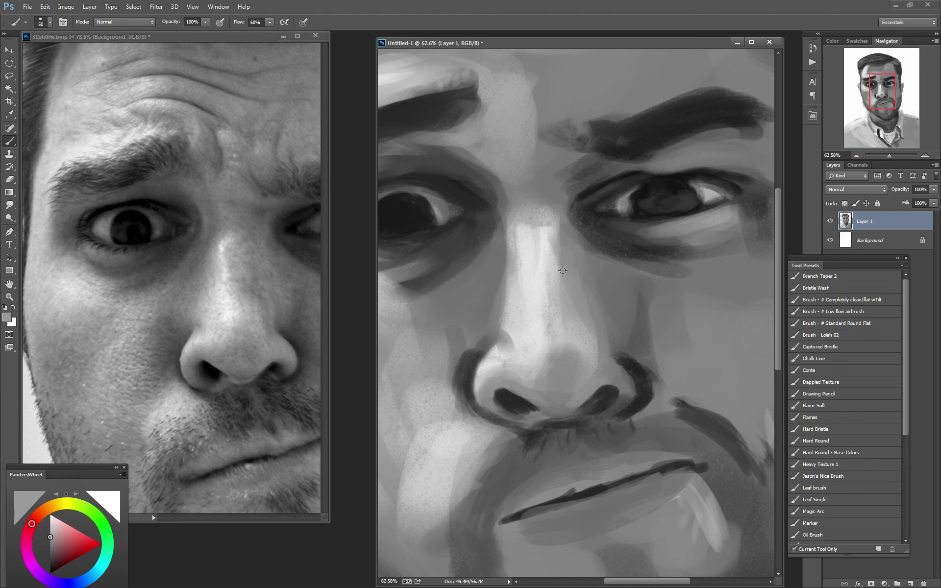
key("bracketright")
key("bracketright")
key("bracketright")
left_click_drag(544, 247, 572, 316)
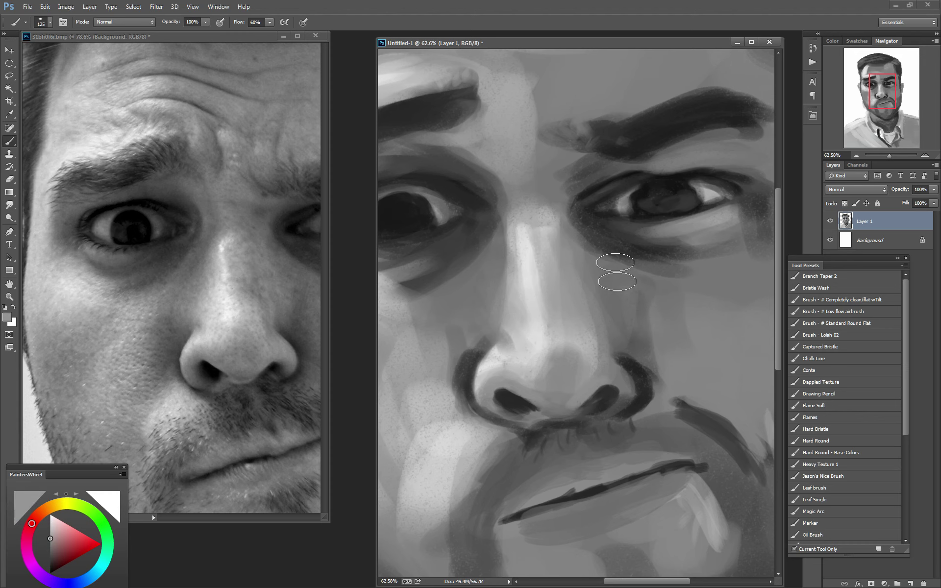
Rework the gap between the brows with lighter grey strokes at brush 80
left_click(604, 245, "alt")
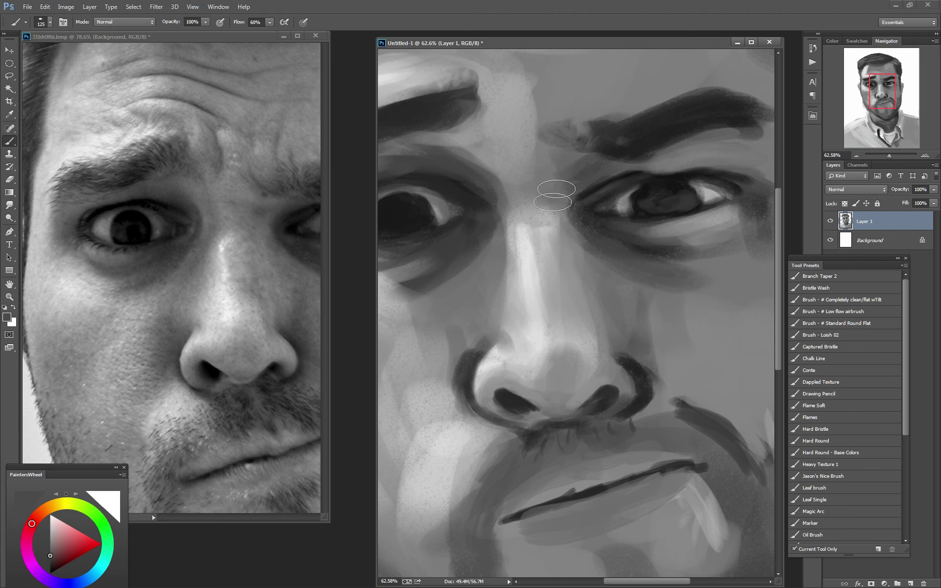
left_click(554, 189, "alt")
mouse_move(594, 168)
left_mouse_down()
mouse_move(567, 143)
mouse_move(551, 142)
left_mouse_up()
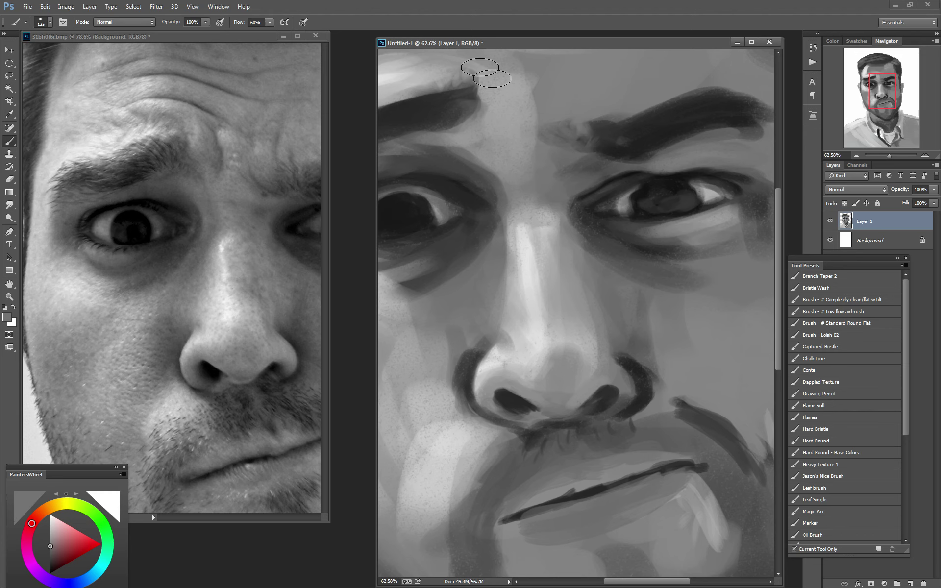
left_click(516, 97, "alt")
key("bracketleft")
key("bracketleft")
key("bracketleft")
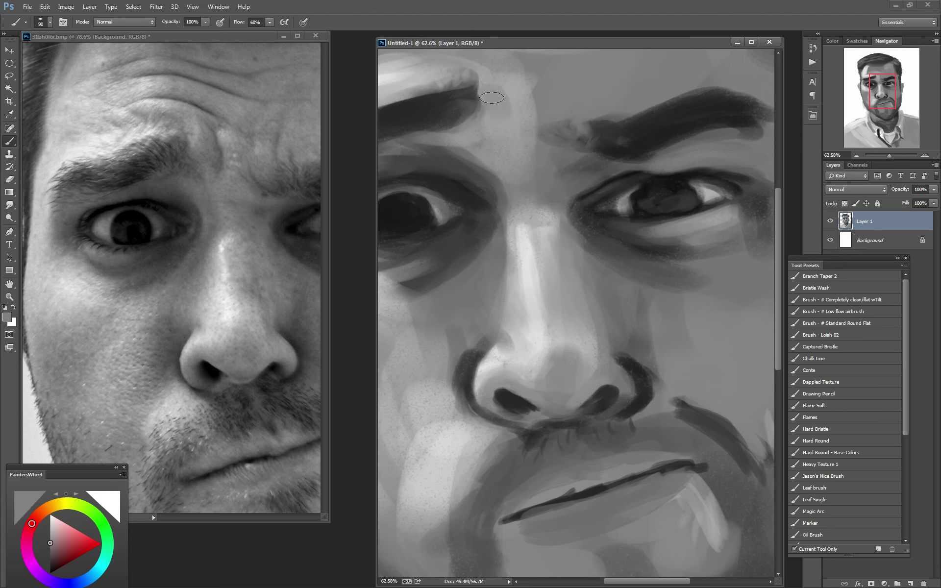
left_click_drag(495, 84, 496, 122)
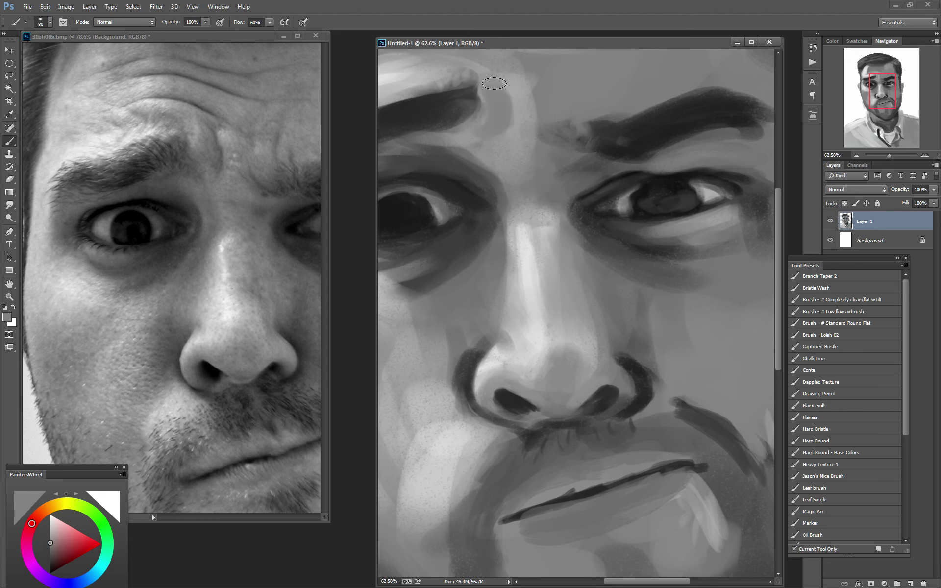
Draw curved dark wrinkle lines between and above the brows at brush 35 and 25
left_click(581, 136, "alt")
key("bracketleft")
key("bracketleft")
key("bracketleft")
key("bracketleft")
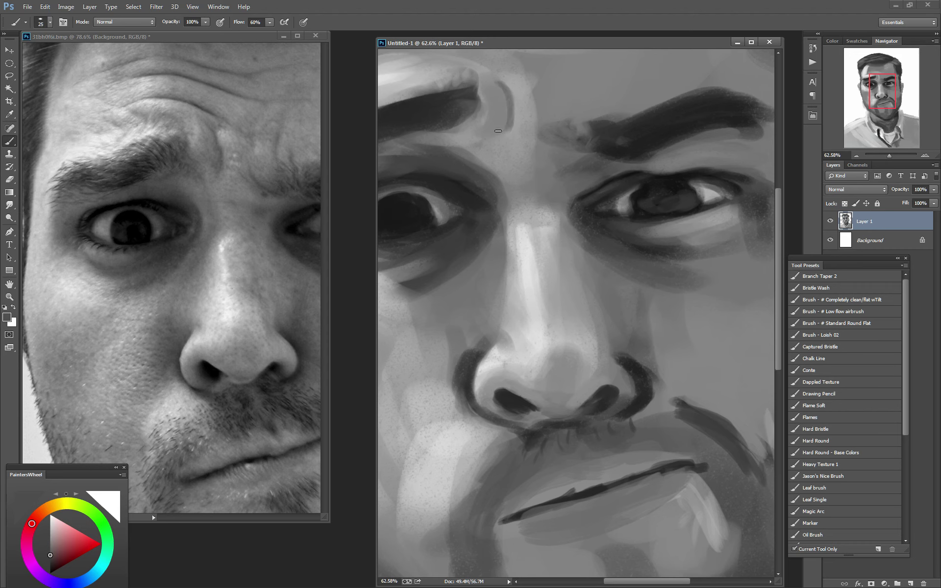
left_click_drag(500, 81, 491, 140)
left_click(498, 125, "alt")
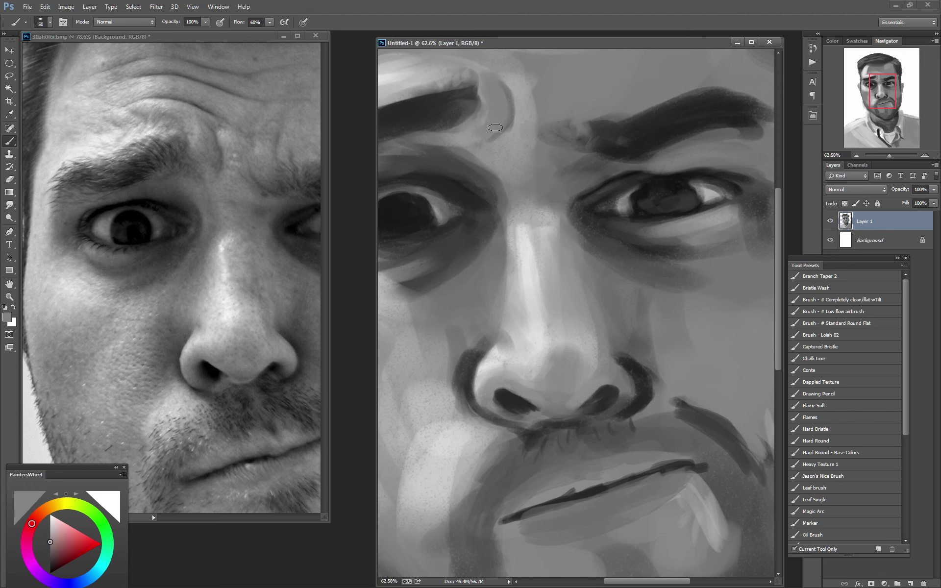
left_click(555, 119, "alt")
key("bracketleft")
key("bracketleft")
key("bracketleft")
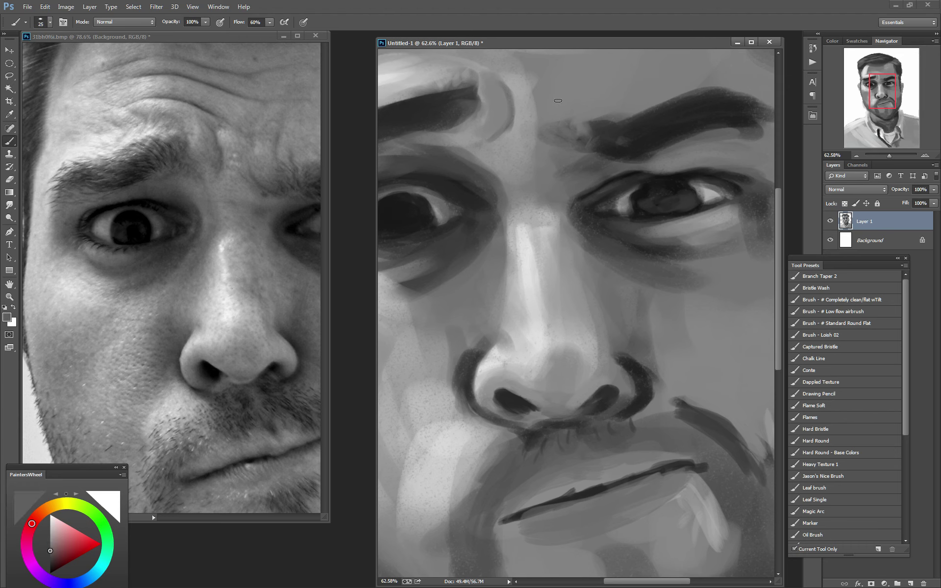
left_click_drag(563, 90, 562, 117)
left_click(525, 107, "alt")
key("bracketright")
key("bracketright")
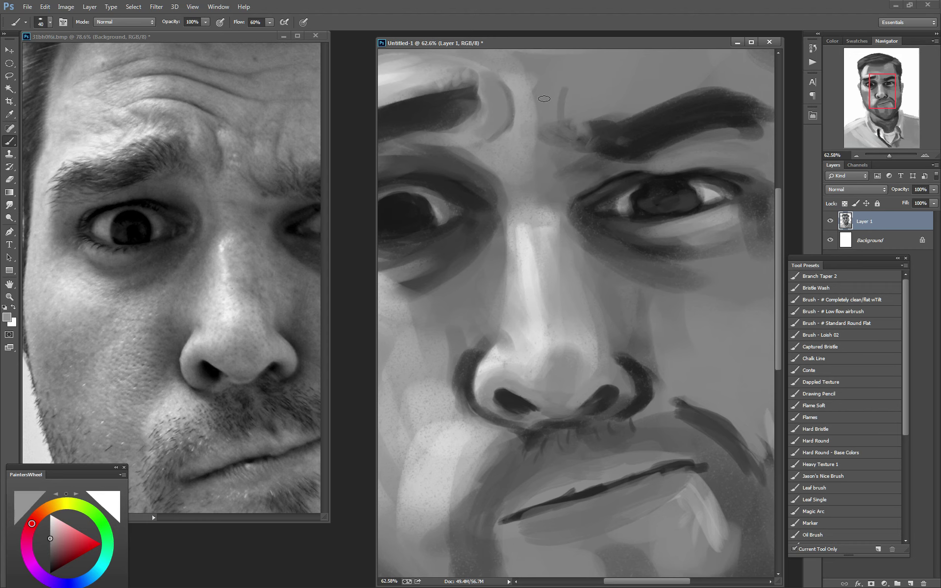
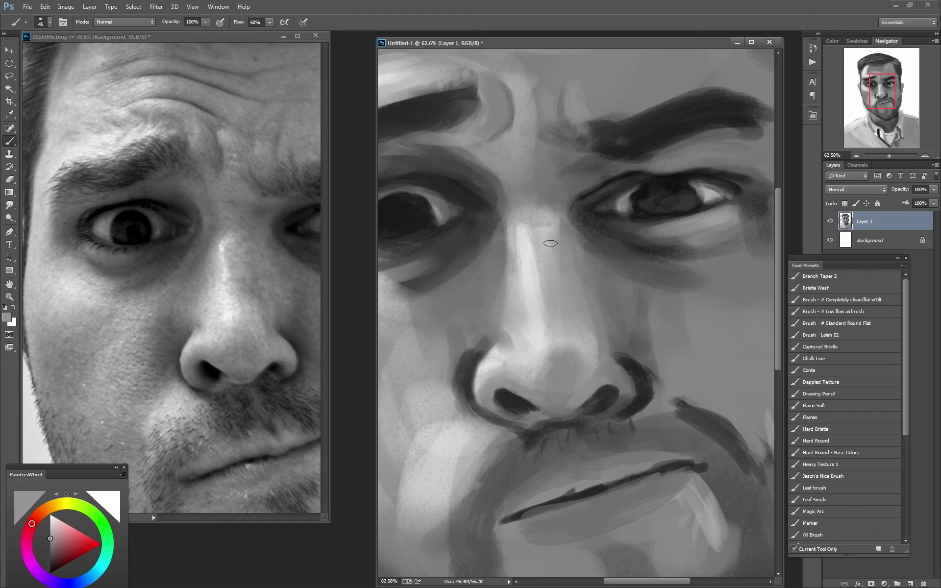
Paint a light highlight down the nose bridge, then pan both documents to the mouth
left_click(509, 260, "alt")
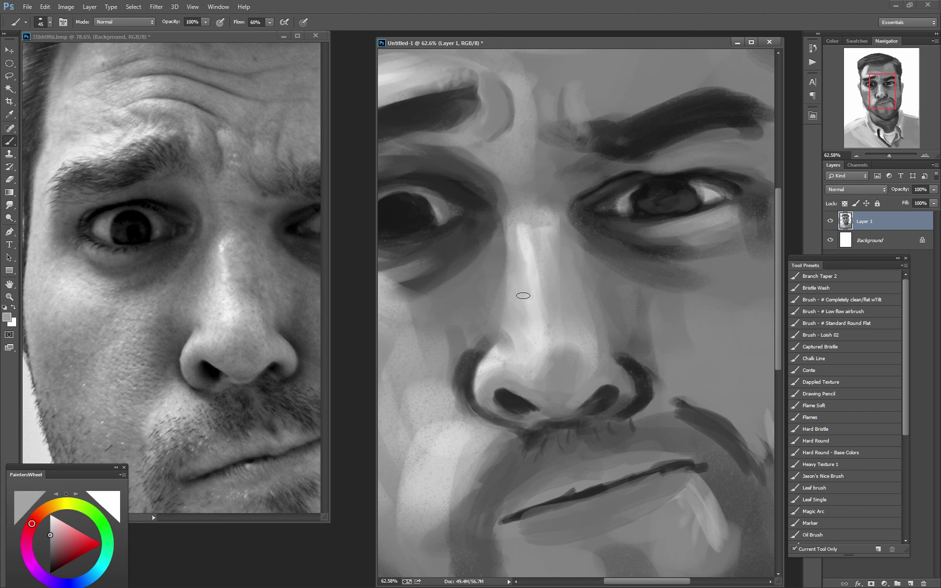
left_click_drag(523, 296, 523, 333)
left_click(510, 460, "alt")
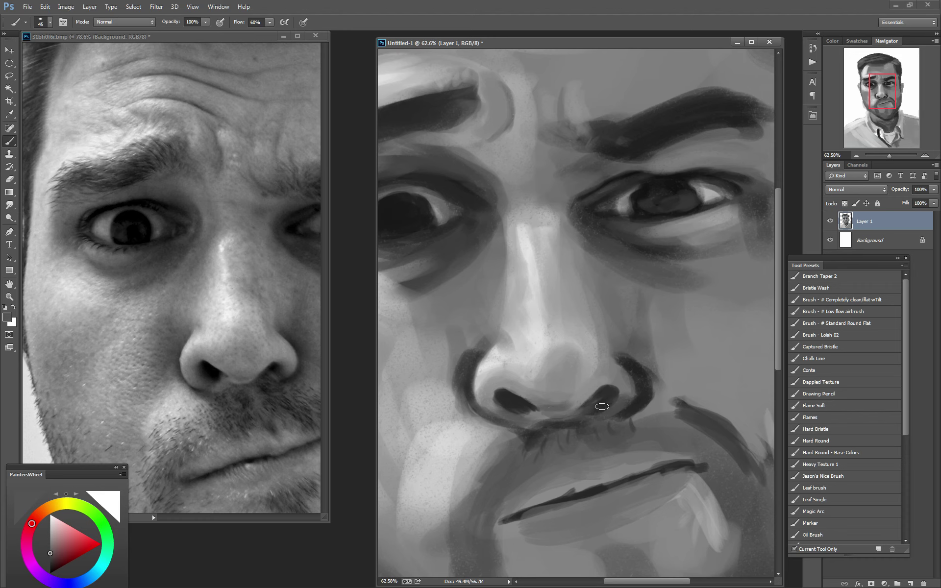
left_click(617, 383, "alt")
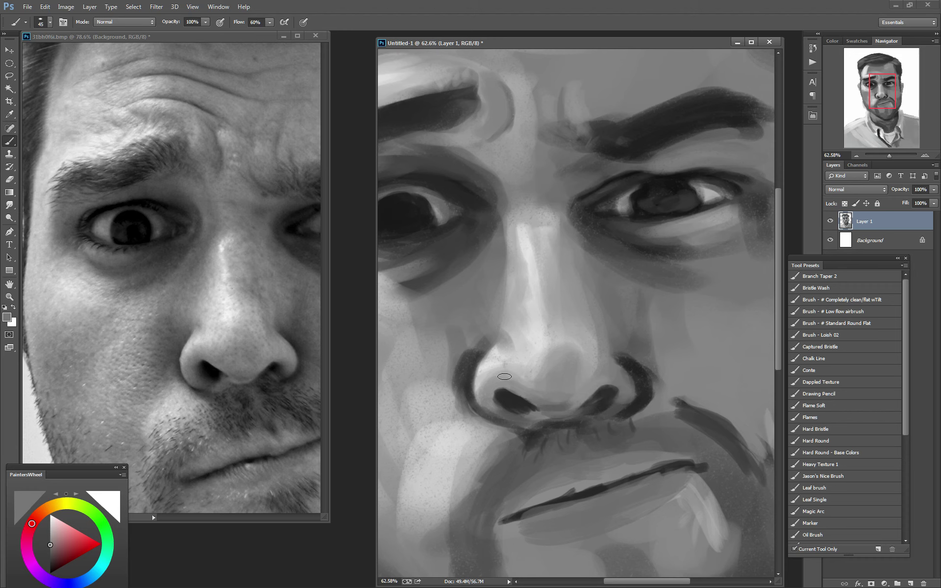
left_click(544, 425, "alt")
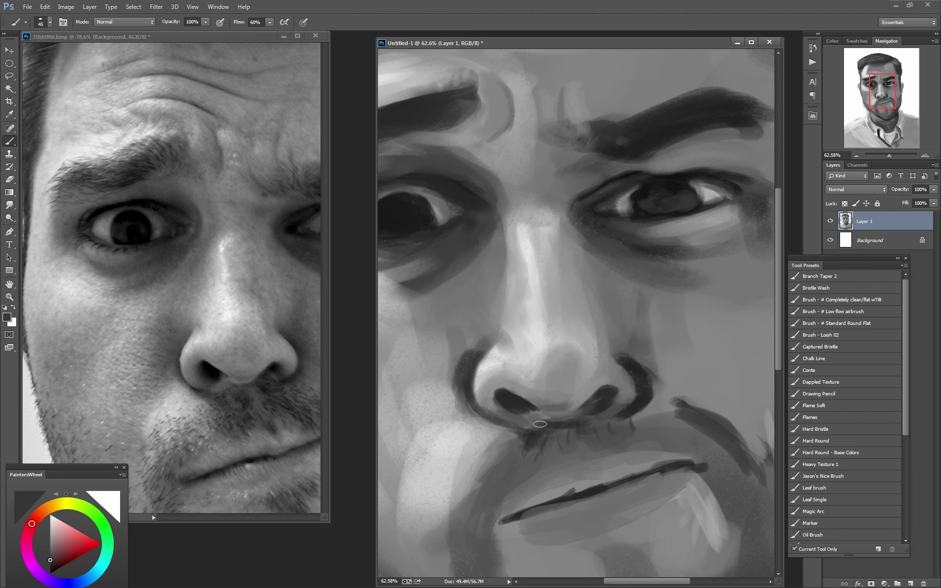
mouse_move(541, 402)
left_mouse_down()
mouse_move(592, 273)
mouse_move(521, 204)
left_mouse_up()
mouse_move(237, 392)
left_mouse_down()
mouse_move(129, 248)
mouse_move(119, 188)
left_mouse_up()
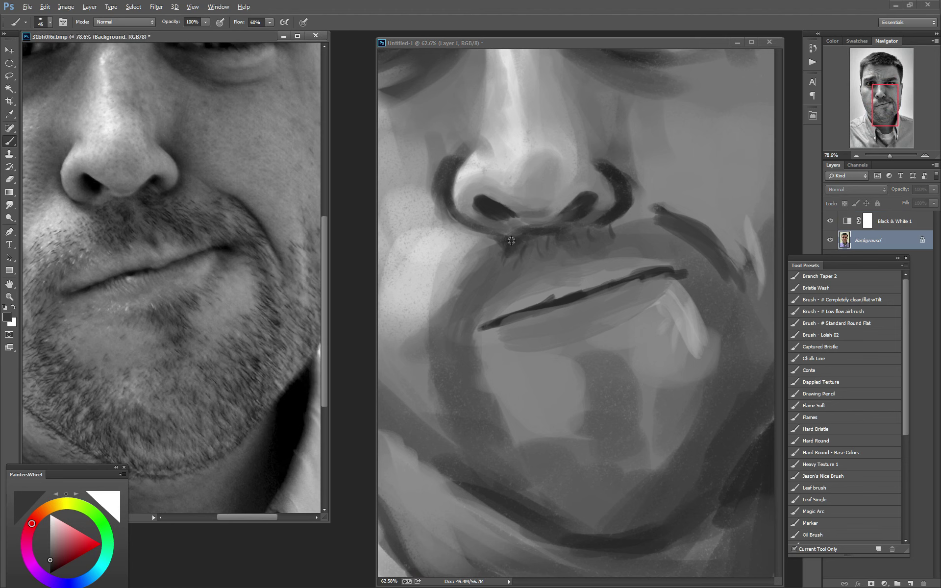
Paint dark mustache strokes across the upper lip and blend the stroke beside the nostril
left_click(536, 251)
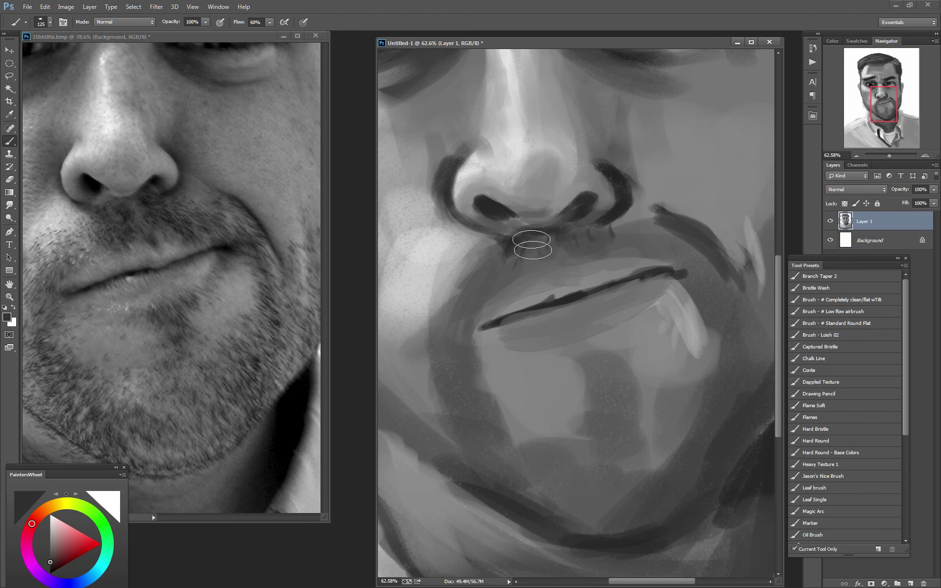
mouse_move(579, 253)
left_mouse_down()
mouse_move(567, 243)
mouse_move(688, 248)
left_mouse_up()
left_click(637, 225, "alt")
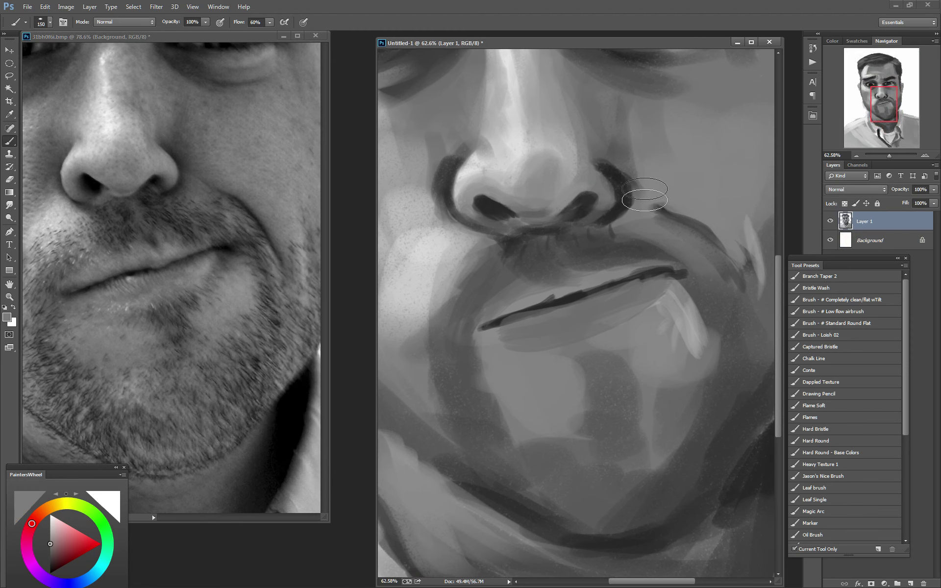
left_click(628, 188, "alt")
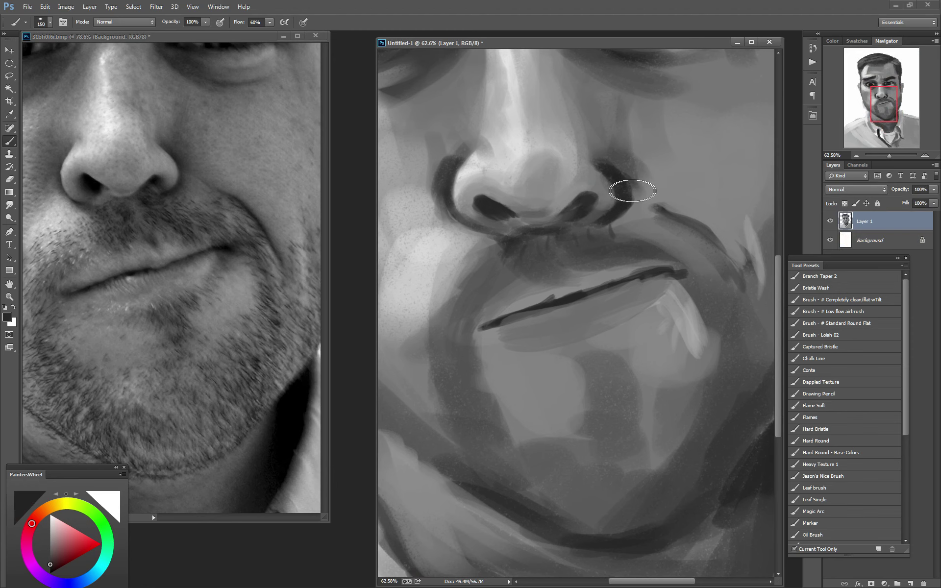
left_click(660, 166, "alt")
left_click_drag(637, 187, 630, 199)
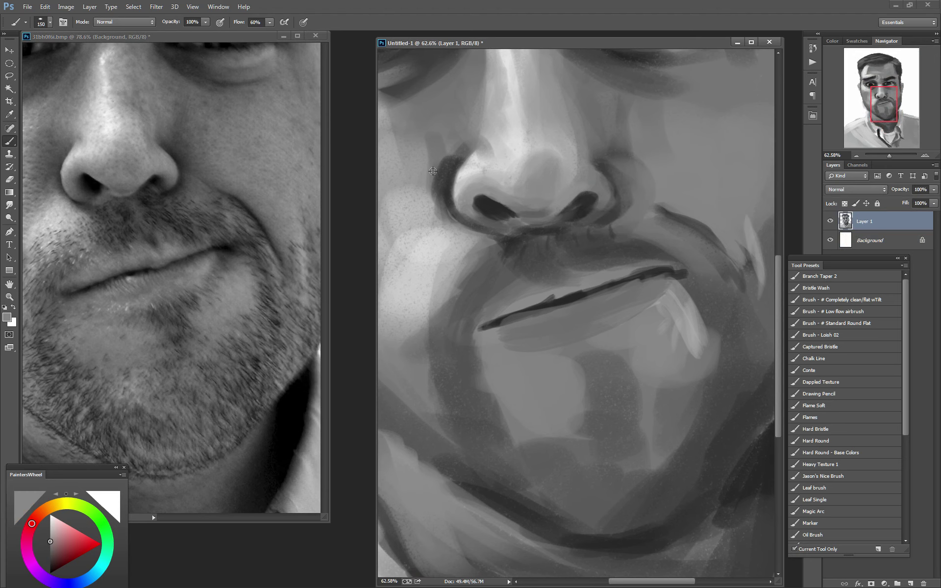
Shade the cheek beside the nose darker, then lighten its lower part
left_click(442, 158, "alt")
mouse_move(431, 159)
left_mouse_down()
mouse_move(435, 147)
mouse_move(456, 235)
mouse_move(426, 209)
left_mouse_up()
left_click(470, 245, "alt")
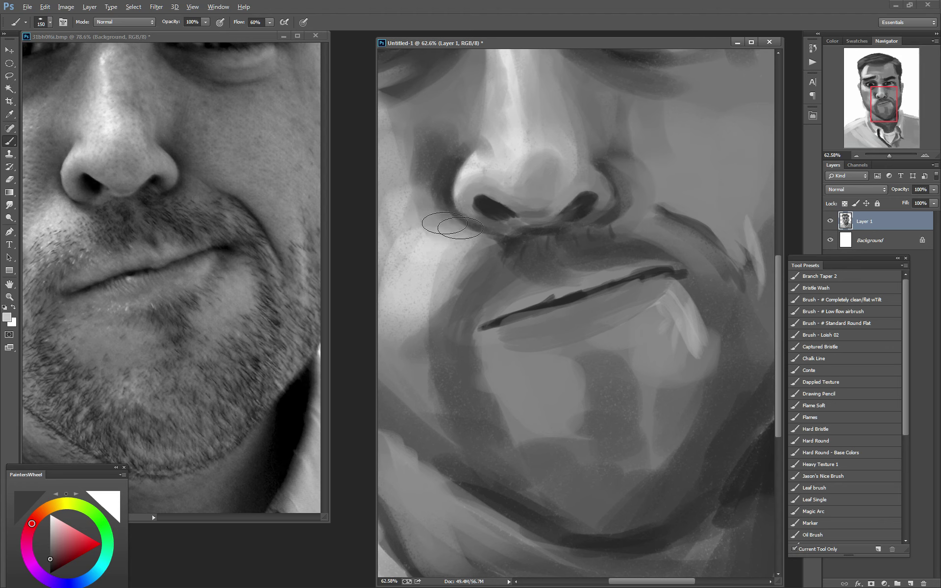
left_click(426, 216, "alt")
left_click_drag(424, 247, 437, 257)
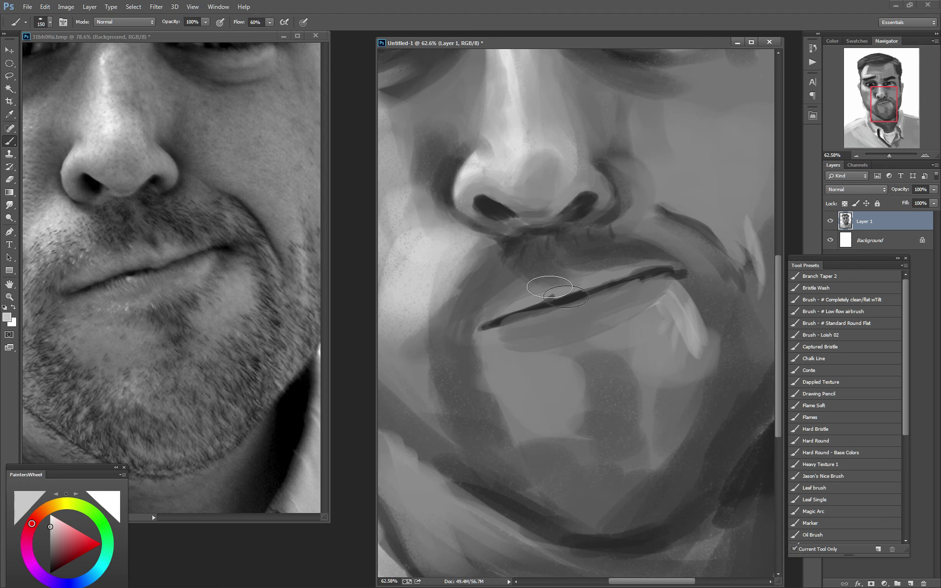
Lighten the lower lip, darken the lip line at brush size 80, and darken the cheek crease
left_click_drag(525, 311, 606, 300)
left_click(195, 273, "alt")
key("bracketleft")
key("bracketleft")
key("bracketleft")
mouse_move(519, 313)
left_mouse_down()
mouse_move(583, 294)
mouse_move(492, 320)
mouse_move(630, 275)
mouse_move(675, 275)
left_mouse_up()
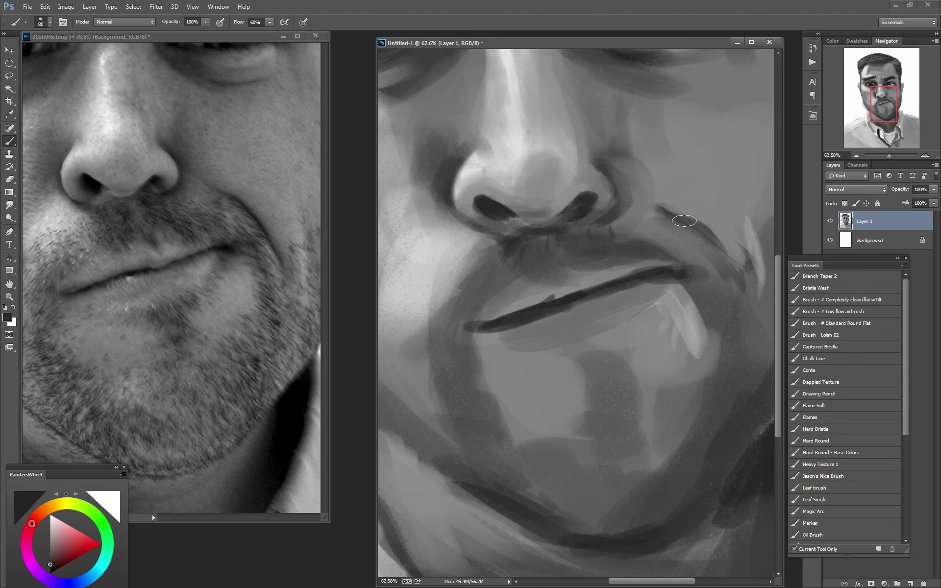
left_click_drag(667, 210, 721, 260)
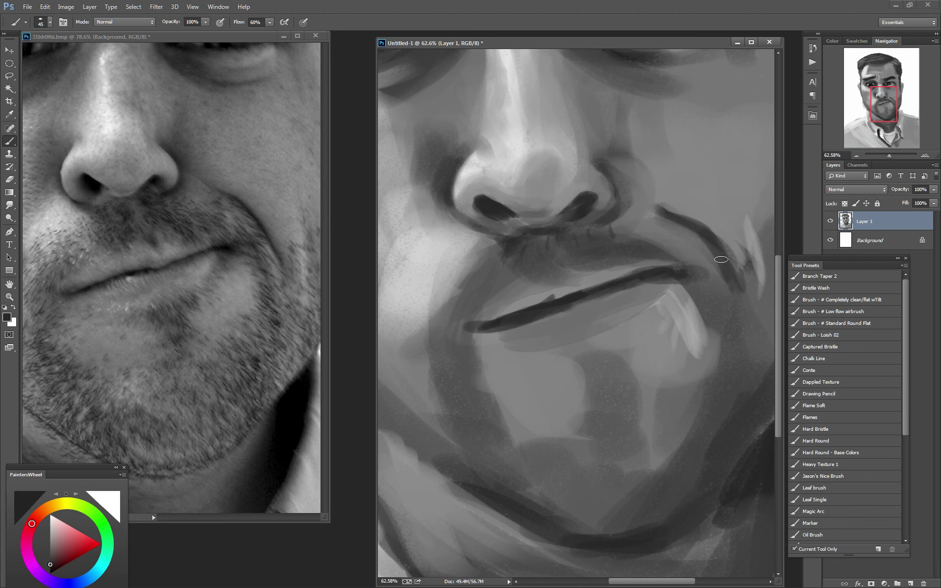
Add lighter strokes across the lower lip with a 175 brush
left_click(725, 288, "alt")
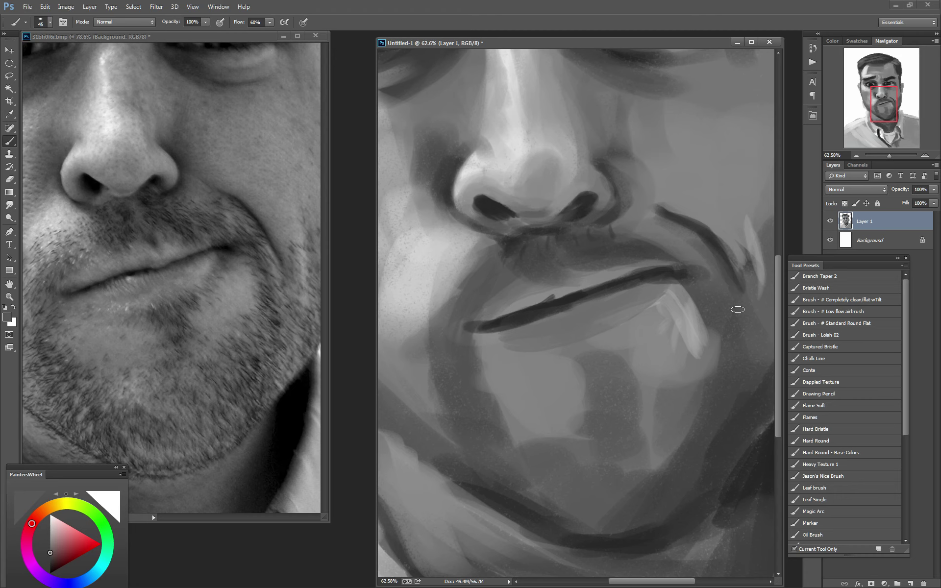
left_click(232, 293, "alt")
key("bracketright")
key("bracketright")
key("bracketright")
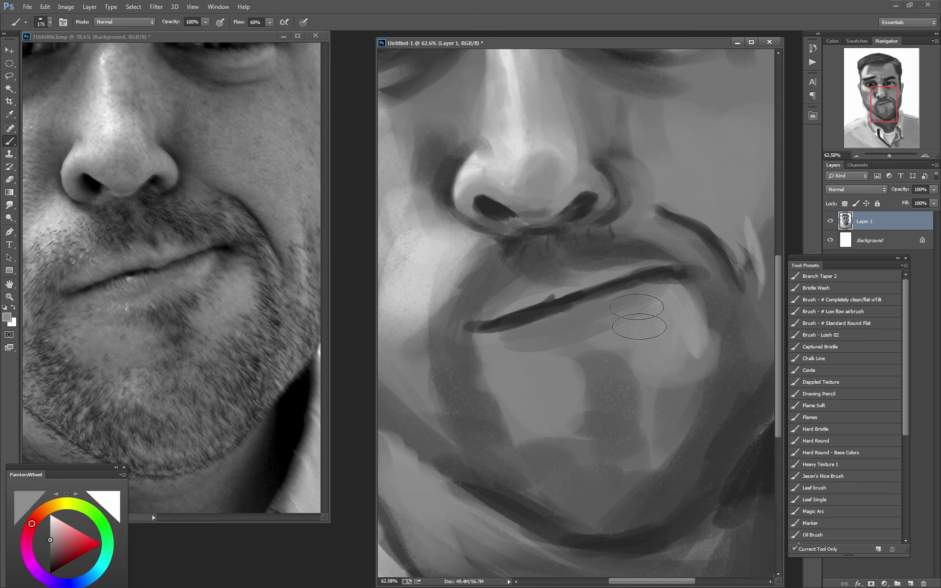
left_click_drag(637, 316, 599, 316)
Paint a dark shadow under the lower lip and thicken the lip line's left end
left_click(657, 274, "alt")
key("bracketleft")
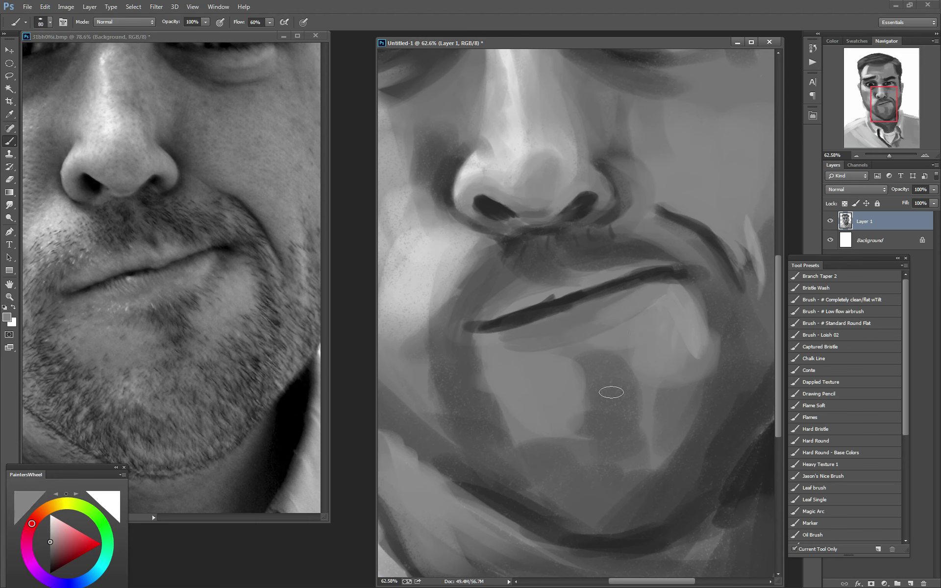
left_click(656, 299, "alt")
mouse_move(676, 285)
left_mouse_down()
mouse_move(611, 339)
mouse_move(521, 363)
mouse_move(572, 406)
left_mouse_up()
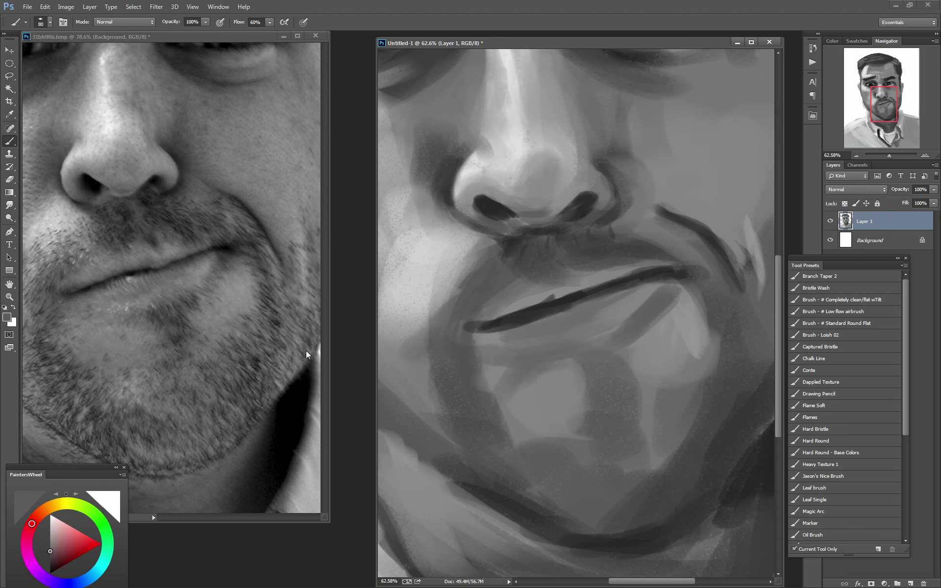
left_click(573, 346, "alt")
mouse_move(563, 349)
left_mouse_down()
mouse_move(632, 329)
mouse_move(592, 349)
mouse_move(690, 276)
left_mouse_up()
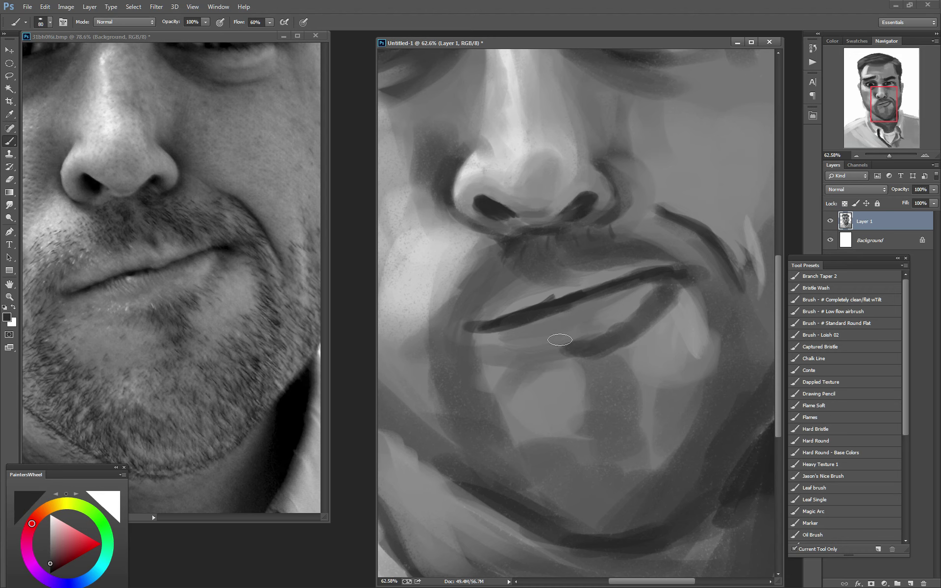
mouse_move(487, 309)
left_mouse_down()
mouse_move(492, 317)
mouse_move(480, 313)
left_mouse_up()
Paint a light stroke along the upper lip and brighten the chin
left_click(512, 289, "alt")
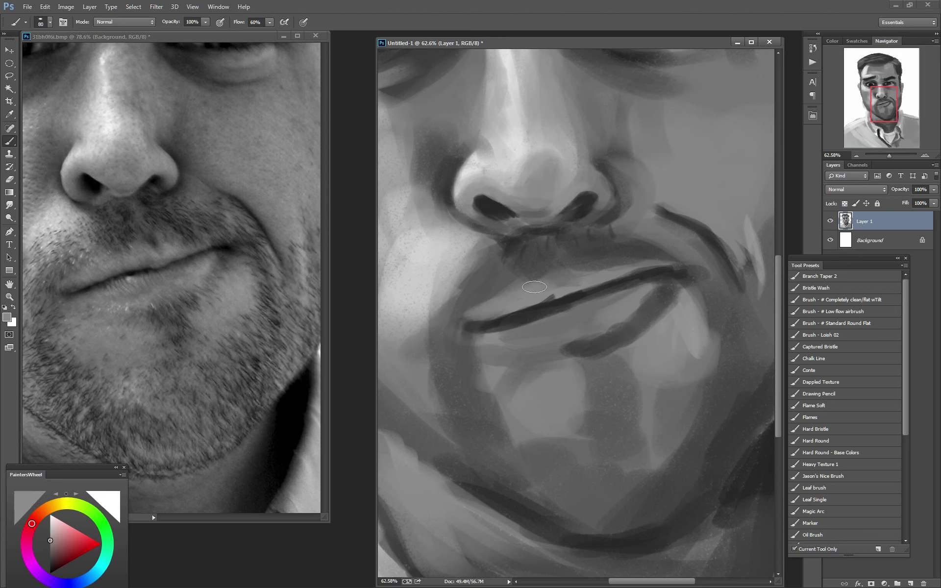
mouse_move(534, 287)
left_mouse_down()
mouse_move(657, 234)
mouse_move(659, 223)
mouse_move(720, 295)
mouse_move(708, 343)
mouse_move(749, 250)
left_mouse_up()
left_click(694, 248, "alt")
left_click(671, 332, "alt")
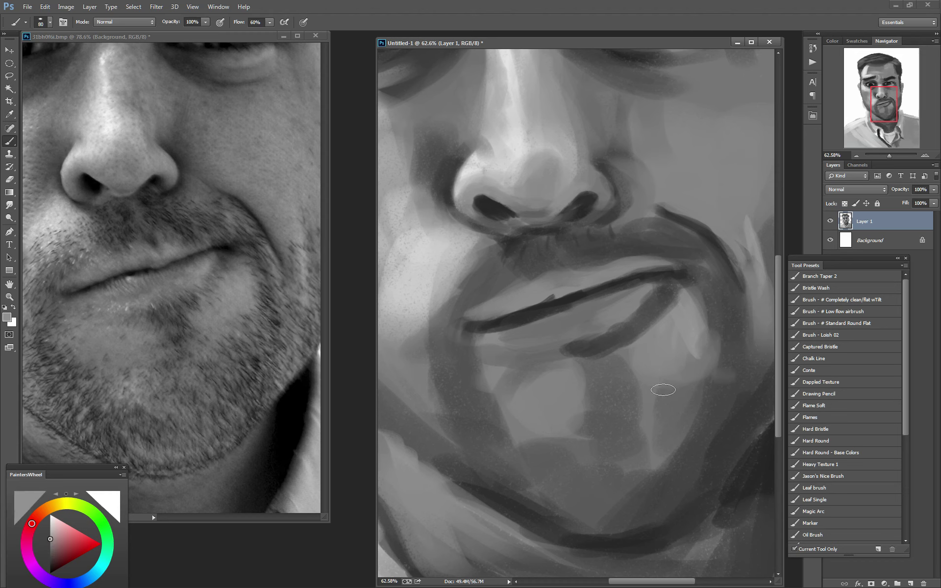
mouse_move(531, 448)
left_mouse_down()
mouse_move(550, 457)
mouse_move(700, 441)
left_mouse_up()
left_click(527, 511, "alt")
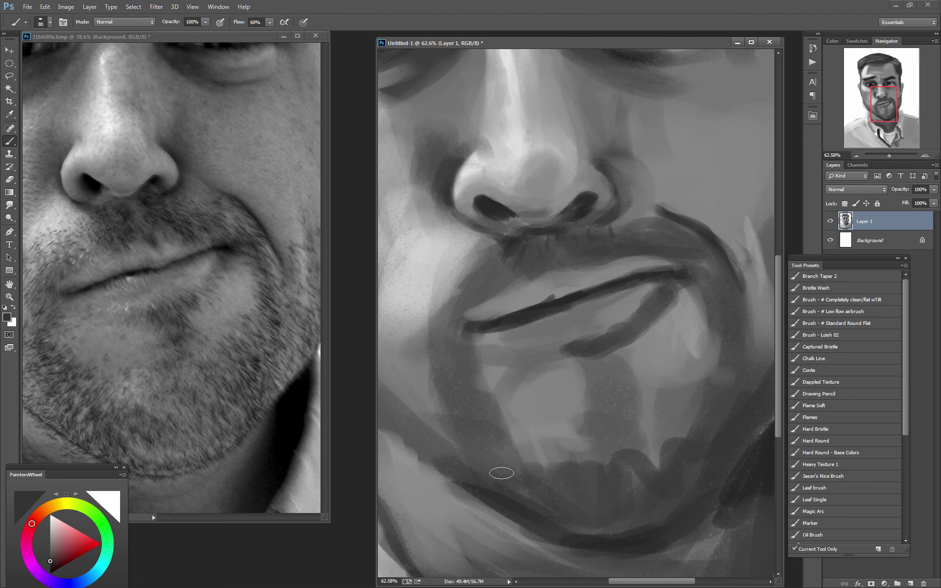
left_click_drag(495, 385, 608, 380)
left_click(226, 371)
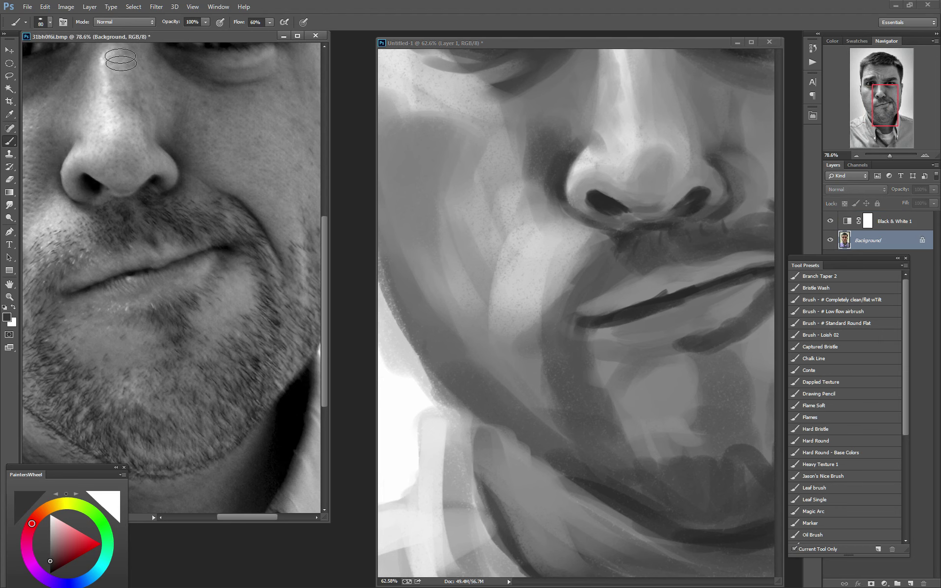
Pan both documents to the jaw and collar, then darken the shadow under the jaw
left_click(6, 283)
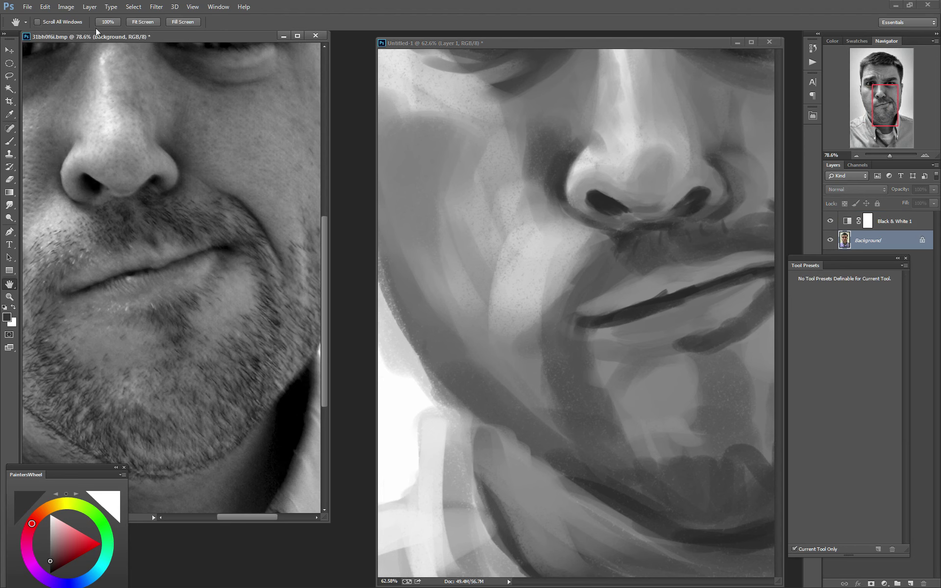
left_click(38, 22)
left_click_drag(443, 41, 444, 40)
mouse_move(455, 221)
left_mouse_down()
mouse_move(580, 200)
mouse_move(546, 182)
mouse_move(492, 204)
left_mouse_up()
key("b")
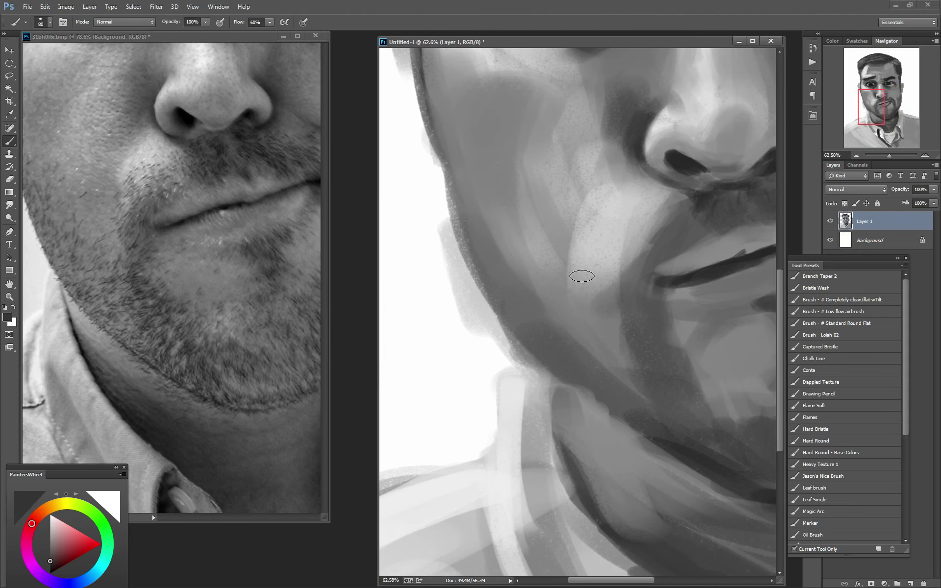
left_click_drag(548, 347, 552, 351)
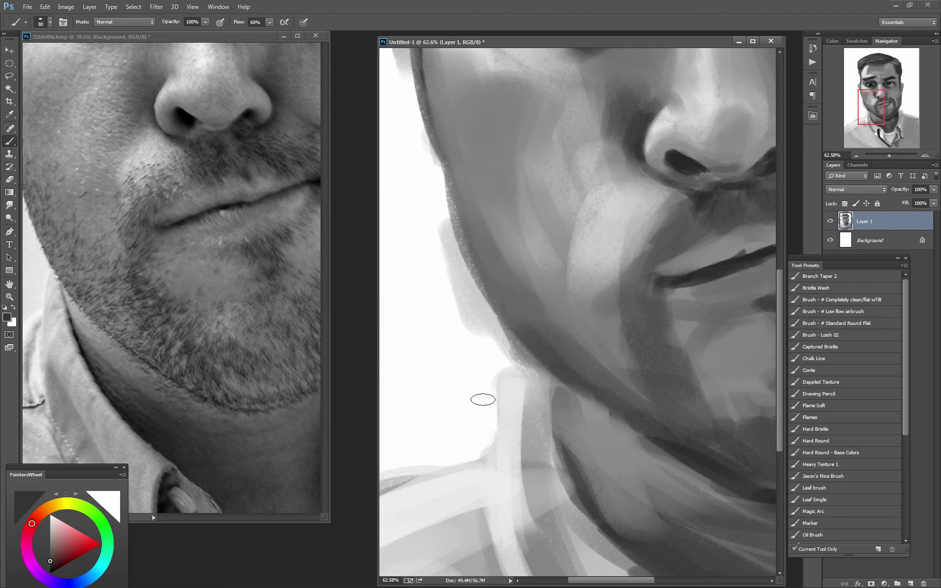
left_click_drag(555, 388, 608, 503)
left_click_drag(551, 444, 628, 532)
Touch up the collar area, covering the dark mark with lighter grey and the light strip with darker grey
left_click(670, 533, "alt")
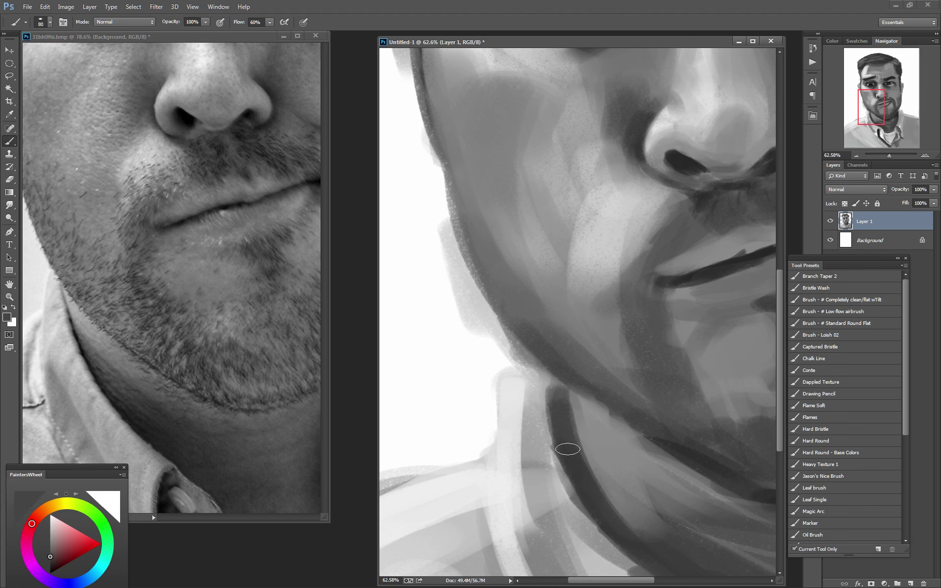
key("bracketleft")
left_click(616, 462, "alt")
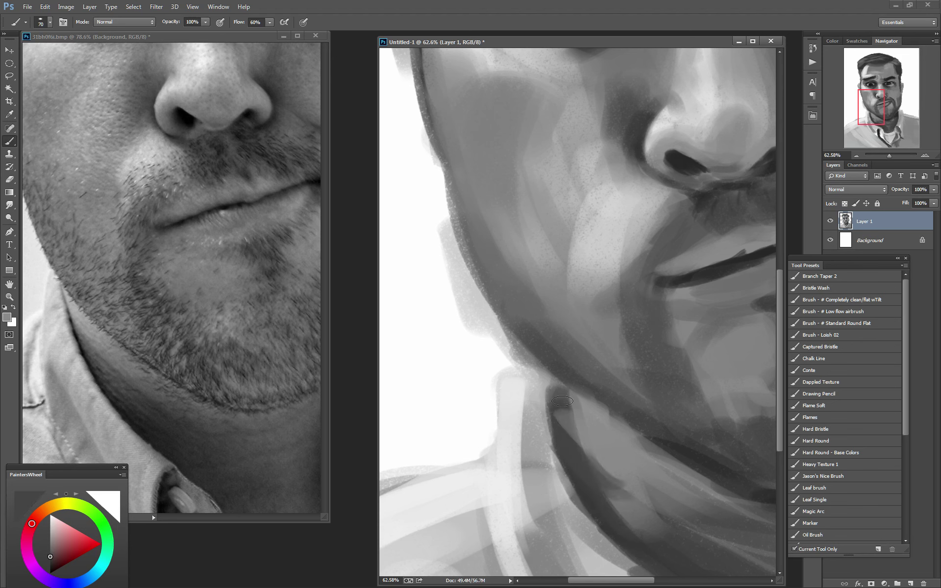
left_click_drag(570, 406, 561, 383)
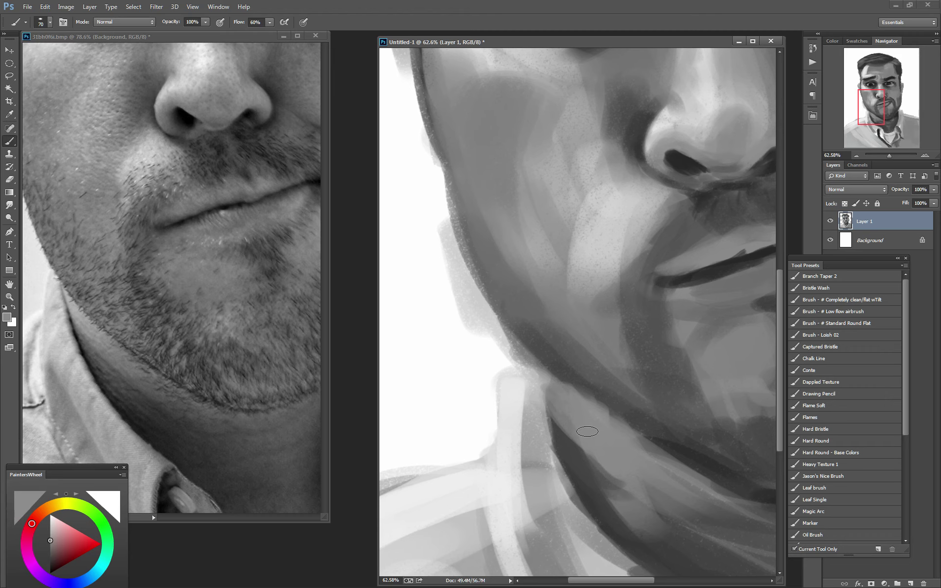
left_click(676, 536, "alt")
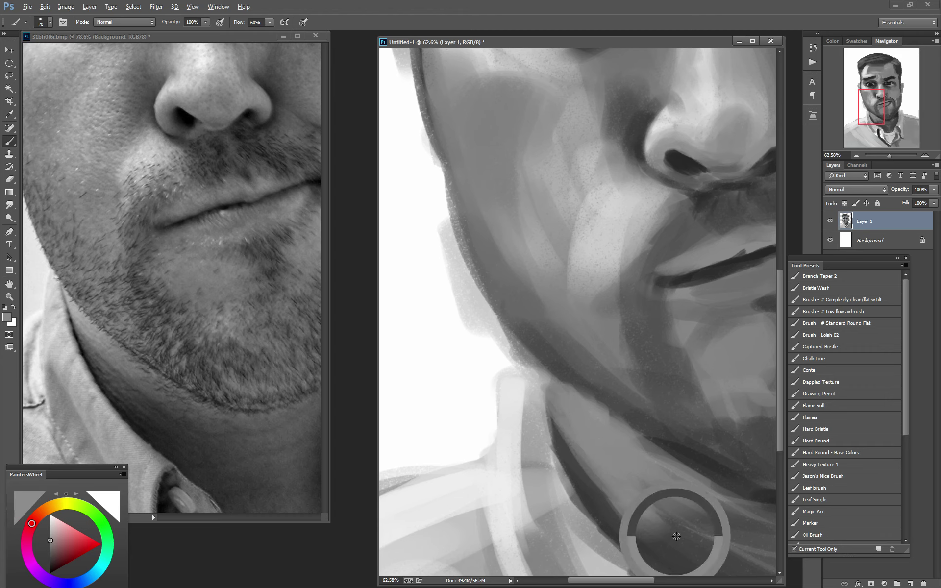
key("bracketright")
key("bracketright")
key("bracketright")
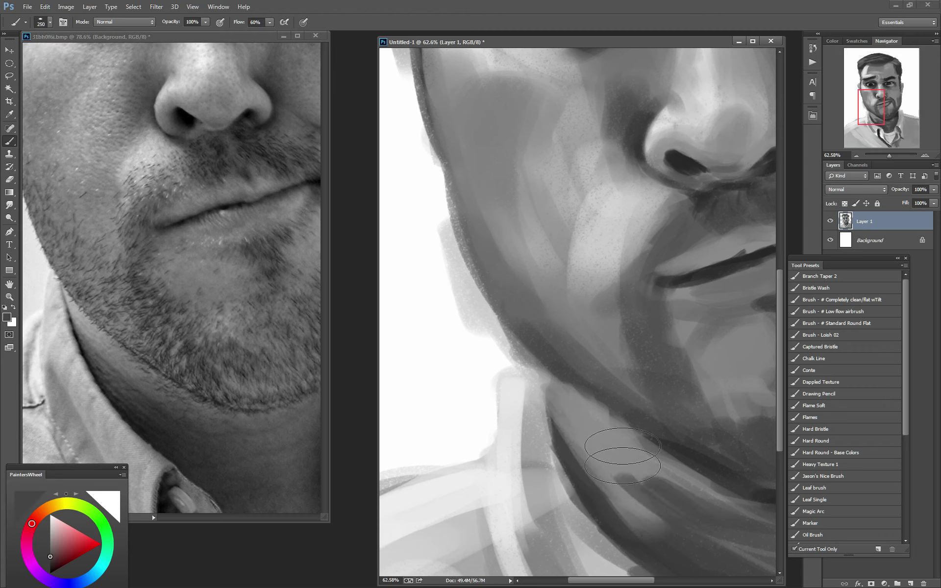
mouse_move(622, 456)
left_mouse_down()
mouse_move(626, 441)
mouse_move(646, 485)
left_mouse_up()
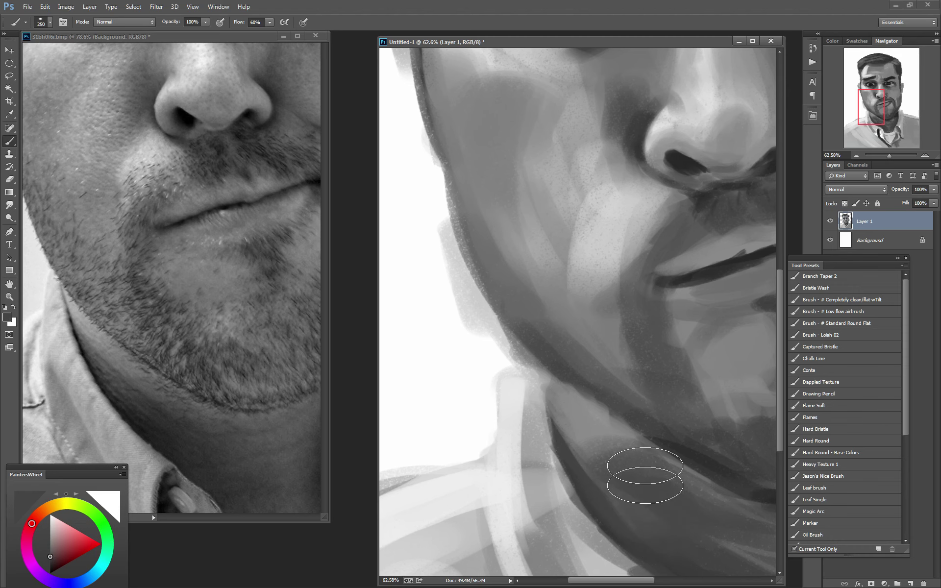
Paint and darken a shadow line along the jawline, then lighten its edge
left_click(710, 274, "alt")
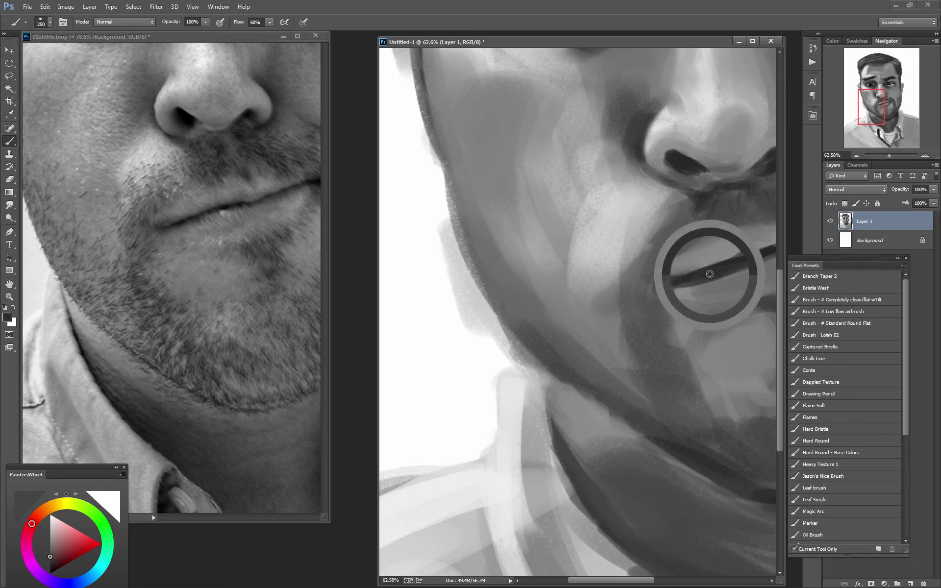
key("bracketleft")
key("bracketleft")
key("bracketleft")
key("bracketleft")
key("bracketleft")
key("bracketleft")
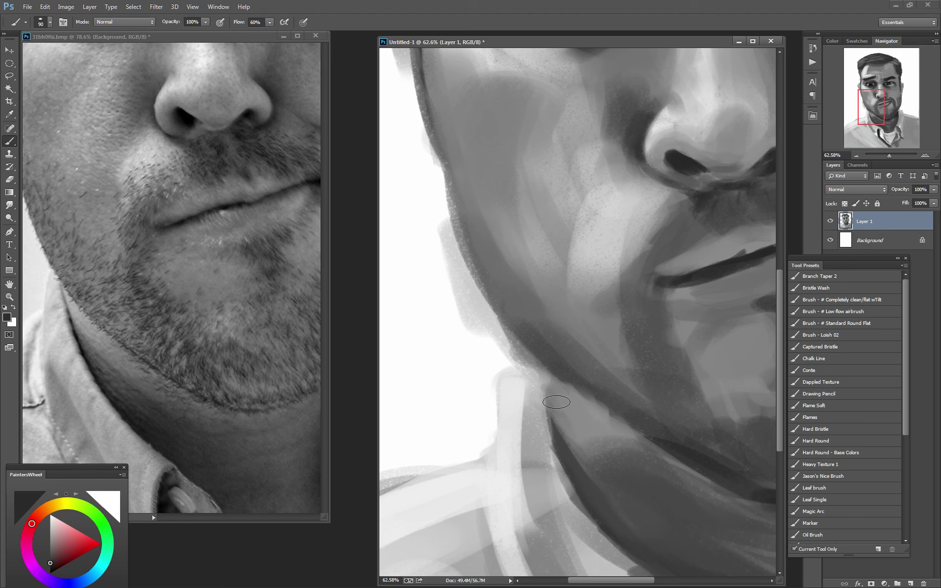
mouse_move(557, 396)
left_mouse_down()
mouse_move(586, 489)
mouse_move(634, 530)
left_mouse_up()
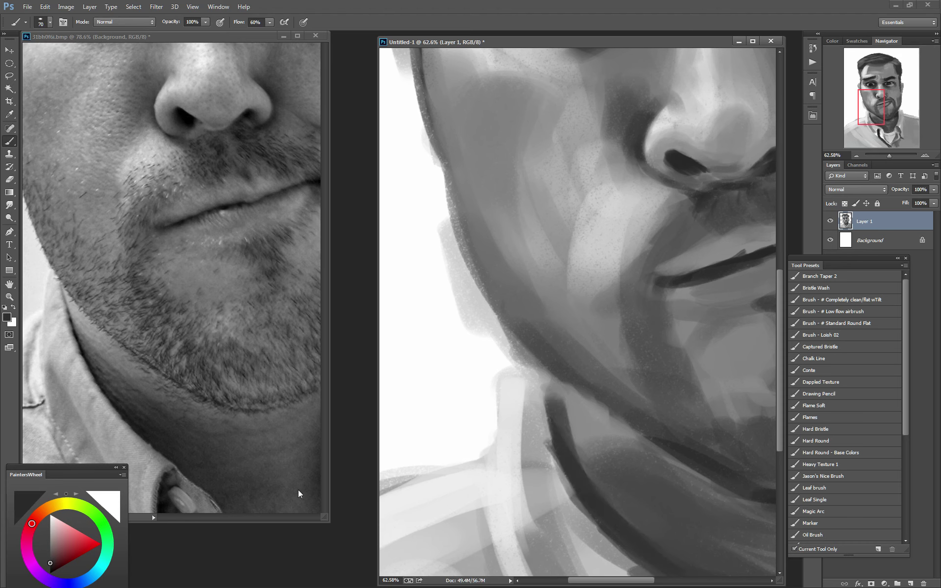
left_click_drag(51, 564, 52, 567)
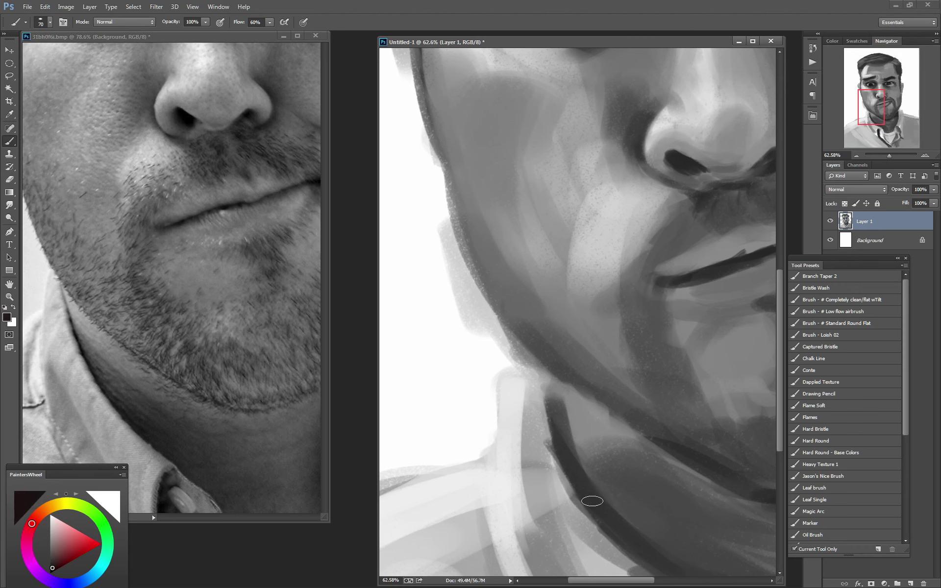
mouse_move(581, 483)
left_mouse_down()
mouse_move(609, 510)
mouse_move(570, 447)
mouse_move(560, 386)
left_mouse_up()
left_click(648, 519, "alt")
left_click(583, 433, "alt")
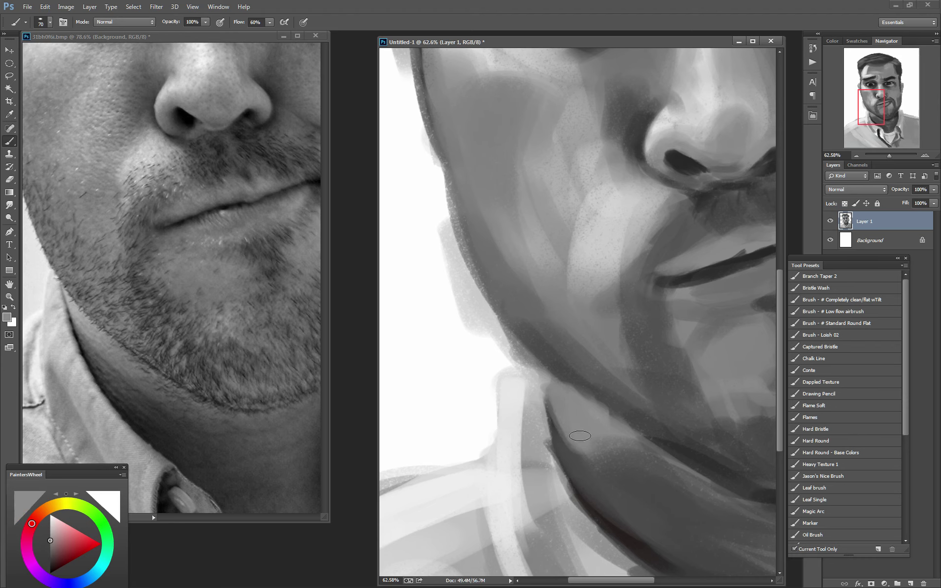
mouse_move(582, 310)
left_mouse_down()
mouse_move(478, 388)
mouse_move(584, 246)
left_mouse_up()
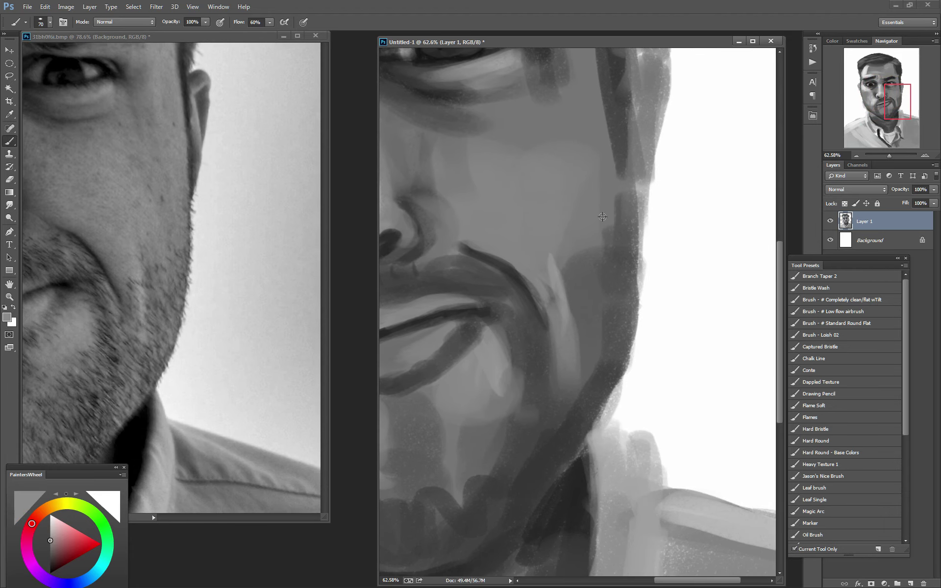
Lighten the jaw and cheek edges and smooth the forehead above the eyebrow
left_click(138, 223, "alt")
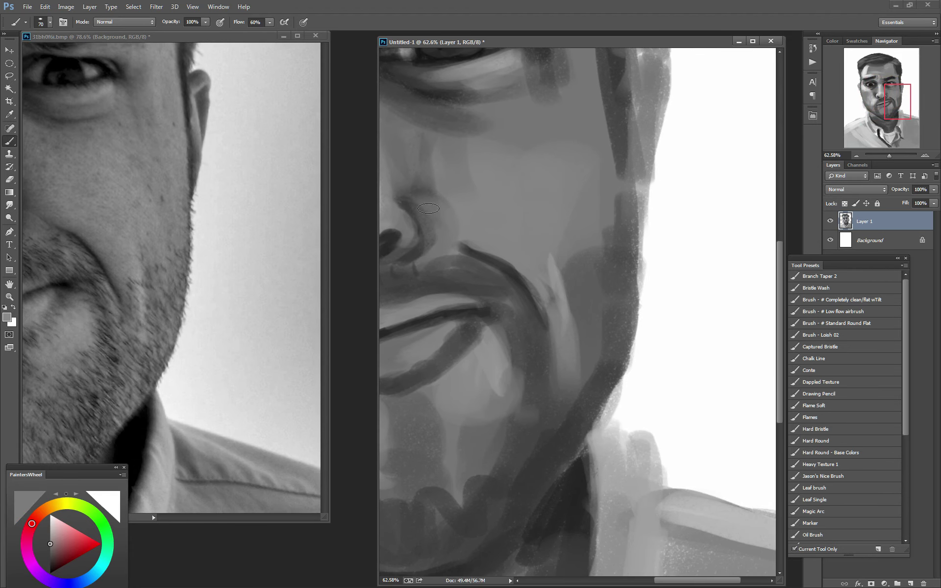
left_click(556, 261, "alt")
left_click_drag(556, 223, 570, 252)
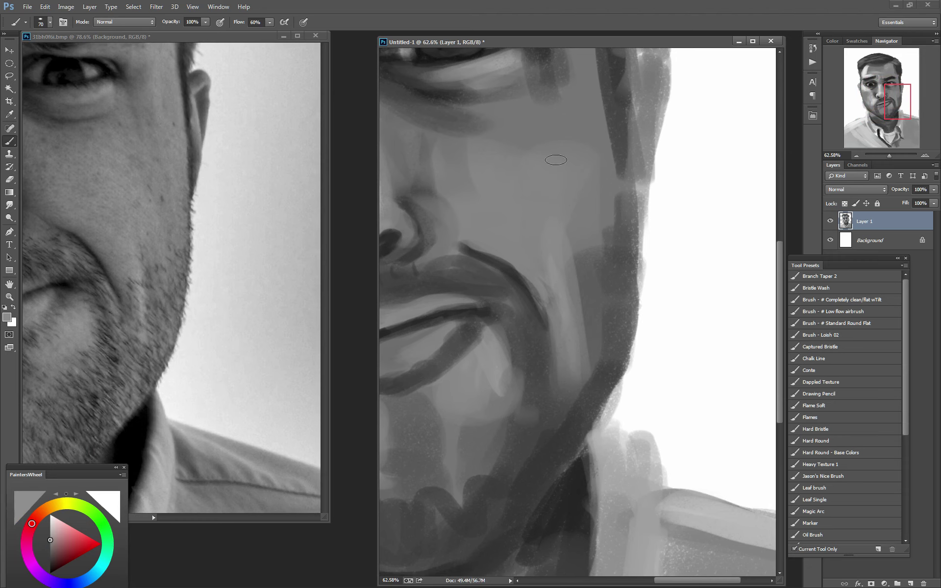
key("bracketright")
key("bracketright")
key("bracketright")
mouse_move(590, 63)
left_mouse_down()
mouse_move(607, 191)
mouse_move(579, 397)
mouse_move(546, 409)
mouse_move(532, 441)
left_mouse_up()
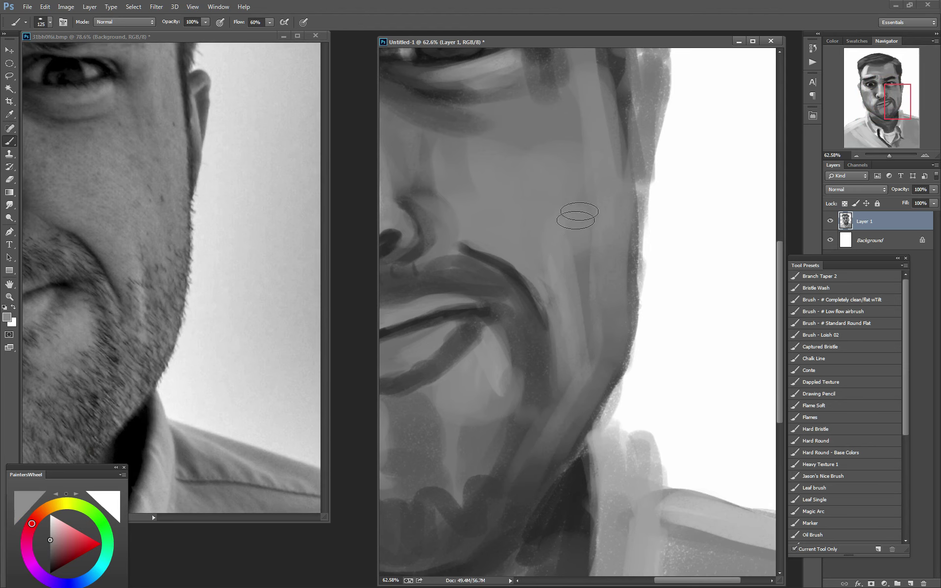
left_click_drag(540, 162, 575, 447)
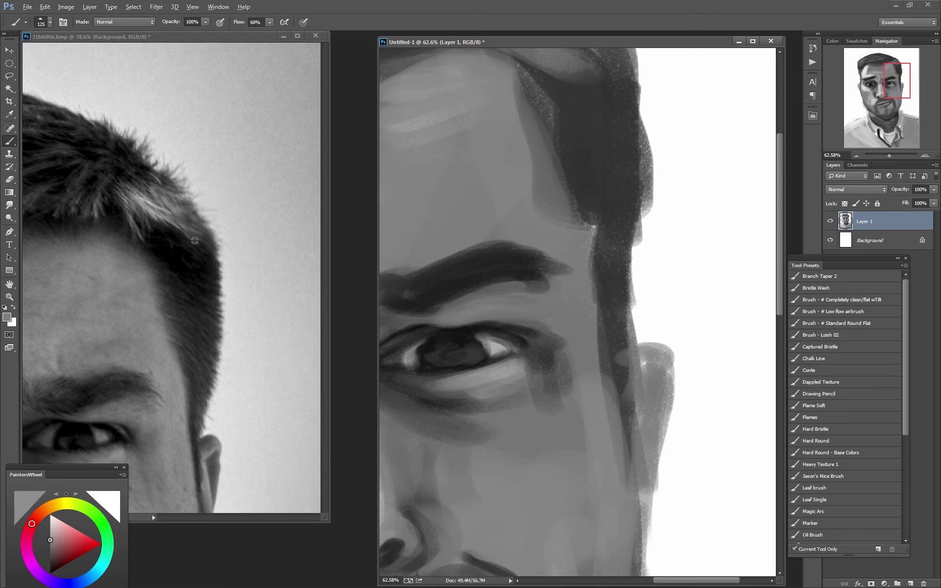
mouse_move(493, 95)
left_mouse_down()
mouse_move(556, 221)
mouse_move(525, 210)
mouse_move(542, 246)
left_mouse_up()
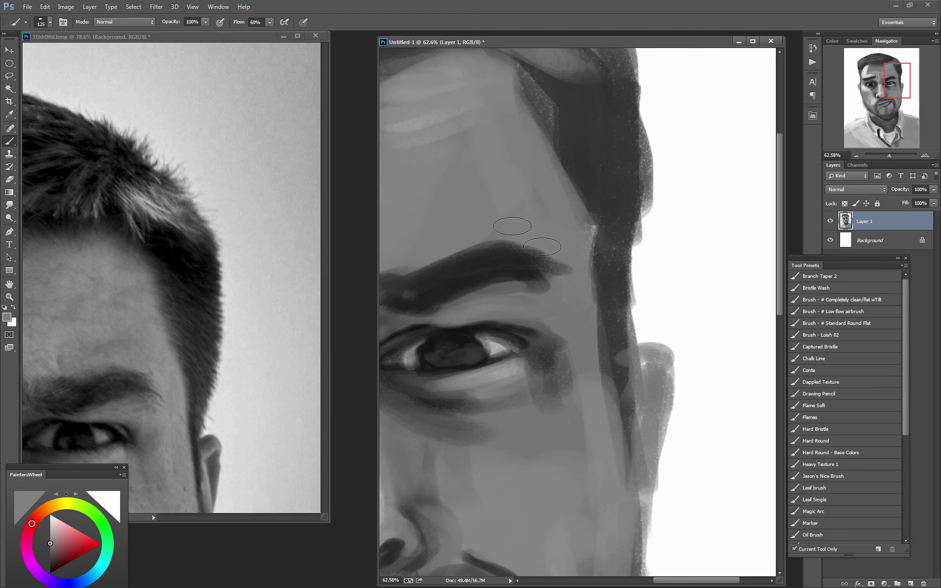
Undo stray light strokes over the hair and extend dark hair down the temple
left_click_drag(379, 265, 339, 265)
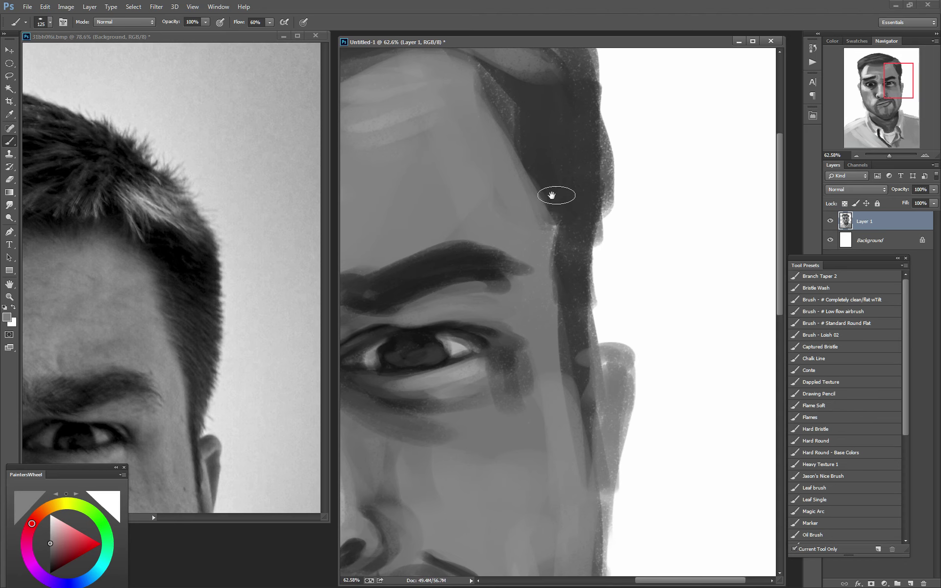
left_click_drag(539, 168, 542, 162)
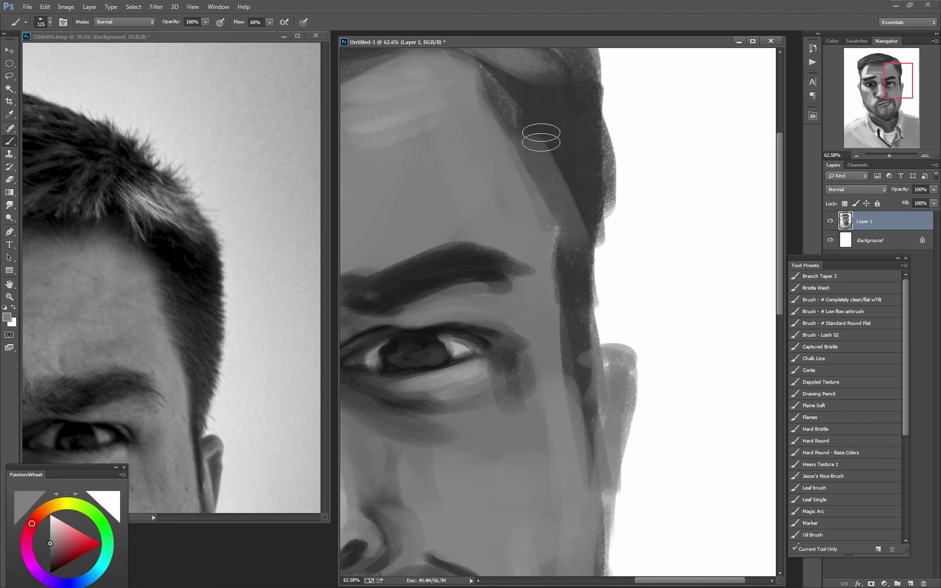
key("ctrl+z")
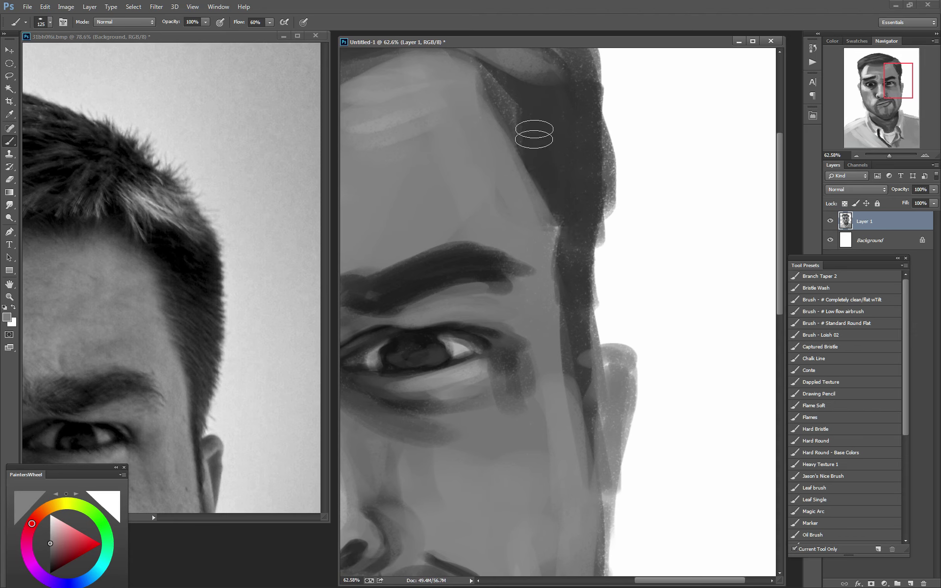
left_click(535, 140, "alt")
left_click_drag(544, 171, 567, 269)
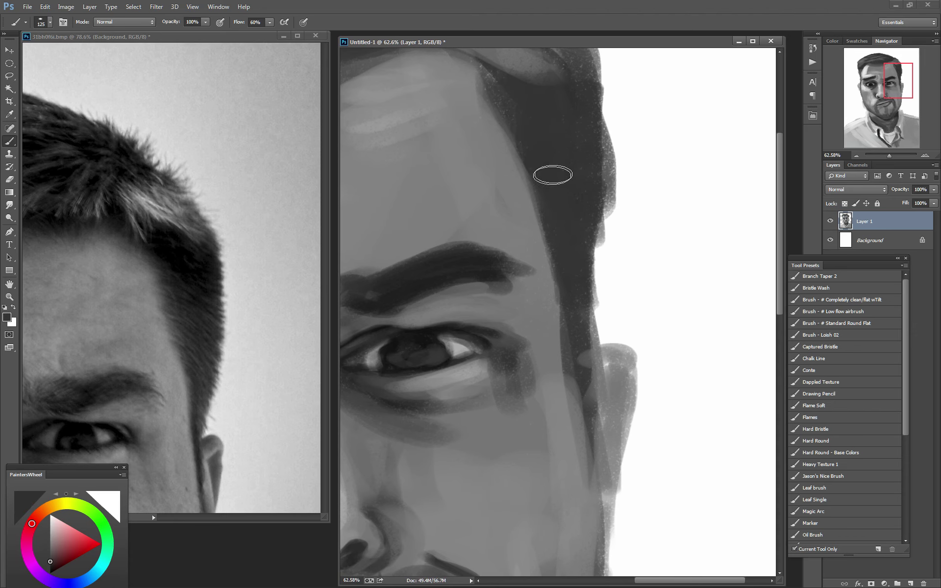
left_click_drag(542, 236, 740, 319)
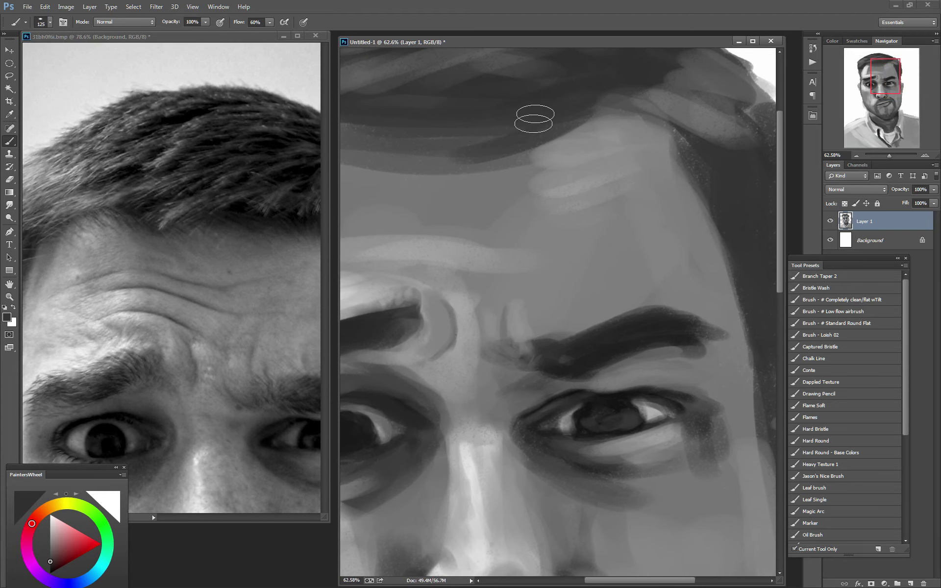
Darken the hair across the top of the head with the eyebrow's grey
left_click(606, 354, "alt")
mouse_move(421, 130)
left_mouse_down()
mouse_move(505, 101)
mouse_move(531, 112)
mouse_move(462, 147)
mouse_move(510, 147)
mouse_move(528, 98)
mouse_move(582, 80)
left_mouse_up()
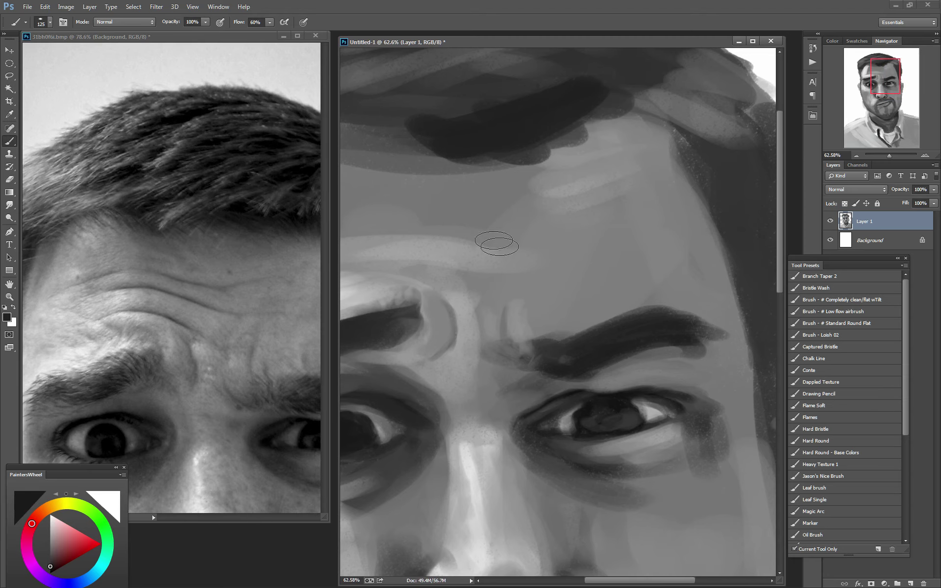
mouse_move(498, 242)
left_mouse_down()
mouse_move(578, 237)
mouse_move(516, 195)
left_mouse_up()
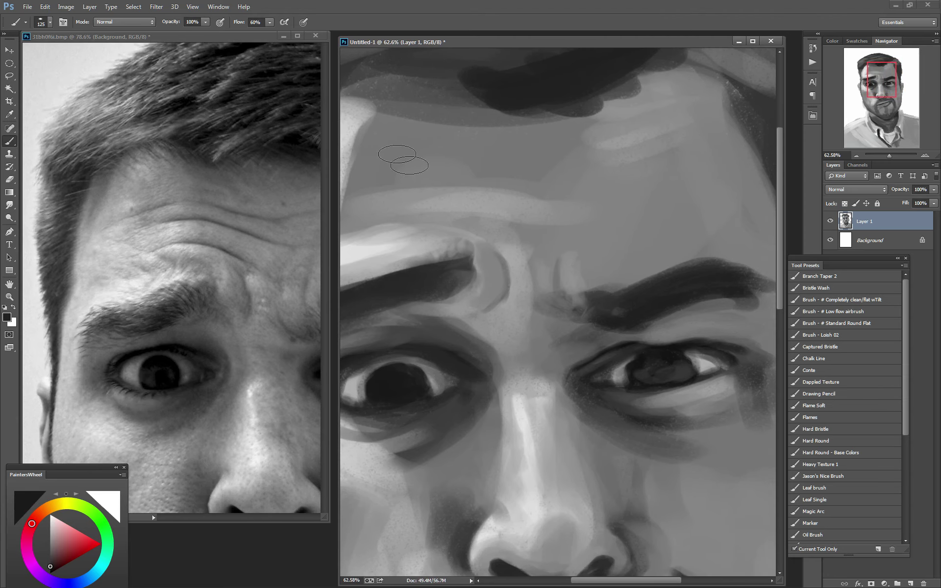
Draw thin forehead wrinkle lines with the Loish 02 brush, redoing the top one
left_click(835, 301)
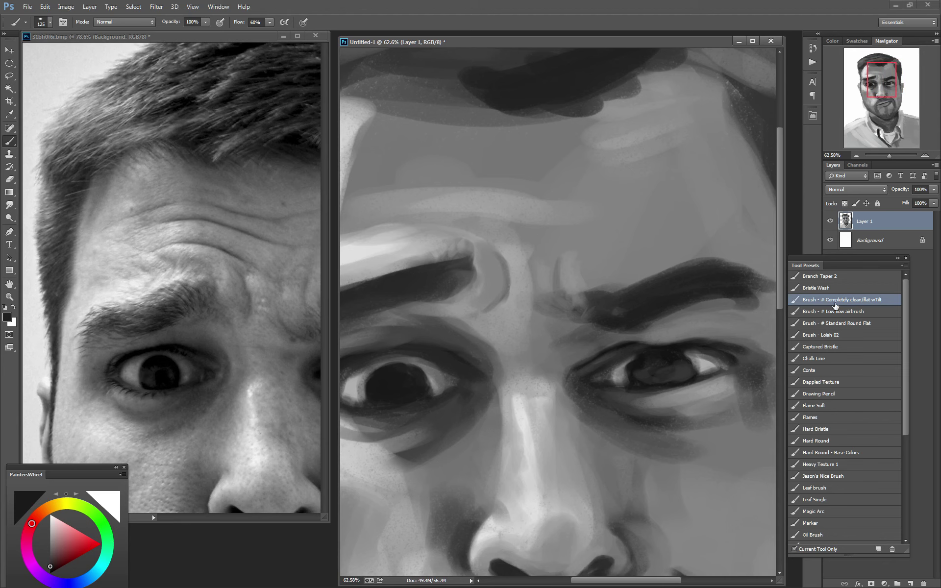
left_click(835, 335)
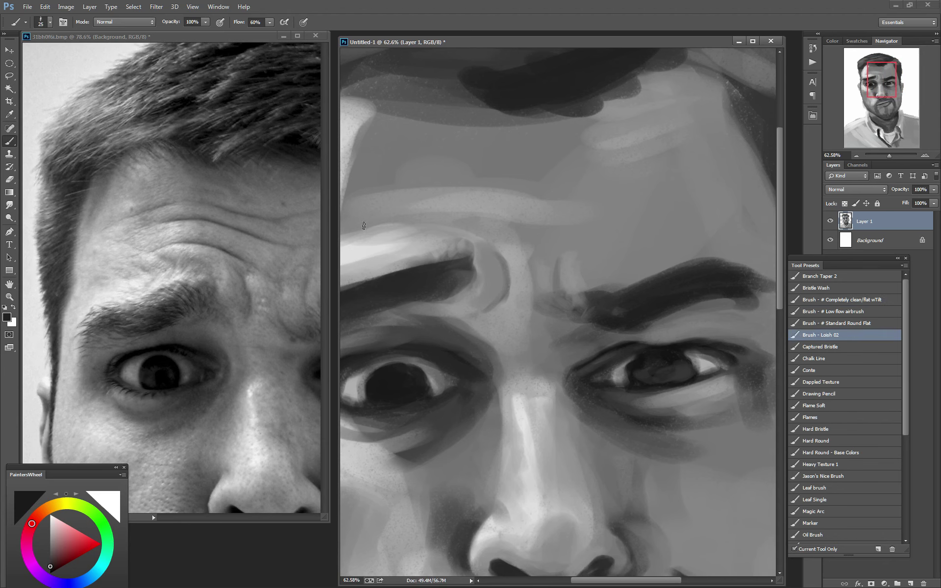
left_click_drag(352, 232, 454, 232)
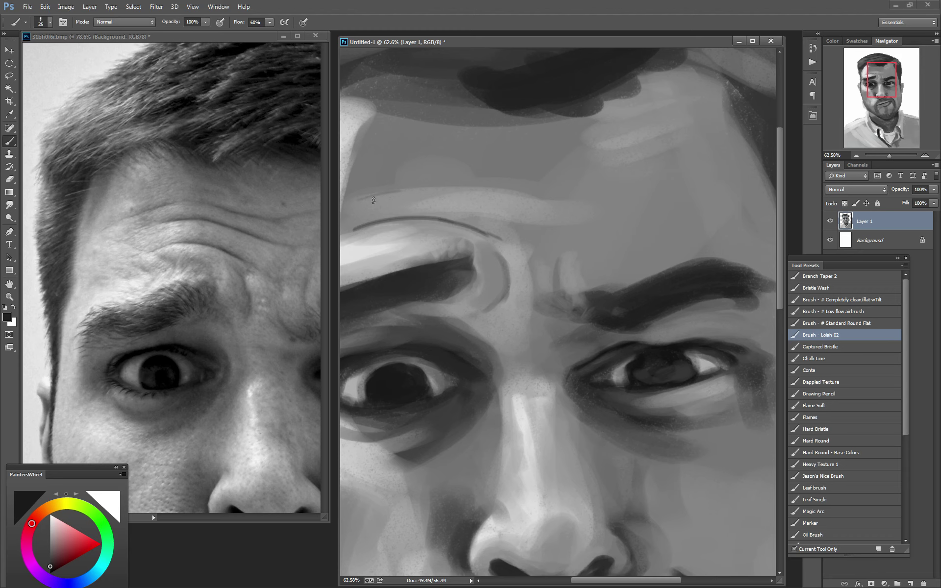
left_click_drag(398, 191, 517, 208)
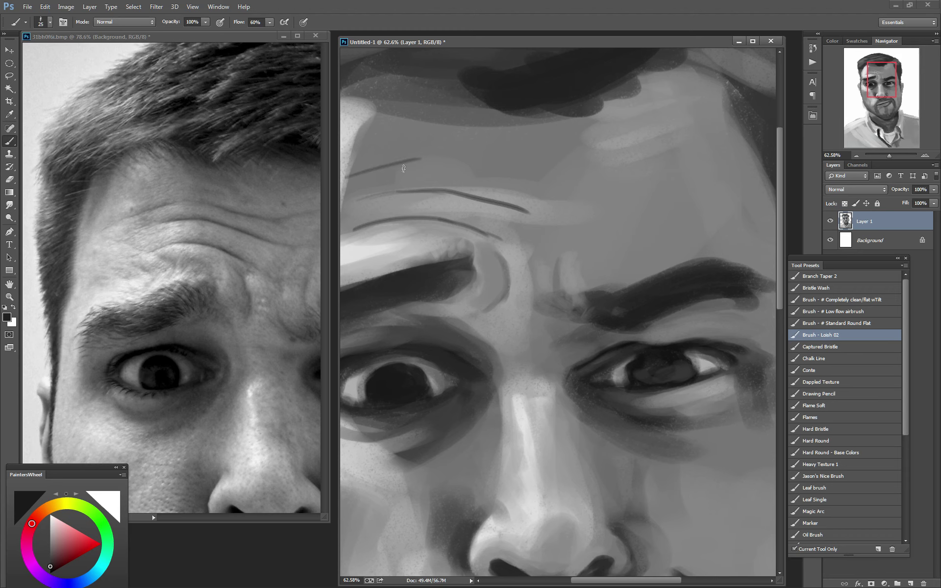
left_click_drag(434, 167, 513, 200)
key("ctrl+z")
left_click_drag(419, 158, 526, 189)
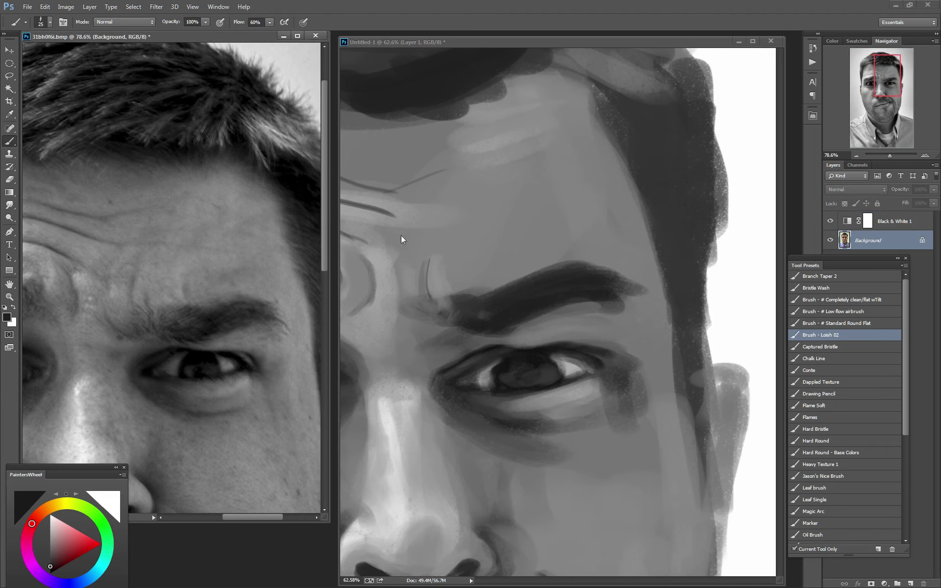
left_click(401, 239)
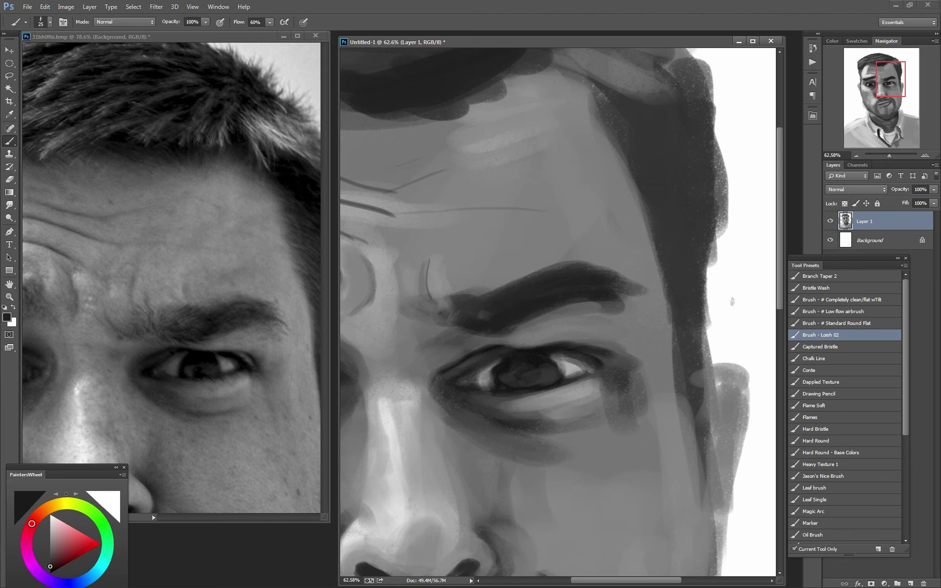
With the Standard Round Flat brush, lighten the brow edge, forehead, beside the eye and under-eye patch
left_click(849, 347)
left_click(810, 323)
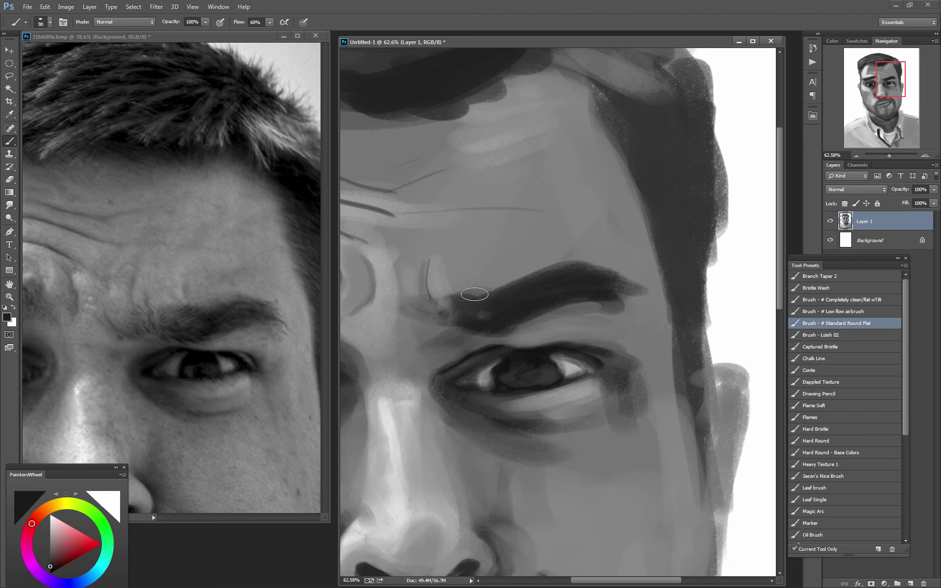
left_click(169, 281, "alt")
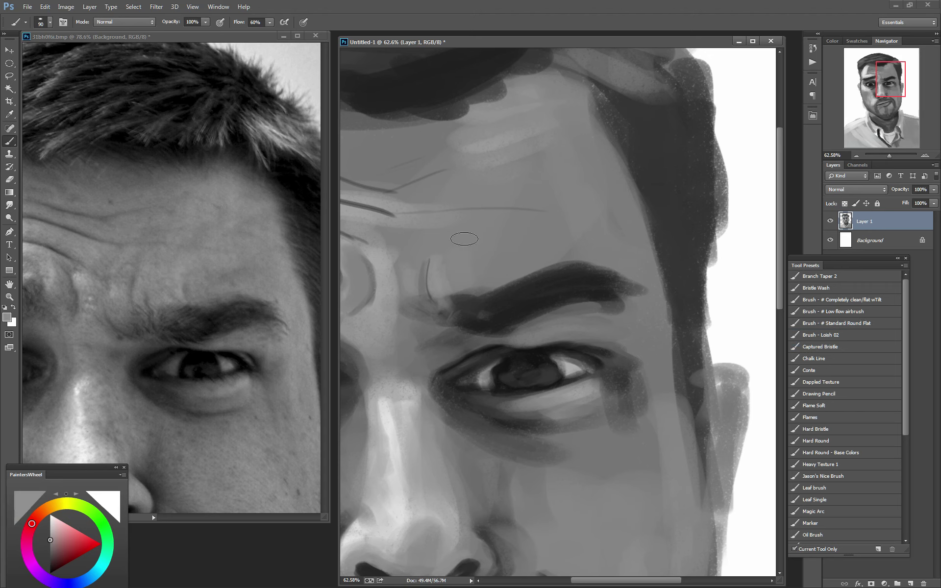
left_click_drag(471, 293, 500, 286)
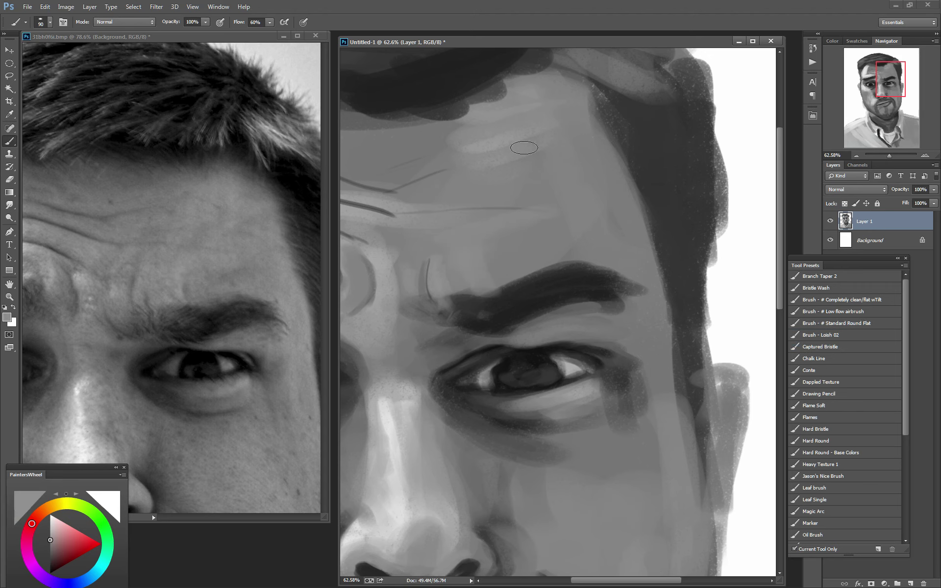
left_click_drag(483, 118, 420, 145)
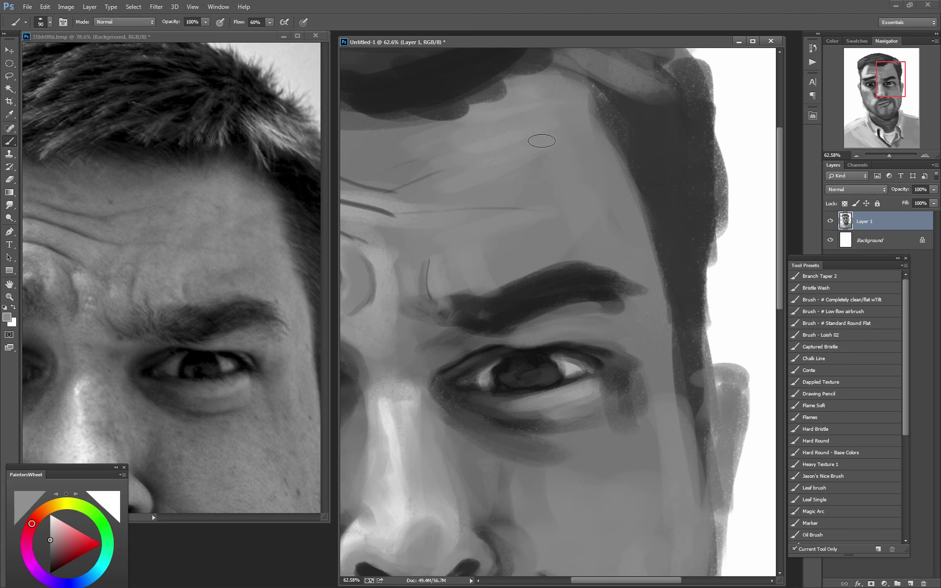
key("bracketright")
key("bracketright")
key("bracketright")
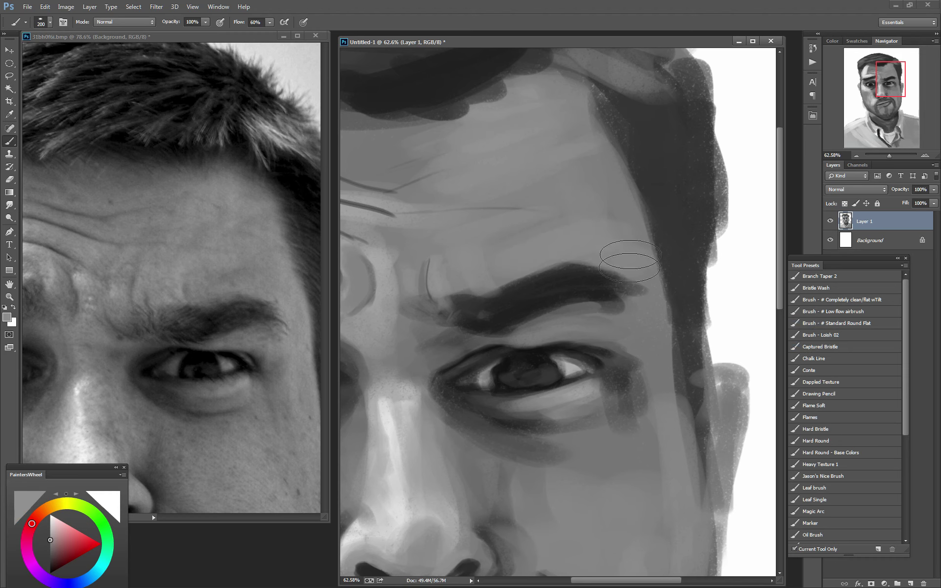
left_click_drag(647, 301, 670, 387)
key("bracketleft")
key("bracketleft")
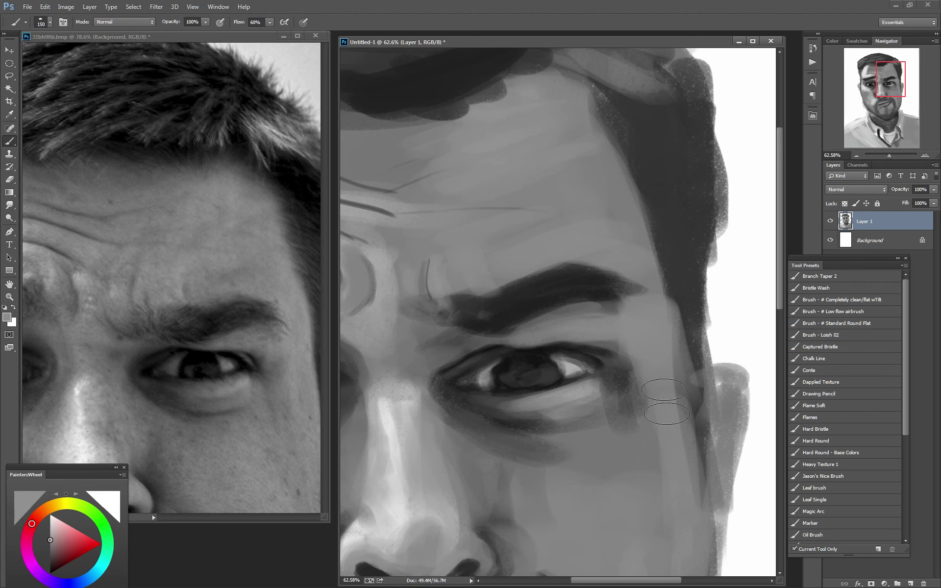
left_click_drag(651, 416, 652, 408)
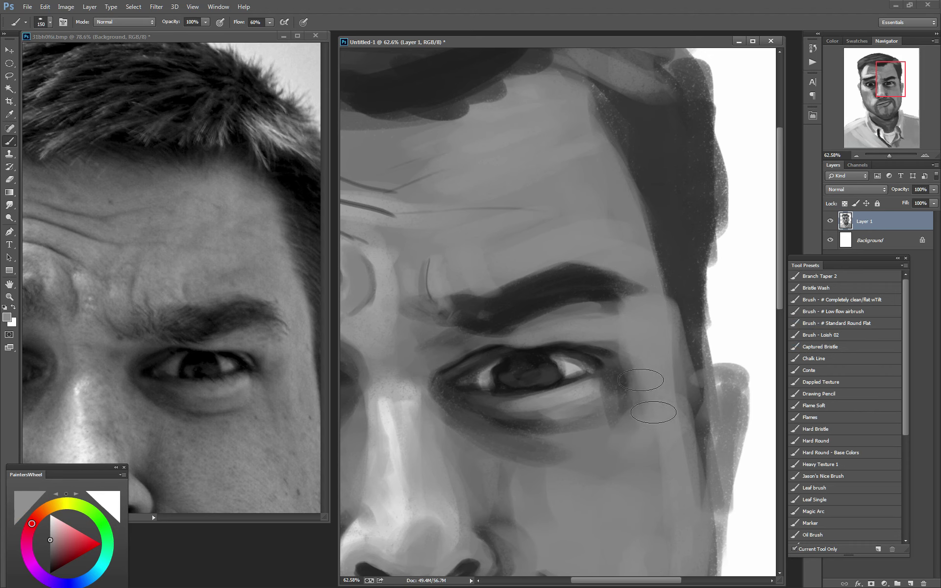
Paint a darker shadow curving under the eye with a 100 brush
left_click(597, 476, "alt")
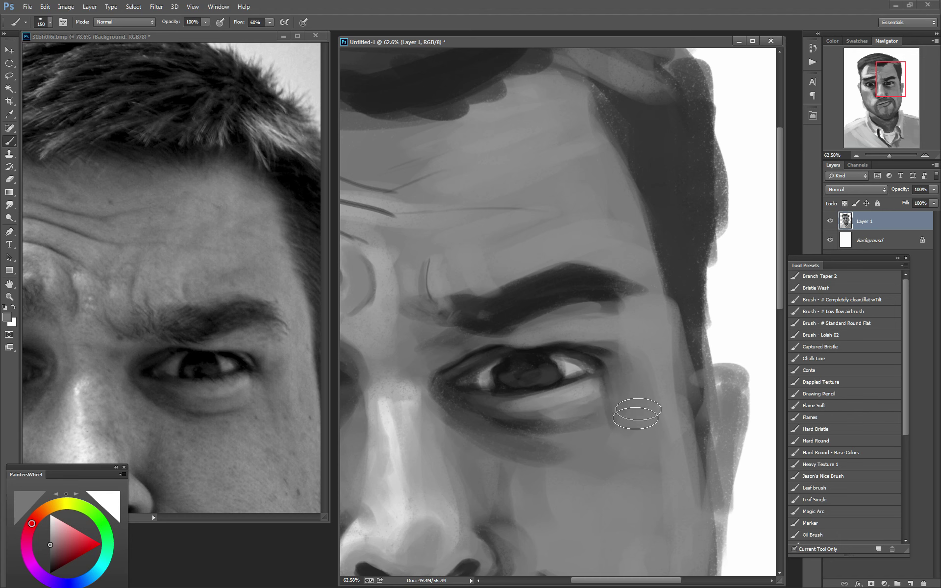
key("bracketleft")
key("bracketleft")
left_click(513, 446, "alt")
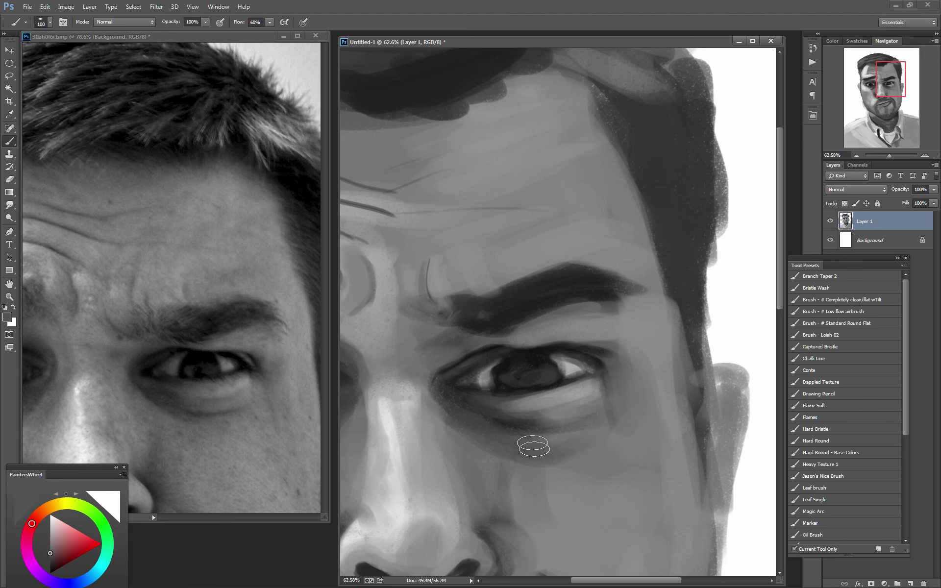
left_click_drag(574, 427, 654, 472)
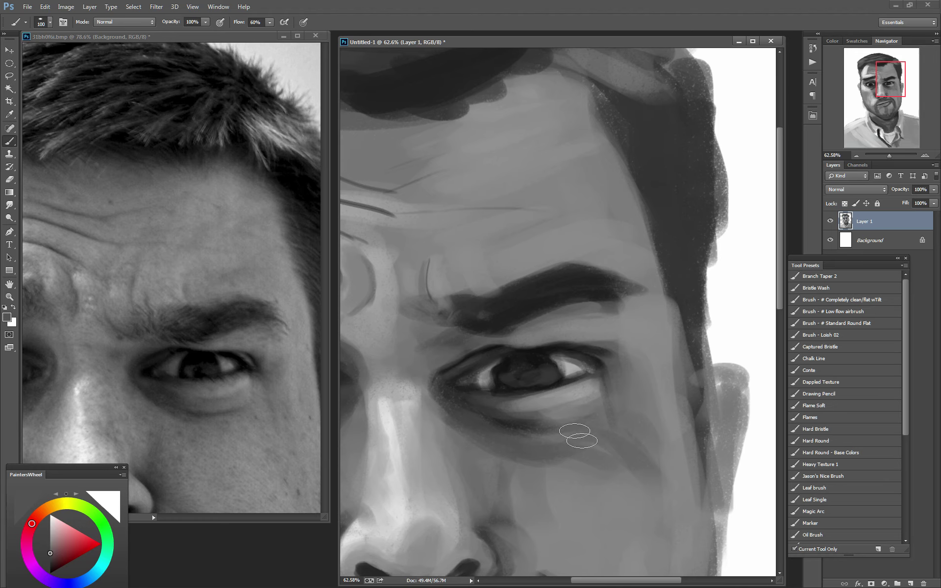
mouse_move(507, 344)
left_mouse_down()
mouse_move(663, 379)
mouse_move(653, 398)
left_mouse_up()
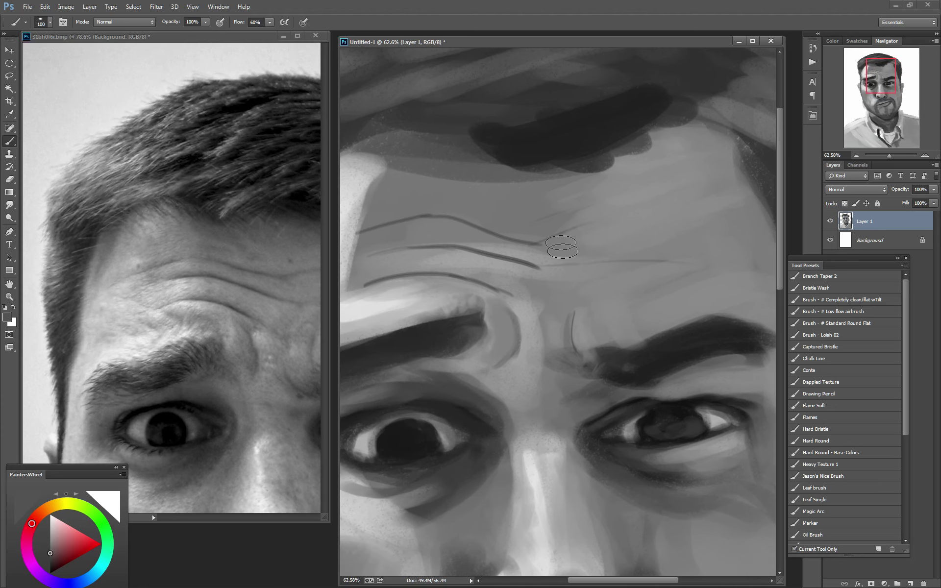
Fill the hairline with dark hair strokes using a 200 brush
left_click_drag(505, 147, 357, 139)
left_click_drag(445, 122, 448, 118)
key("bracketright")
key("bracketright")
key("bracketright")
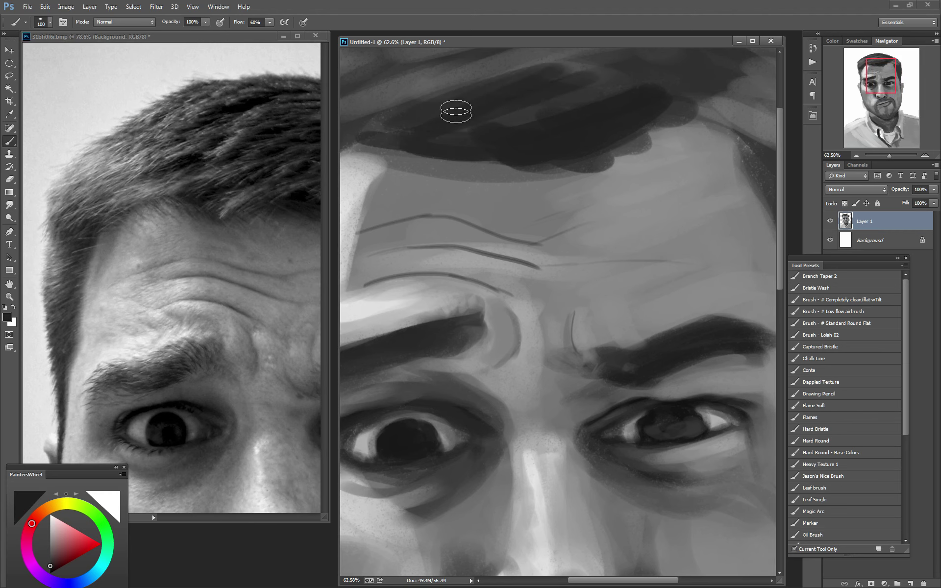
mouse_move(521, 116)
left_mouse_down()
mouse_move(603, 78)
mouse_move(560, 116)
mouse_move(467, 147)
mouse_move(415, 143)
left_mouse_up()
left_click_drag(532, 137, 462, 157)
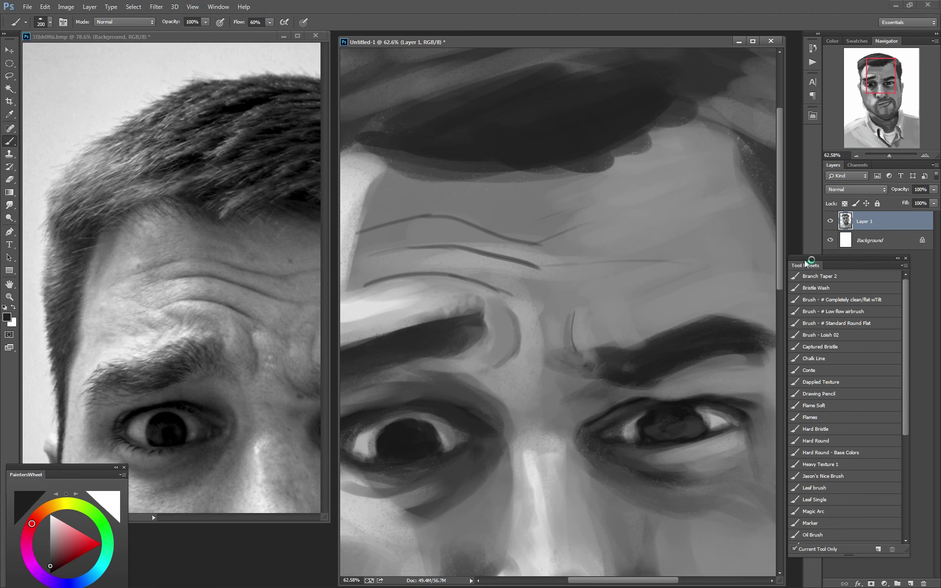
Soften the hair's lower edge with grey using the Standard Round Flat brush
left_click(838, 300)
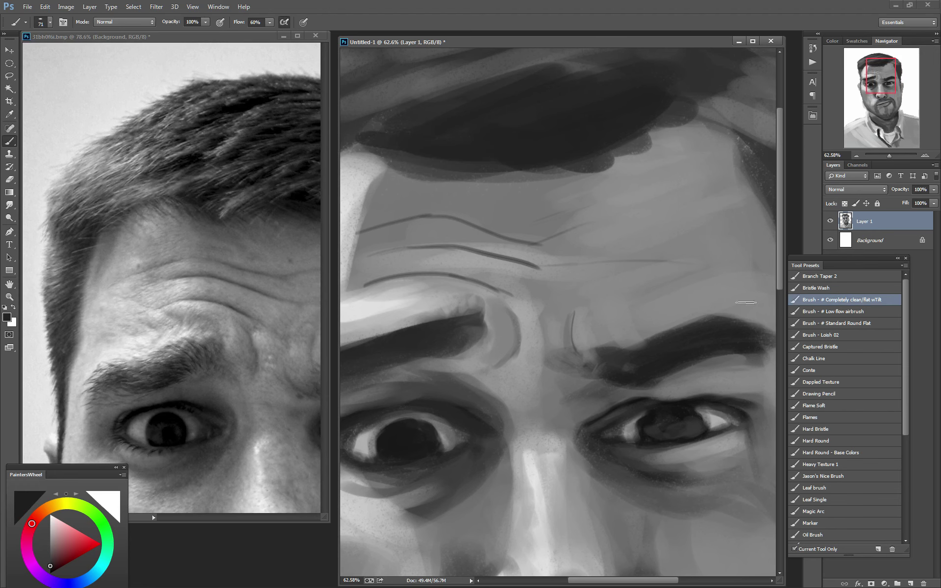
key("bracketleft")
key("bracketleft")
key("bracketleft")
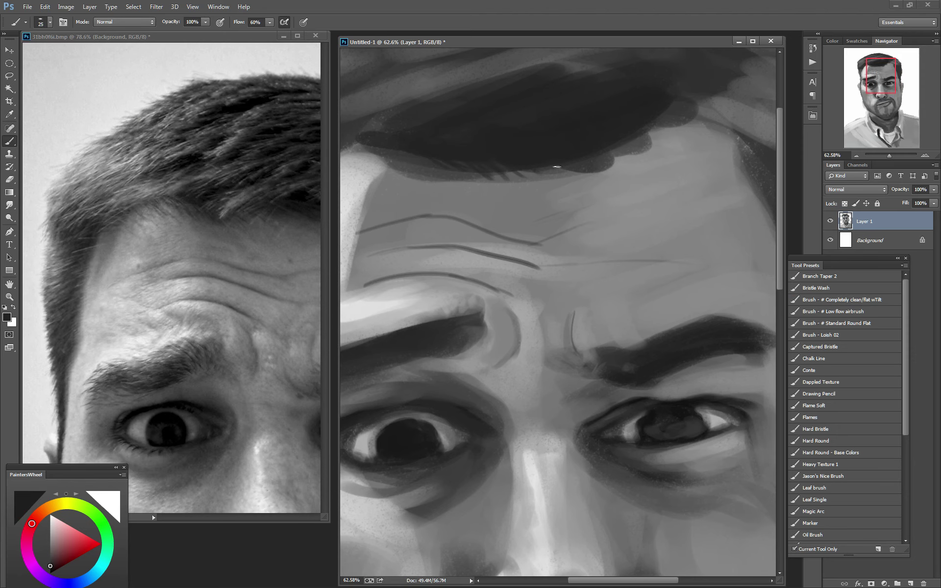
left_click_drag(576, 167, 487, 191)
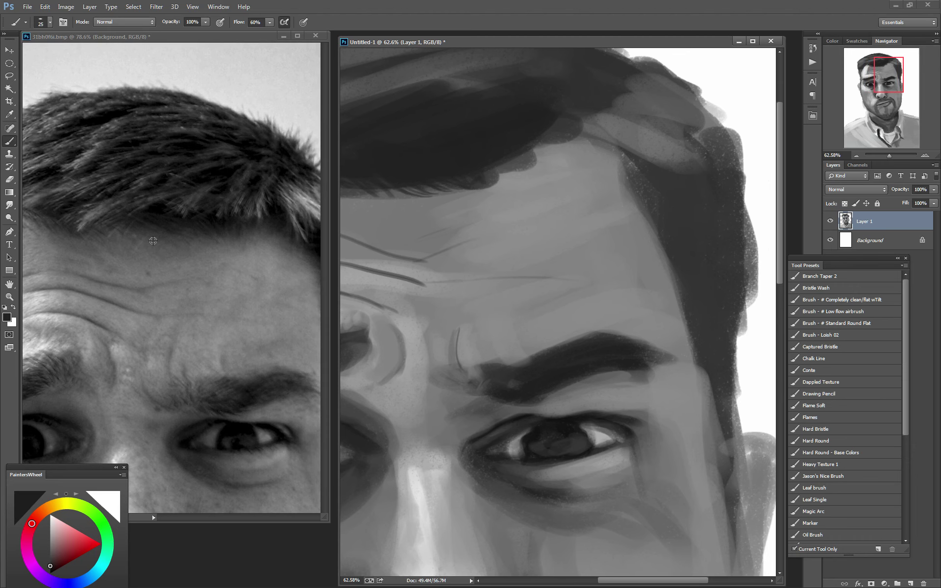
left_click(836, 322)
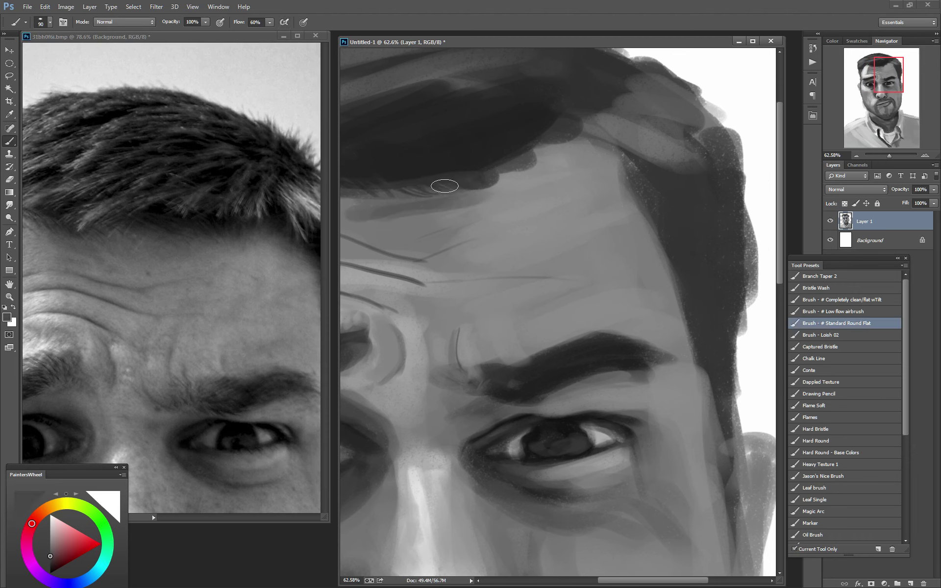
mouse_move(542, 147)
left_mouse_down()
mouse_move(413, 163)
mouse_move(561, 135)
mouse_move(630, 158)
left_mouse_up()
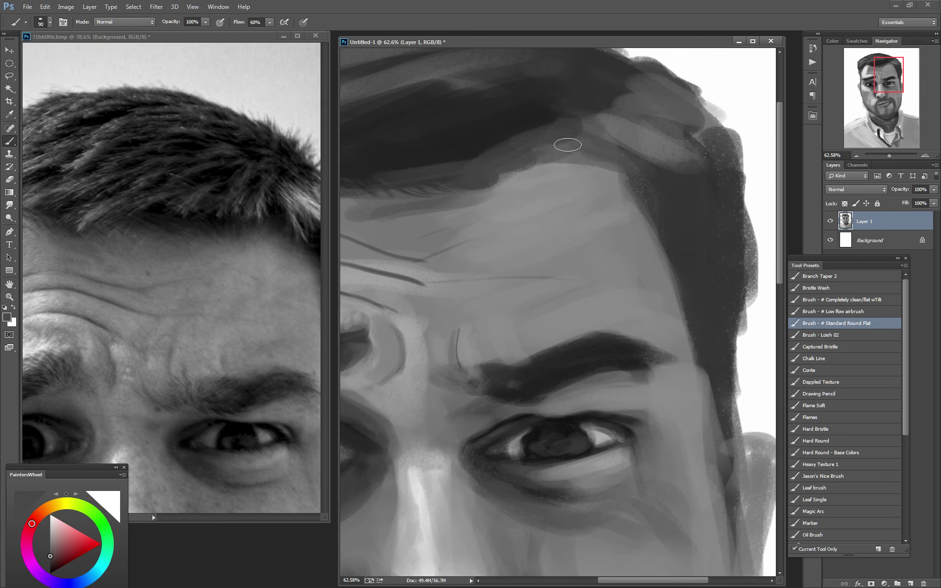
Paint lighter skin-tone strokes across the forehead
left_click(562, 174, "alt")
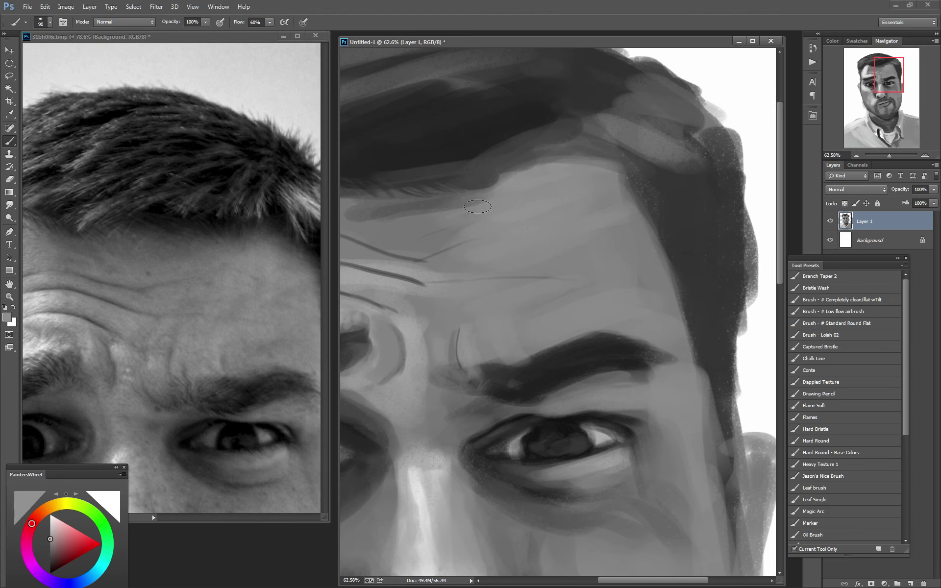
left_click_drag(357, 203, 456, 201)
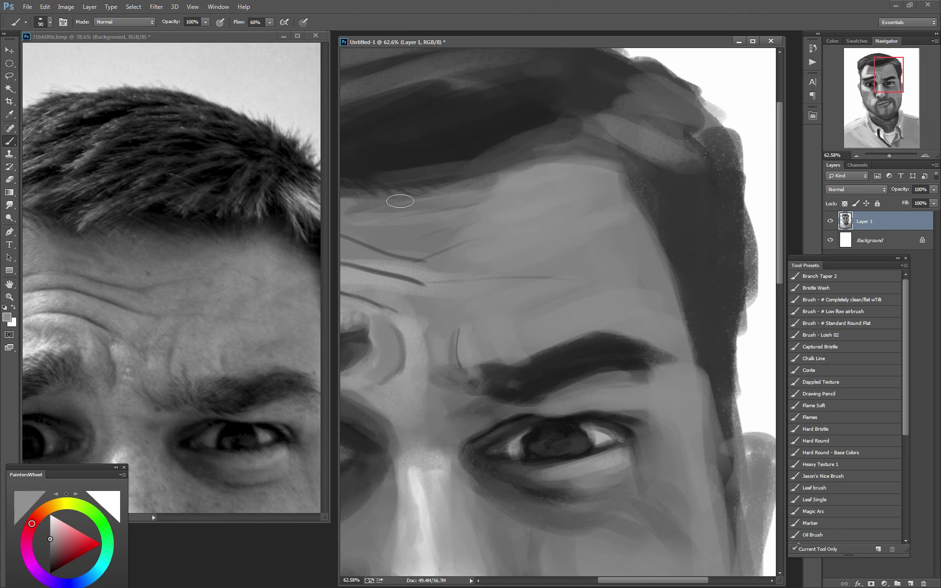
left_click_drag(505, 240, 740, 231)
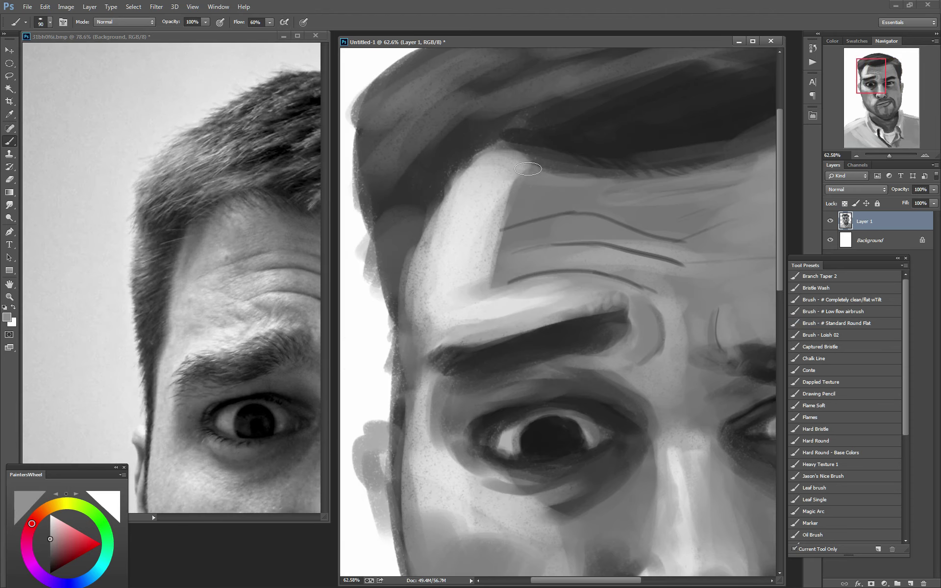
Lighten the left forehead between the wrinkles and the temple edge of the face
mouse_move(509, 169)
left_mouse_down()
mouse_move(475, 241)
mouse_move(480, 216)
mouse_move(461, 220)
mouse_move(500, 150)
mouse_move(479, 237)
left_mouse_up()
mouse_move(529, 191)
left_mouse_down()
mouse_move(485, 245)
mouse_move(555, 218)
mouse_move(483, 273)
left_mouse_up()
left_click(476, 243, "alt")
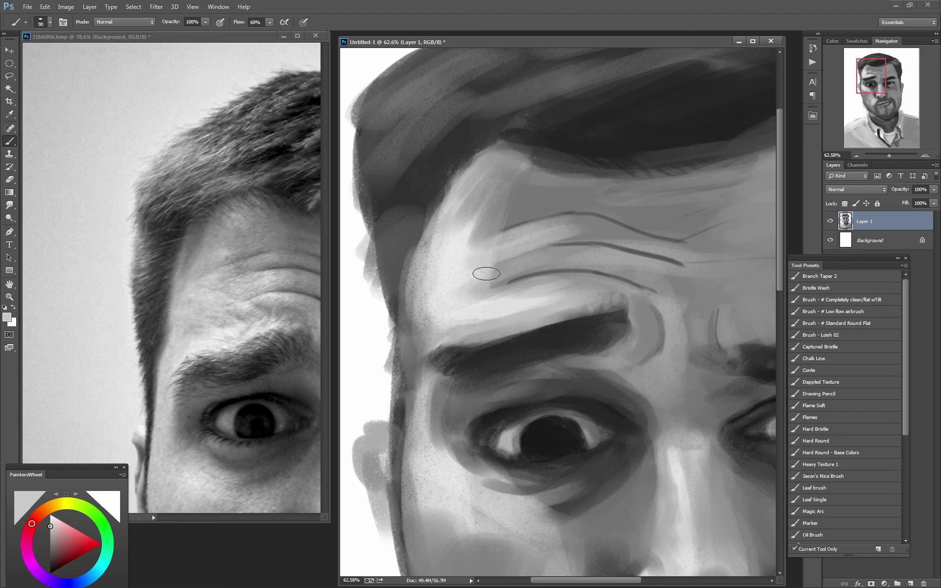
mouse_move(573, 247)
left_mouse_down()
mouse_move(473, 273)
mouse_move(476, 236)
mouse_move(520, 196)
mouse_move(536, 193)
mouse_move(474, 173)
left_mouse_up()
left_click_drag(421, 296, 421, 387)
mouse_move(414, 270)
left_mouse_down()
mouse_move(412, 421)
mouse_move(410, 392)
left_mouse_up()
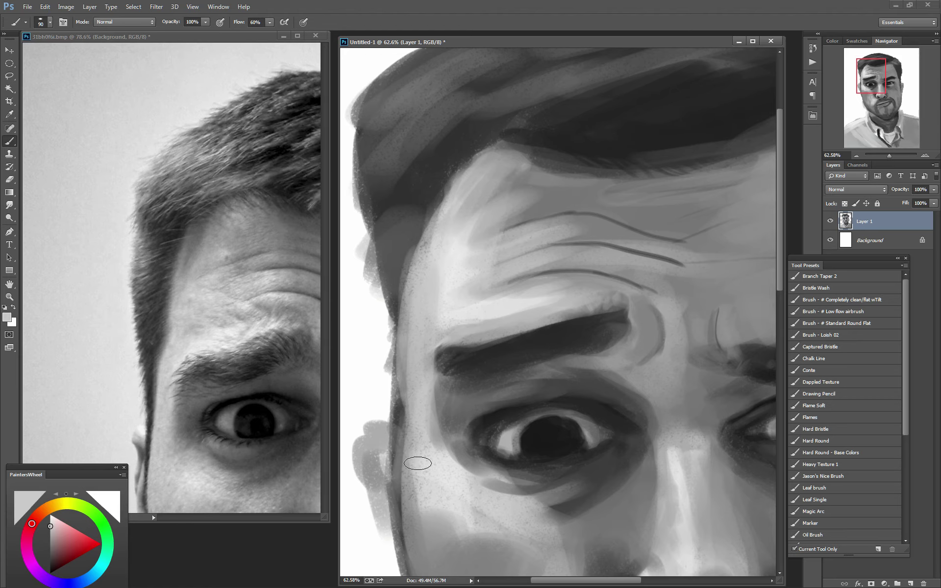
Paint smooth lighter grey down the cheek with brushes of 200 and 175
left_click_drag(420, 458, 416, 227)
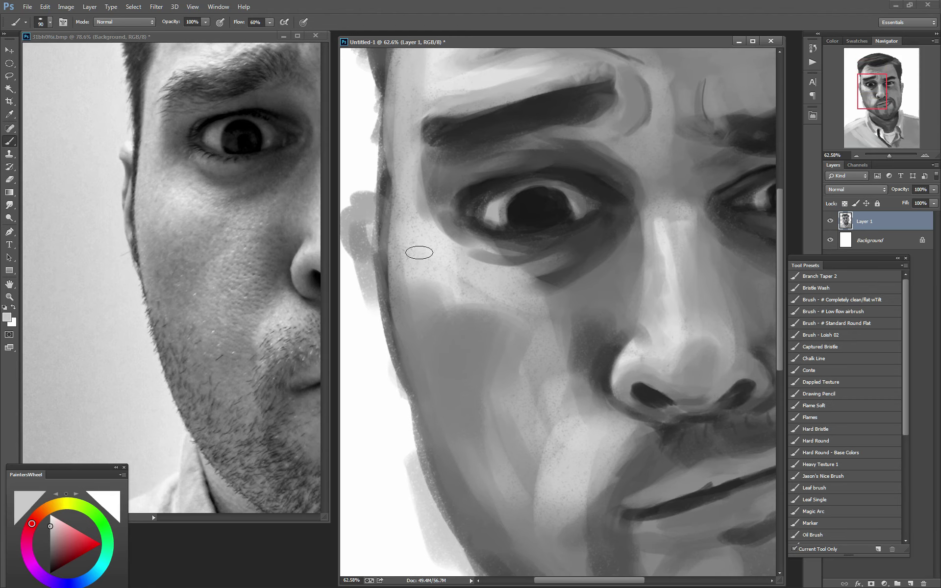
left_click(428, 304, "alt")
key("bracketright")
key("bracketright")
key("bracketright")
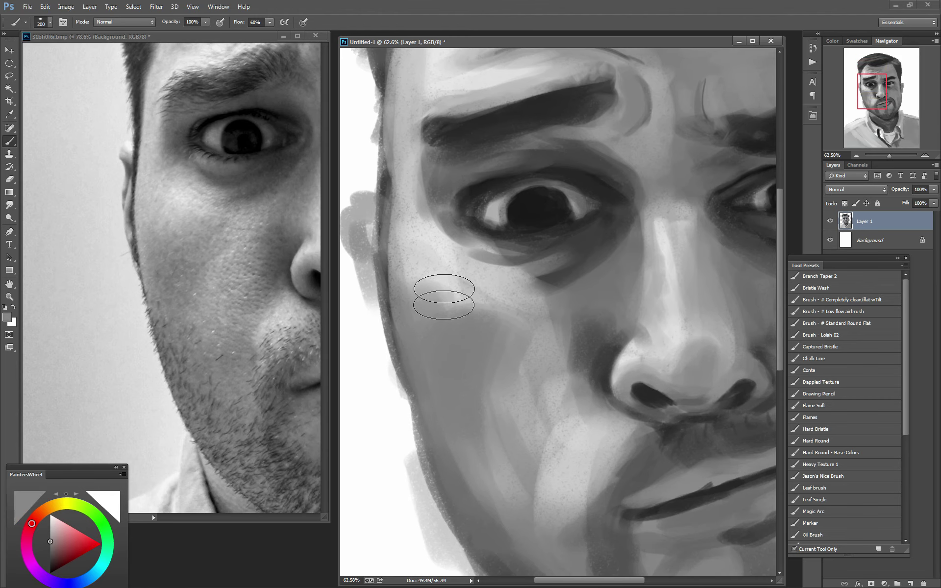
left_click_drag(465, 306, 506, 412)
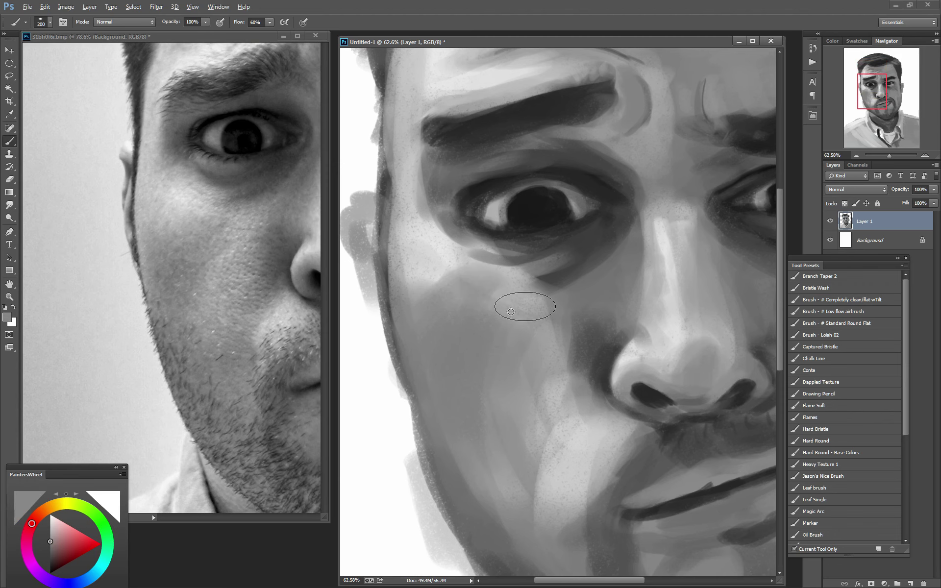
left_click(509, 294, "alt")
key("bracketleft")
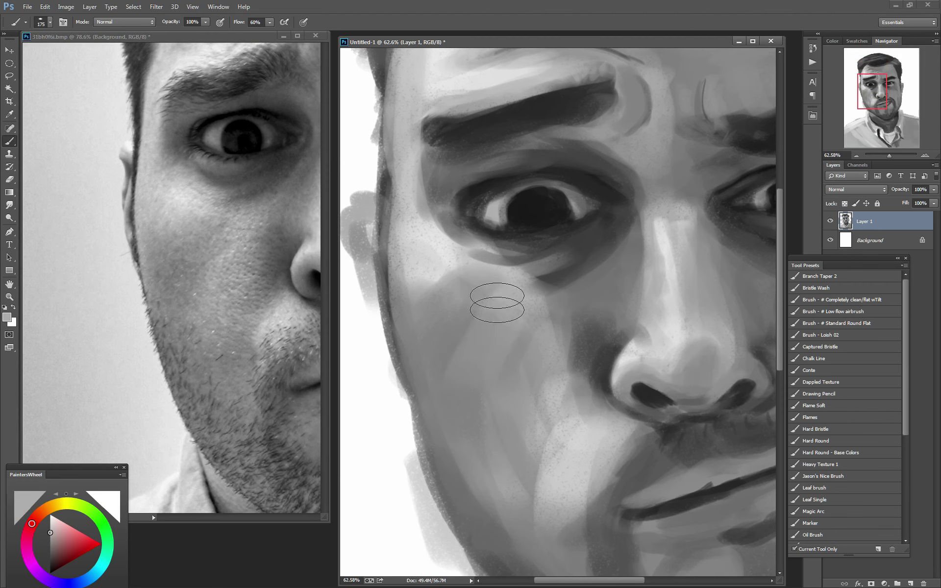
left_click_drag(493, 304, 482, 424)
Lighten under the eye, brighten the nose-bridge highlight and blend the left cheek
mouse_move(447, 283)
left_mouse_down()
mouse_move(420, 252)
mouse_move(487, 273)
mouse_move(453, 250)
mouse_move(500, 261)
mouse_move(445, 246)
mouse_move(507, 271)
mouse_move(583, 258)
mouse_move(542, 284)
mouse_move(546, 301)
left_mouse_up()
left_click_drag(668, 223, 655, 222)
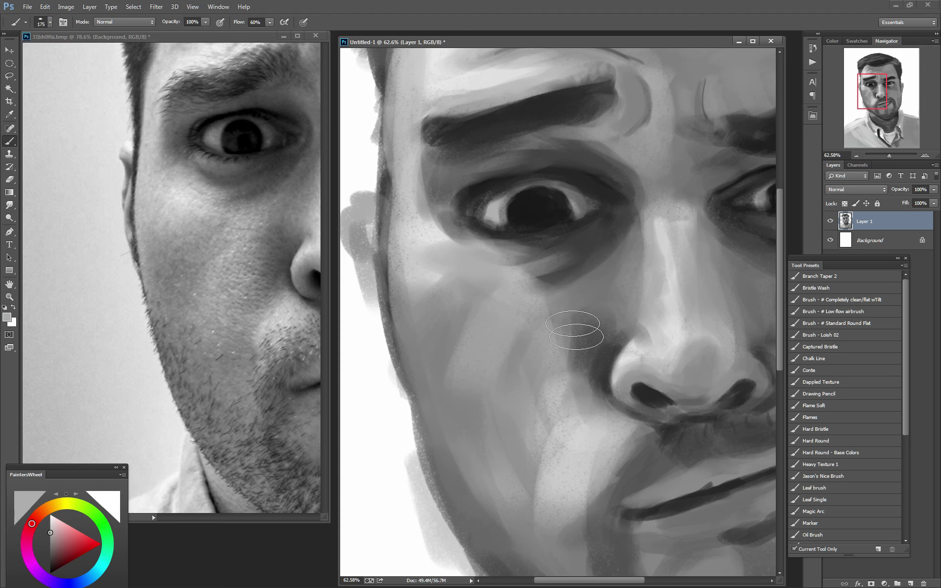
mouse_move(509, 382)
left_mouse_down()
mouse_move(479, 362)
mouse_move(445, 277)
mouse_move(479, 435)
mouse_move(438, 385)
left_mouse_up()
Paint white over the light grey patches along the jaw and neck, then zoom out
scroll(510, 209, "down", 5)
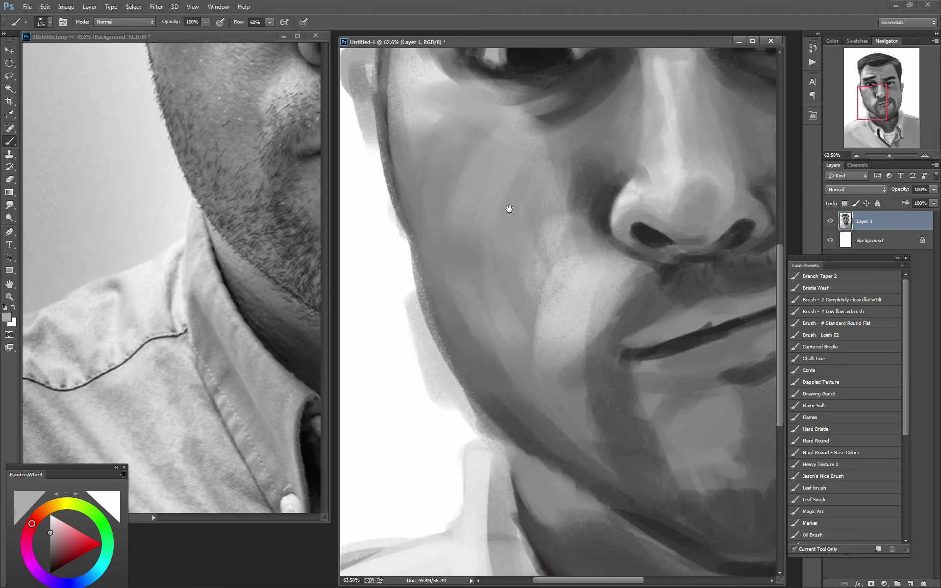
scroll(546, 209, "down", 3)
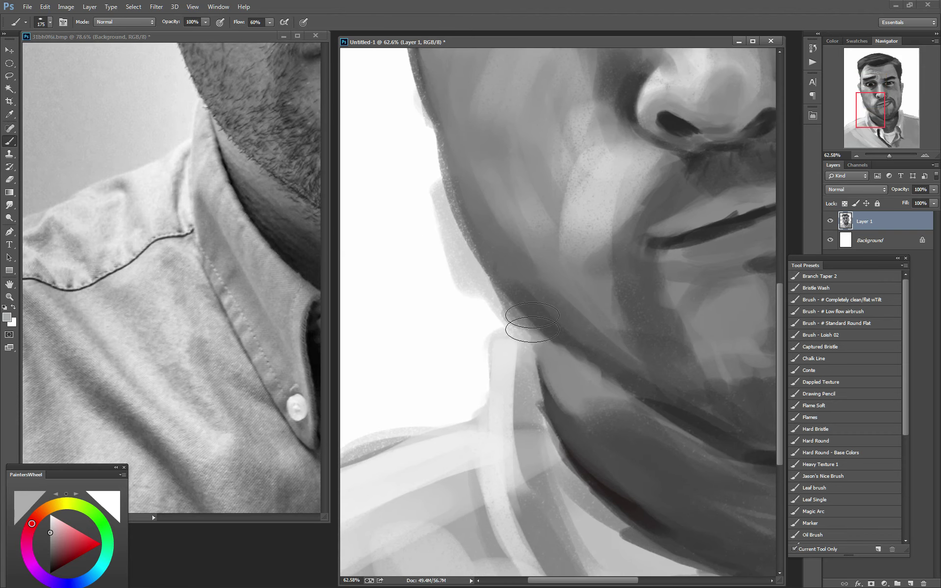
mouse_move(425, 193)
left_mouse_down()
mouse_move(422, 176)
mouse_move(468, 284)
left_mouse_up()
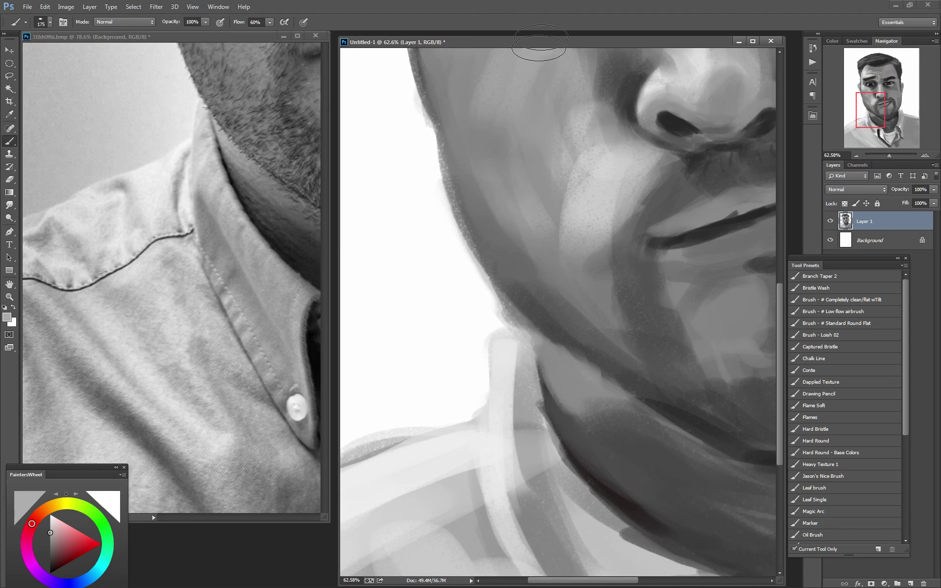
scroll(563, 151, "down", 3)
scroll(563, 151, "down", 6)
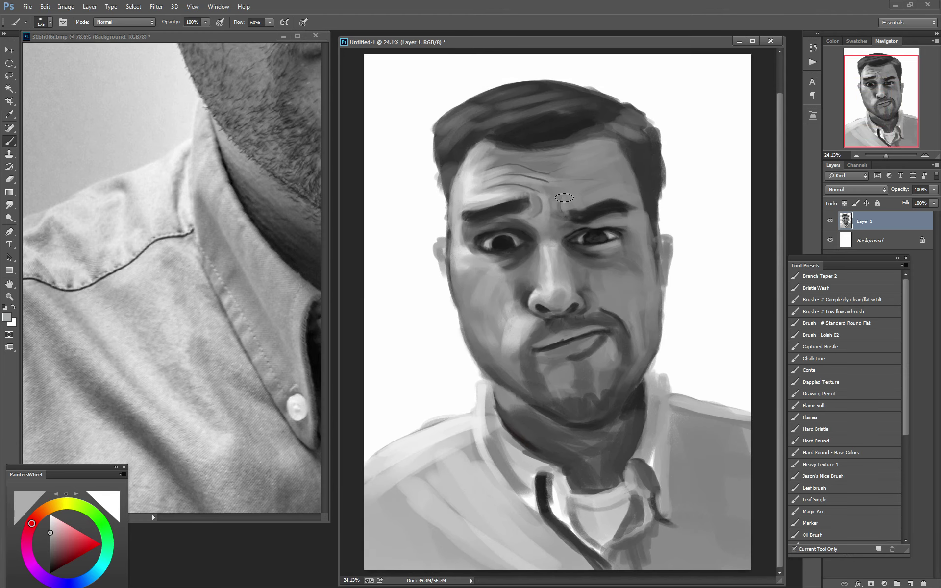
Zoom the painting out slightly and the reference photo out to 33.3%
scroll(564, 198, "down", 1)
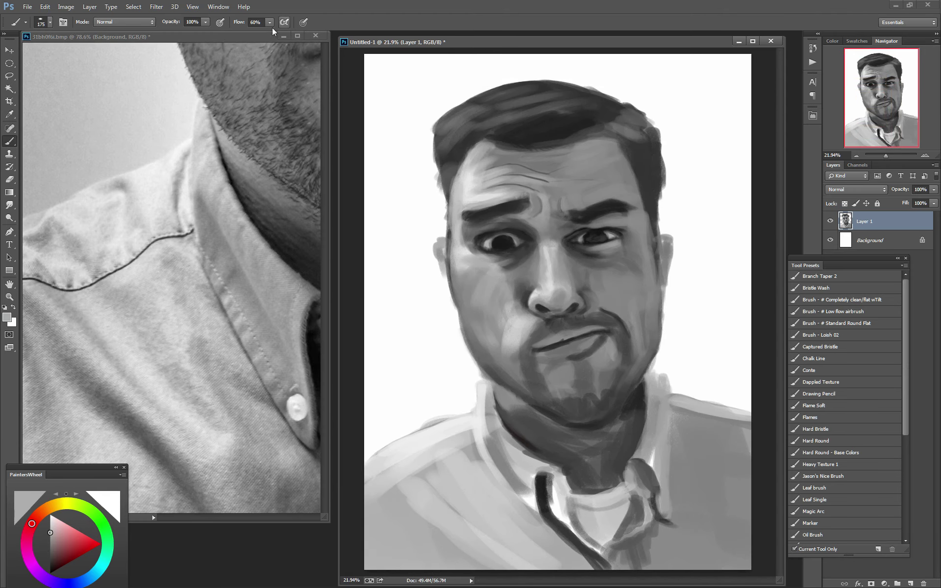
left_click(216, 34)
scroll(248, 166, "down", 3)
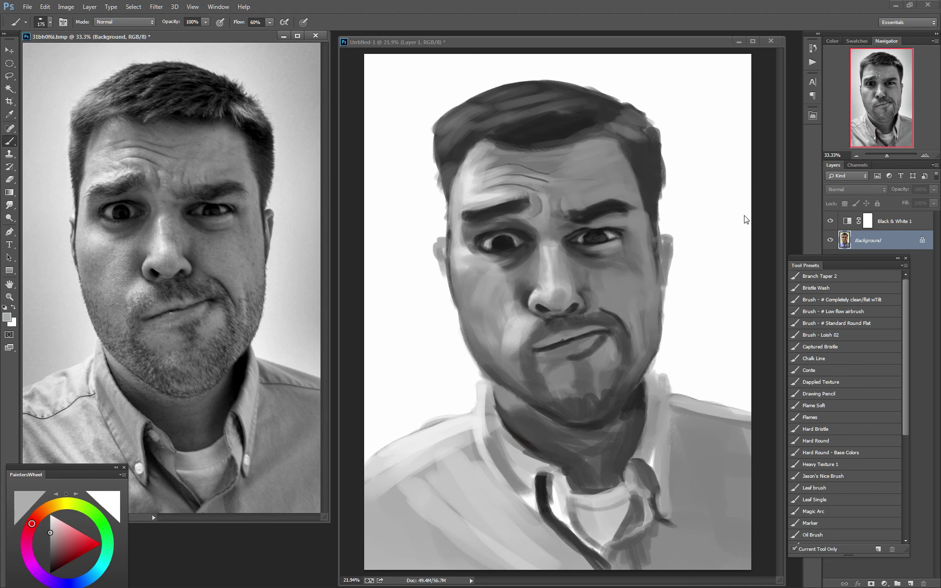
Free-transform the painting layer to about 91.6% width to slim the face
left_click(546, 45)
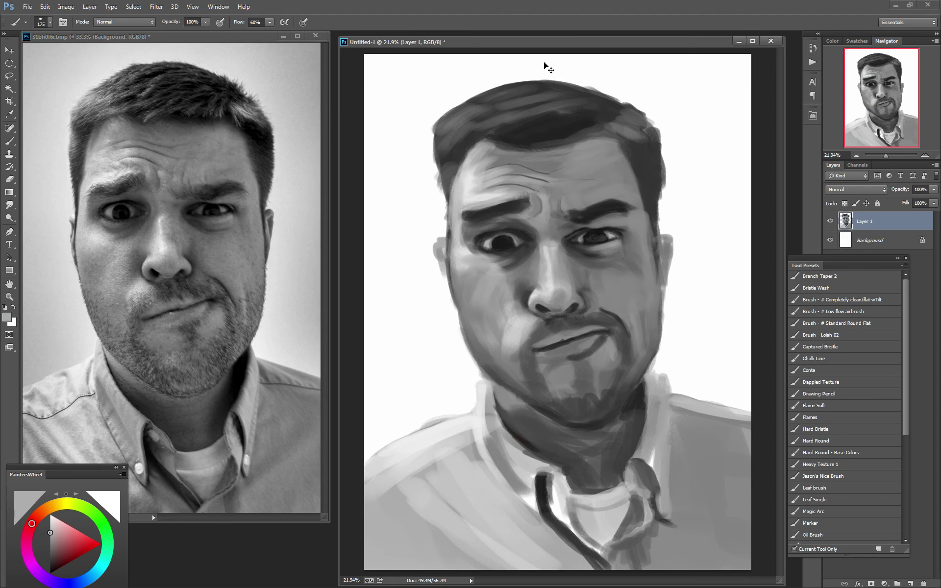
key("ctrl+t")
left_click_drag(750, 326, 730, 325)
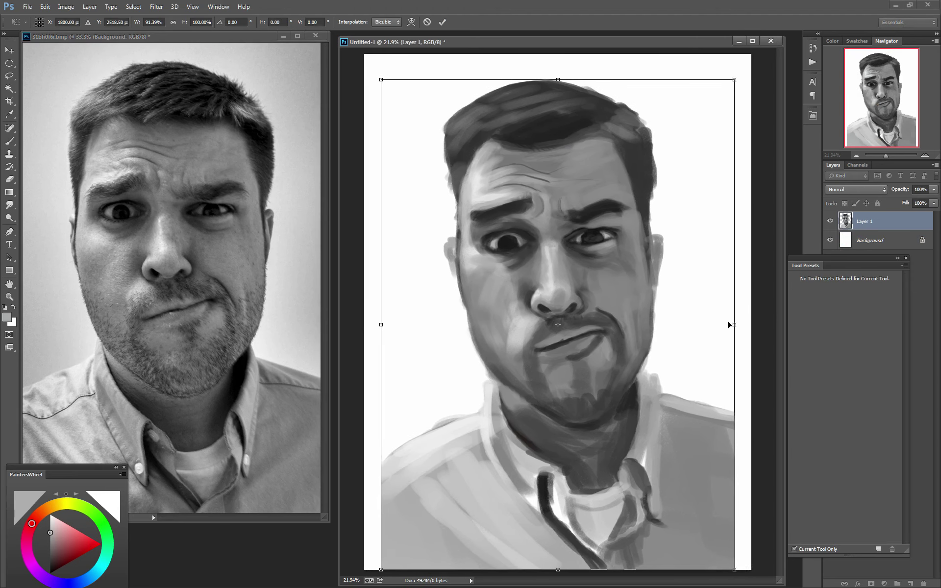
key("Return")
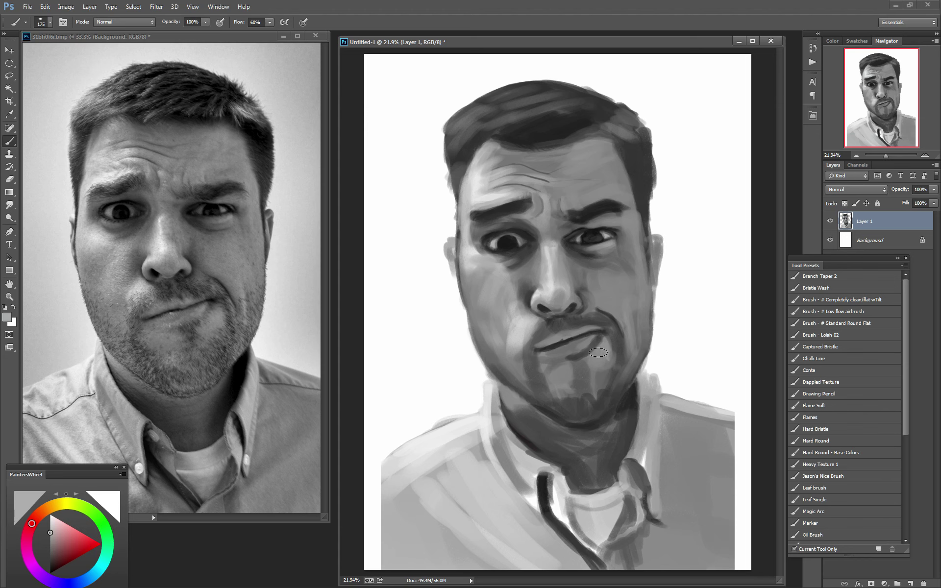
Soften the lower lip, repaint the left brow and forehead, and lighten the right cheek at size 400
left_click_drag(598, 352, 602, 335)
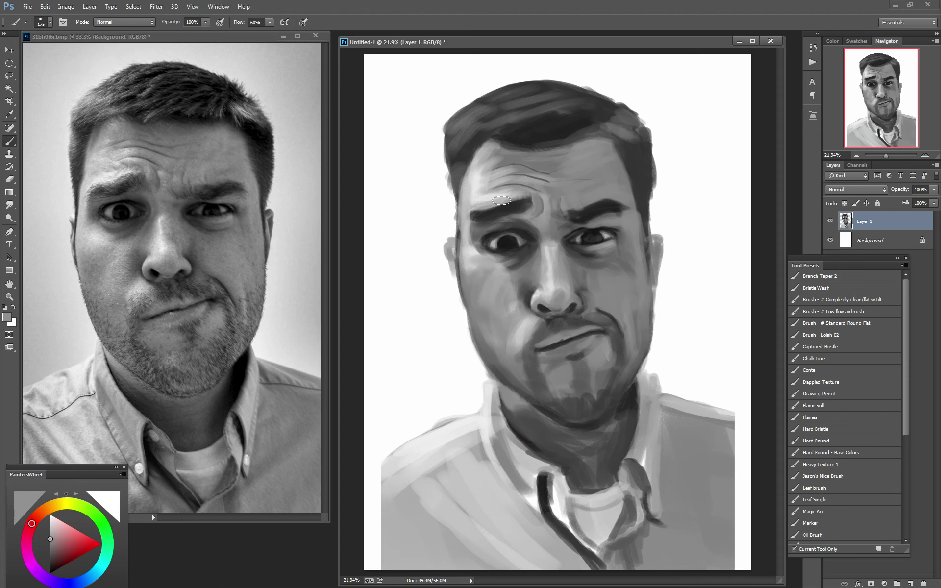
mouse_move(491, 191)
left_mouse_down()
mouse_move(514, 201)
mouse_move(501, 209)
left_mouse_up()
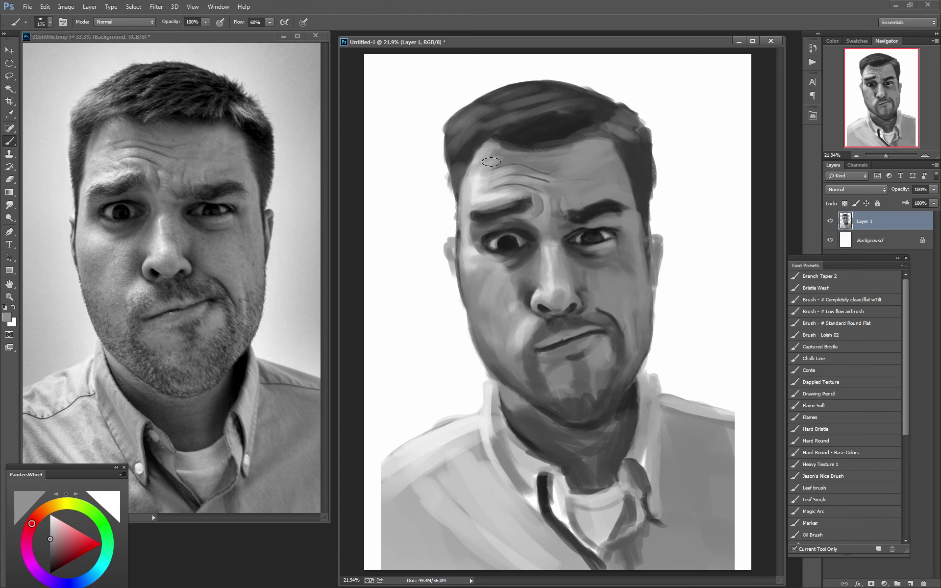
left_click(473, 180, "alt")
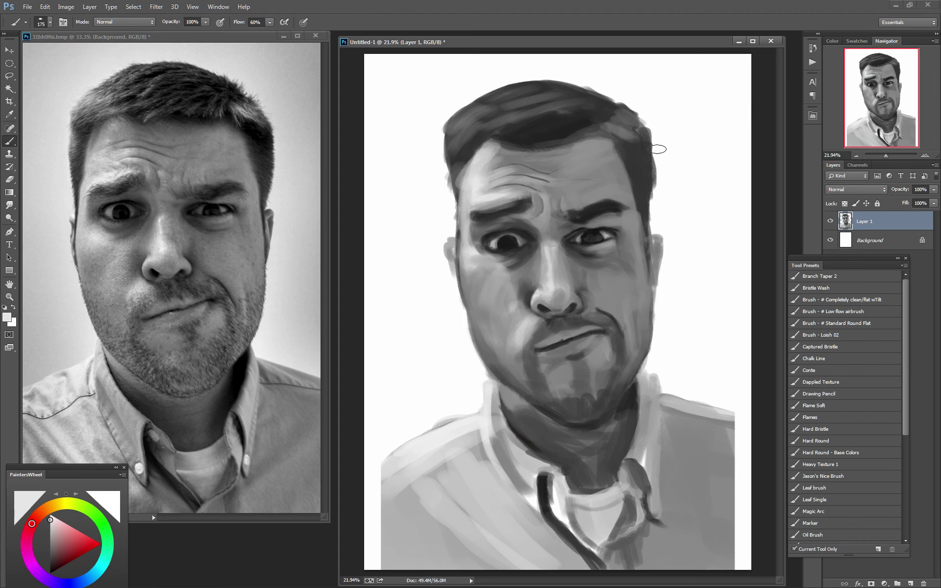
key("bracketright")
key("bracketright")
key("bracketright")
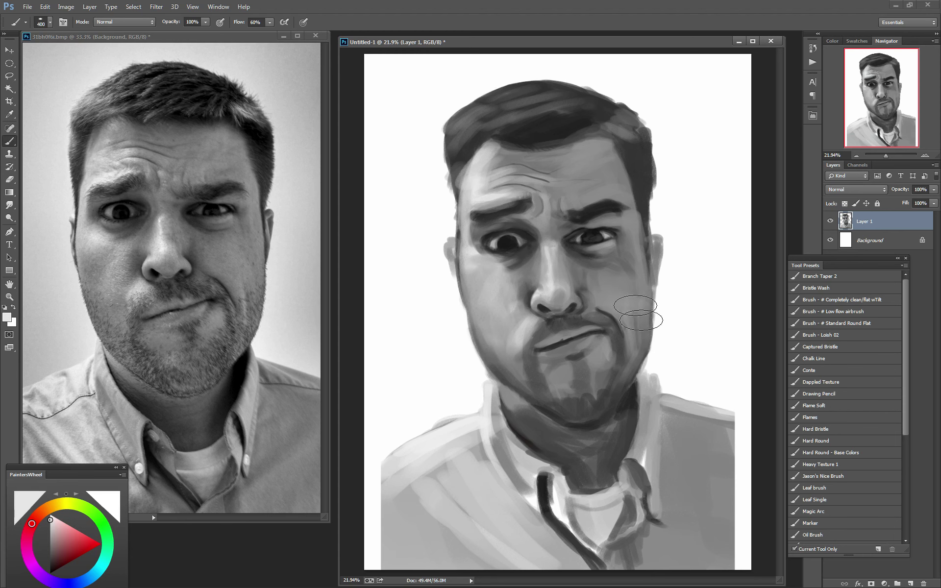
left_click_drag(629, 310, 631, 300)
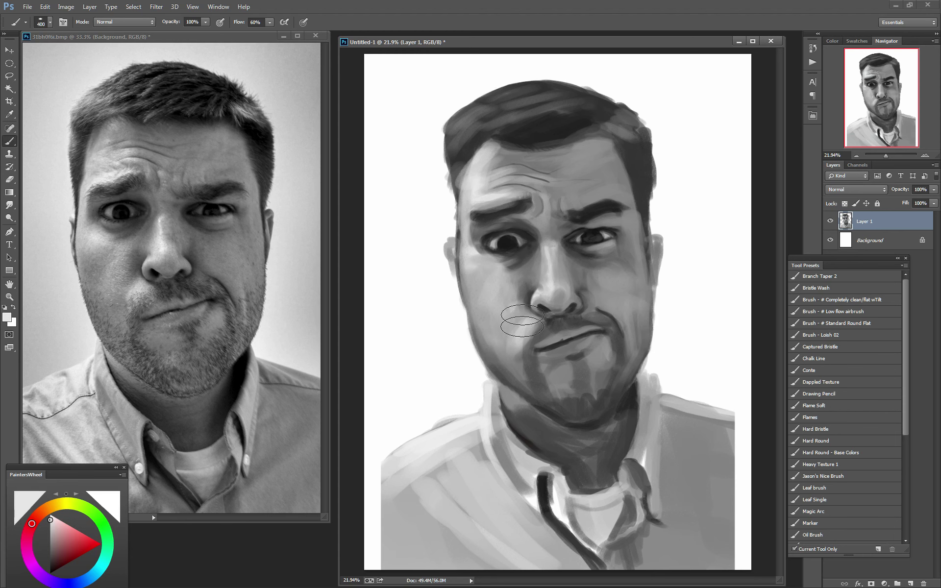
Lighten the forehead above the left brow, the nose bridge and the nose tip
key("bracketright")
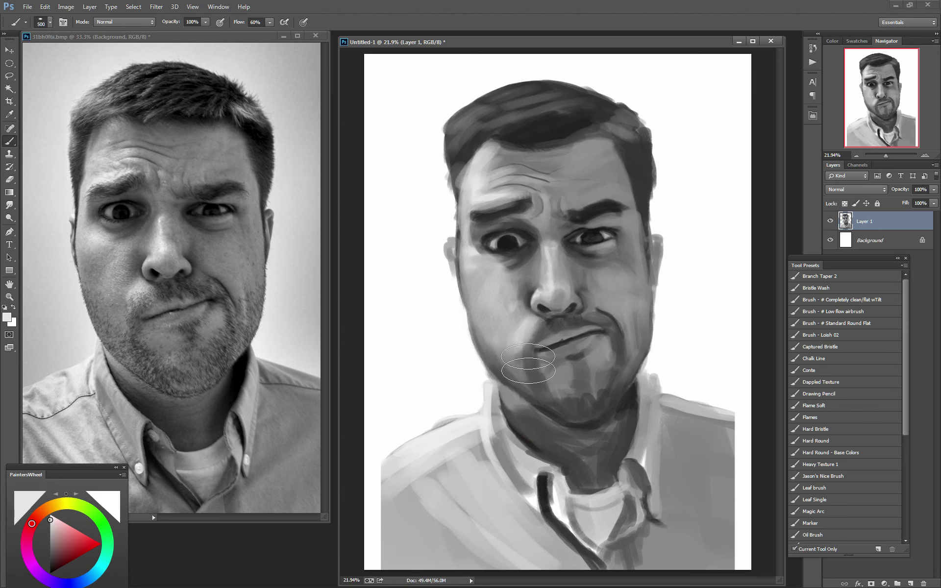
key("bracketright")
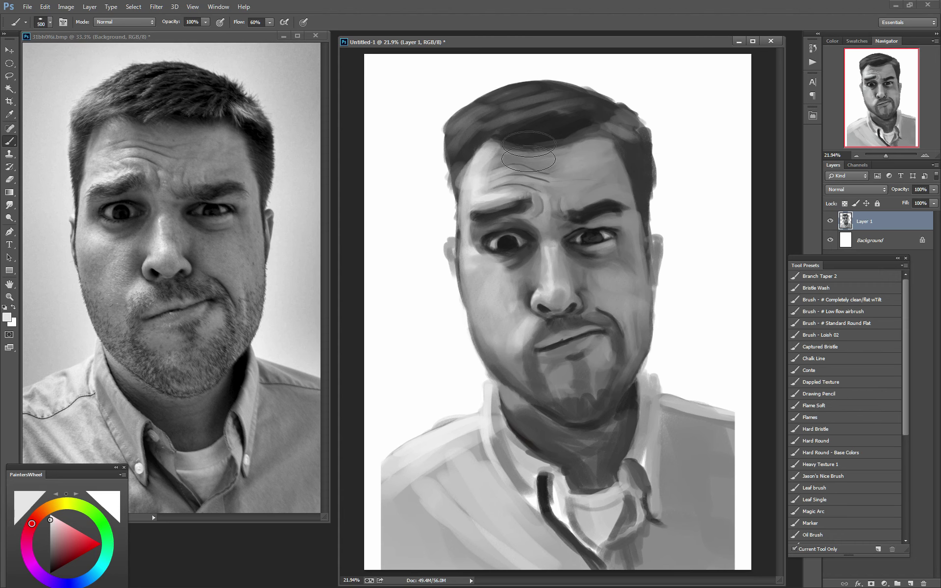
key("bracketleft")
key("bracketleft")
key("bracketleft")
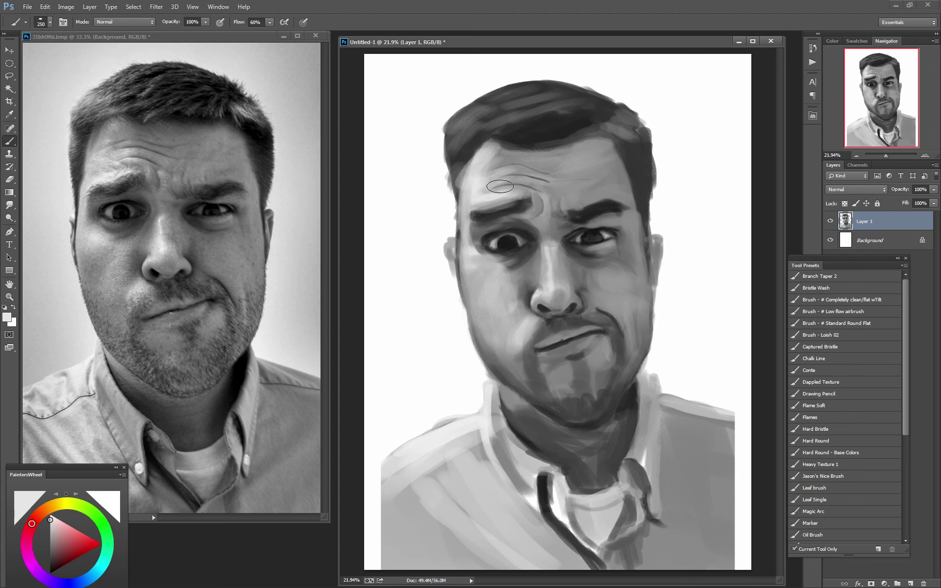
left_click_drag(509, 195, 479, 201)
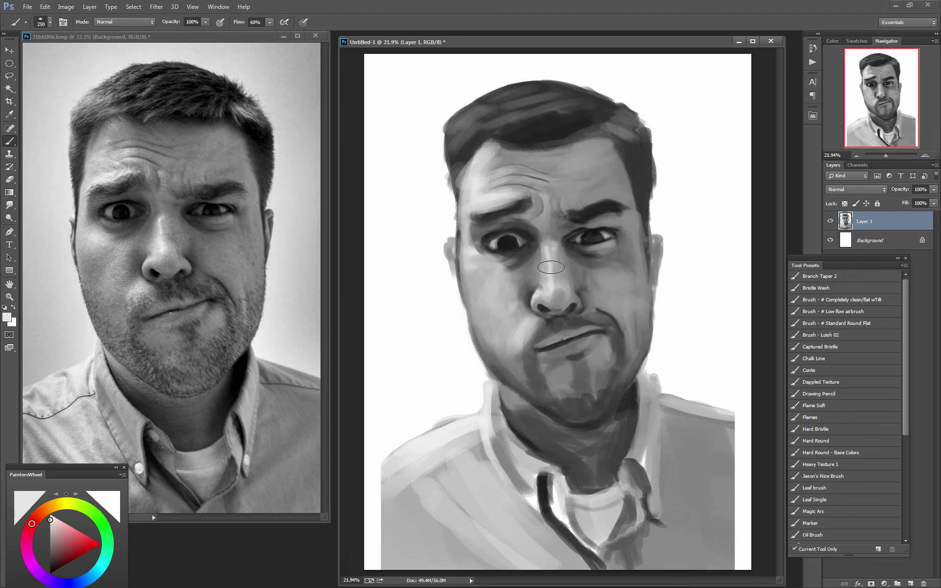
left_click_drag(551, 267, 545, 246)
left_click_drag(559, 294, 561, 289)
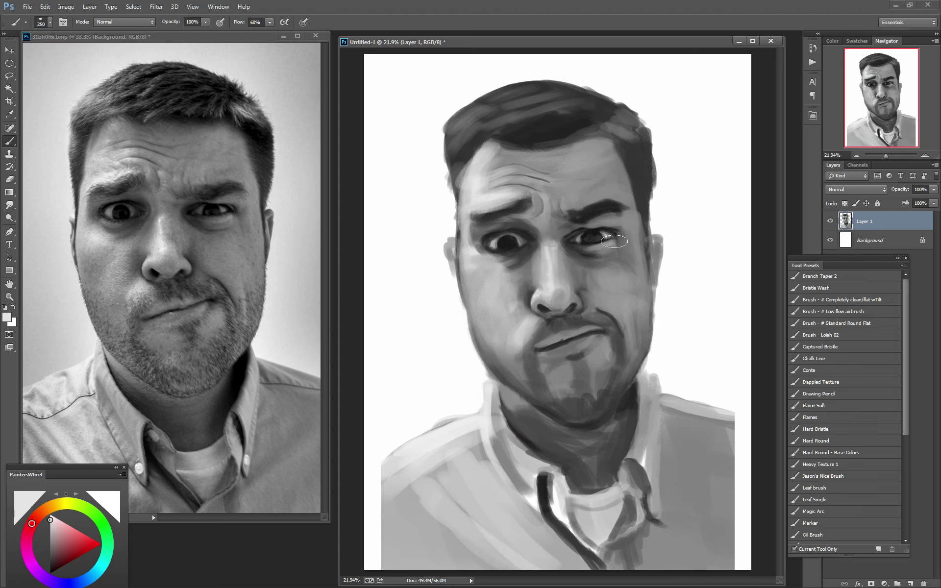
Blend a sampled lighter grey across the cheek at size 150, then sample darker face greys
left_click(602, 339, "alt")
key("bracketleft")
key("bracketleft")
key("bracketleft")
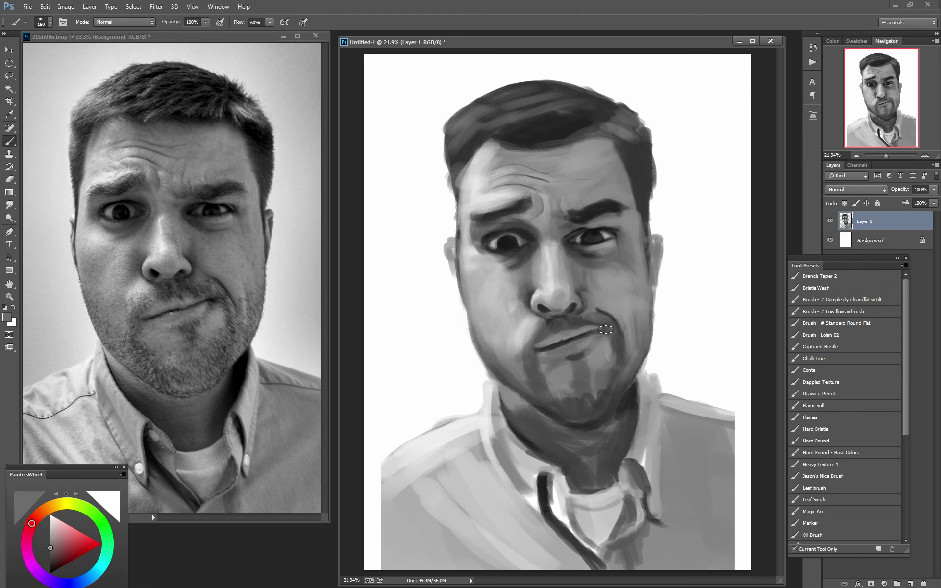
left_click(603, 302, "alt")
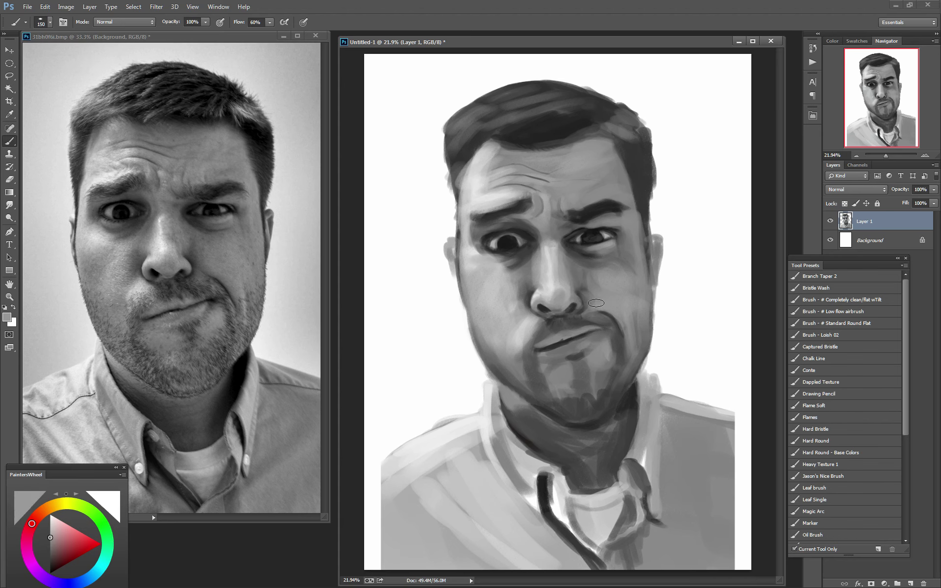
left_click_drag(599, 304, 620, 309)
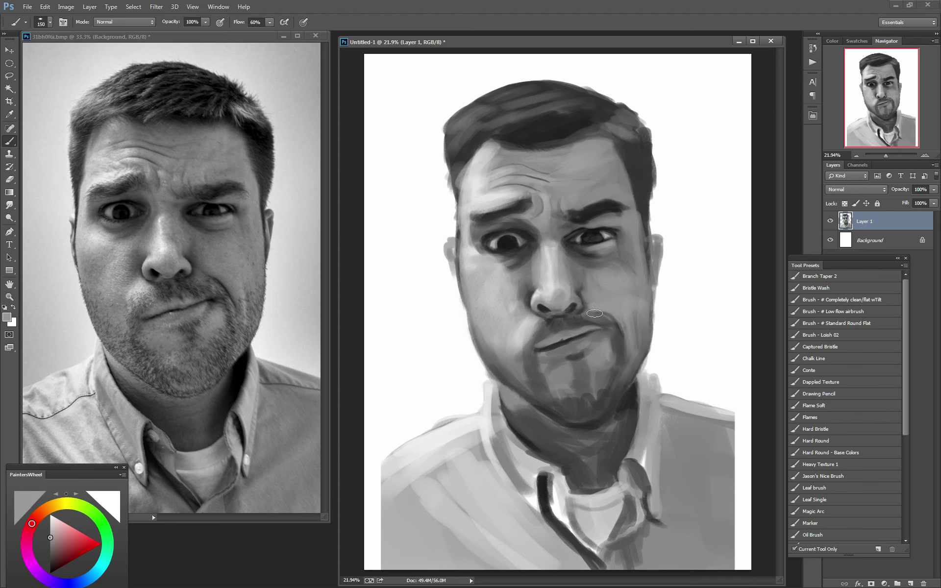
left_click(594, 310, "alt")
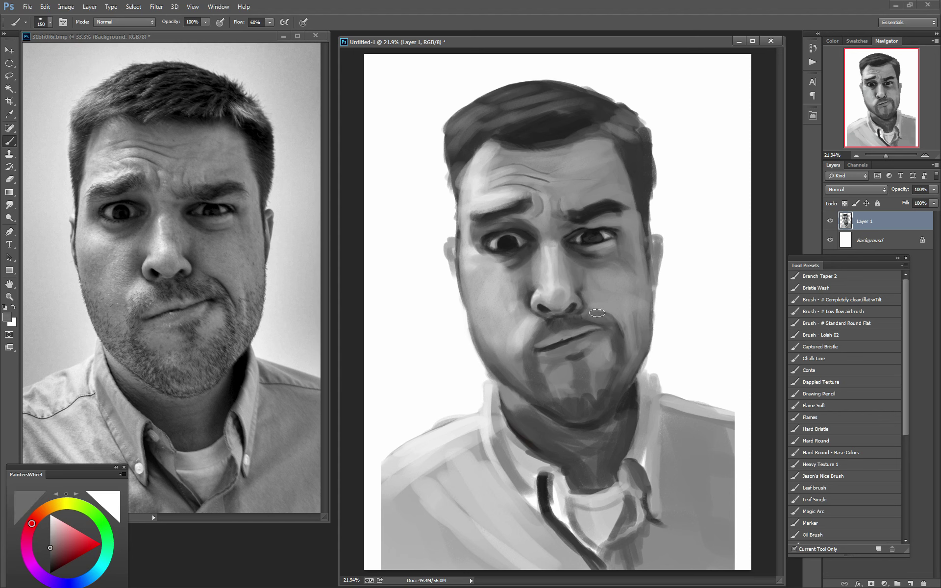
left_click(595, 316, "alt")
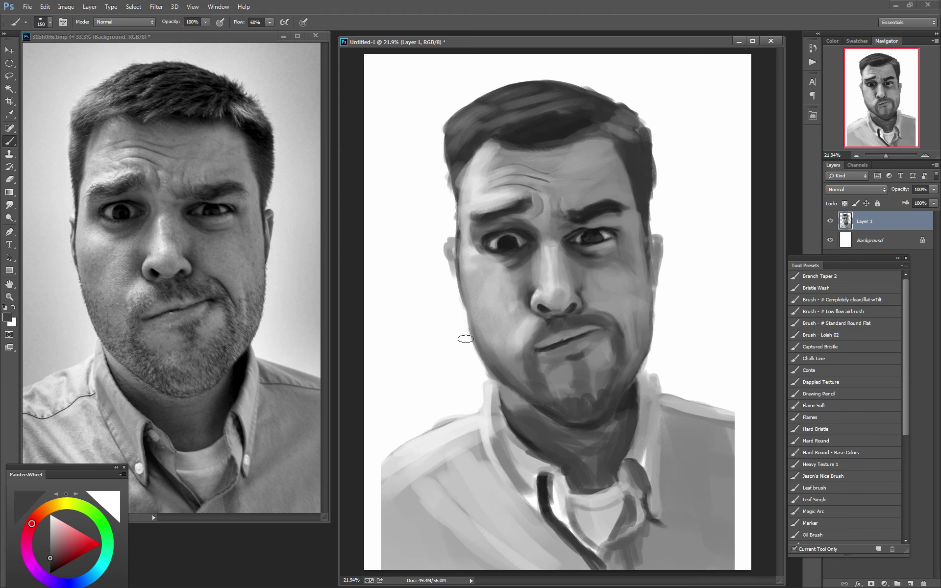
Darken the neck below the chin and paint a black stroke down the neck's right side
left_click(541, 441, "alt")
mouse_move(578, 447)
left_mouse_down()
mouse_move(597, 463)
mouse_move(591, 473)
left_mouse_up()
left_click(247, 366, "alt")
key("bracketleft")
key("bracketleft")
key("bracketleft")
mouse_move(632, 385)
left_mouse_down()
mouse_move(630, 428)
mouse_move(620, 432)
mouse_move(631, 401)
left_mouse_up()
key("bracketright")
key("bracketright")
key("bracketright")
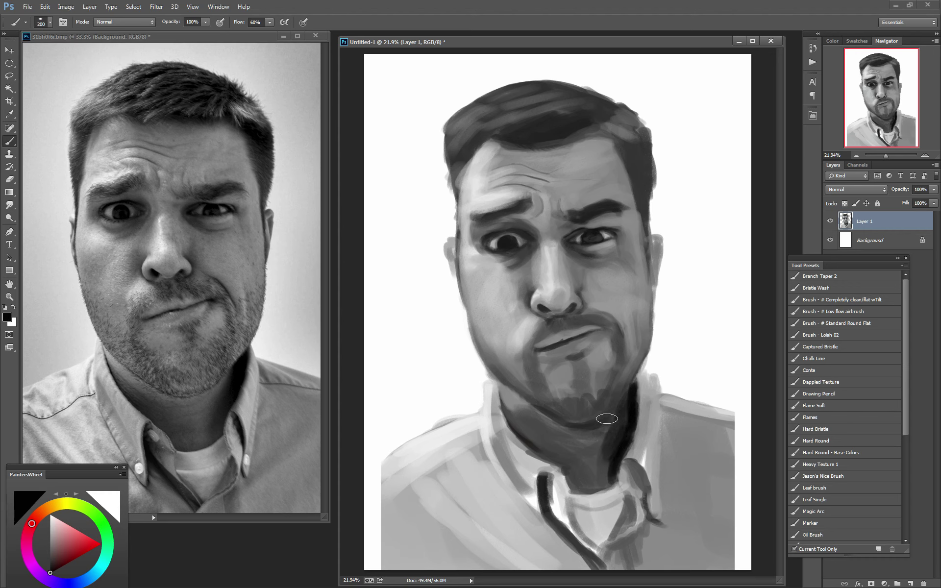
Darken the throat under the jaw and lighten the area under the chin
left_click(587, 440, "alt")
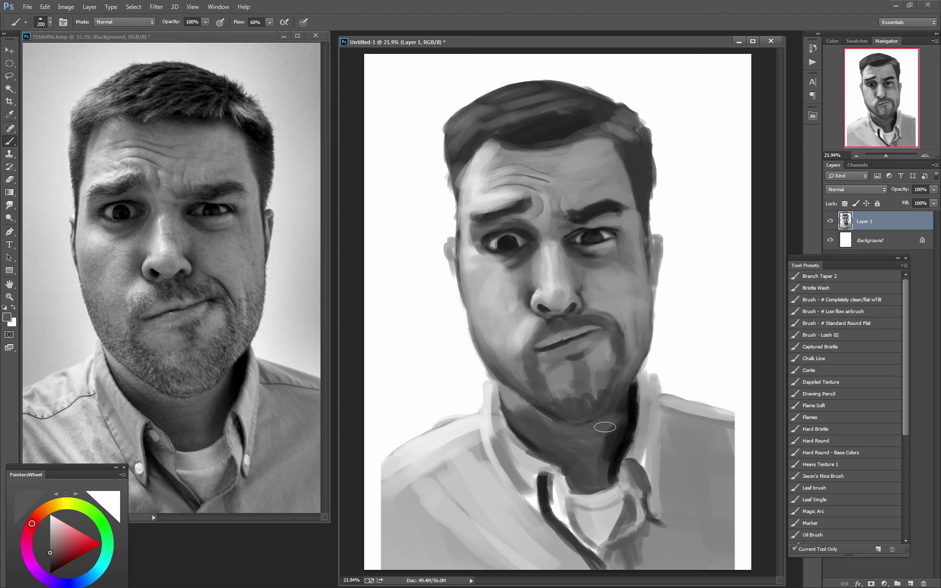
left_click_drag(601, 430, 607, 444)
left_click(509, 405, "alt")
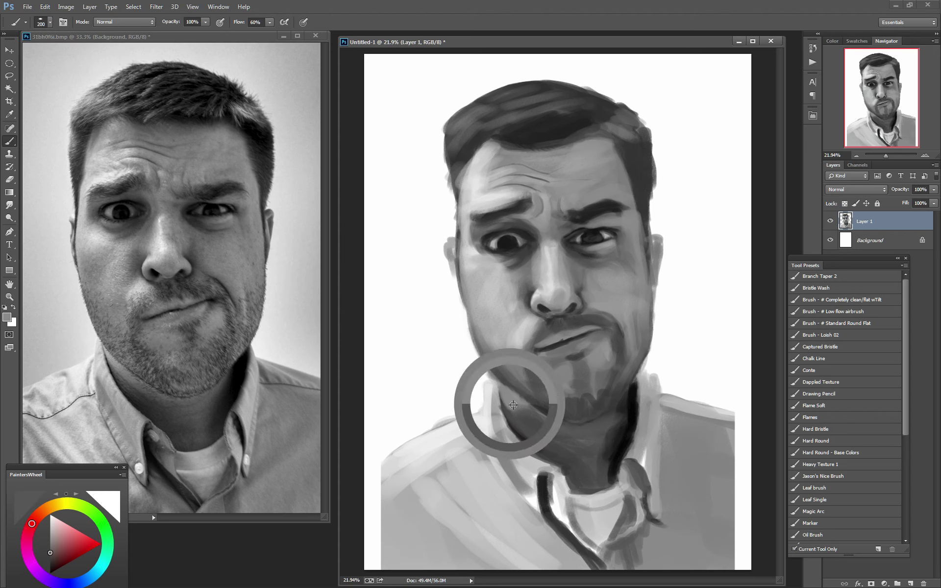
mouse_move(524, 412)
left_mouse_down()
mouse_move(585, 412)
mouse_move(539, 434)
left_mouse_up()
left_click(539, 423)
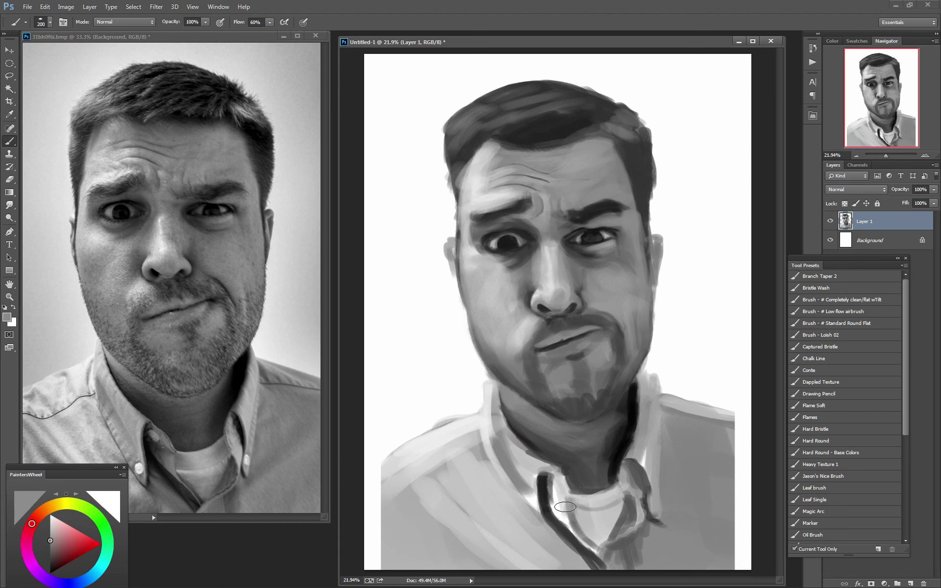
Paint sampled light grey over the dark collar area
left_click(556, 521, "alt")
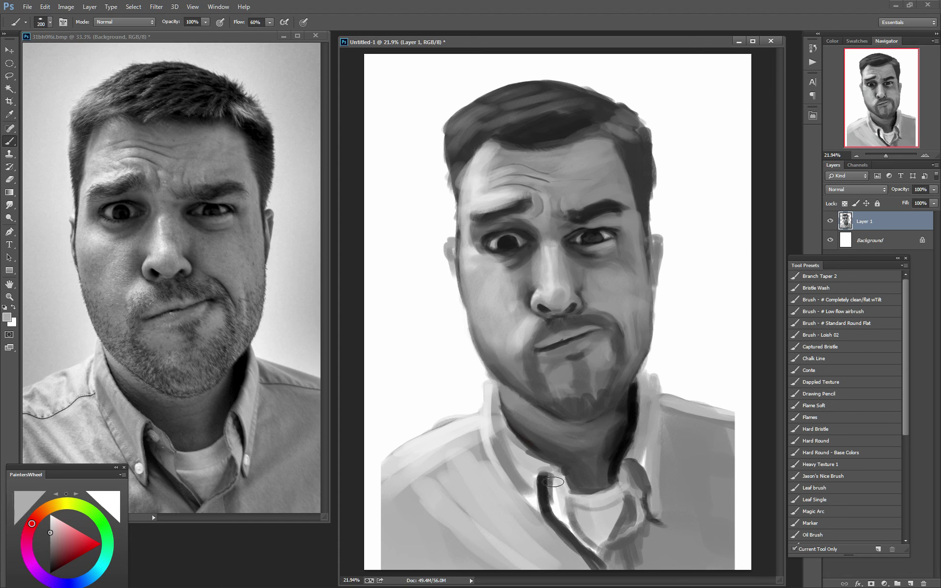
left_click(514, 471, "alt")
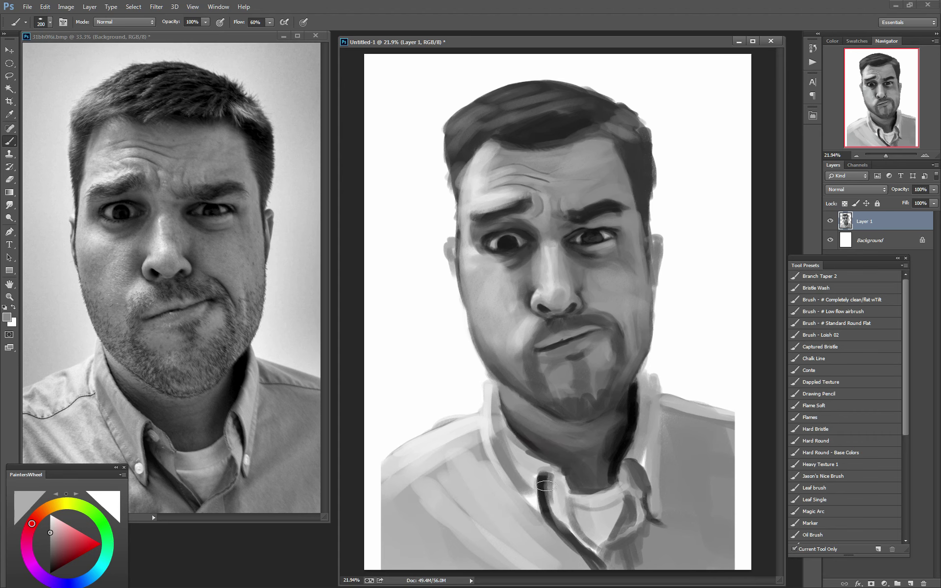
key("bracketleft")
mouse_move(556, 474)
left_mouse_down()
mouse_move(566, 502)
mouse_move(553, 486)
left_mouse_up()
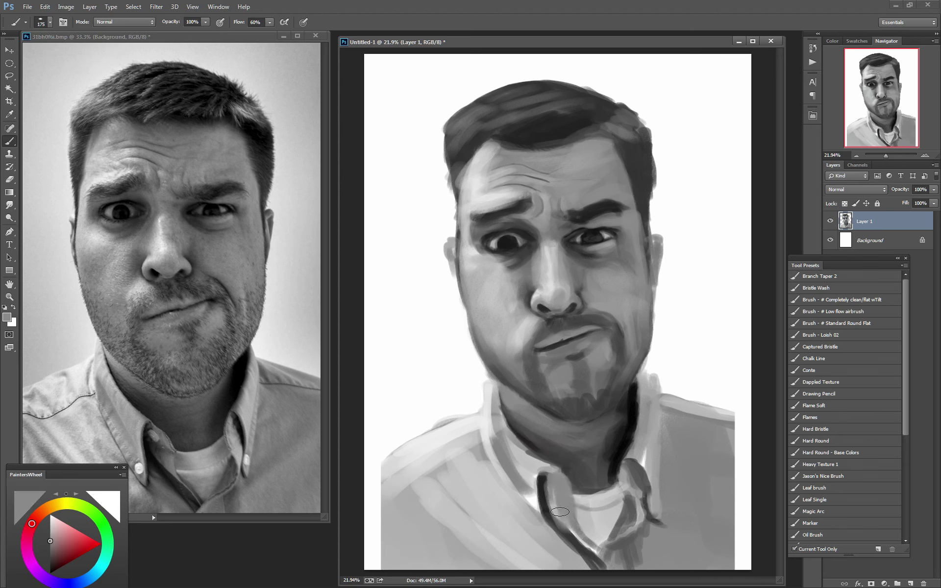
Draw thin dark edges along the left collar flap and up the neck's left side
left_click(542, 486, "alt")
key("bracketleft")
key("bracketleft")
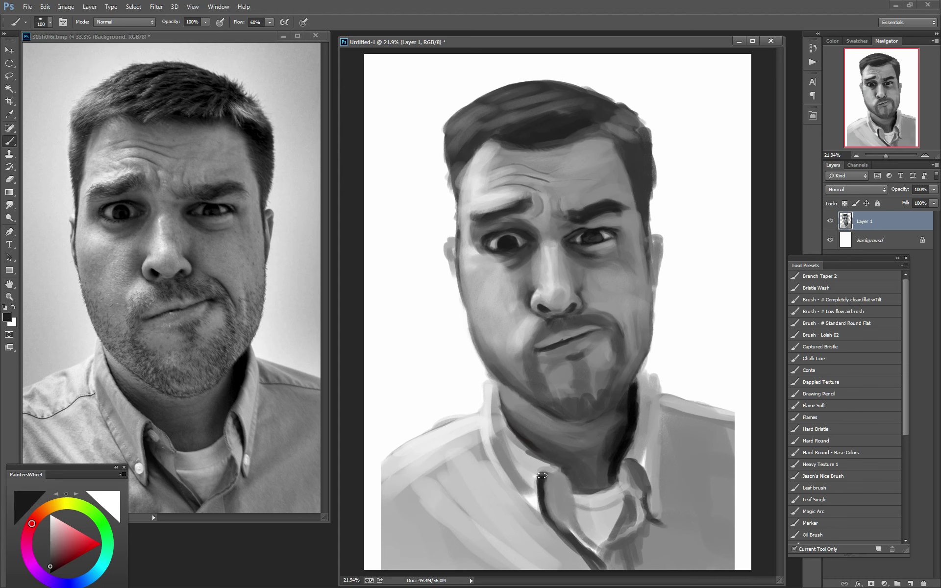
left_click_drag(542, 488, 536, 524)
key("bracketleft")
key("bracketleft")
left_click_drag(525, 515, 494, 470)
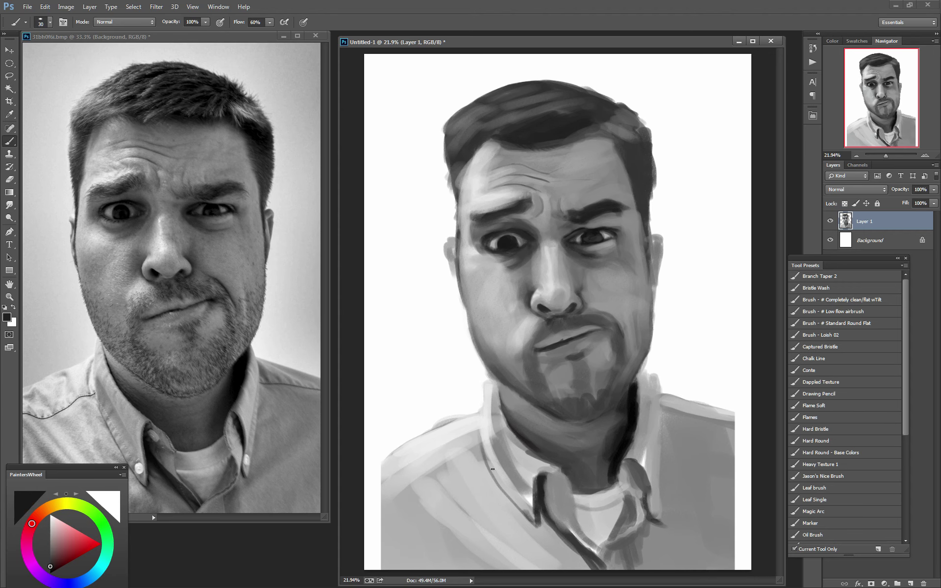
left_click_drag(485, 454, 491, 385)
left_click_drag(486, 445, 504, 492)
Repaint the left collar area in mid-grey sampled from the reference
left_click(116, 422, "alt")
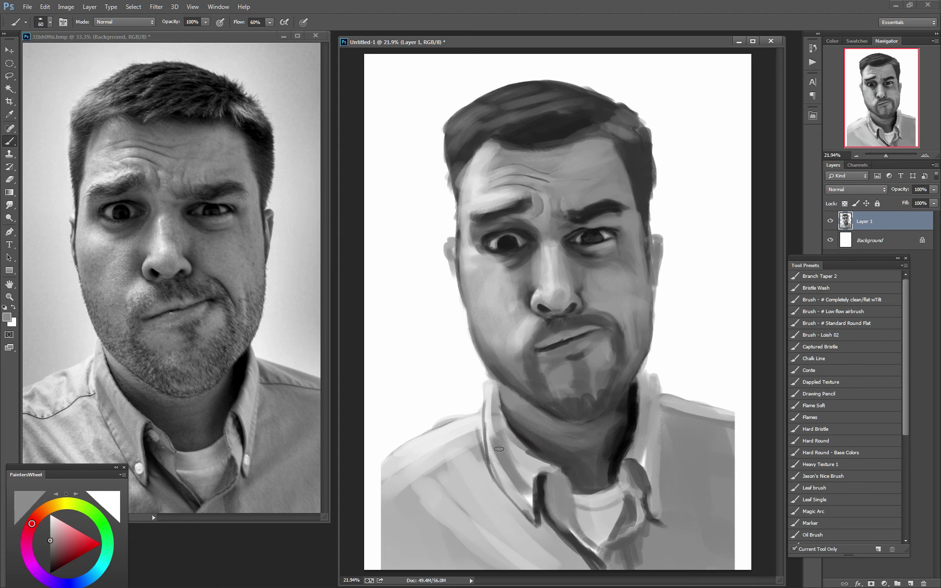
left_click_drag(493, 433, 530, 497)
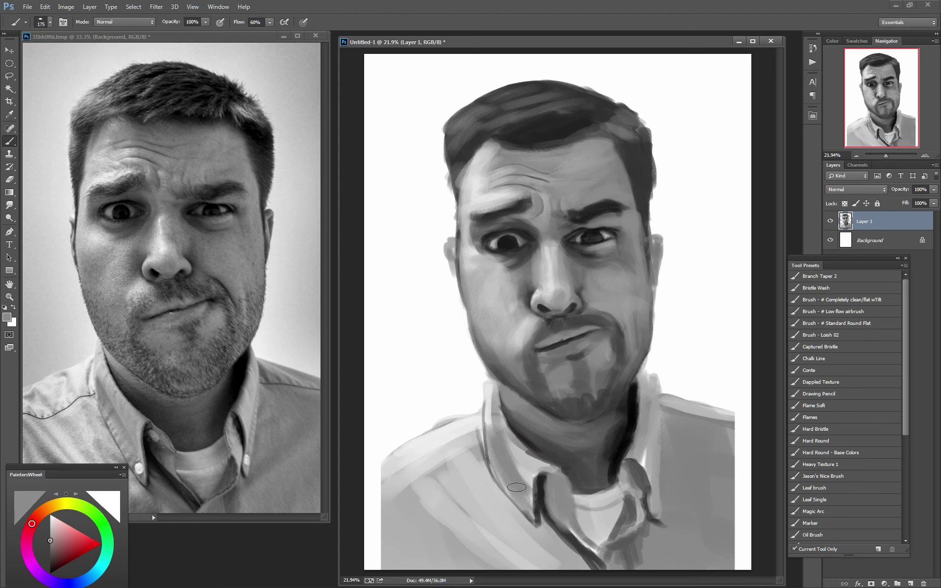
key("bracketright")
key("bracketright")
key("bracketright")
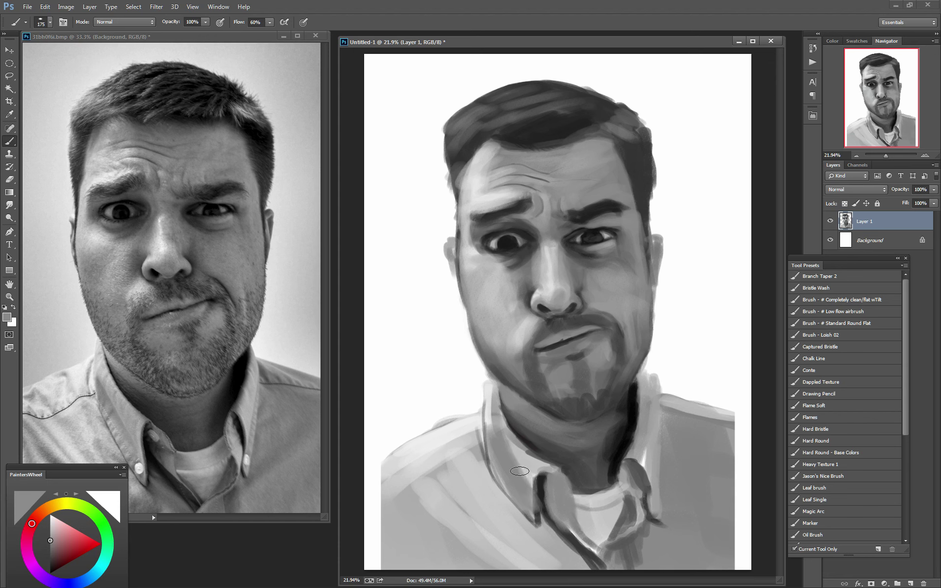
left_click(103, 373, "alt")
key("bracketleft")
key("bracketleft")
key("bracketleft")
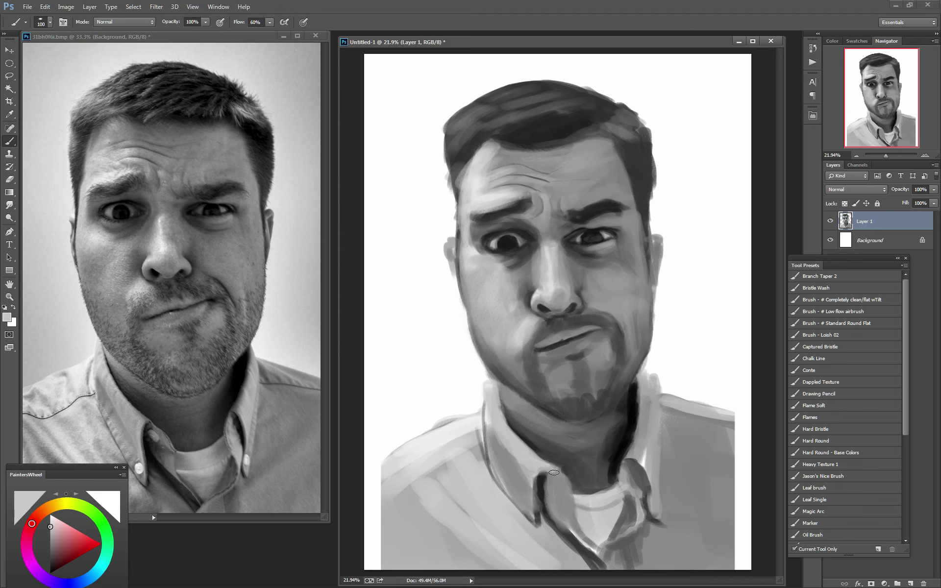
Paint a near-black stroke across the collar and darken the right collar flap's edge
left_click(539, 487, "alt")
mouse_move(540, 486)
left_mouse_down()
mouse_move(586, 561)
mouse_move(634, 532)
left_mouse_up()
key("bracketleft")
key("bracketleft")
key("bracketleft")
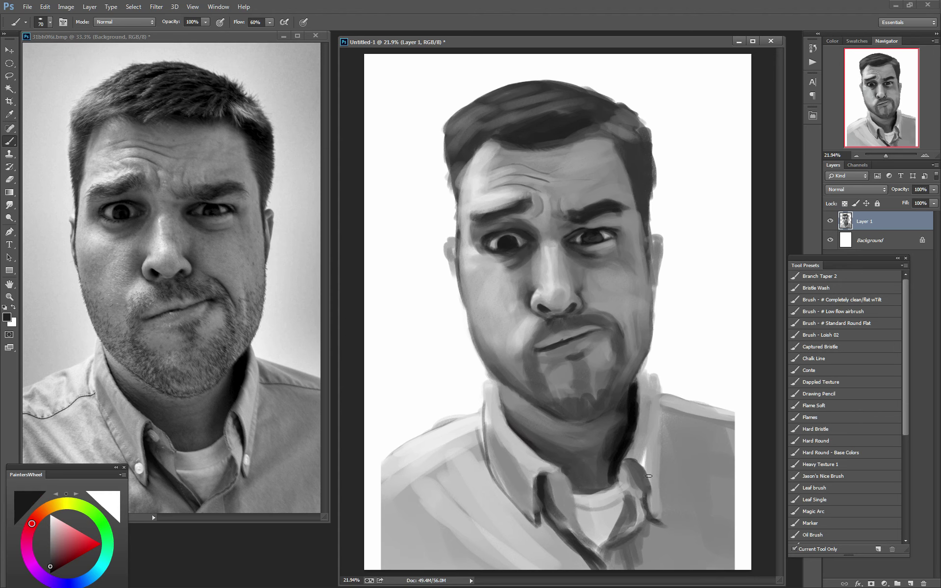
mouse_move(628, 463)
left_mouse_down()
mouse_move(645, 481)
mouse_move(634, 413)
mouse_move(616, 457)
left_mouse_up()
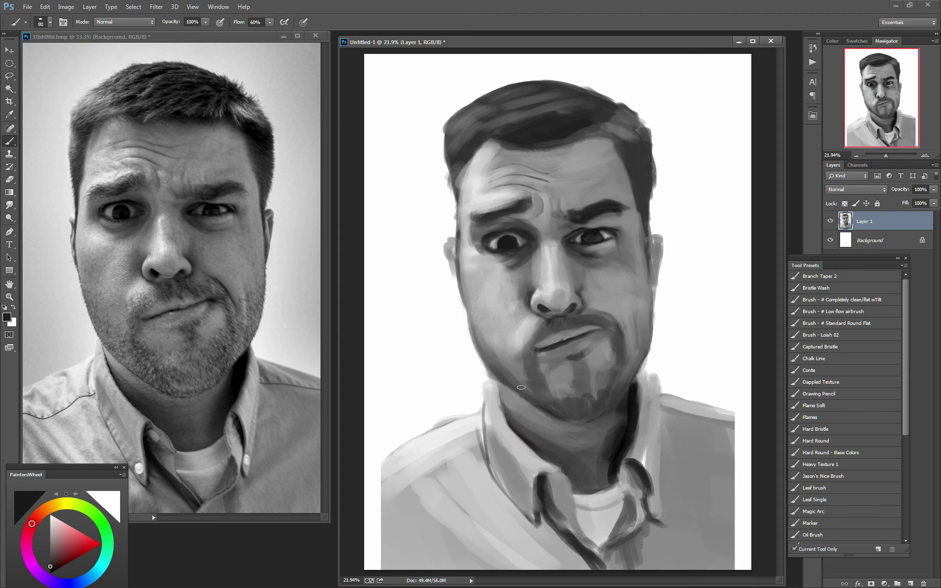
Paint light grey down the neck's right side, then shade the shoulder seam darker grey
left_click(246, 407, "alt")
mouse_move(639, 381)
left_mouse_down()
mouse_move(654, 417)
mouse_move(649, 443)
left_mouse_up()
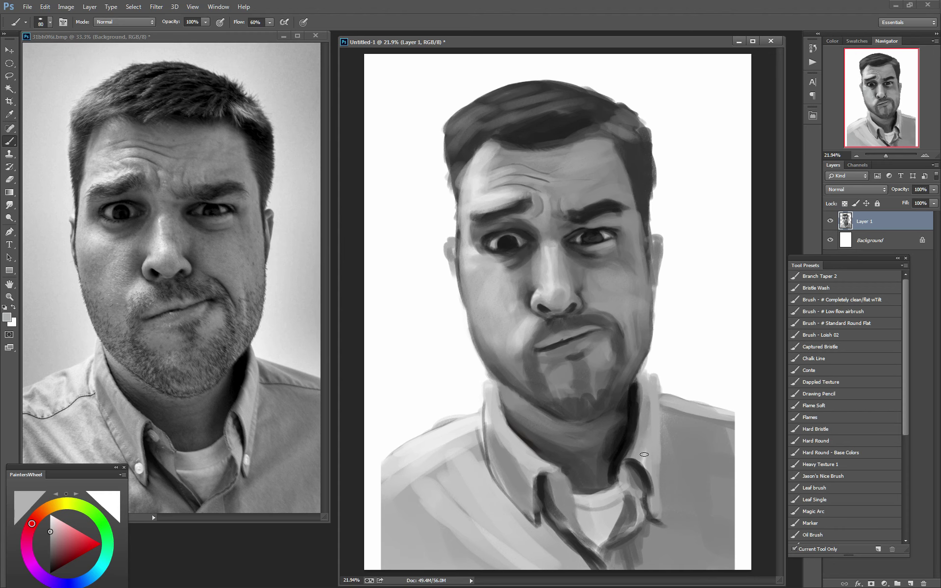
left_click_drag(652, 470, 647, 476)
left_click(261, 470, "alt")
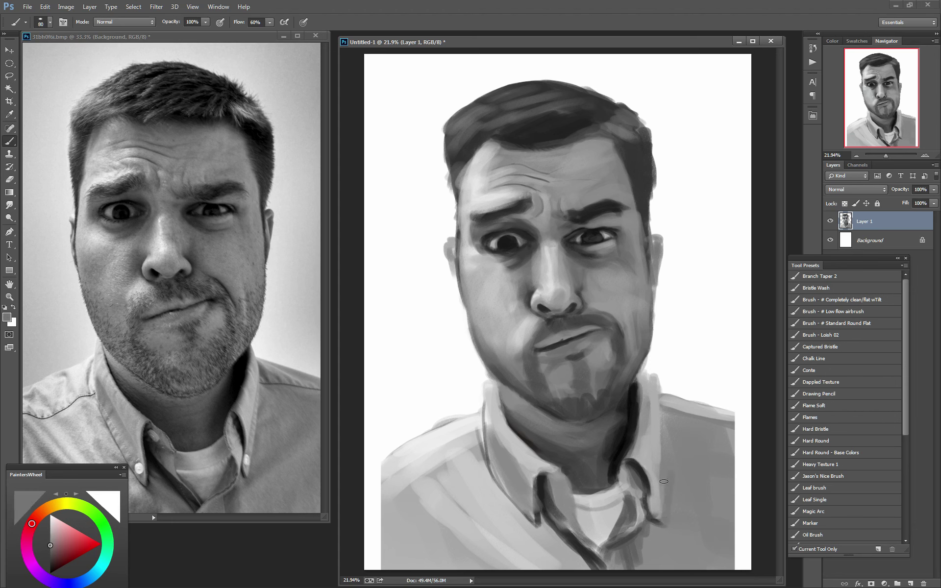
mouse_move(663, 481)
left_mouse_down()
mouse_move(665, 499)
mouse_move(670, 423)
left_mouse_up()
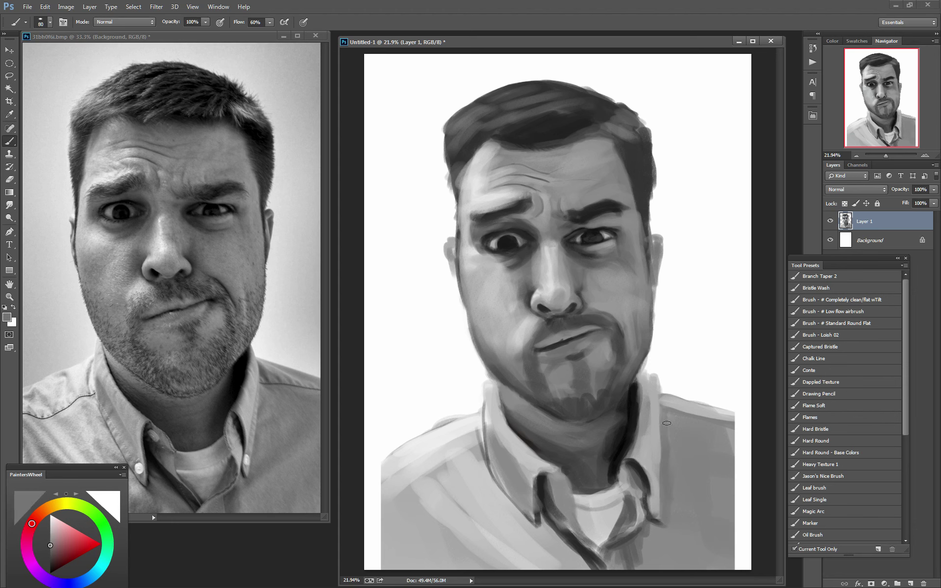
mouse_move(667, 423)
left_mouse_down()
mouse_move(672, 397)
mouse_move(754, 438)
mouse_move(683, 416)
mouse_move(744, 495)
mouse_move(741, 564)
mouse_move(739, 452)
left_mouse_up()
key("bracketright")
key("bracketright")
key("bracketright")
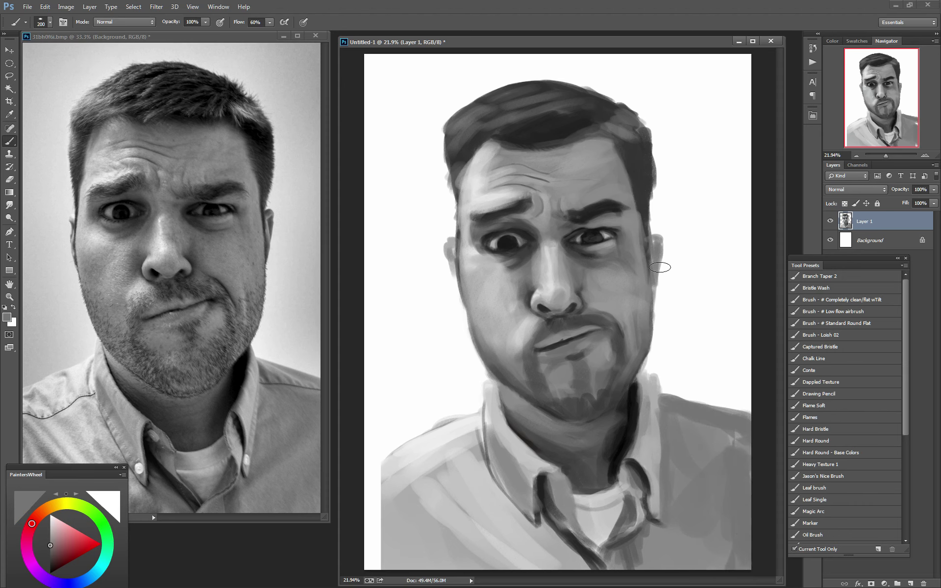
Paint a near-black collar line with the flat tilt brush, redoing one stroke
left_click(50, 416, "alt")
key("bracketleft")
key("bracketleft")
key("bracketleft")
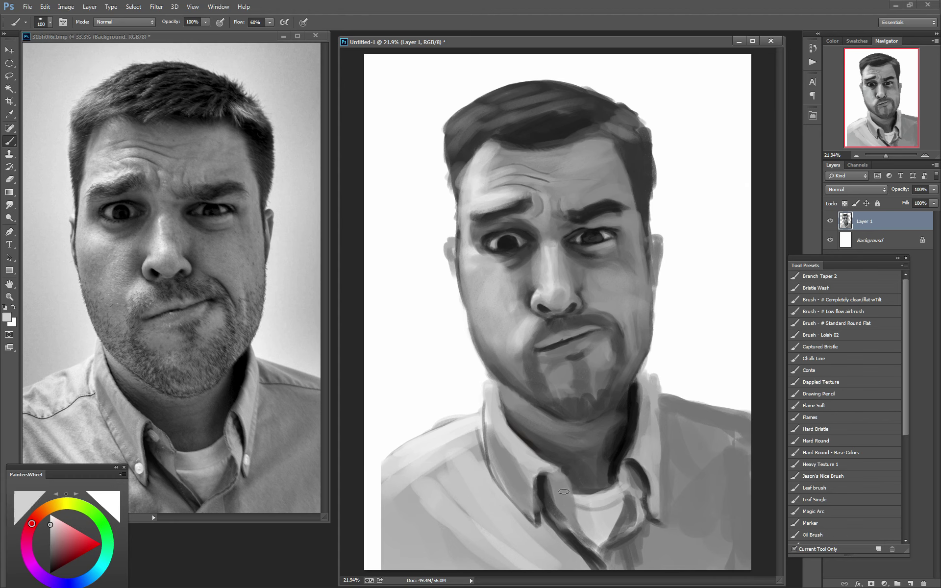
left_click(850, 300)
left_click(550, 492, "alt")
left_click_drag(483, 441, 468, 442)
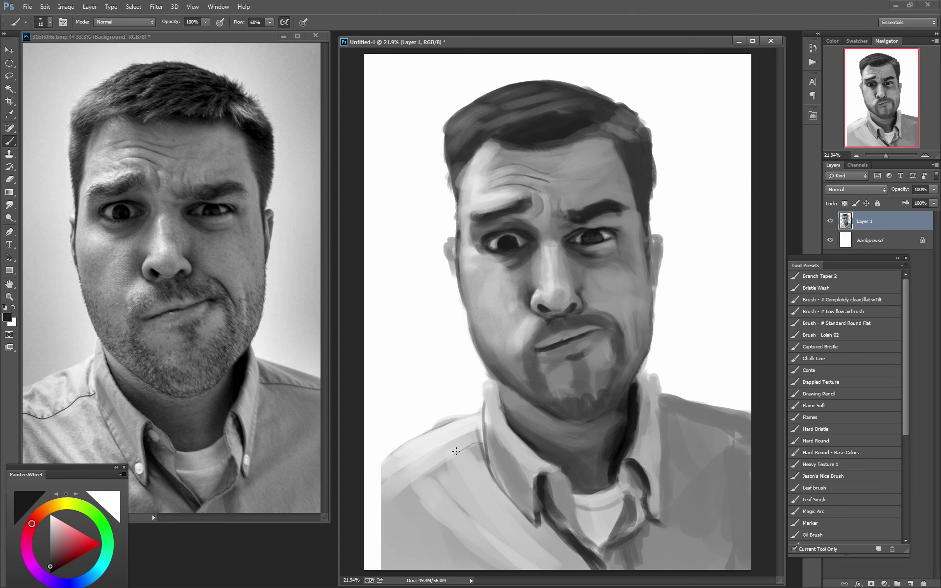
left_click_drag(456, 451, 370, 491)
key("ctrl+z")
mouse_move(454, 457)
left_mouse_down()
mouse_move(482, 444)
mouse_move(387, 469)
mouse_move(368, 488)
left_mouse_up()
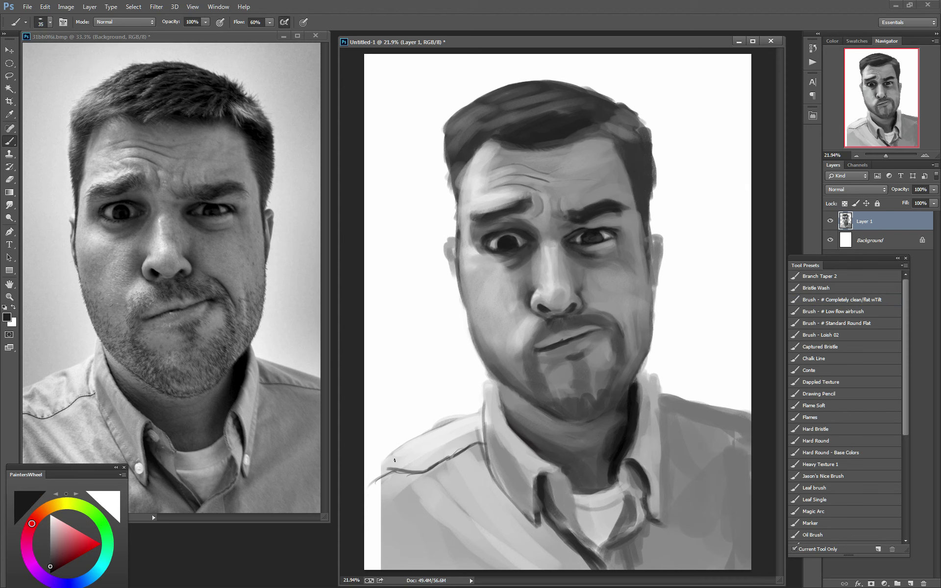
With Standard Round Flat at 200, shade the lower-left shirt diagonally and darken the collar edge
left_click(47, 445, "alt")
left_click(855, 322)
key("bracketright")
key("bracketright")
key("bracketright")
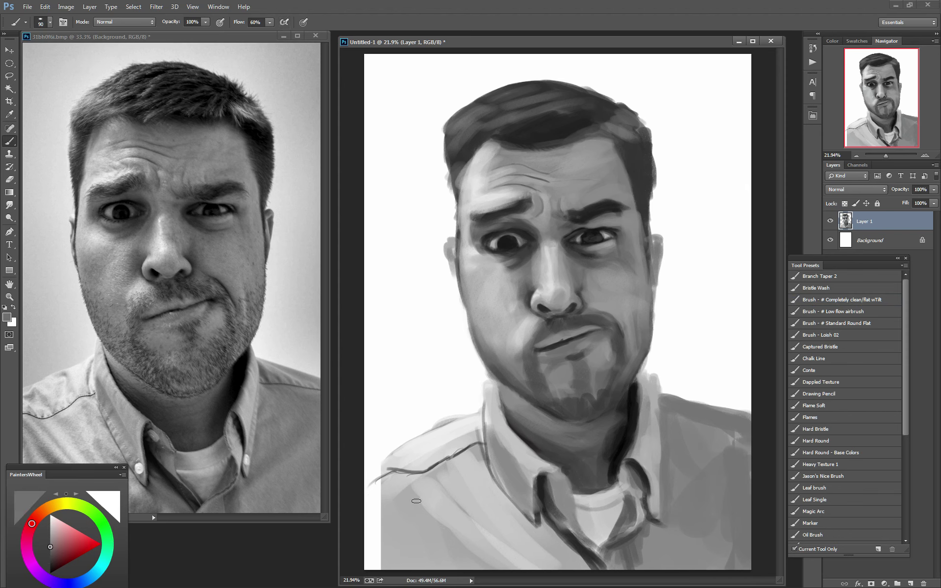
mouse_move(394, 478)
left_mouse_down()
mouse_move(478, 546)
mouse_move(484, 571)
left_mouse_up()
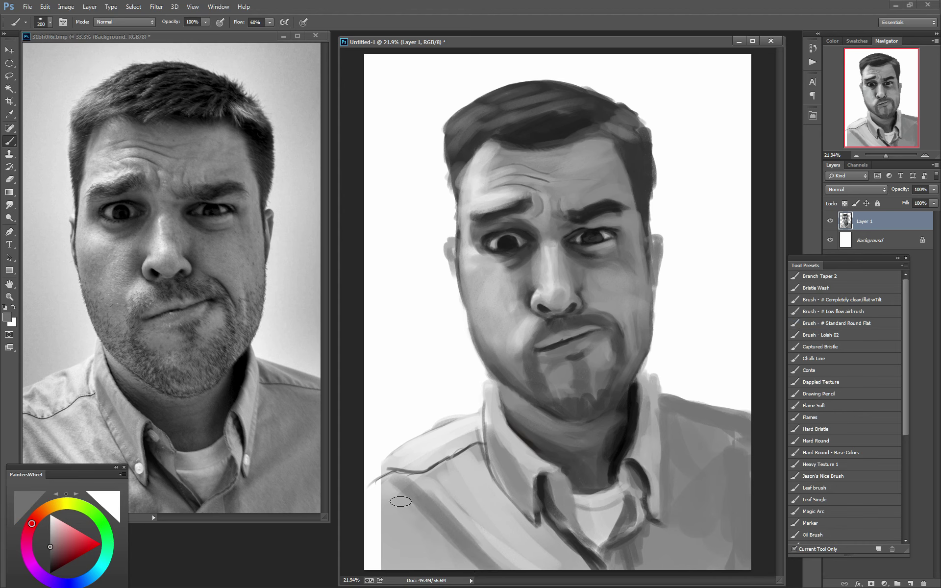
left_click_drag(392, 496, 453, 569)
left_click_drag(383, 474, 431, 568)
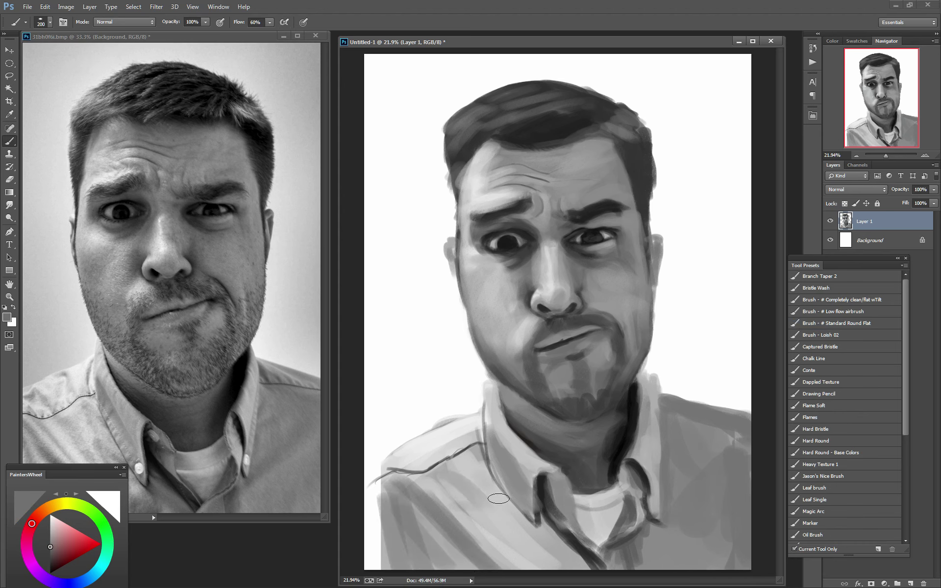
mouse_move(499, 433)
left_mouse_down()
mouse_move(501, 482)
mouse_move(488, 460)
left_mouse_up()
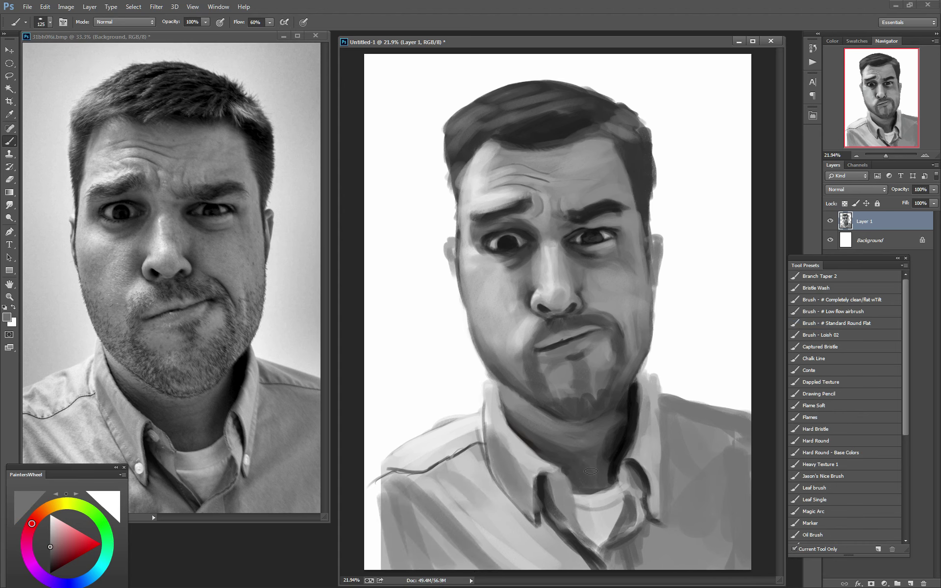
Darken the hair's left and upper-left edge with an 80 px brush
key("bracketleft")
key("bracketleft")
key("bracketleft")
left_click(463, 157, "alt")
key("bracketleft")
key("bracketleft")
key("bracketleft")
mouse_move(450, 181)
left_mouse_down()
mouse_move(447, 149)
mouse_move(455, 234)
left_mouse_up()
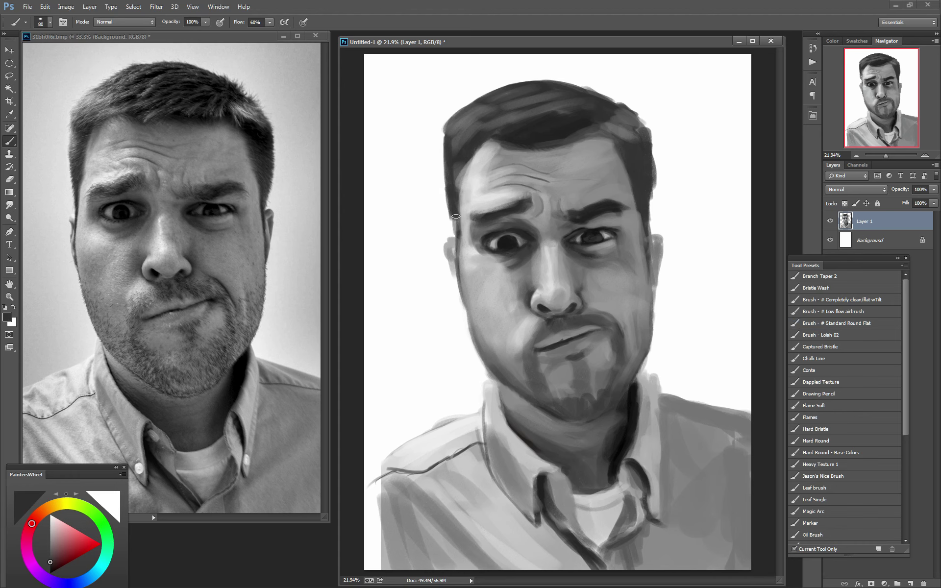
left_click(447, 134)
Extend hair down the right temple, shape the left ear, and lighten along the right eyebrow
left_click_drag(647, 184, 649, 231)
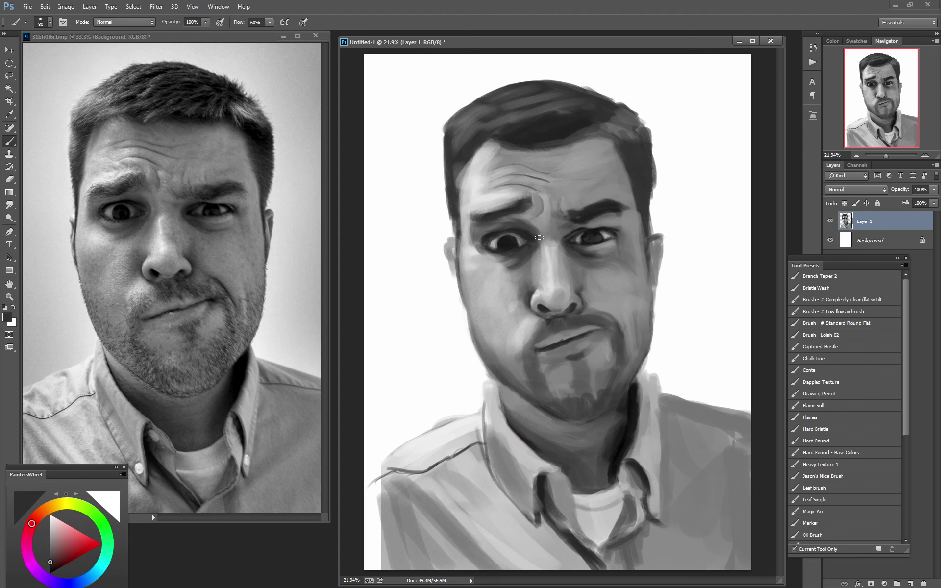
left_click_drag(445, 241, 449, 253)
left_click(483, 264, "alt")
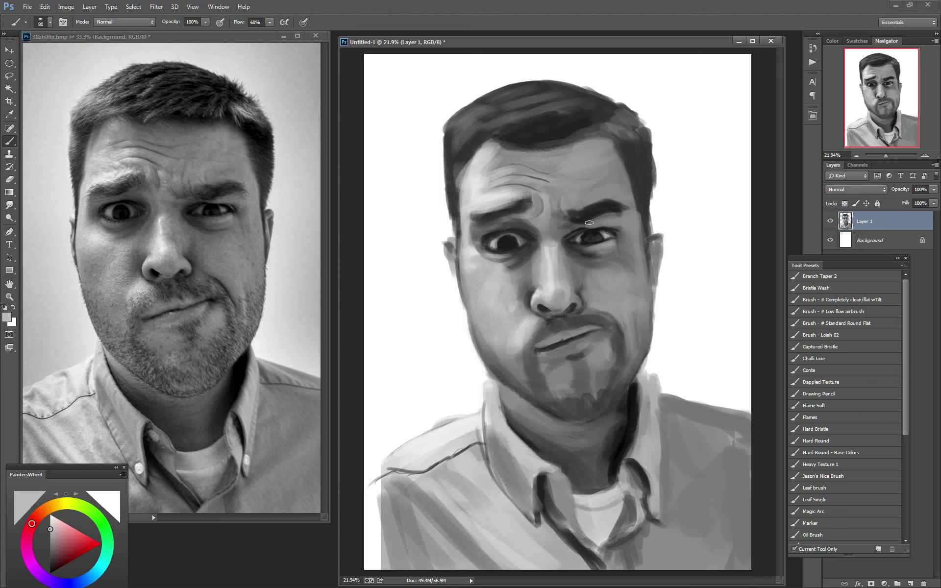
left_click_drag(589, 222, 581, 229)
Refine the forehead and brighten the hairline using a 40 px brush
left_click(527, 177, "alt")
key("bracketleft")
key("bracketleft")
key("bracketleft")
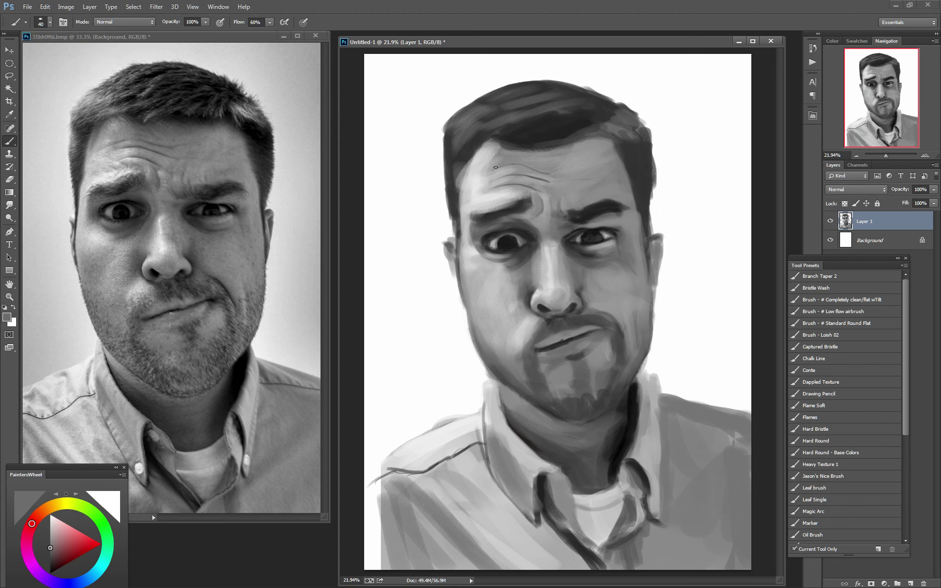
left_click_drag(467, 180, 495, 170)
left_click(475, 167, "alt")
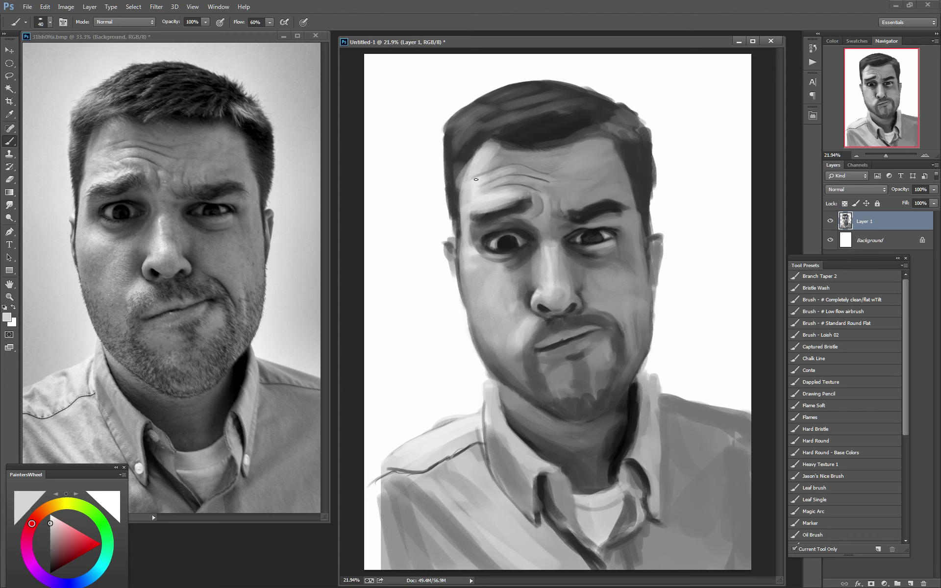
mouse_move(459, 196)
left_mouse_down()
mouse_move(459, 159)
mouse_move(463, 240)
mouse_move(465, 168)
mouse_move(485, 145)
mouse_move(463, 165)
mouse_move(480, 141)
mouse_move(465, 148)
mouse_move(506, 150)
left_mouse_up()
left_click_drag(544, 148, 585, 141)
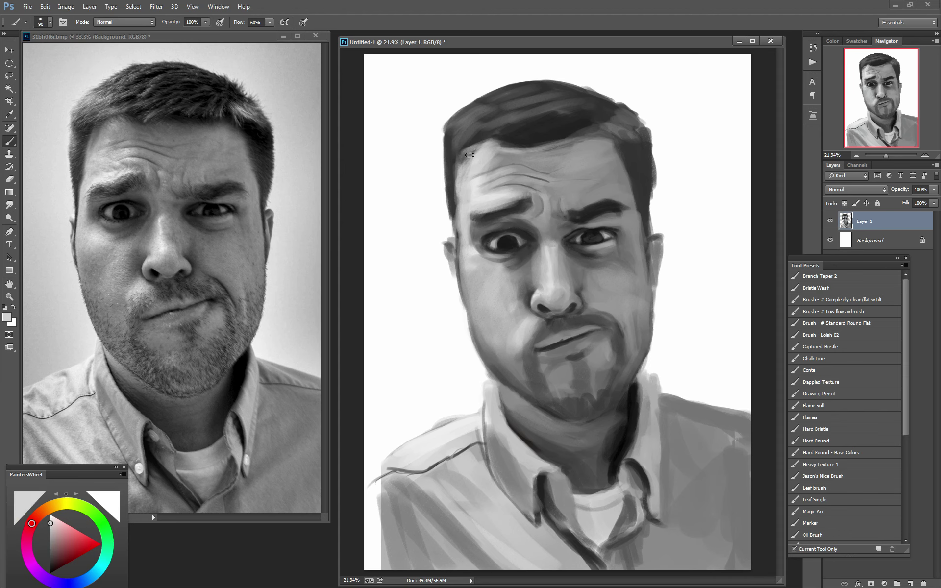
mouse_move(469, 155)
left_mouse_down()
mouse_move(478, 149)
mouse_move(468, 168)
left_mouse_up()
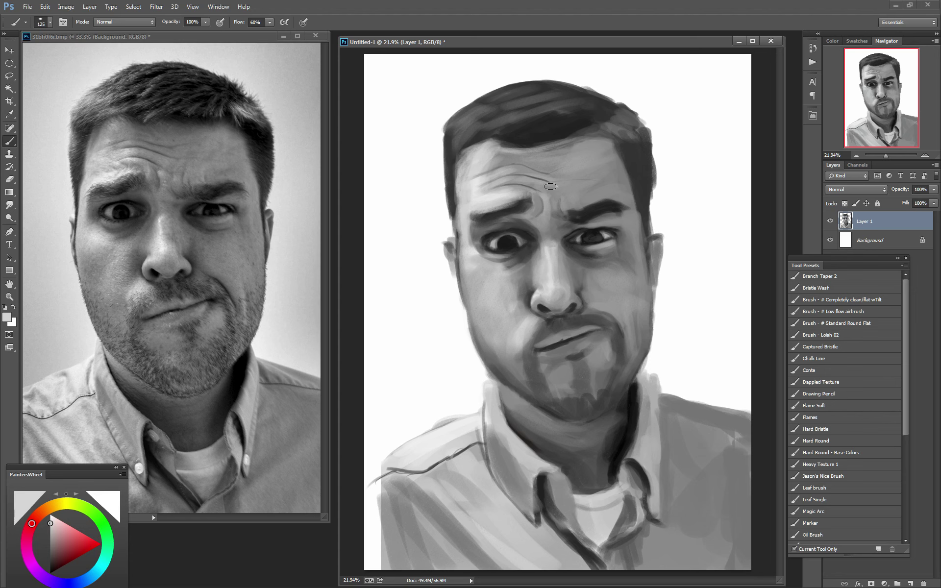
key("bracketright")
key("bracketright")
key("bracketright")
Soften the chin, lighten the left cheek, and darken the left jaw shading
left_click_drag(558, 365, 554, 387)
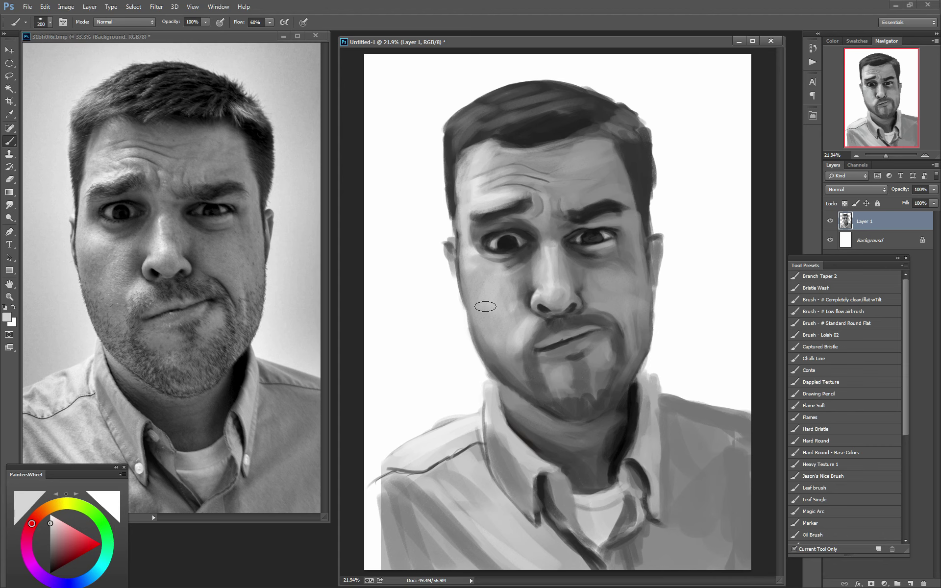
left_click_drag(509, 275, 512, 294)
left_click(524, 298, "alt")
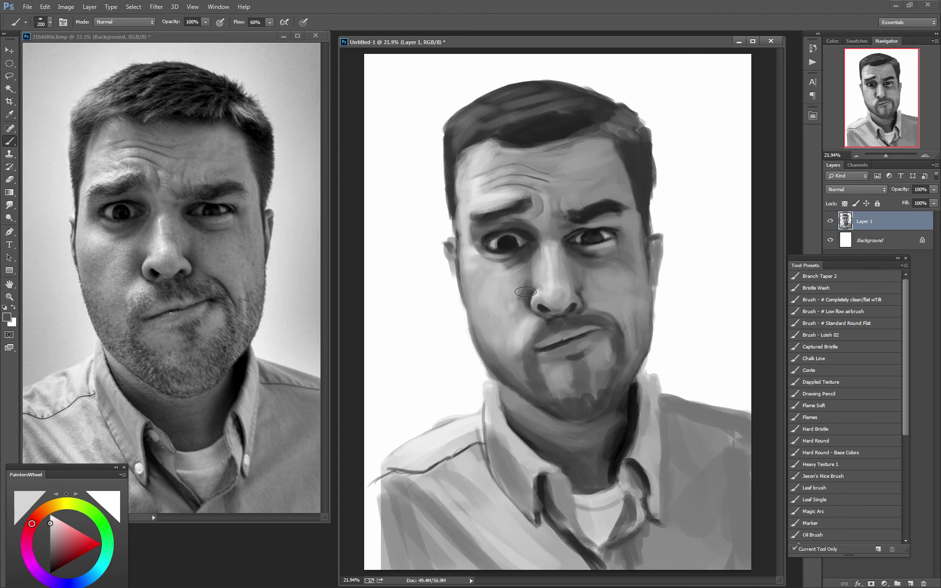
left_click_drag(505, 339, 509, 360)
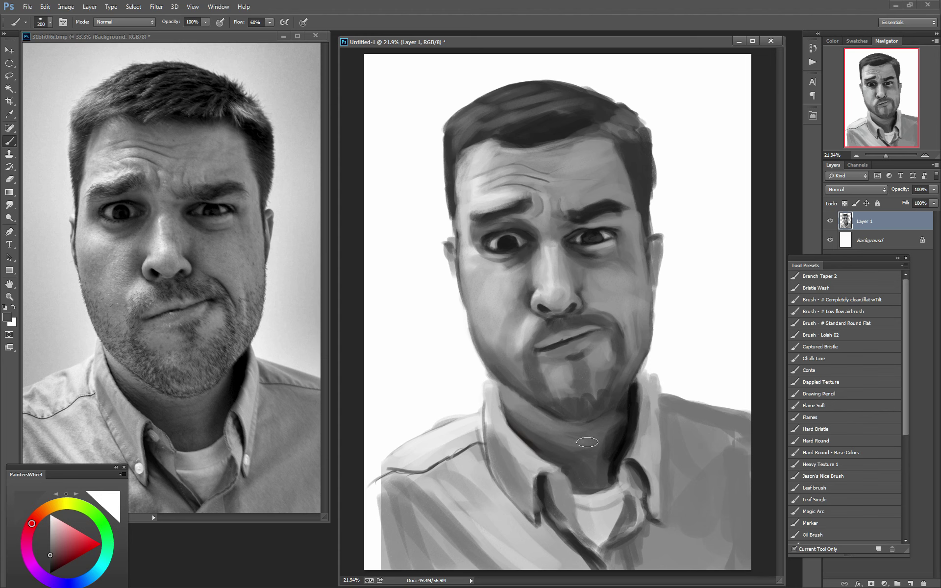
Deepen the under-chin neck shadow with sampled dark and lighter strokes
left_click(613, 445, "alt")
mouse_move(596, 459)
left_mouse_down()
mouse_move(549, 441)
mouse_move(603, 448)
left_mouse_up()
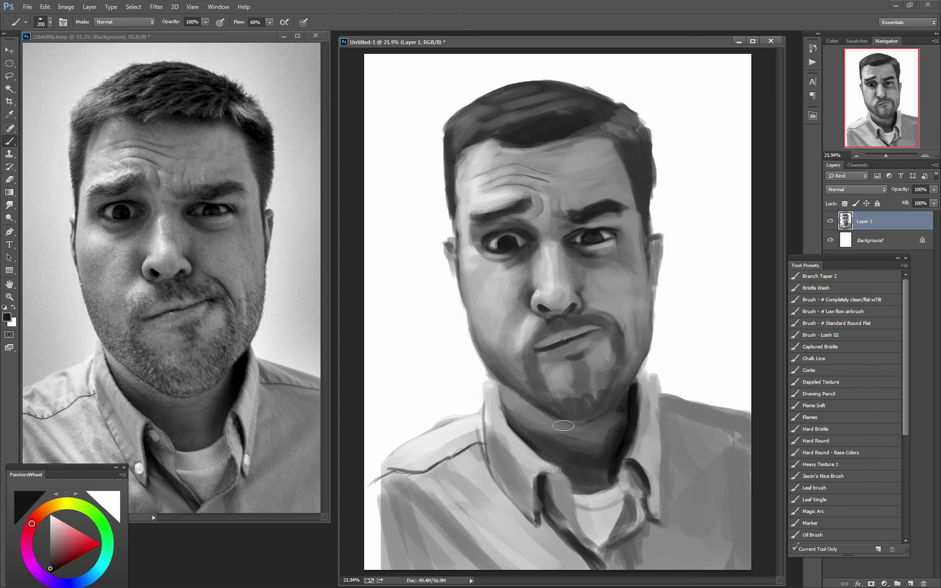
left_click(537, 421, "alt")
left_click_drag(536, 436, 595, 433)
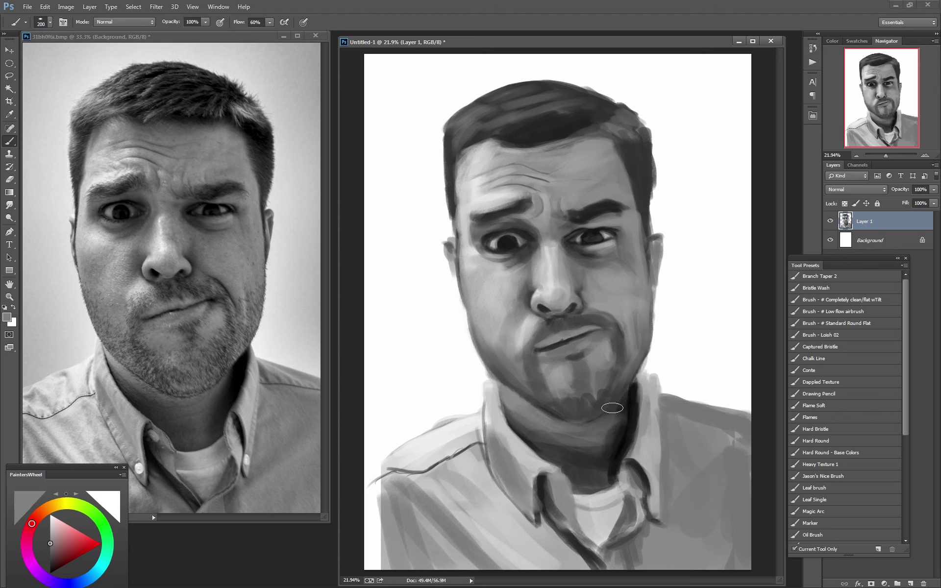
left_click(628, 407, "alt")
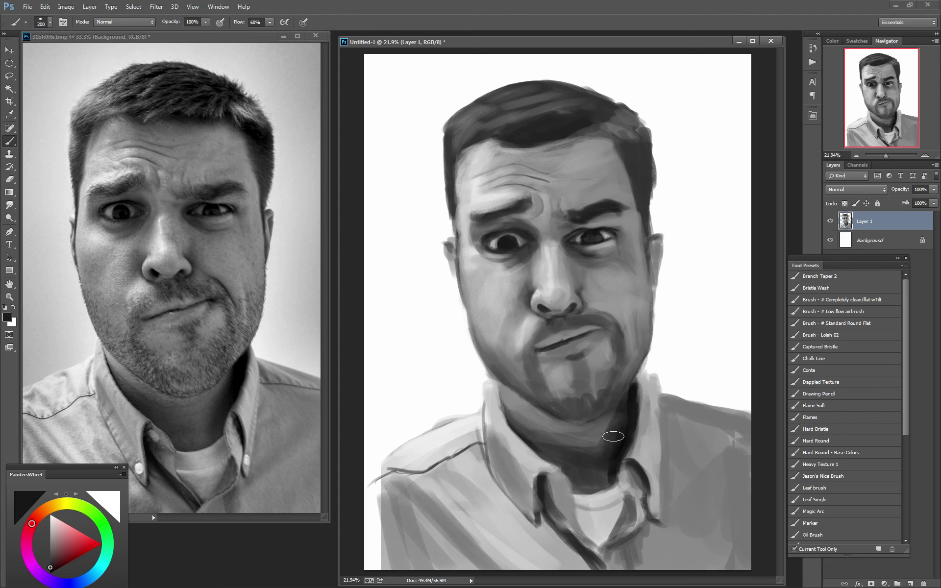
mouse_move(588, 434)
left_mouse_down()
mouse_move(544, 434)
mouse_move(512, 417)
left_mouse_up()
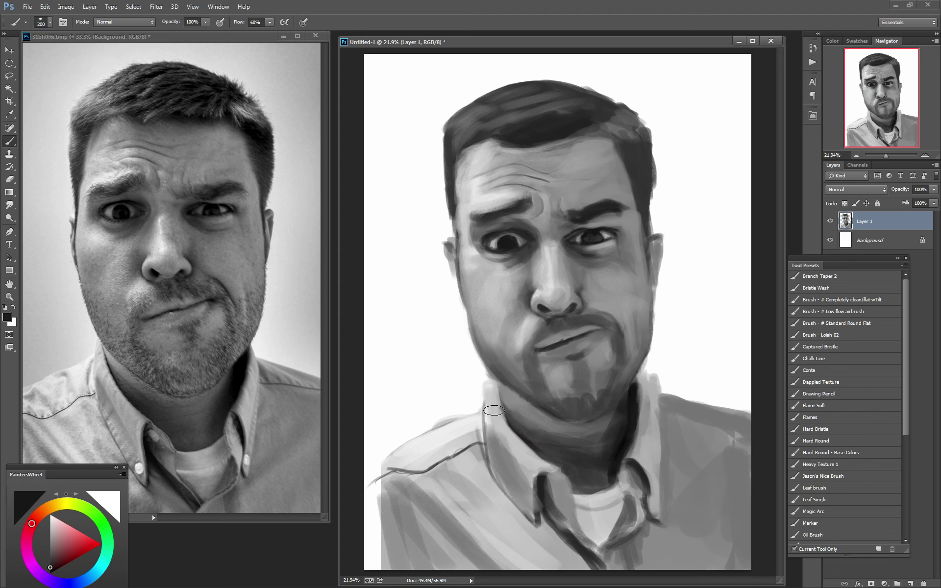
Cover the dark collar line with light grey using a 150 px brush
key("bracketleft")
key("bracketleft")
key("bracketleft")
key("bracketleft")
key("bracketleft")
left_click(498, 451, "alt")
left_click_drag(486, 414, 487, 434)
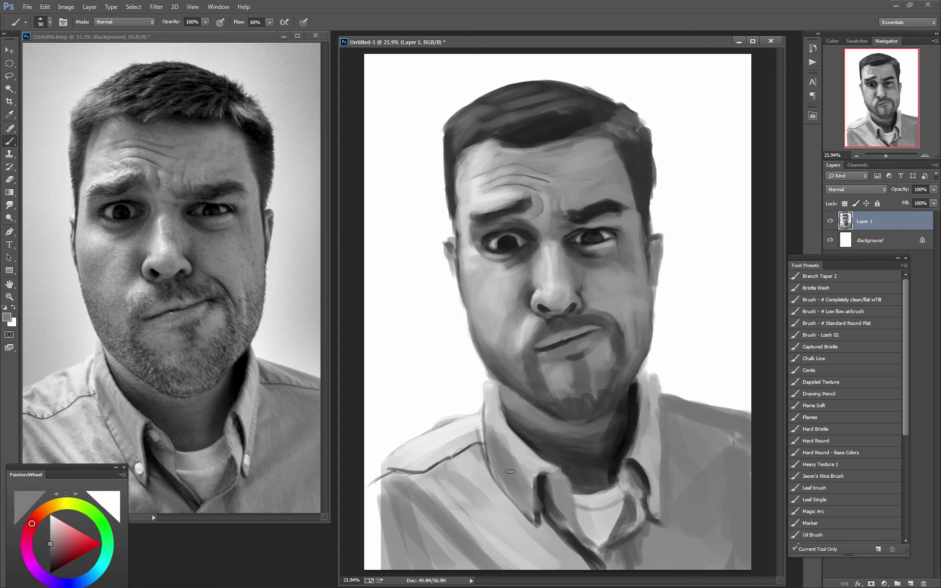
left_click(499, 430, "alt")
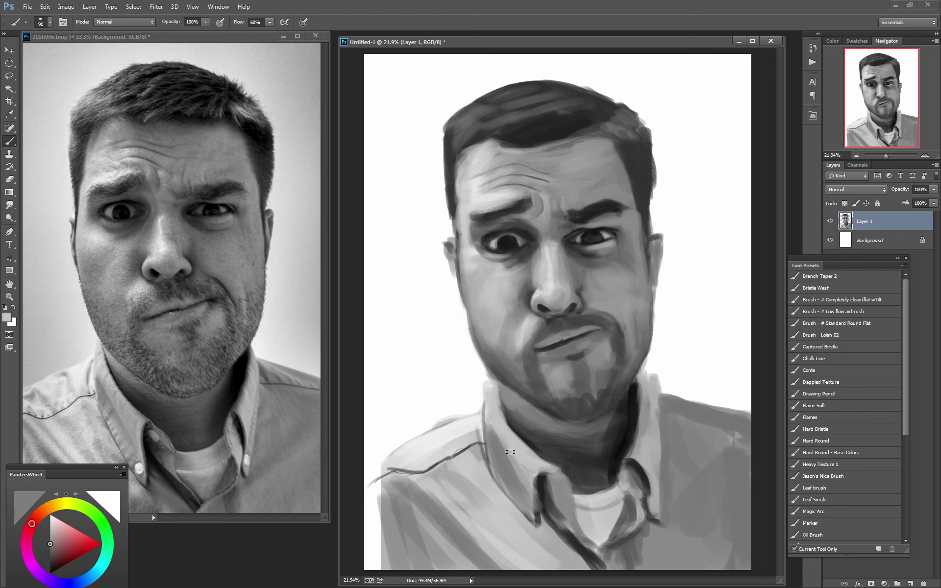
left_click(528, 494, "alt")
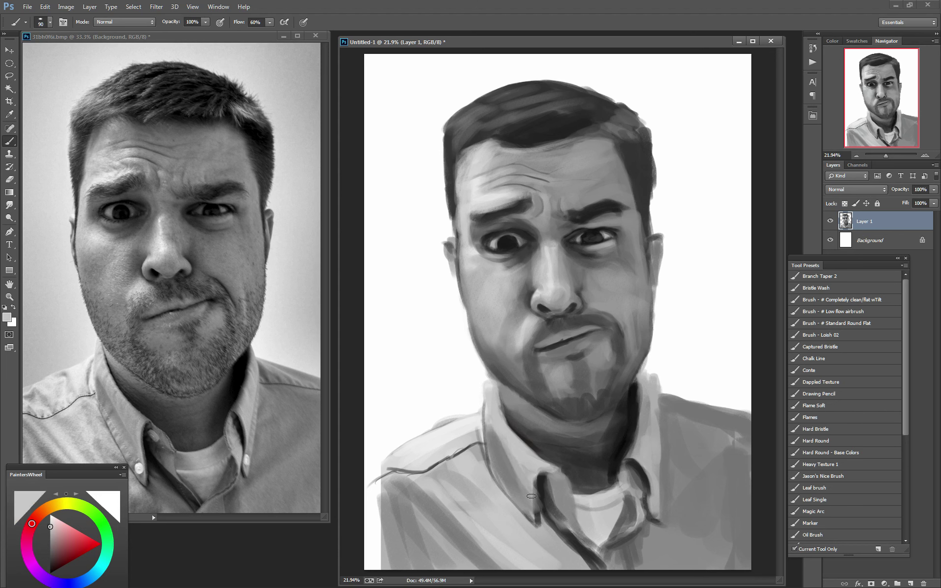
mouse_move(528, 491)
left_mouse_down()
mouse_move(528, 520)
mouse_move(494, 447)
mouse_move(492, 473)
left_mouse_up()
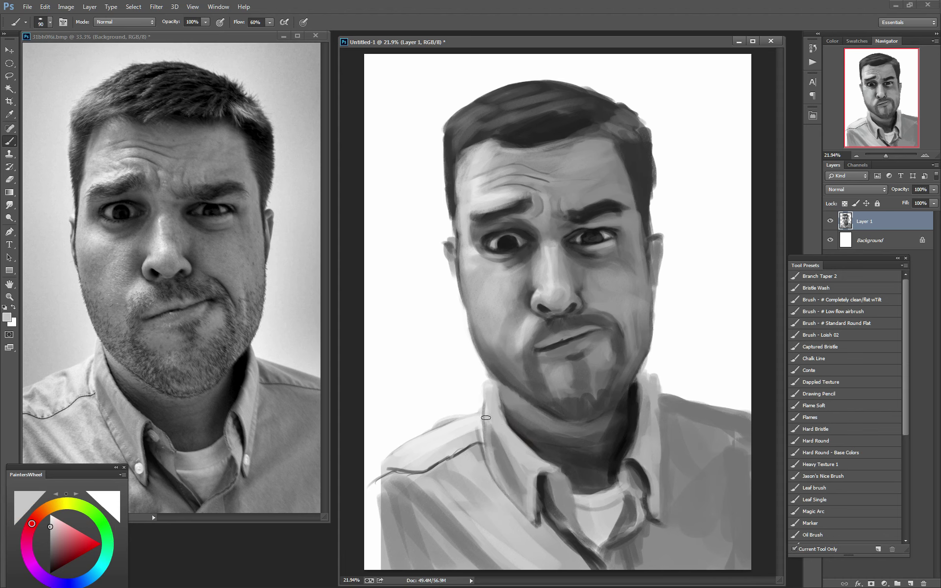
left_click_drag(486, 417, 497, 466)
Darken the collar edge and right shoulder line with brush sizes 50 and 150
left_click(265, 372, "alt")
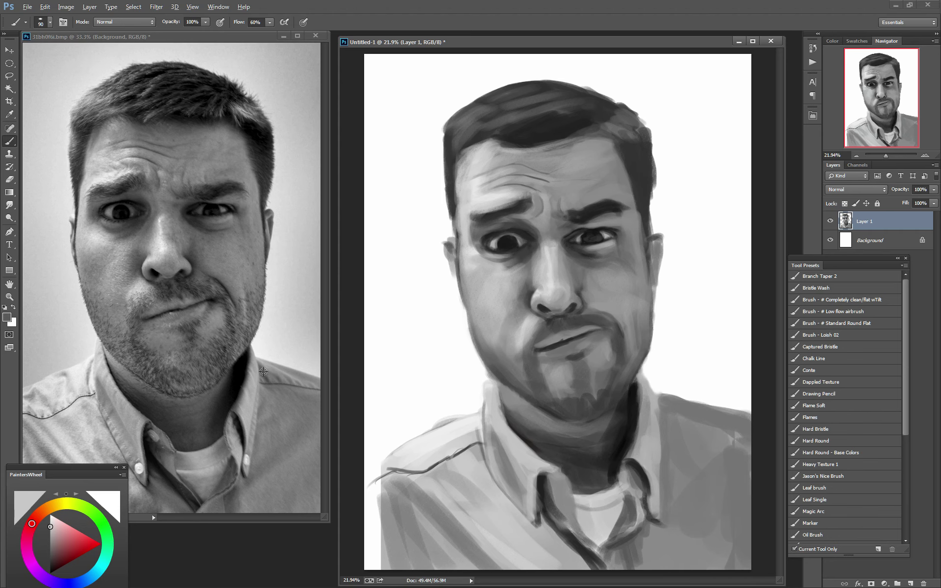
key("bracketleft")
key("bracketleft")
key("bracketleft")
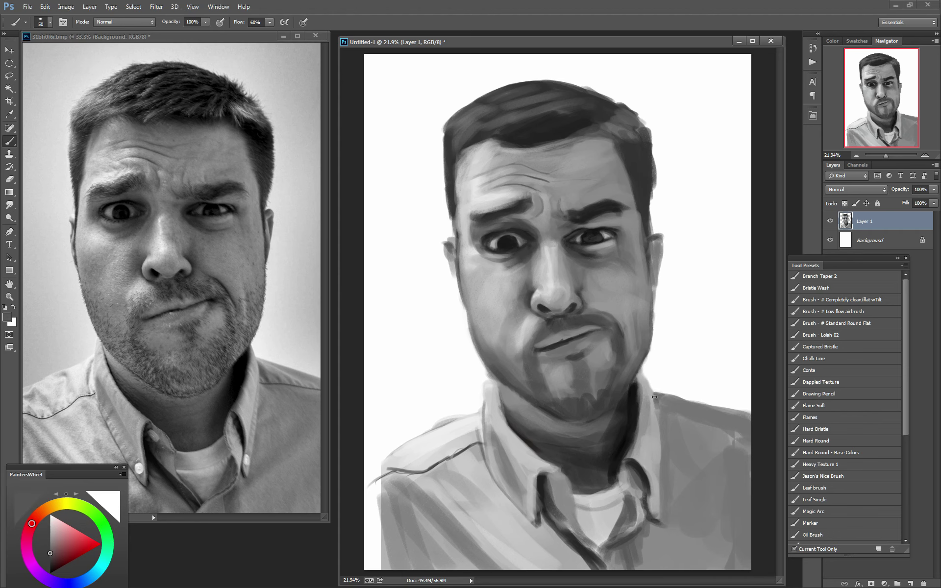
left_click_drag(657, 398, 752, 429)
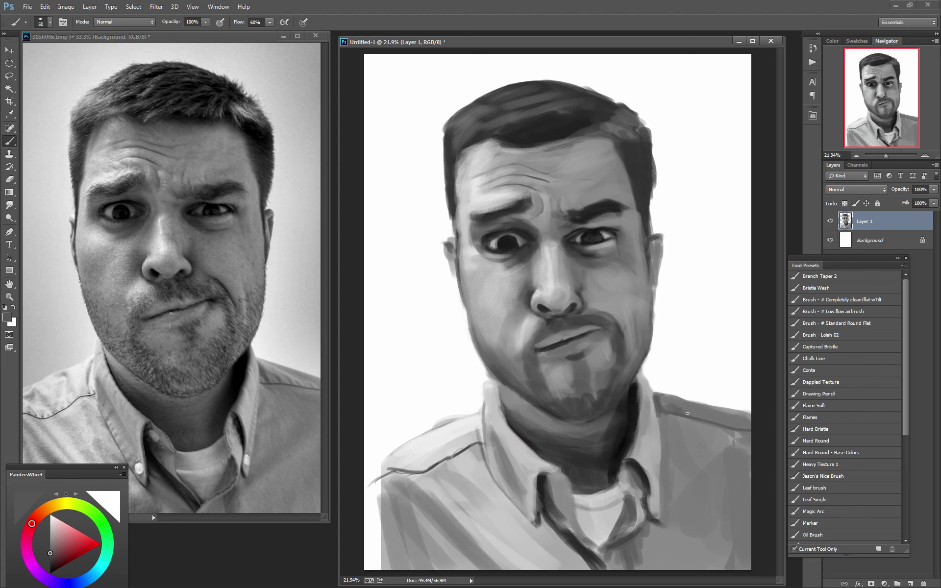
left_click_drag(706, 408, 741, 420)
key("bracketright")
key("bracketright")
key("bracketright")
left_click_drag(654, 392, 760, 419)
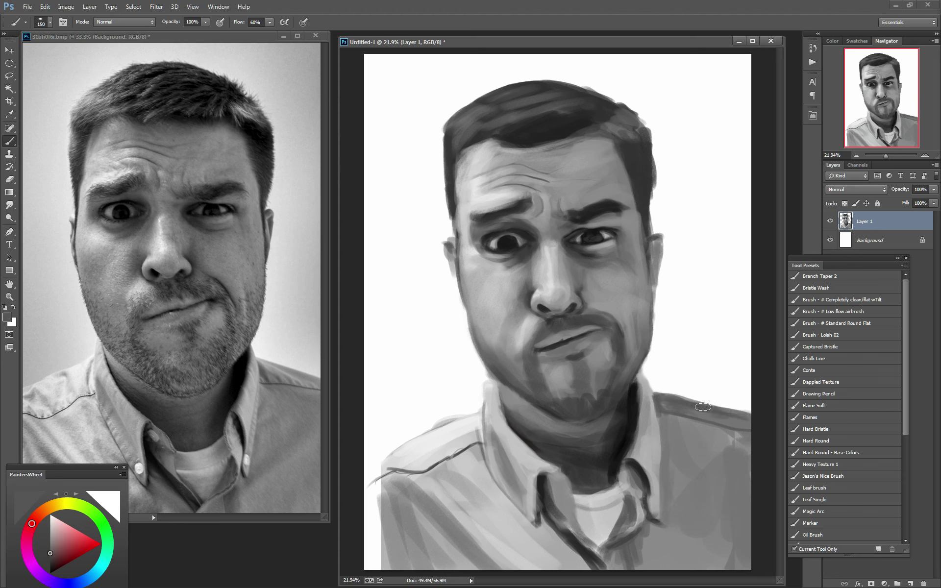
Paint a lighter grey stroke along the right shoulder at size 125
left_click(492, 506, "alt")
key("bracketleft")
left_click_drag(659, 394, 715, 416)
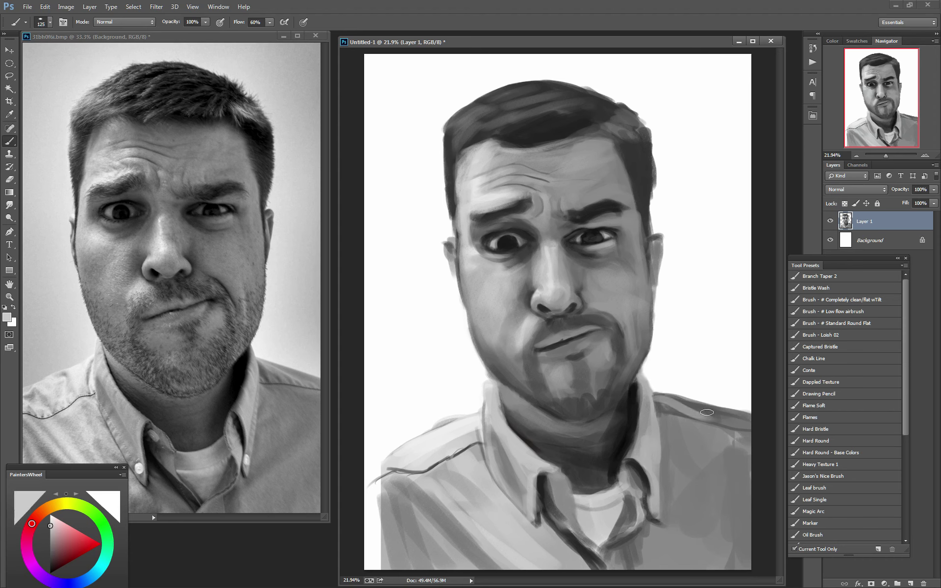
key("bracketleft")
key("bracketleft")
key("bracketleft")
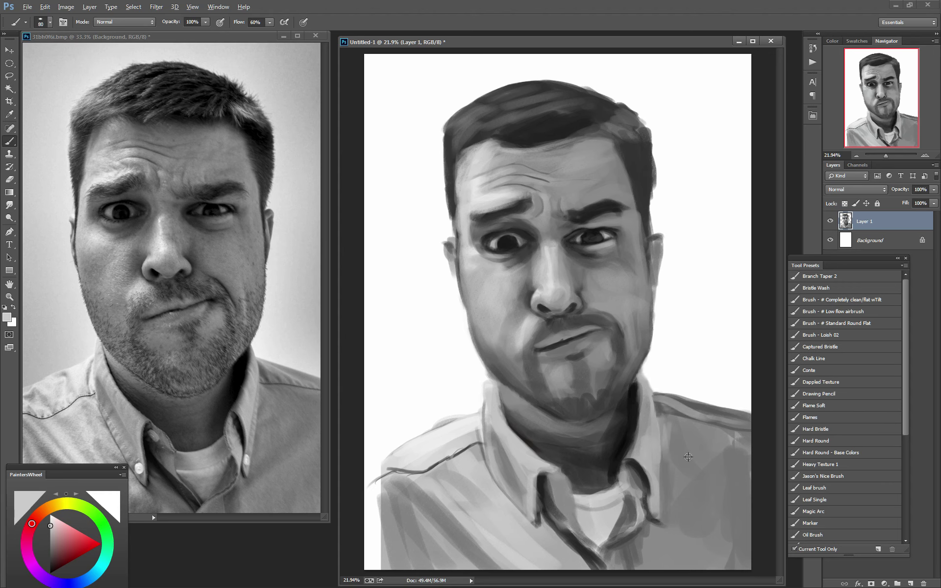
Draw thin 30 px dark collar edge lines and move the colour wheel panel down
left_click(692, 405, "alt")
key("bracketleft")
key("bracketleft")
key("bracketleft")
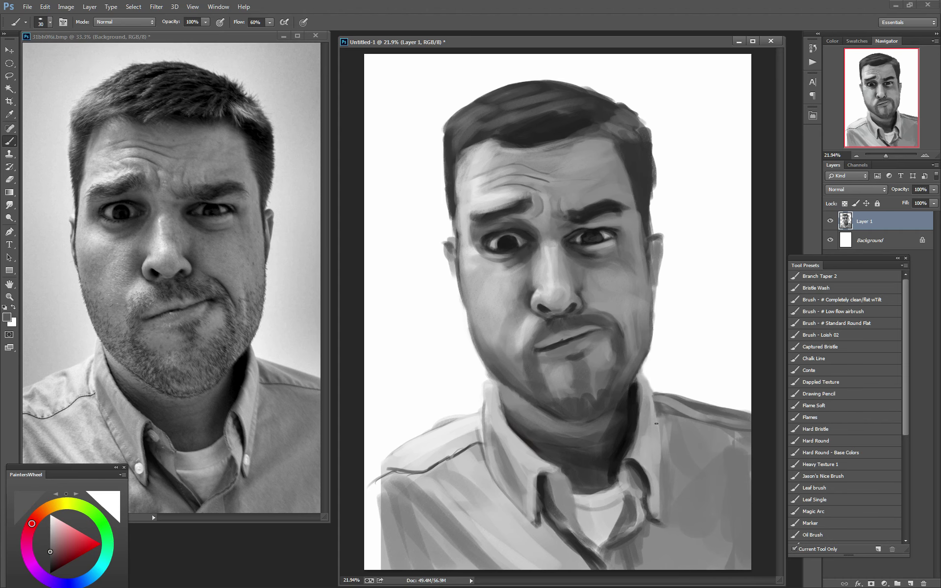
mouse_move(654, 432)
left_mouse_down()
mouse_move(654, 424)
mouse_move(648, 509)
left_mouse_up()
left_click_drag(654, 463, 653, 505)
left_click_drag(485, 461, 503, 483)
left_click_drag(76, 468, 96, 518)
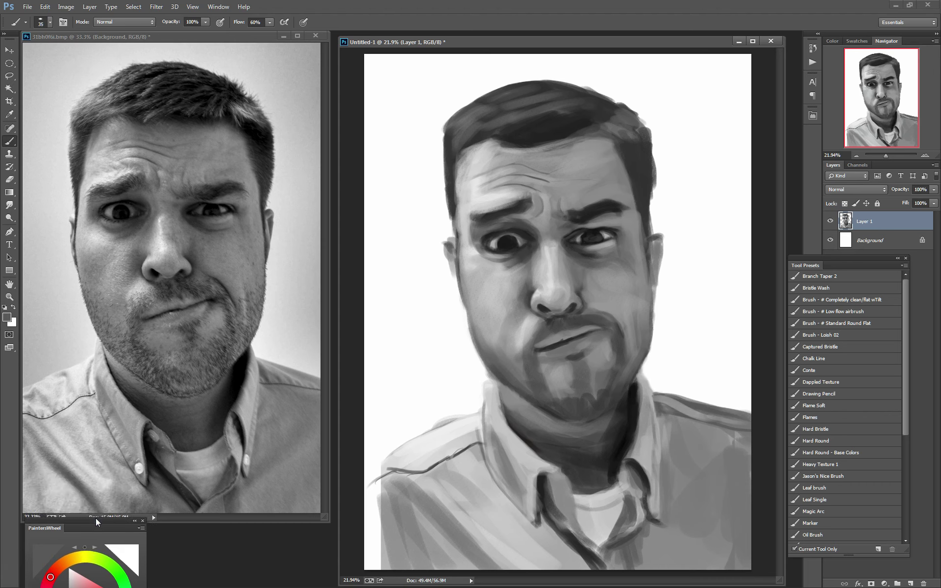
With a 175 px brush, paint light then darker grey over the lower-left shirt and placket
left_click(484, 509, "alt")
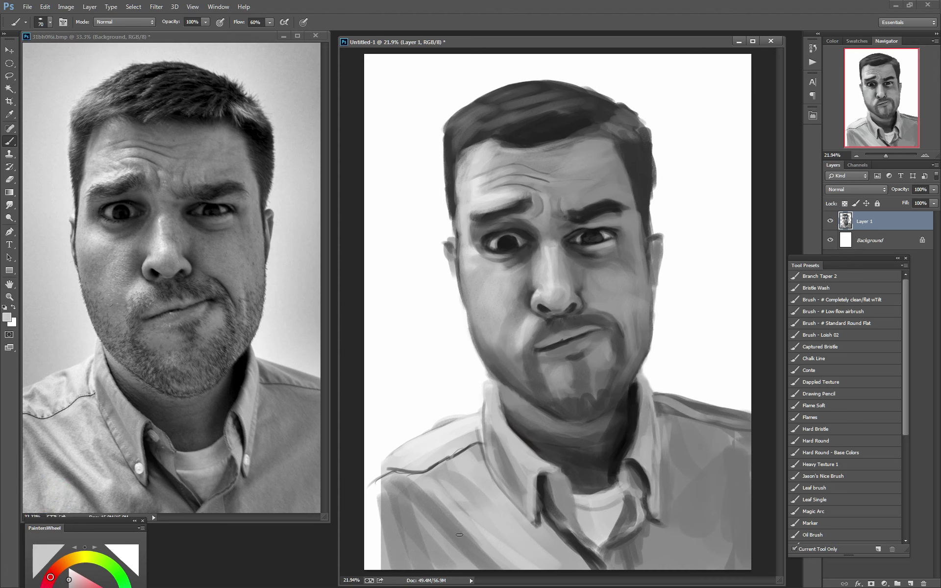
key("bracketright")
key("bracketright")
key("bracketright")
mouse_move(456, 558)
left_mouse_down()
mouse_move(430, 533)
mouse_move(402, 544)
mouse_move(378, 523)
mouse_move(378, 542)
mouse_move(381, 505)
mouse_move(372, 558)
mouse_move(376, 465)
left_mouse_up()
left_click(376, 465, "alt")
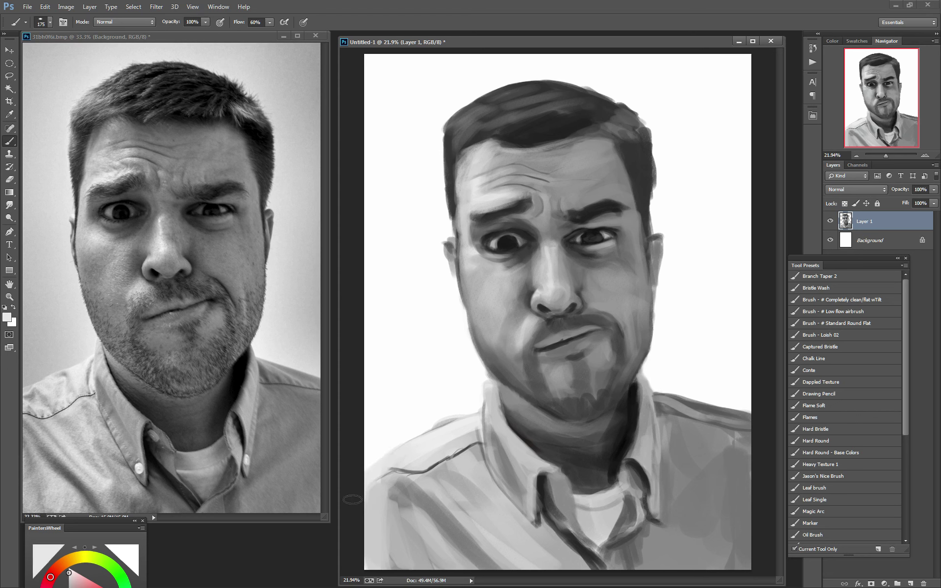
left_click(412, 489, "alt")
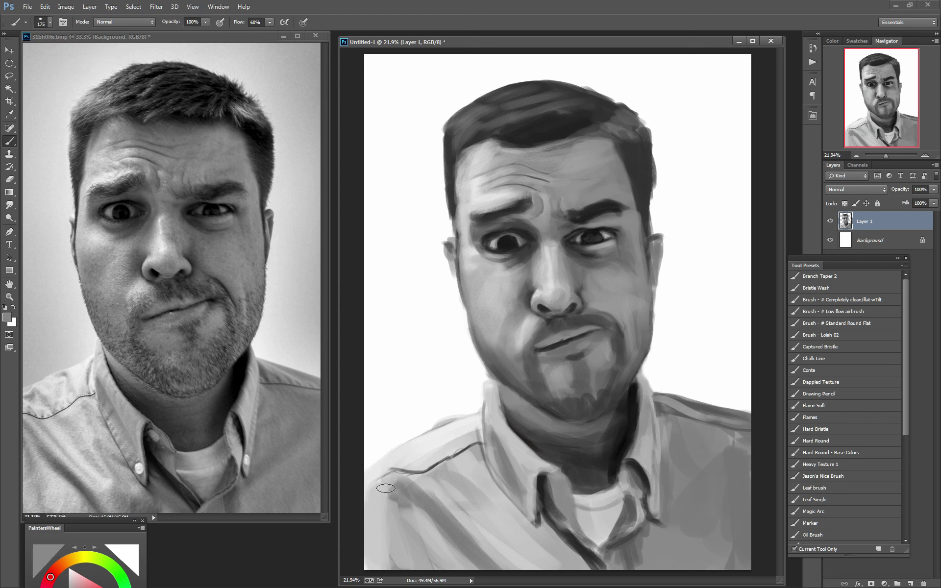
mouse_move(387, 488)
left_mouse_down()
mouse_move(372, 517)
mouse_move(380, 524)
mouse_move(398, 501)
mouse_move(368, 471)
mouse_move(370, 449)
mouse_move(406, 448)
mouse_move(483, 419)
mouse_move(485, 470)
mouse_move(509, 493)
mouse_move(544, 558)
mouse_move(573, 564)
left_mouse_up()
mouse_move(536, 532)
left_mouse_down()
mouse_move(583, 562)
mouse_move(573, 549)
mouse_move(520, 564)
mouse_move(539, 568)
left_mouse_up()
Paint grey strokes and a dark diagonal fold across the lower-right shirt
mouse_move(632, 520)
left_mouse_down()
mouse_move(633, 538)
mouse_move(657, 541)
mouse_move(686, 515)
left_mouse_up()
left_click(633, 537, "alt")
mouse_move(656, 549)
left_mouse_down()
mouse_move(732, 521)
mouse_move(656, 564)
left_mouse_up()
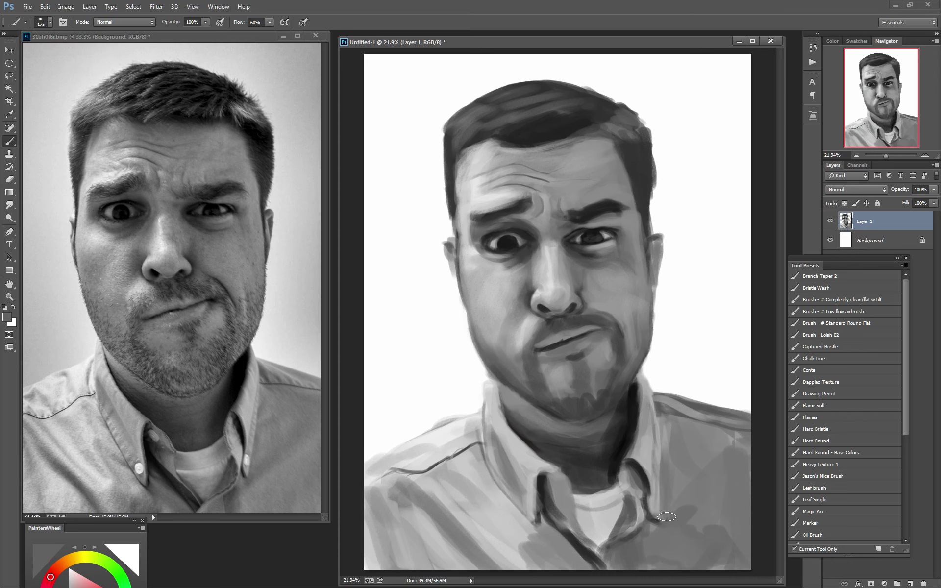
left_click_drag(755, 436, 667, 520)
left_click_drag(730, 471, 696, 520)
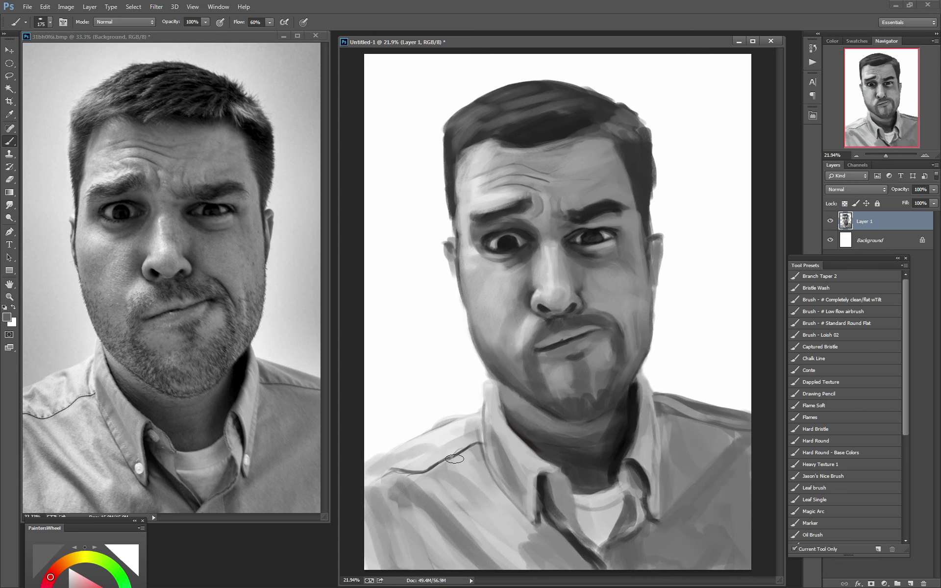
Lighten and define the shirt collar band with sampled lighter grey strokes
mouse_move(493, 446)
left_mouse_down()
mouse_move(493, 425)
mouse_move(490, 465)
mouse_move(485, 445)
mouse_move(508, 469)
left_mouse_up()
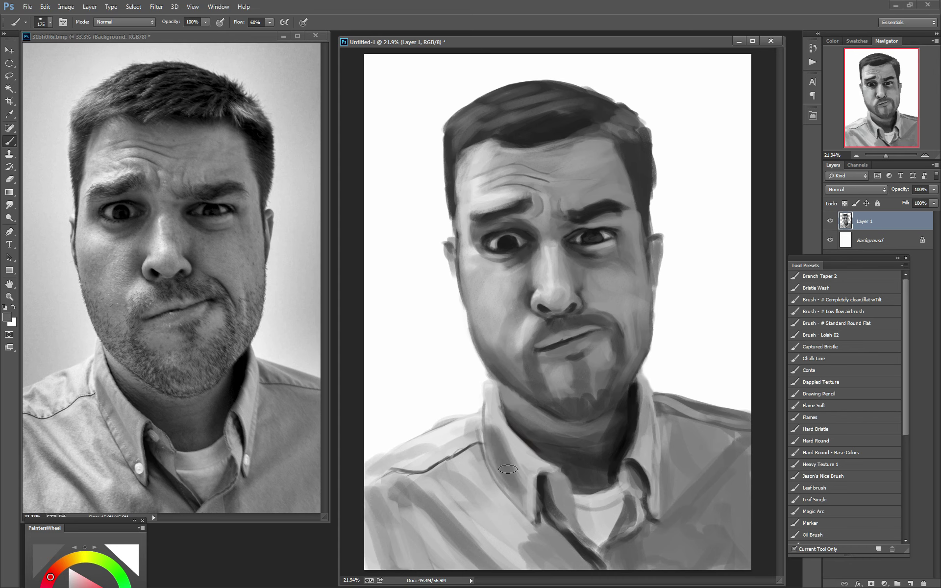
left_click(488, 417, "alt")
mouse_move(489, 426)
left_mouse_down()
mouse_move(525, 460)
mouse_move(514, 466)
mouse_move(547, 482)
left_mouse_up()
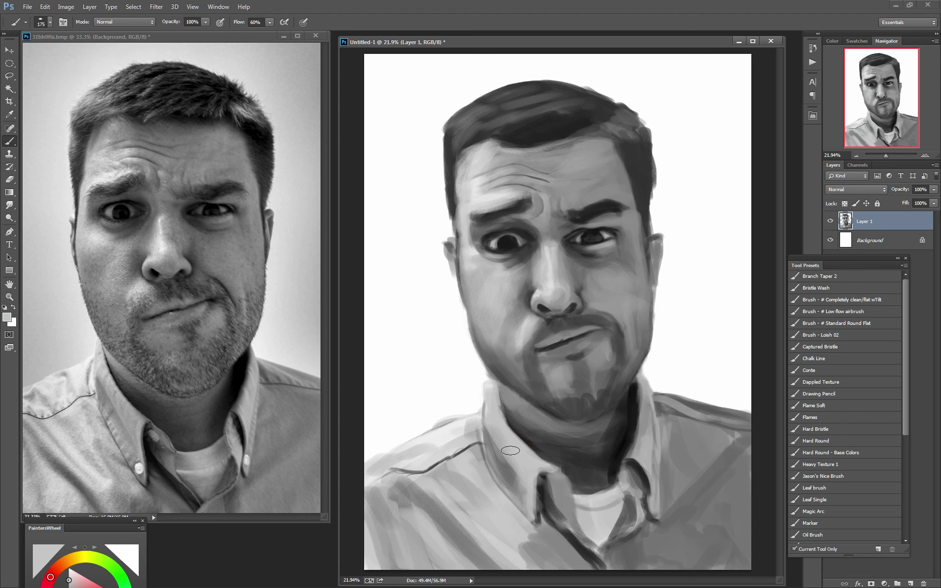
left_click(421, 392, "alt")
key("bracketleft")
key("bracketleft")
key("bracketleft")
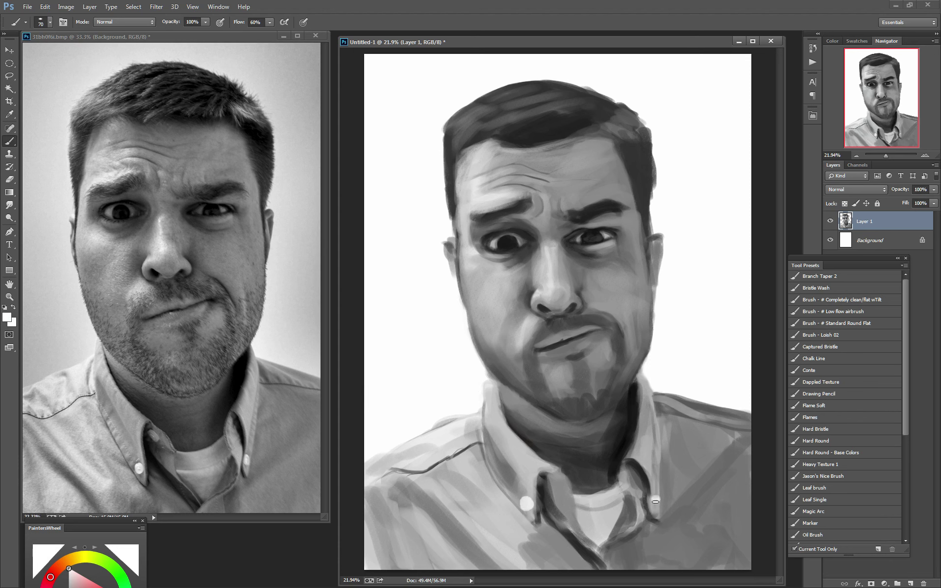
Line the collar placket with a near-black shadow using a 70 px brush
left_click(500, 473, "alt")
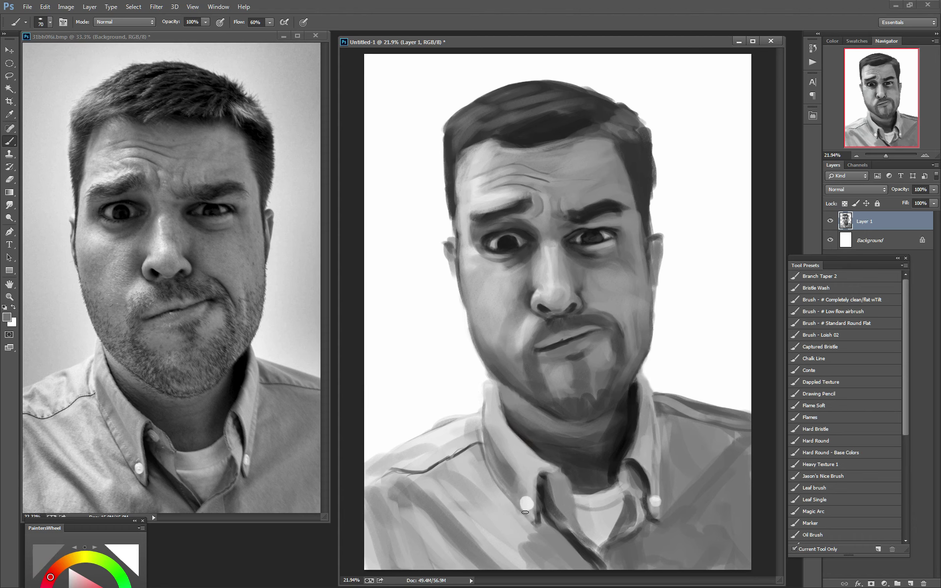
left_click(540, 487, "alt")
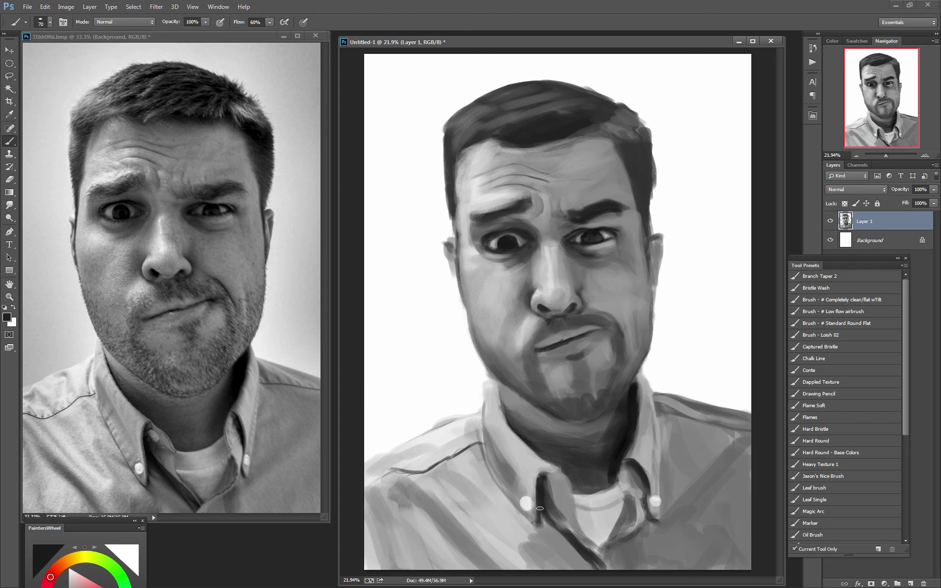
left_click_drag(539, 508, 538, 526)
left_click(563, 527, "alt")
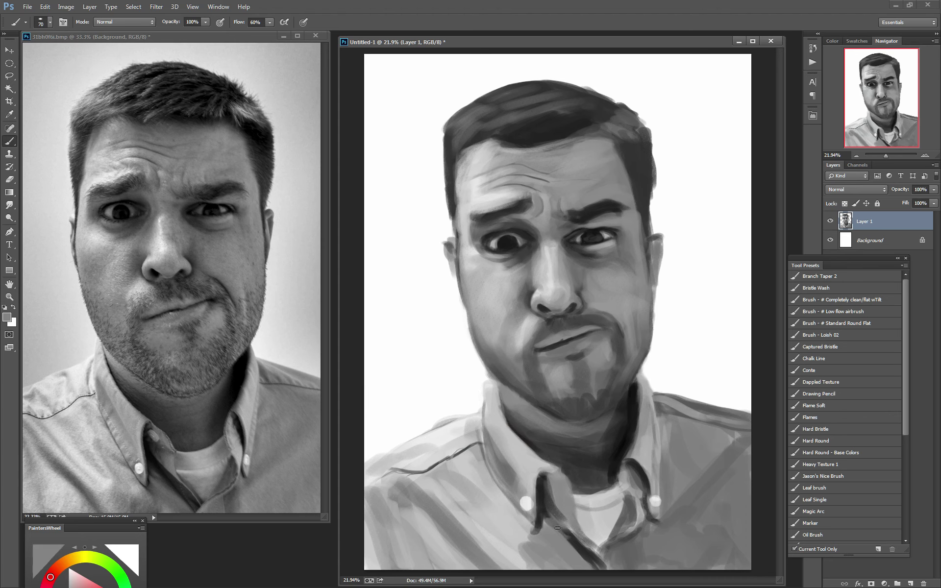
left_click(540, 484, "alt")
mouse_move(549, 505)
left_mouse_down()
mouse_move(595, 556)
mouse_move(590, 549)
mouse_move(636, 514)
mouse_move(627, 494)
mouse_move(630, 501)
left_mouse_up()
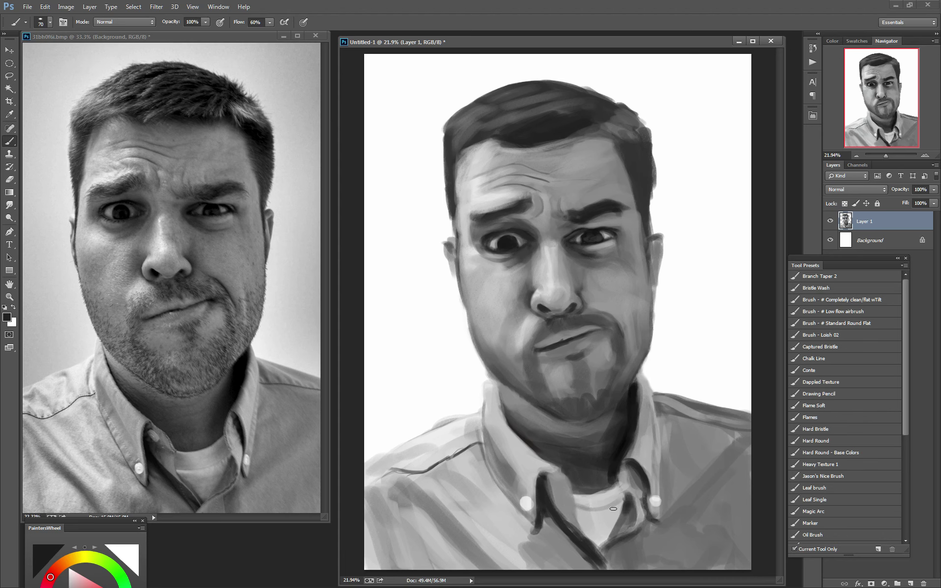
Sample near-white for the button and darken the collar and neck shadow
left_click(566, 505, "alt")
left_click(527, 501, "alt")
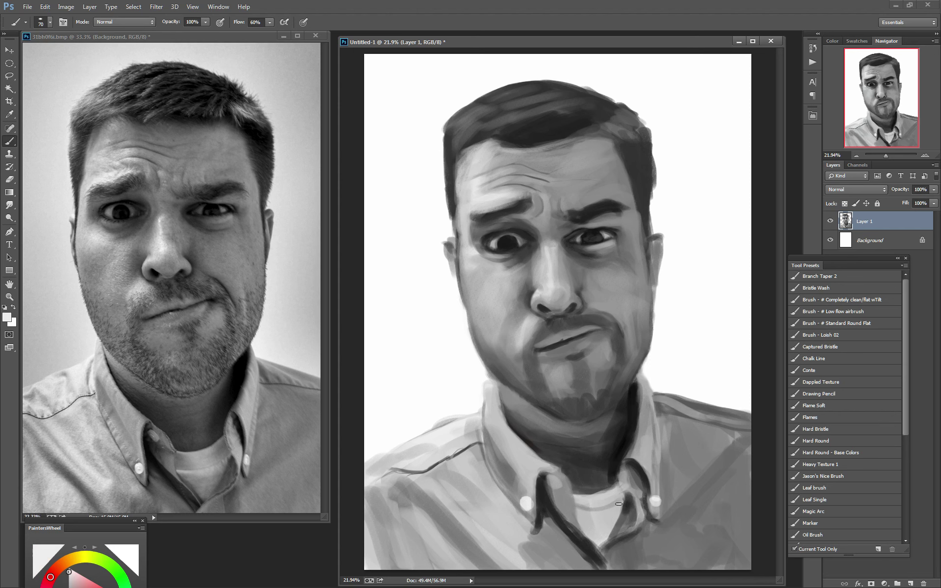
left_click(580, 478, "alt")
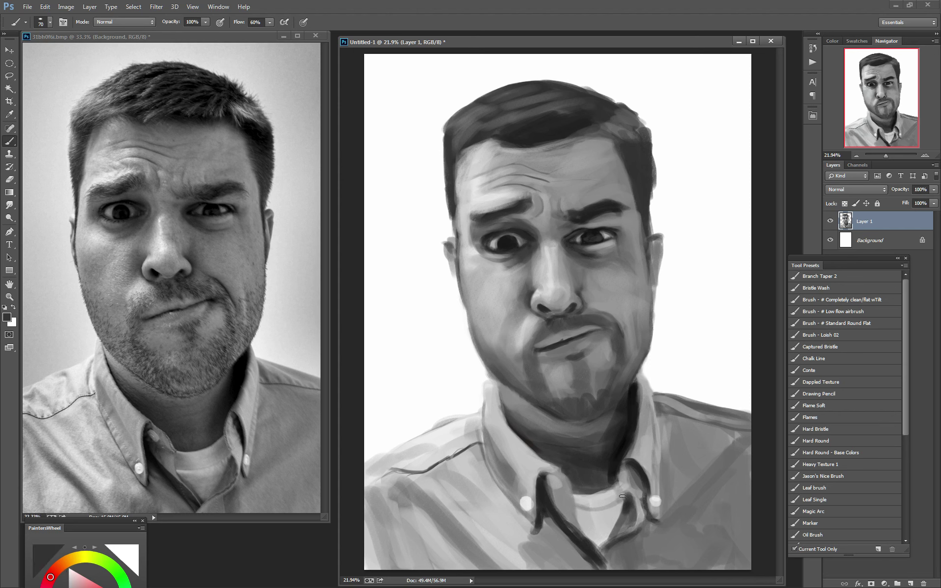
mouse_move(616, 495)
left_mouse_down()
mouse_move(613, 514)
mouse_move(578, 495)
left_mouse_up()
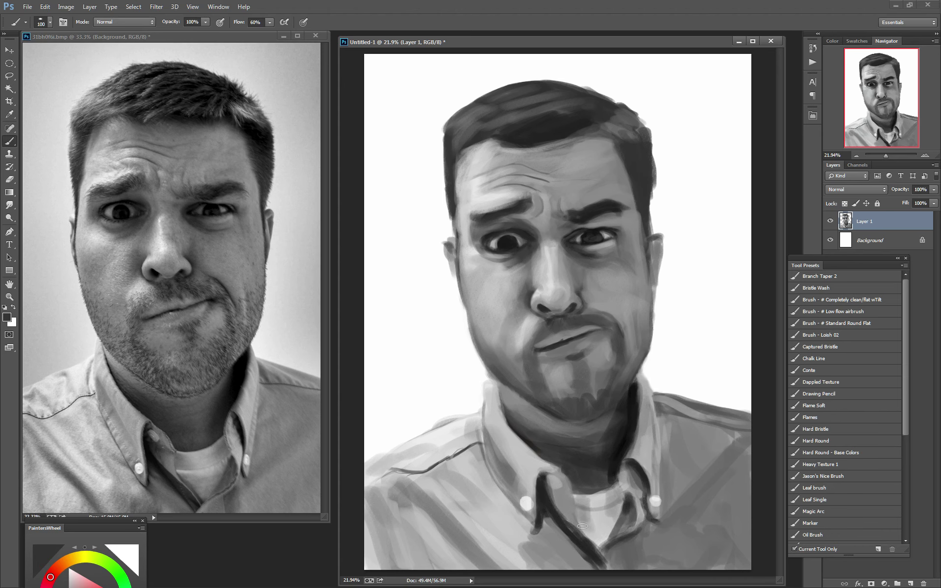
Deepen the neck shadow with small dark strokes, then sample greys from the face
key("bracketleft")
mouse_move(579, 520)
left_mouse_down()
mouse_move(599, 544)
mouse_move(584, 514)
left_mouse_up()
left_click(583, 518, "alt")
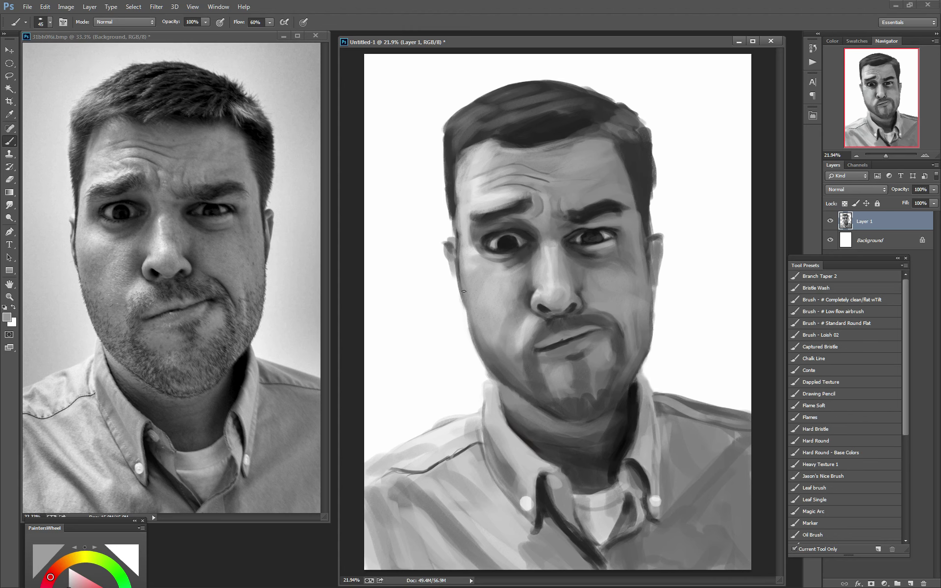
key("bracketright")
left_click(498, 369, "alt")
left_click(481, 305, "alt")
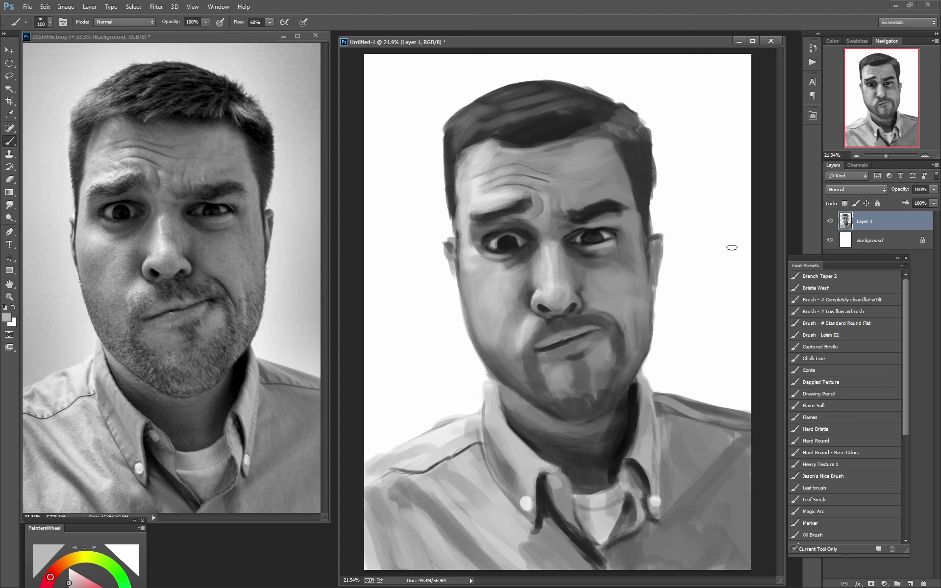
left_click(476, 162, "alt")
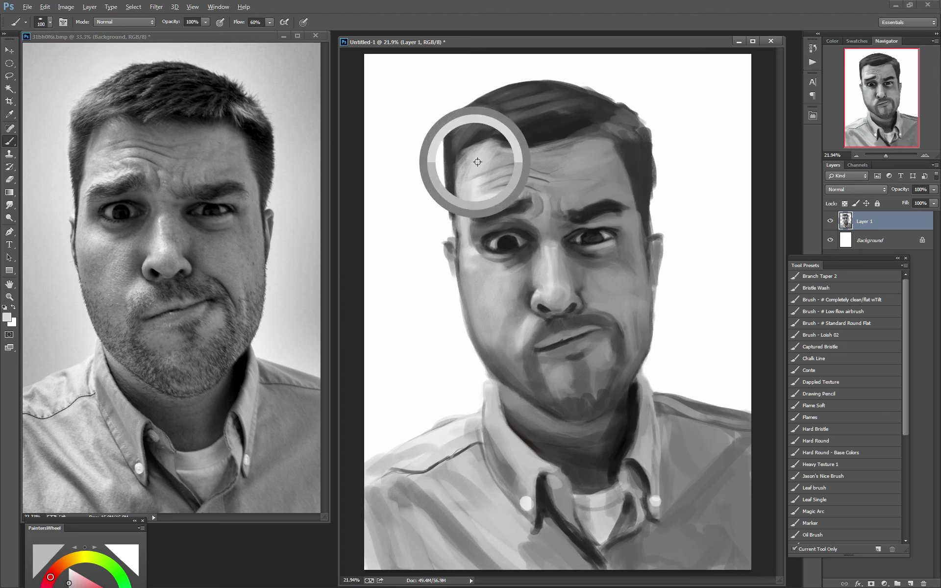
With the Loish 02 brush at size 20, paint light and dark strands along the hair edge
left_click(823, 336)
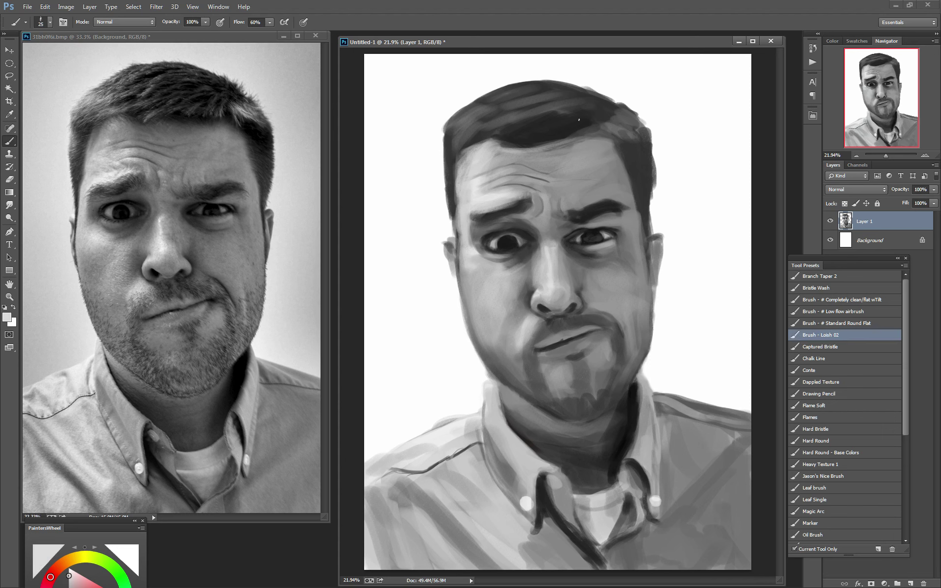
key("bracketleft")
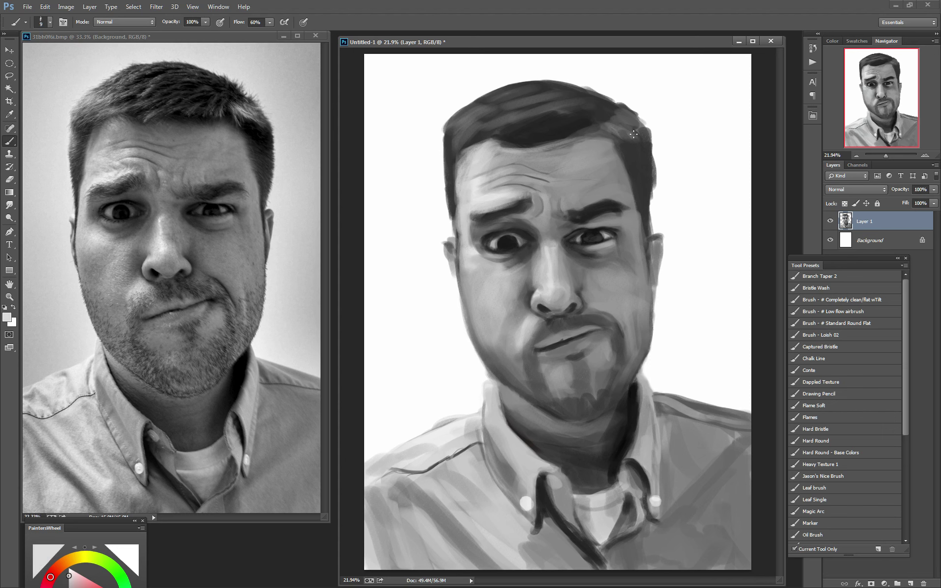
mouse_move(615, 129)
left_mouse_down()
mouse_move(629, 130)
mouse_move(624, 117)
mouse_move(637, 121)
mouse_move(621, 137)
left_mouse_up()
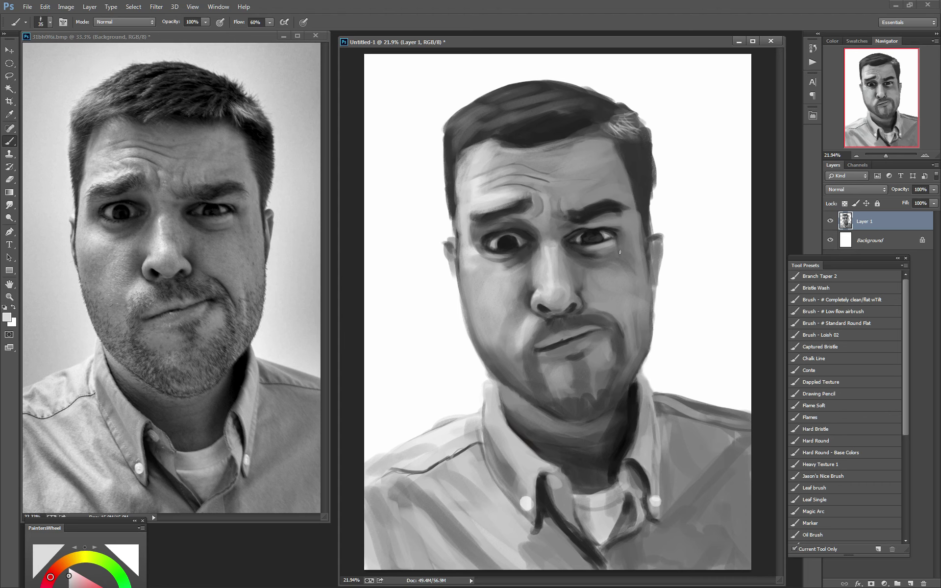
left_click(606, 119, "alt")
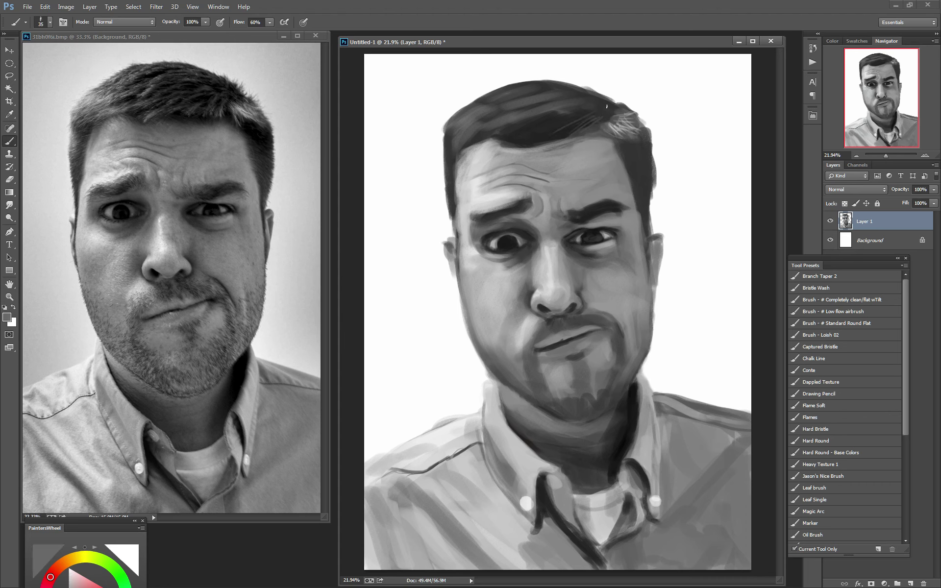
left_click_drag(545, 138, 571, 127)
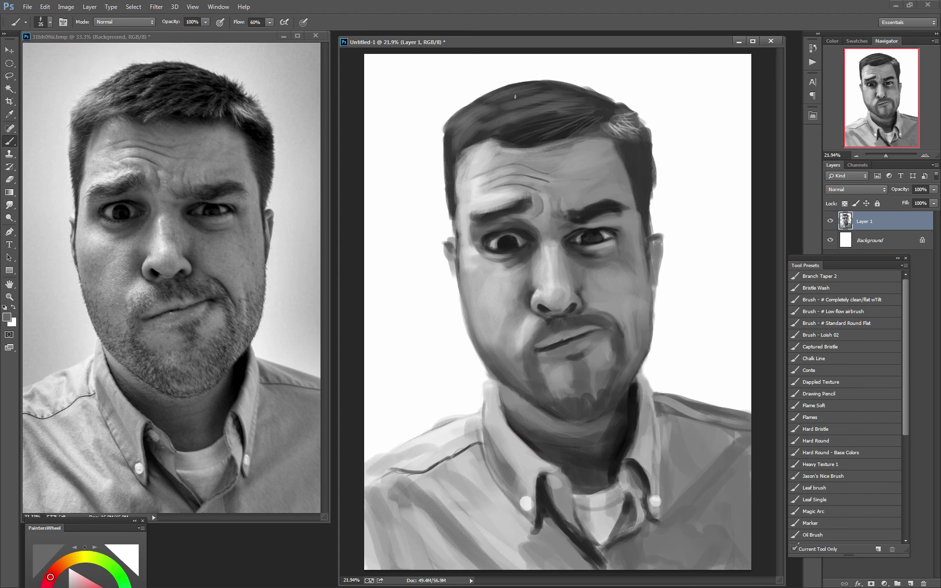
left_click_drag(580, 115, 503, 117)
Add dark marks on the hairline, right edge and top of the hair, plus faint light strokes
left_click(510, 127, "alt")
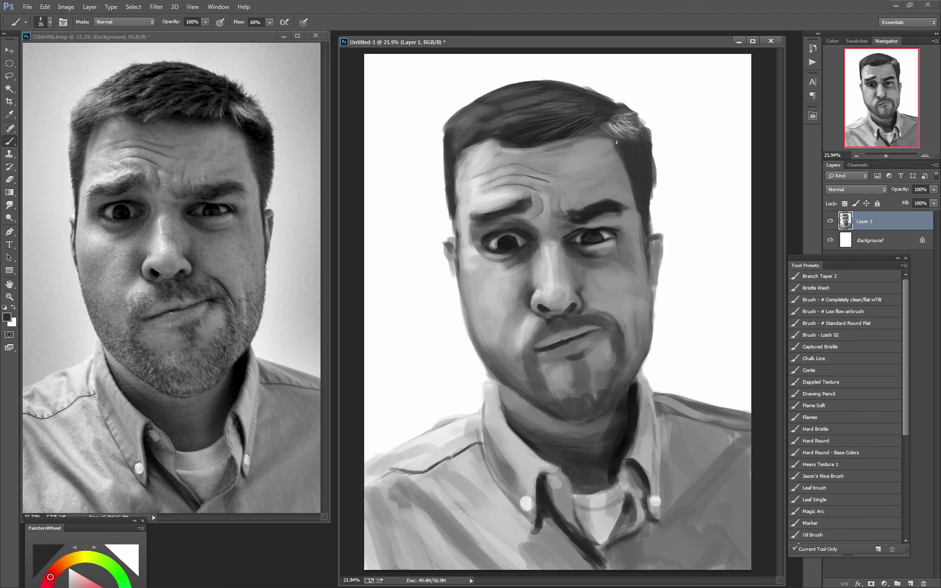
left_click_drag(611, 144, 610, 133)
left_click_drag(659, 167, 651, 167)
left_click(558, 121, "alt")
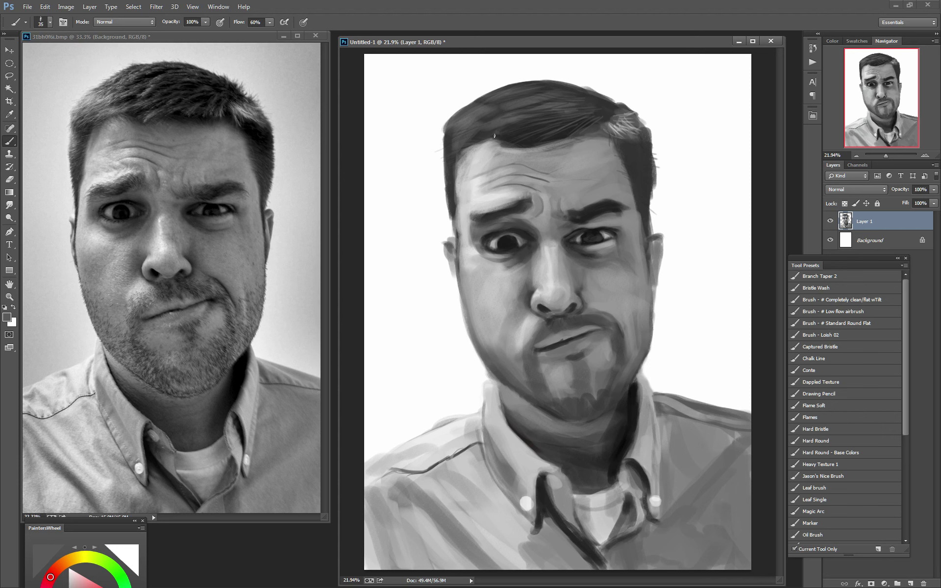
left_click(88, 99, "alt")
left_click_drag(473, 109, 455, 111)
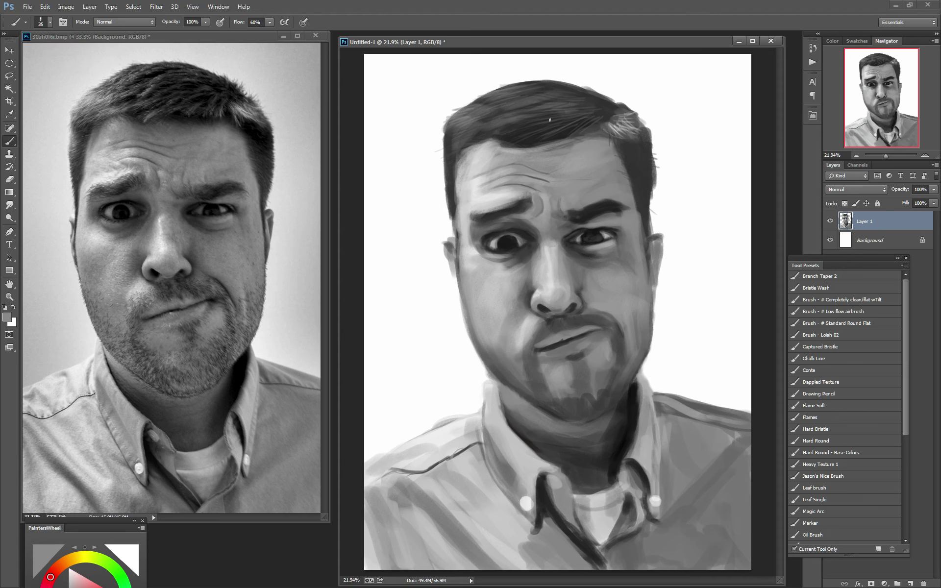
mouse_move(549, 120)
left_mouse_down()
mouse_move(530, 148)
mouse_move(577, 134)
left_mouse_up()
left_click(562, 136, "alt")
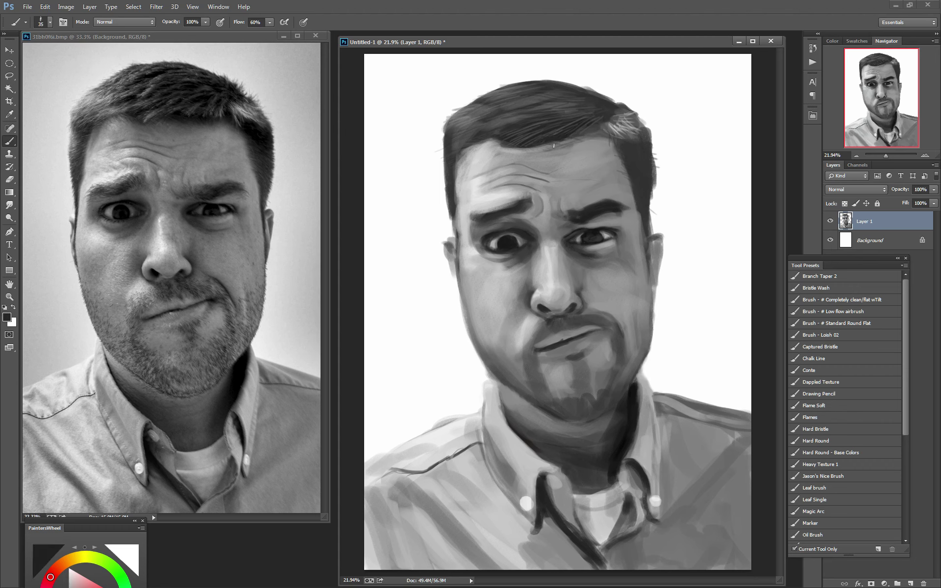
Paint short hair strands along the hairline and darken both temples with an 80 px brush
left_click_drag(510, 147, 519, 148)
left_click_drag(603, 128, 609, 117)
left_click_drag(615, 104, 612, 94)
mouse_move(450, 145)
left_mouse_down()
mouse_move(437, 152)
mouse_move(450, 135)
left_mouse_up()
key("bracketright")
key("bracketright")
key("bracketright")
mouse_move(455, 175)
left_mouse_down()
mouse_move(461, 157)
mouse_move(449, 220)
left_mouse_up()
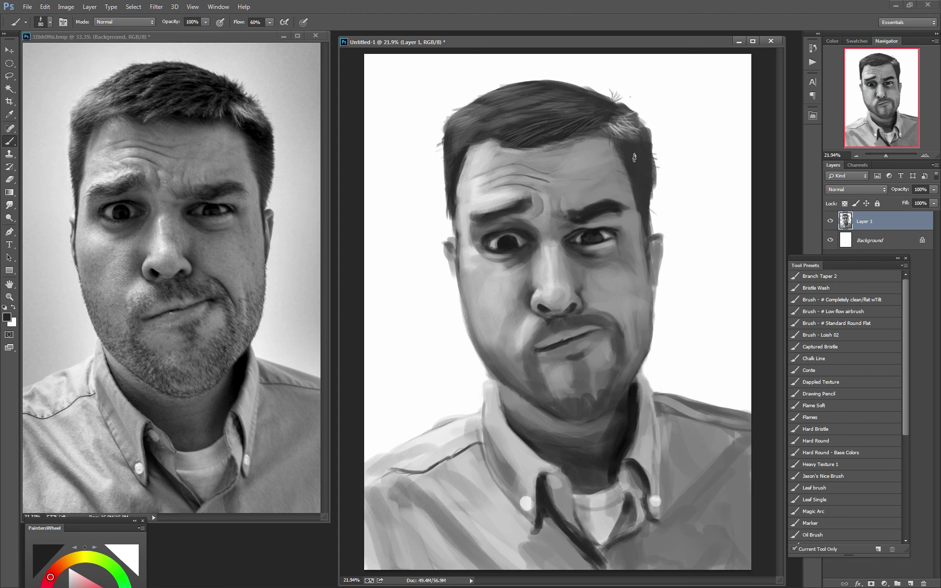
left_click_drag(614, 147, 625, 163)
Darken the face contours below both ears; undo a stray chin stroke
left_click_drag(455, 240, 460, 294)
left_click_drag(645, 229, 645, 274)
left_click_drag(653, 253, 649, 277)
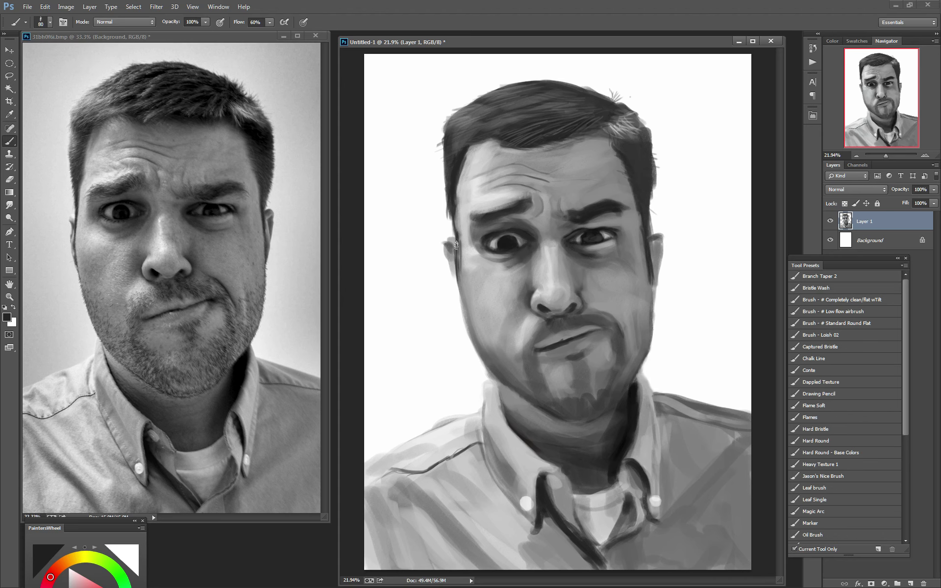
left_click_drag(459, 243, 457, 288)
left_click_drag(459, 240, 458, 296)
key("bracketleft")
key("bracketleft")
key("bracketleft")
left_click_drag(600, 376, 617, 367)
key("ctrl+z")
Zoom in on the nose and mouth and add a short bristle stroke on the chin
scroll(642, 275, "up", 2)
scroll(642, 275, "up", 4)
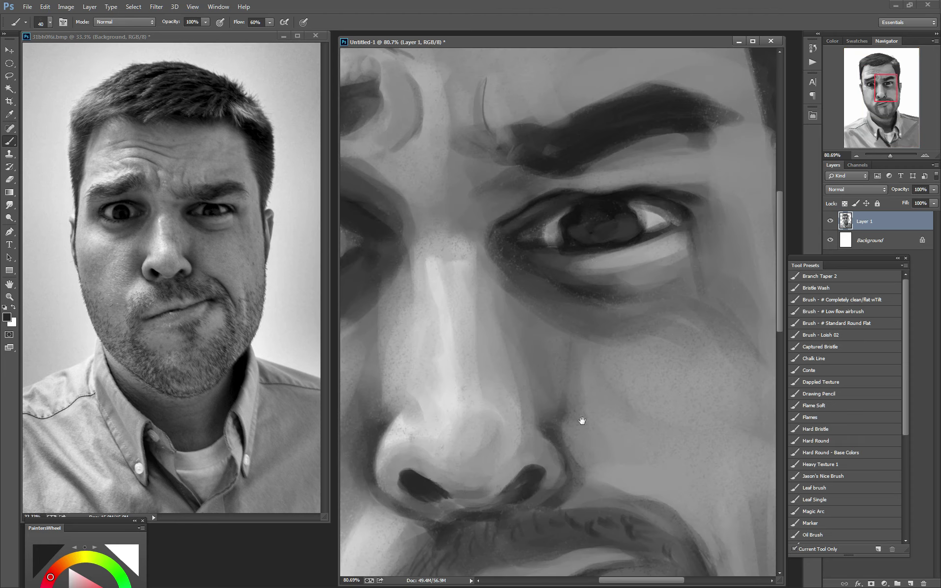
mouse_move(582, 420)
left_mouse_down()
mouse_move(665, 158)
mouse_move(601, 71)
left_mouse_up()
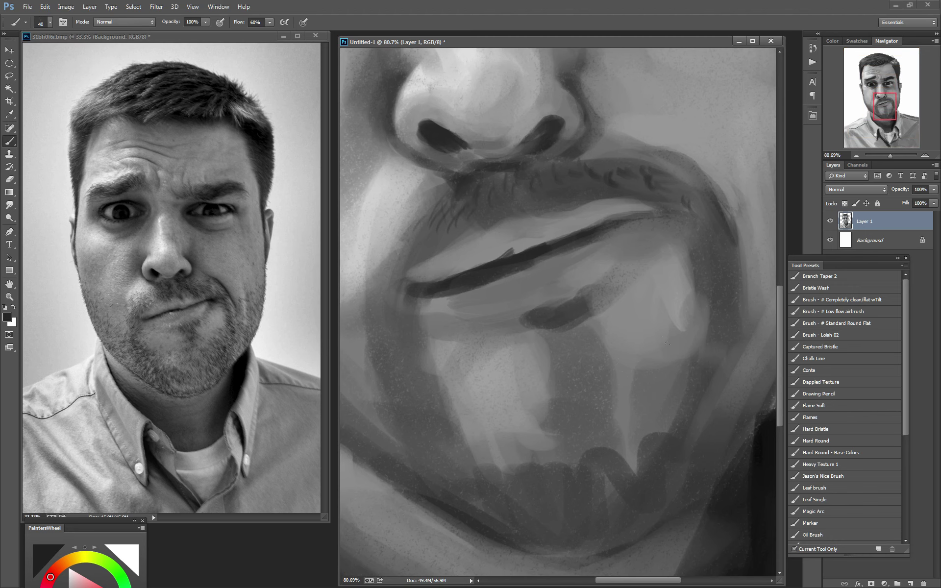
left_click_drag(651, 349, 658, 386)
With the clean flat tilt brush, paint fine mustache strokes; undo a dark curve
key("bracketright")
key("bracketright")
key("bracketright")
left_click(833, 299)
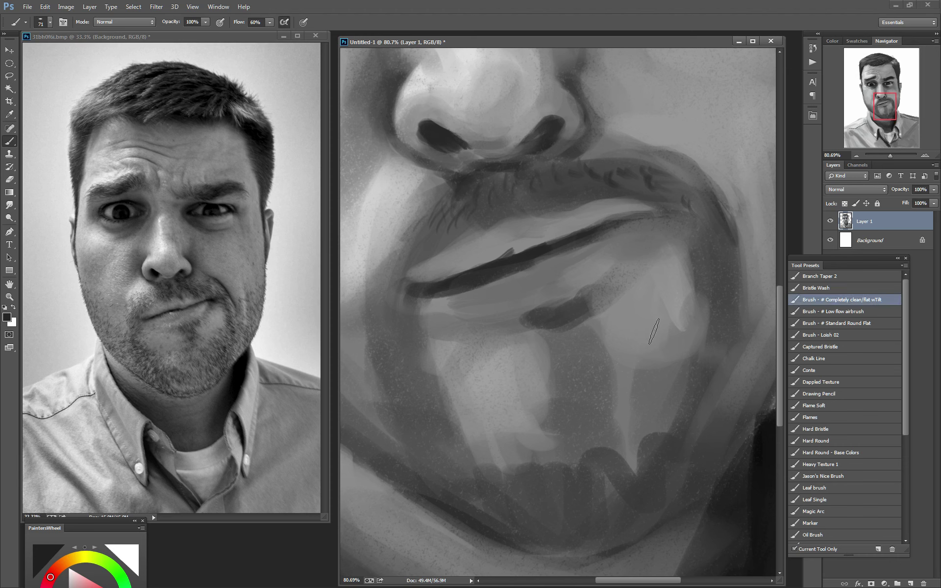
key("bracketleft")
key("bracketleft")
key("bracketleft")
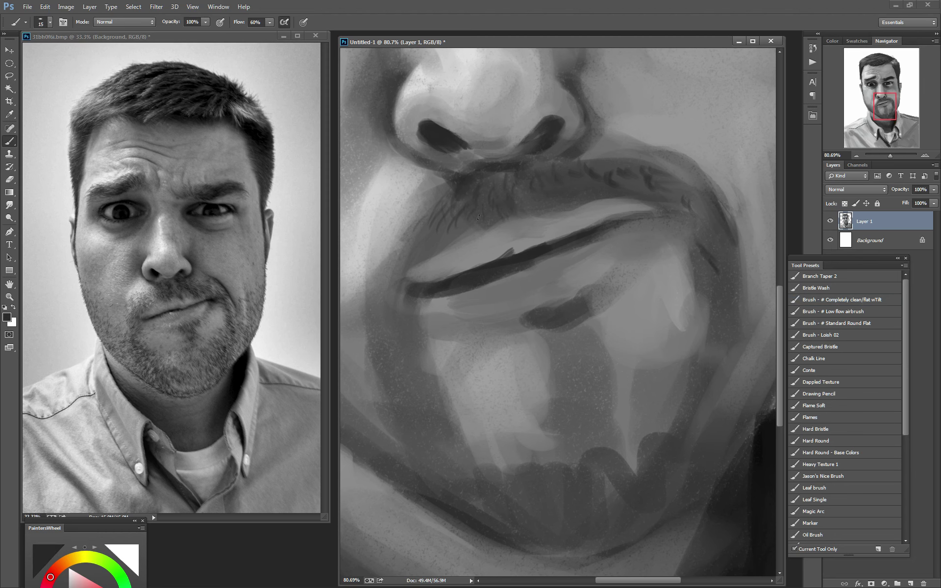
mouse_move(450, 218)
left_mouse_down()
mouse_move(412, 250)
mouse_move(416, 259)
left_mouse_up()
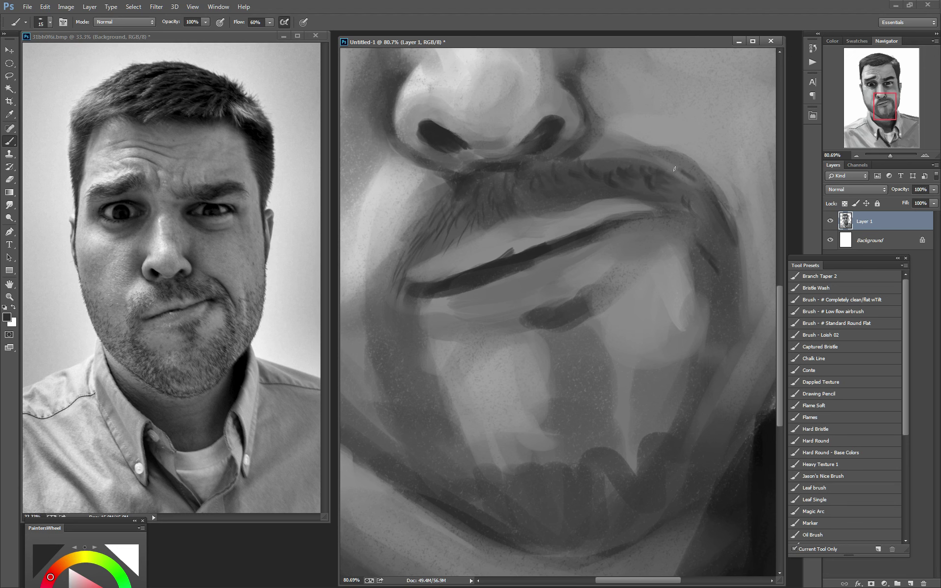
left_click_drag(637, 155, 729, 209)
key("ctrl+z")
Repaint the dark curve along the mustache edge, extending it down past the right mouth corner
left_click_drag(630, 142, 734, 222)
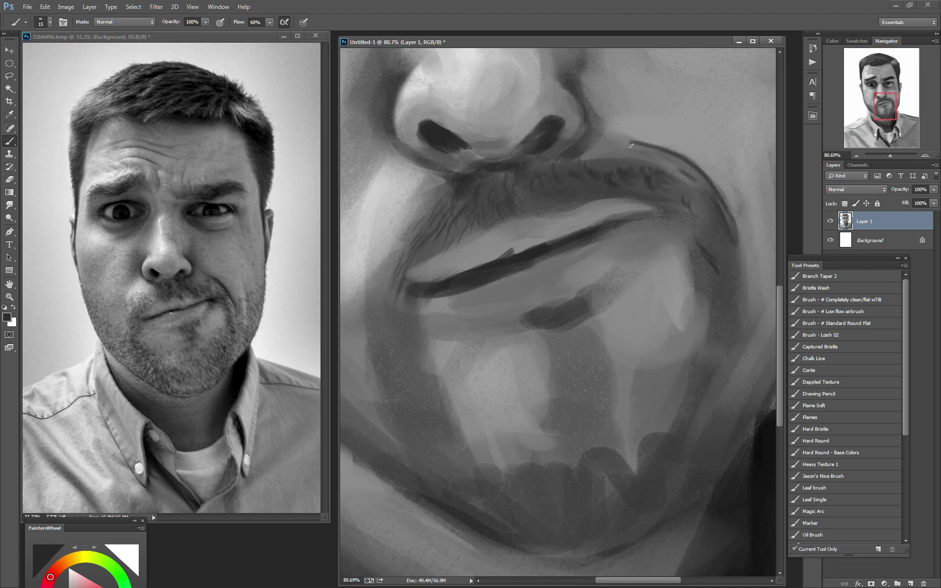
mouse_move(631, 145)
left_mouse_down()
mouse_move(688, 163)
mouse_move(730, 209)
left_mouse_up()
left_click_drag(705, 170, 738, 229)
left_click_drag(722, 190, 730, 204)
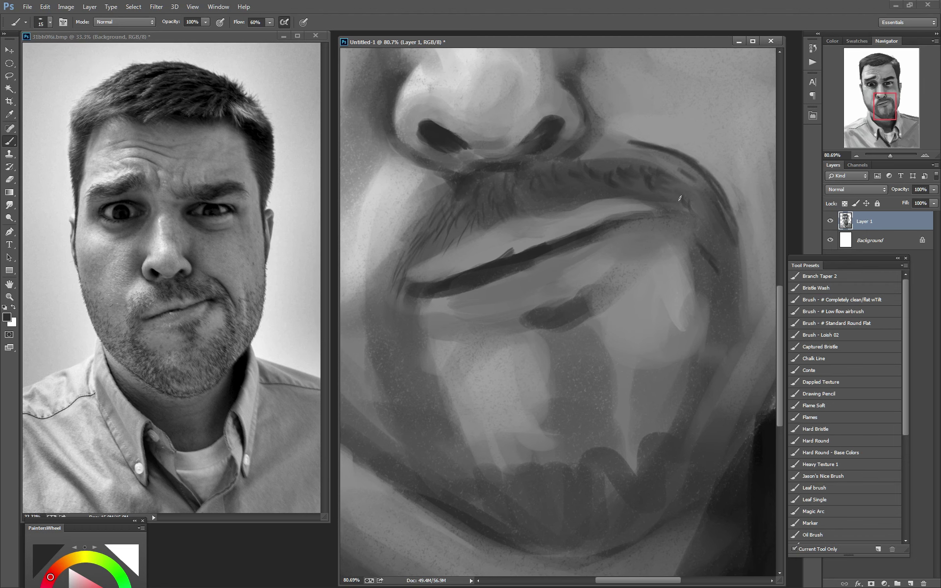
left_click(826, 322)
With the Loish 02 brush at size 25, darken the lower edge of the nostril
left_click(839, 334)
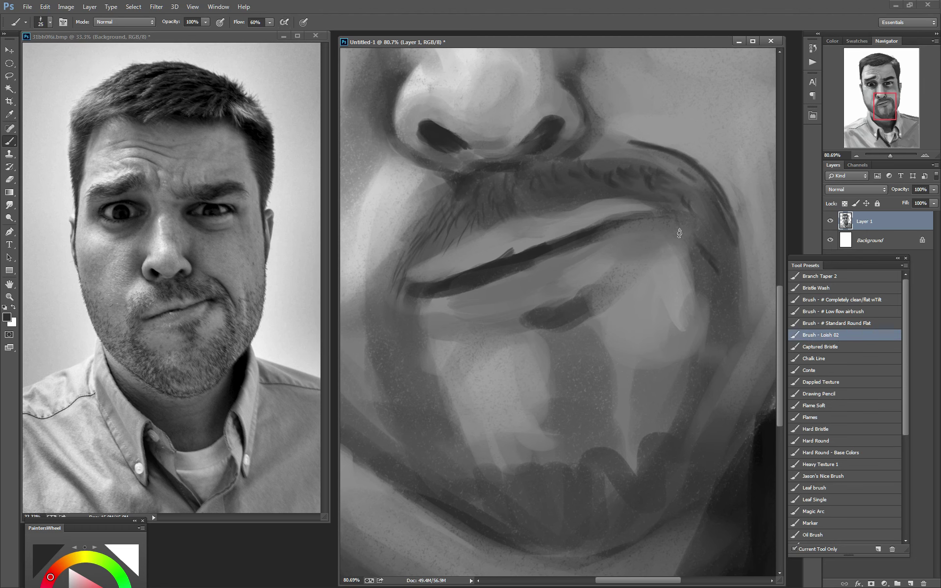
key("bracketleft")
key("bracketleft")
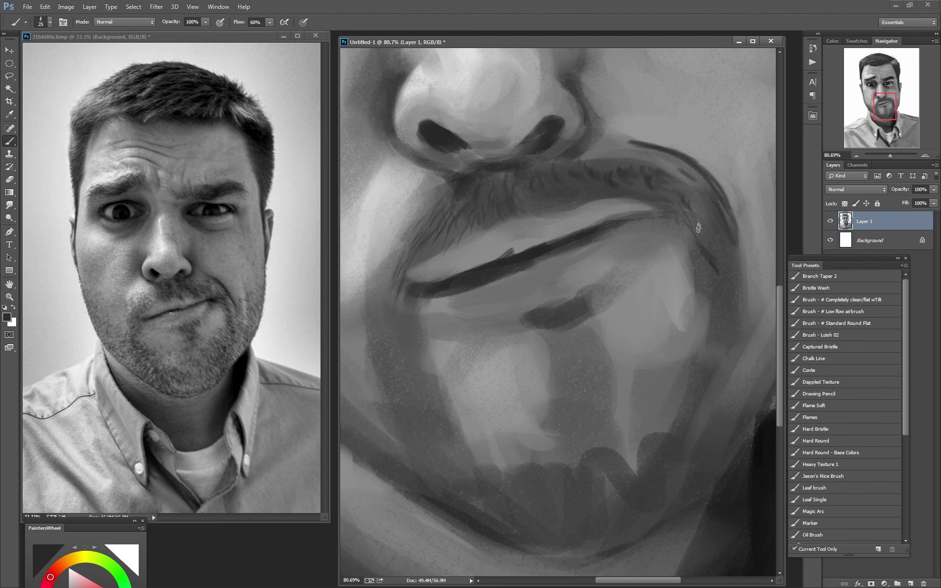
key("bracketright")
key("bracketright")
key("bracketright")
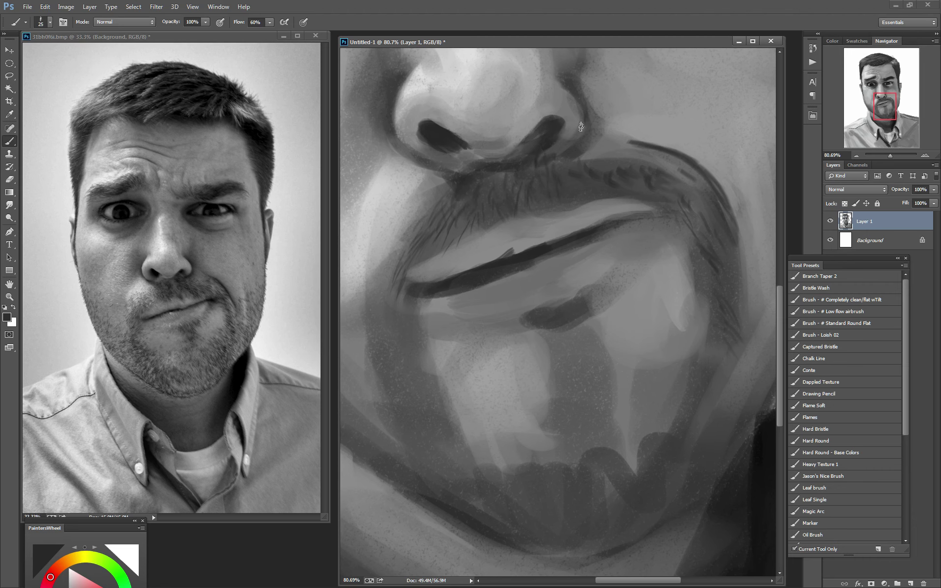
left_click_drag(588, 113, 583, 143)
left_click(607, 149, "alt")
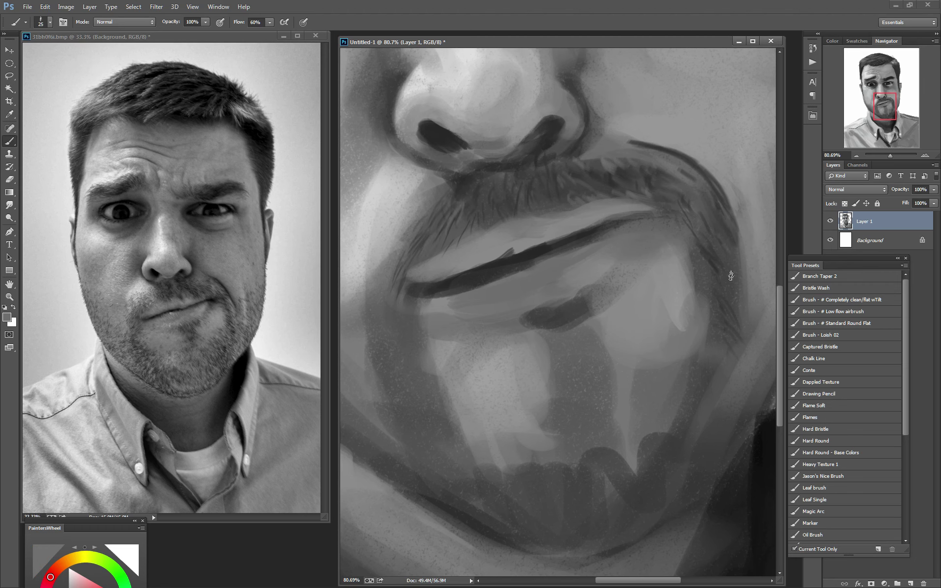
Add light bristle strokes on the chin and dark hair strokes along the lip line; undo a stray stroke
mouse_move(585, 472)
left_mouse_down()
mouse_move(600, 443)
mouse_move(637, 485)
left_mouse_up()
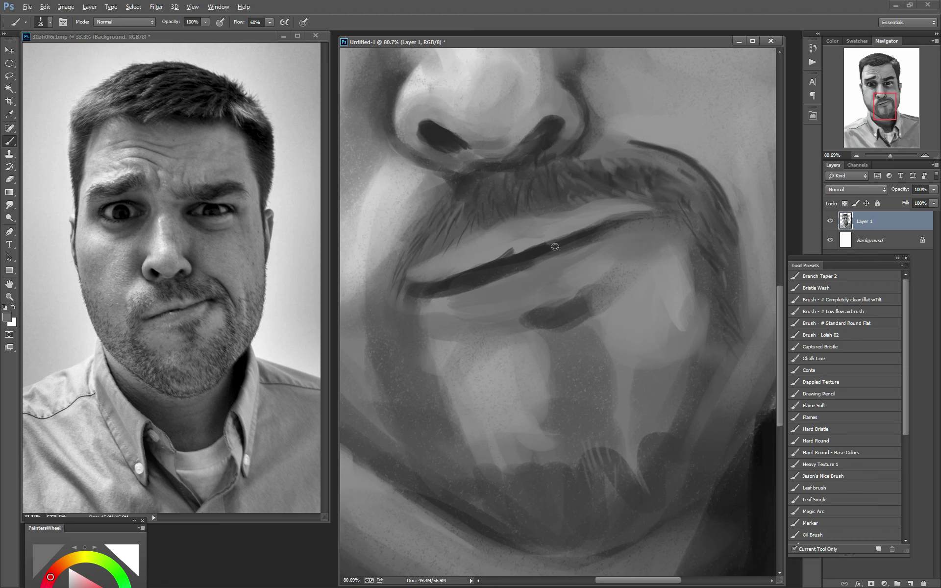
left_click(585, 479, "alt")
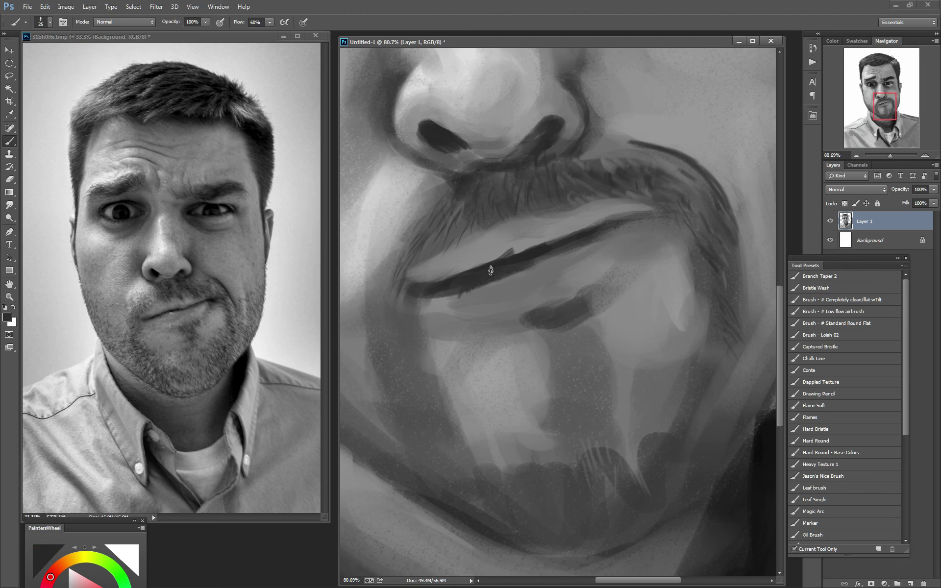
left_click_drag(460, 276, 555, 243)
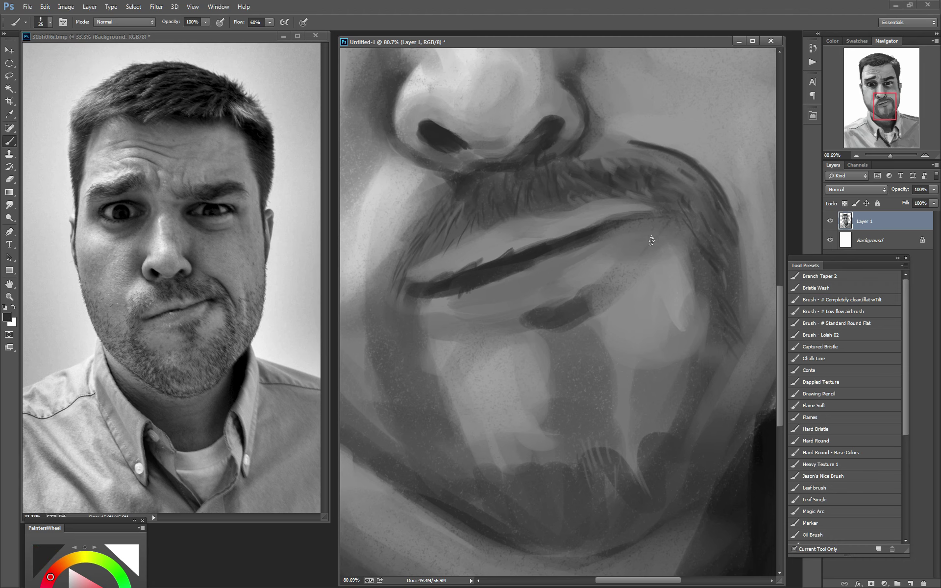
key("bracketright")
key("bracketright")
key("bracketright")
left_click_drag(646, 231, 618, 269)
key("ctrl+z")
With the Standard Round Flat brush, lighten the band just below the upper-lip line
left_click(839, 324)
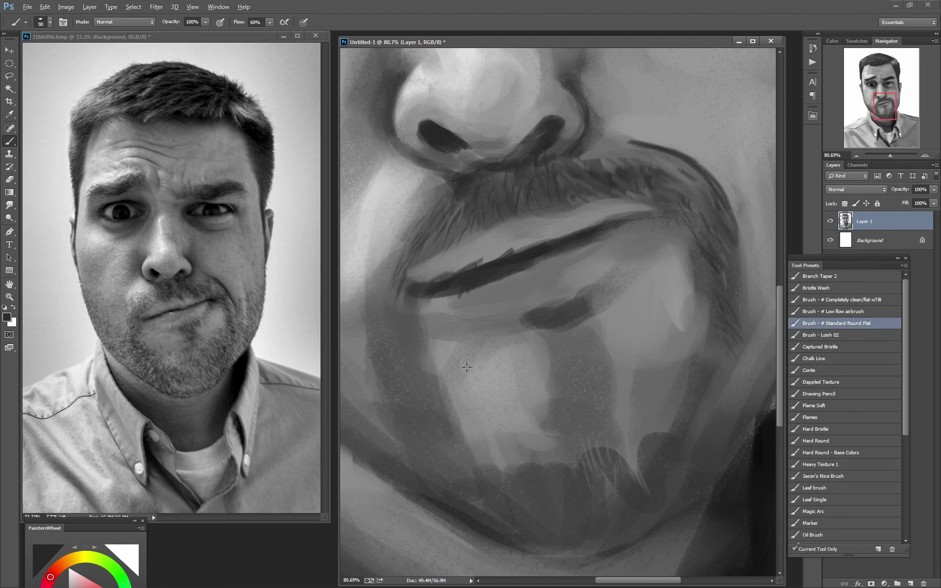
left_click(458, 104, "alt")
key("bracketleft")
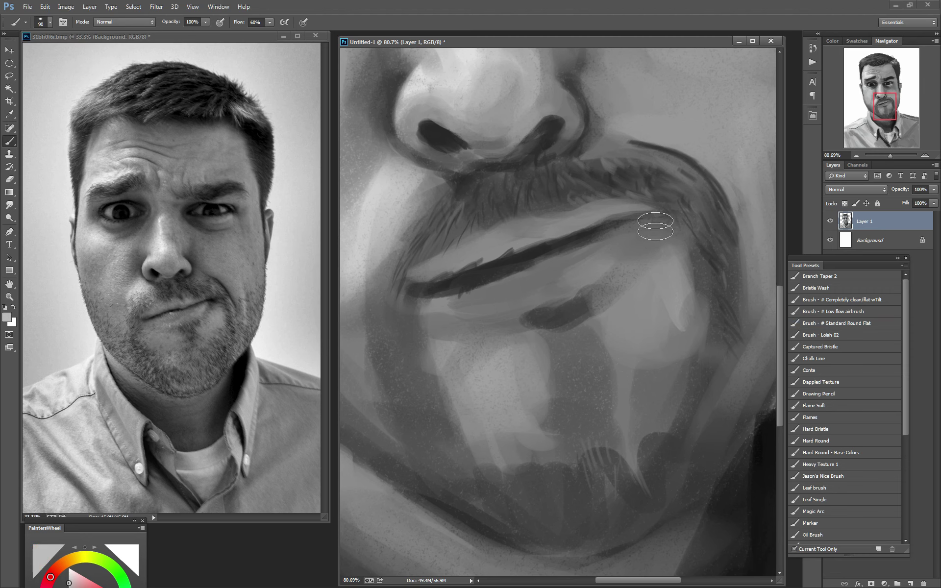
mouse_move(594, 248)
left_mouse_down()
mouse_move(632, 232)
mouse_move(667, 243)
mouse_move(663, 304)
mouse_move(551, 319)
mouse_move(525, 296)
mouse_move(483, 289)
mouse_move(504, 301)
left_mouse_up()
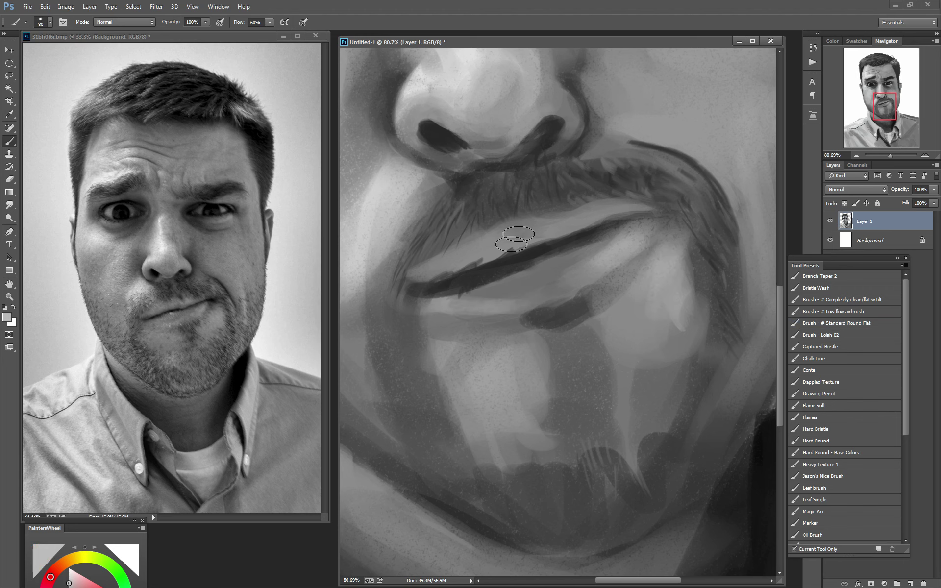
mouse_move(577, 218)
left_mouse_down()
mouse_move(593, 202)
mouse_move(490, 245)
mouse_move(546, 273)
left_mouse_up()
Darken and thicken the lip line toward the left mouth corner
left_click(500, 290, "alt")
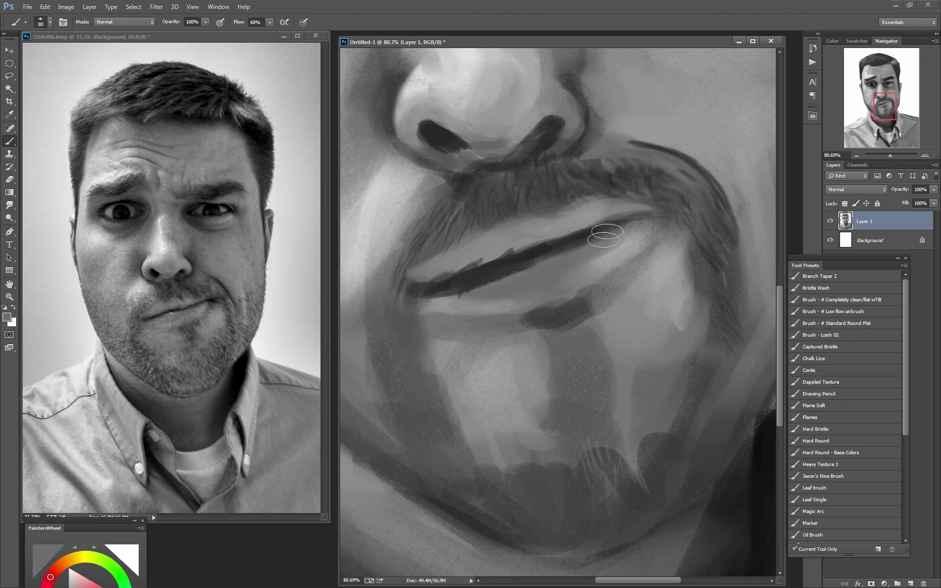
left_click(485, 268, "alt")
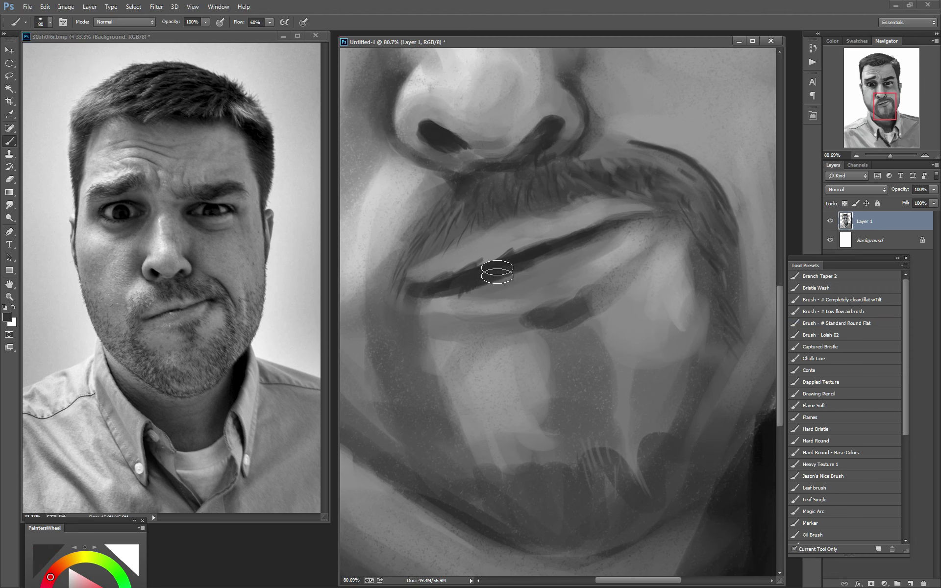
mouse_move(573, 239)
left_mouse_down()
mouse_move(470, 282)
mouse_move(430, 283)
mouse_move(416, 300)
left_mouse_up()
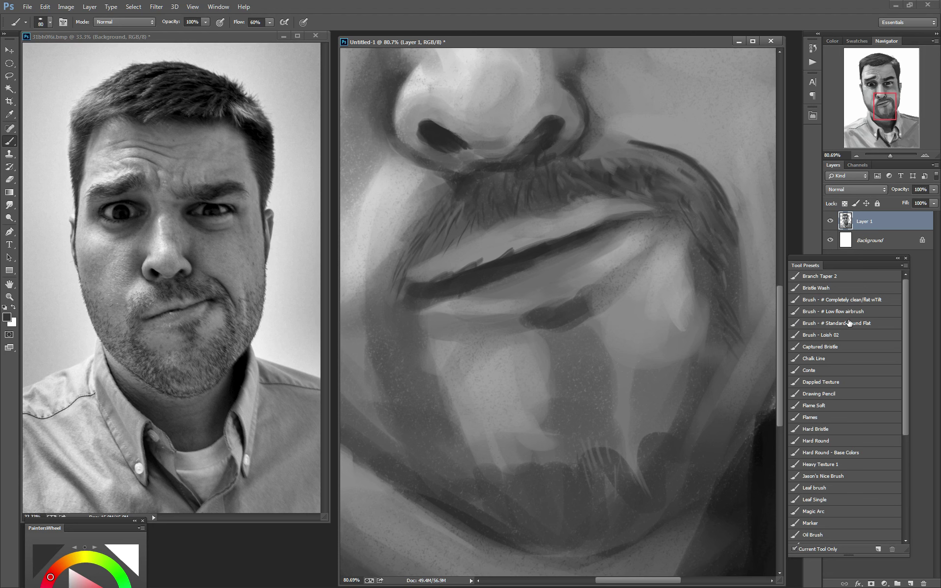
left_click(850, 323)
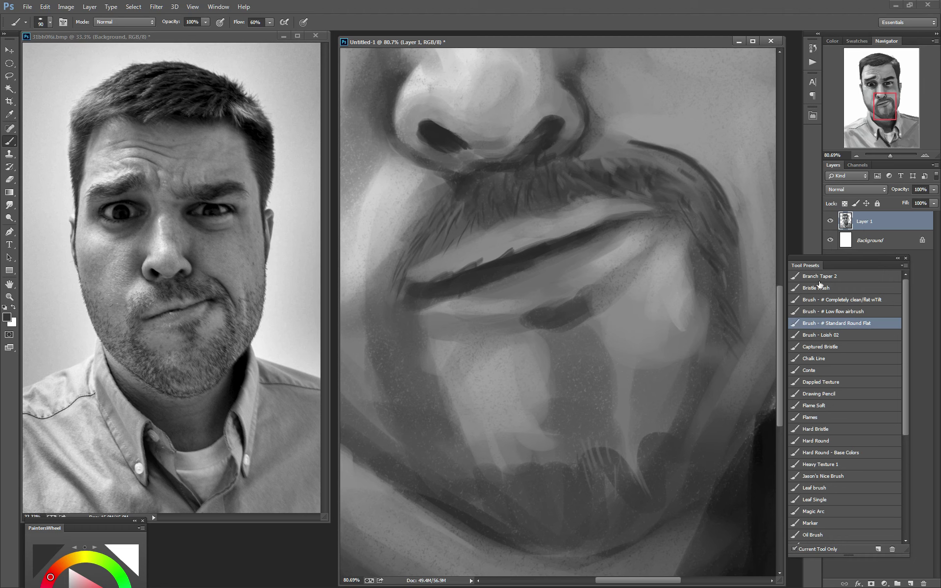
Paint short dark strokes below the lower lip and a thin hatch on the chin using the Loish 02 brush
left_click(814, 300)
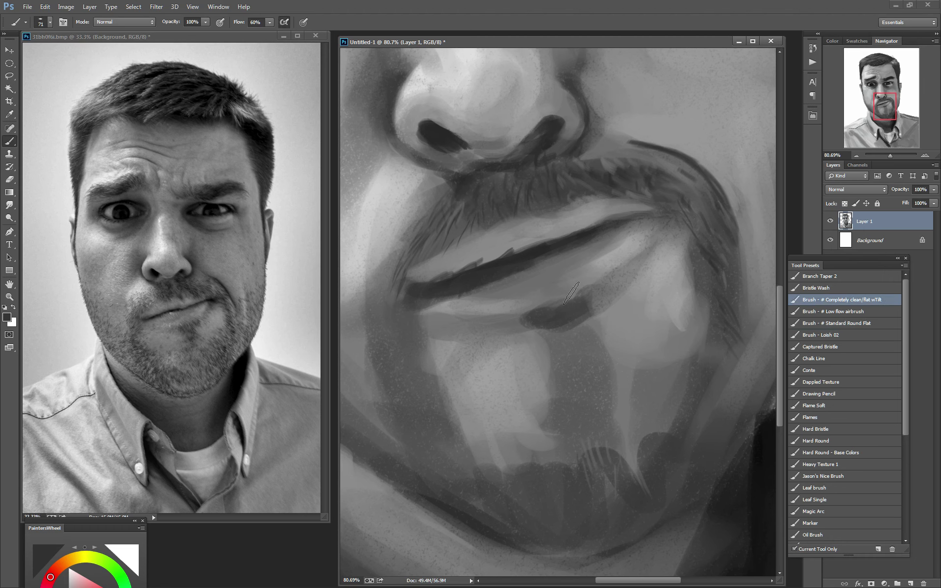
mouse_move(542, 321)
left_mouse_down()
mouse_move(548, 360)
mouse_move(571, 343)
mouse_move(582, 350)
left_mouse_up()
left_click(843, 335)
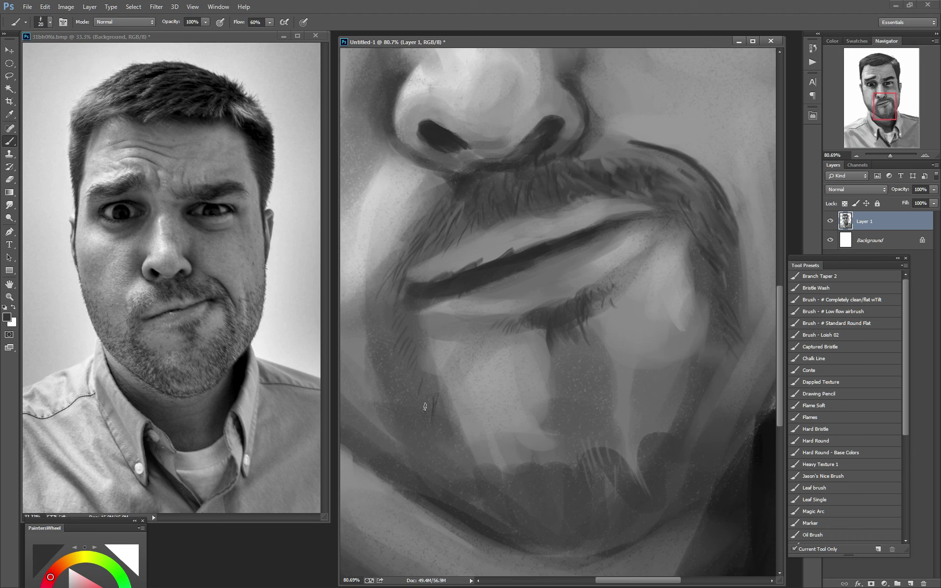
mouse_move(438, 439)
left_mouse_down()
mouse_move(427, 477)
mouse_move(445, 479)
left_mouse_up()
Pick a darker grey from the PaintersWheel and hatch stubble on the chin and below the lip
left_click_drag(80, 518, 78, 434)
left_click_drag(70, 533, 69, 537)
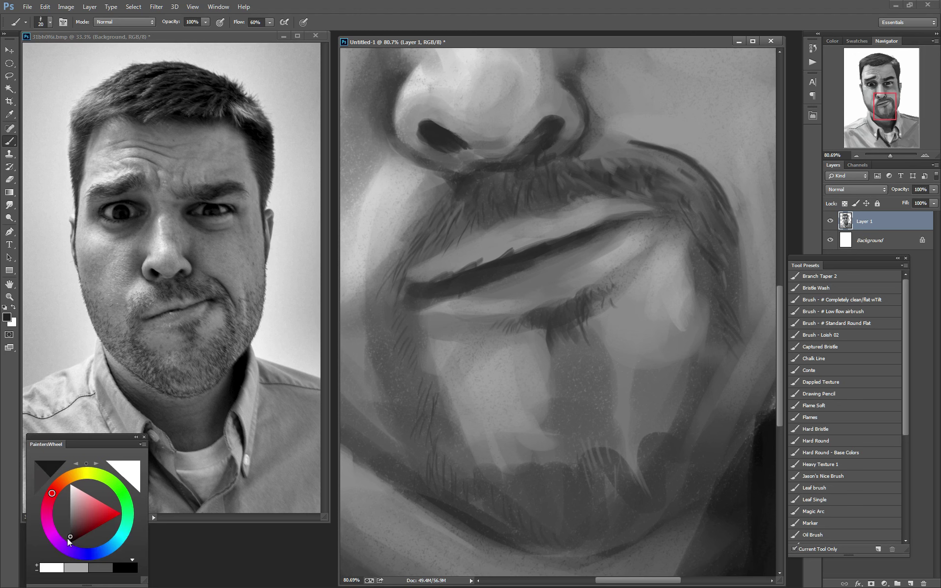
mouse_move(547, 482)
left_mouse_down()
mouse_move(551, 514)
mouse_move(528, 521)
left_mouse_up()
mouse_move(561, 553)
left_mouse_down()
mouse_move(570, 538)
mouse_move(614, 526)
mouse_move(559, 485)
left_mouse_up()
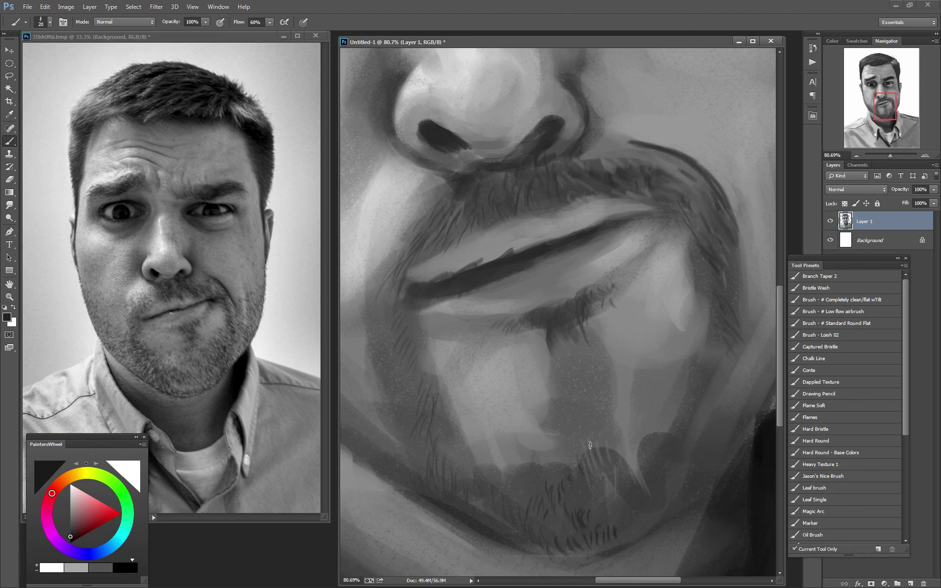
left_click_drag(585, 447, 583, 434)
mouse_move(557, 332)
left_mouse_down()
mouse_move(571, 354)
mouse_move(563, 324)
mouse_move(597, 296)
mouse_move(571, 304)
mouse_move(583, 289)
left_mouse_up()
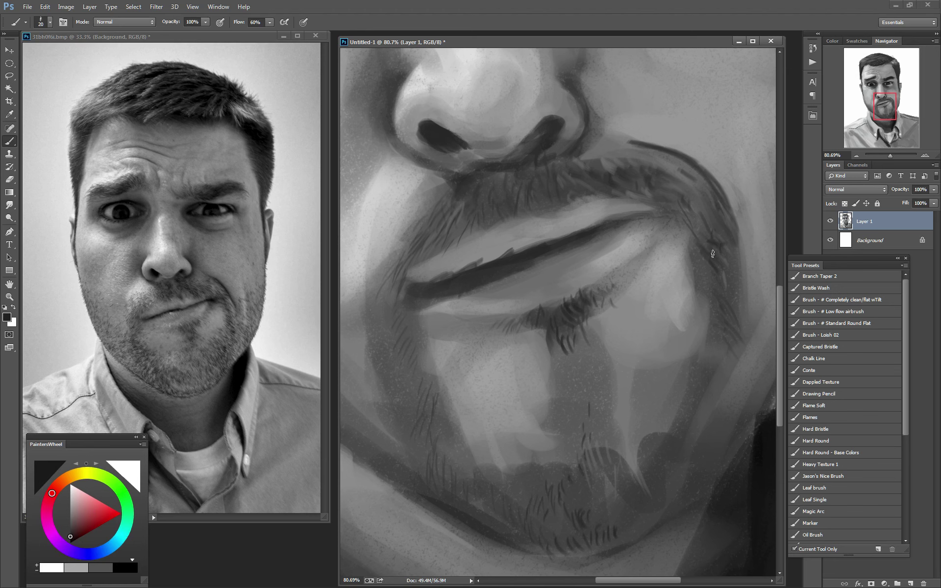
Hatch short stubble strokes along the right jaw line
mouse_move(712, 253)
left_mouse_down()
mouse_move(733, 289)
mouse_move(713, 332)
mouse_move(713, 408)
mouse_move(702, 415)
mouse_move(709, 430)
mouse_move(693, 468)
left_mouse_up()
left_click_drag(685, 414, 665, 434)
mouse_move(661, 406)
left_mouse_down()
mouse_move(658, 434)
mouse_move(651, 414)
left_mouse_up()
left_click_drag(676, 354, 665, 374)
left_click_drag(682, 339, 671, 358)
left_click_drag(686, 327, 677, 343)
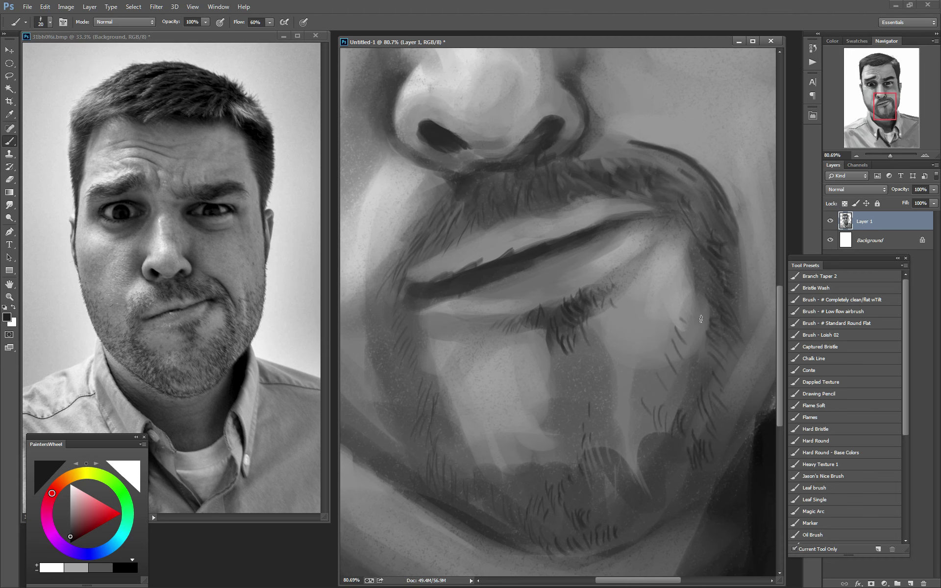
left_click_drag(702, 310, 699, 322)
left_click_drag(698, 326, 691, 338)
left_click_drag(703, 342, 674, 371)
left_click_drag(678, 368, 671, 383)
left_click_drag(689, 345, 682, 364)
Hatch stubble on the left jaw and lip corner, and add hair strokes across the mustache
mouse_move(414, 361)
left_mouse_down()
mouse_move(383, 403)
mouse_move(402, 426)
mouse_move(392, 406)
left_mouse_up()
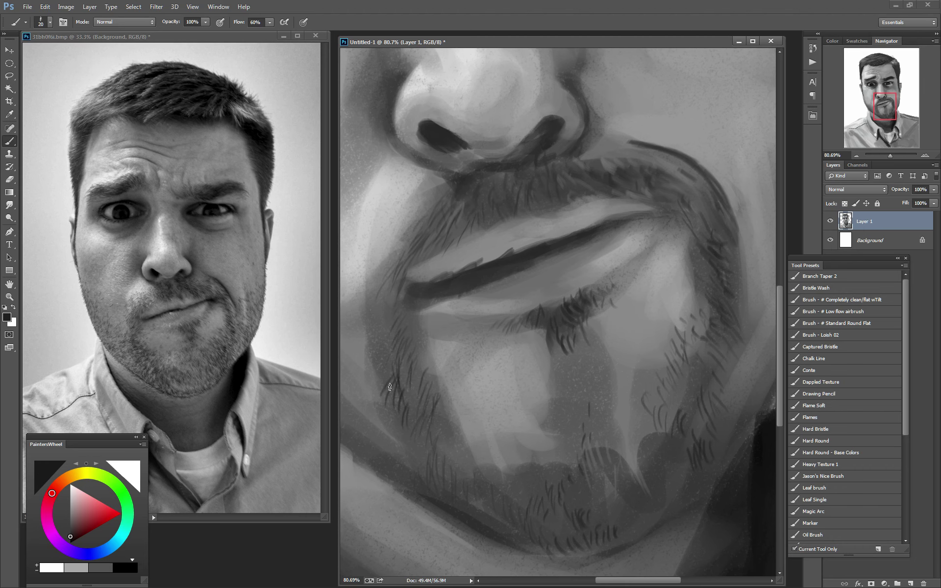
left_click_drag(397, 352, 390, 370)
mouse_move(399, 292)
left_mouse_down()
mouse_move(389, 318)
mouse_move(372, 284)
left_mouse_up()
left_click_drag(399, 251, 395, 268)
mouse_move(458, 245)
left_mouse_down()
mouse_move(461, 219)
mouse_move(449, 234)
left_mouse_up()
left_click_drag(486, 198, 486, 226)
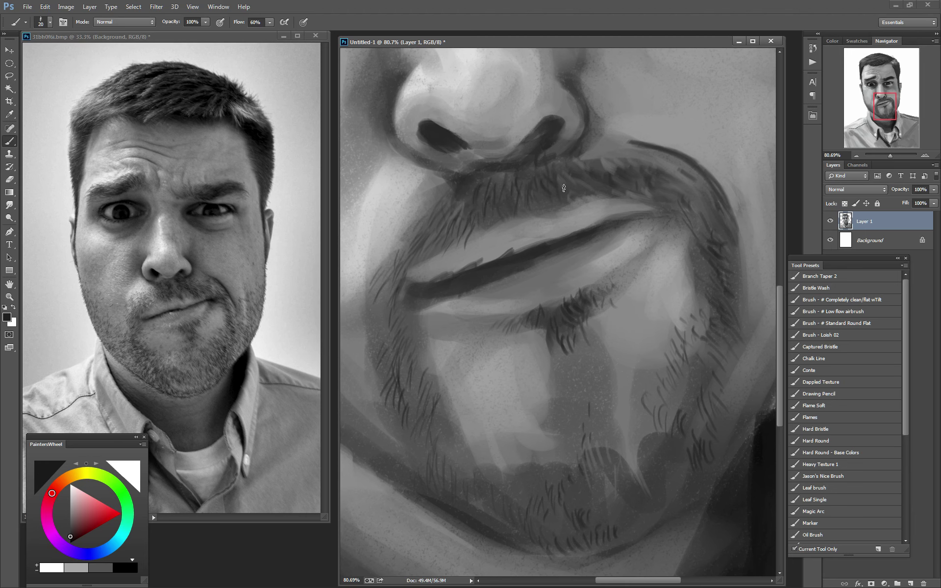
mouse_move(562, 191)
left_mouse_down()
mouse_move(558, 175)
mouse_move(618, 157)
left_mouse_up()
mouse_move(622, 168)
left_mouse_down()
mouse_move(687, 176)
mouse_move(680, 172)
left_mouse_up()
left_click_drag(691, 193, 710, 213)
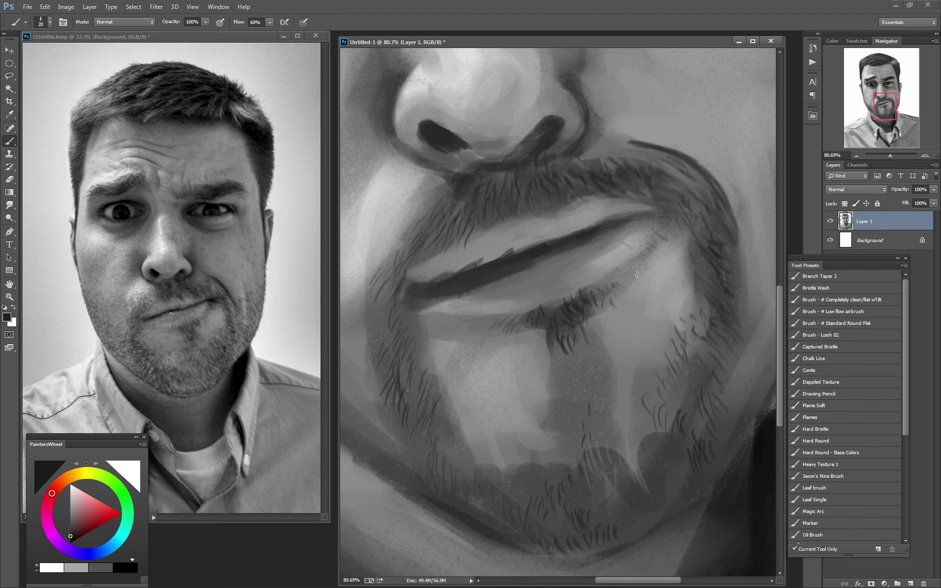
left_click_drag(683, 240, 687, 254)
Zoom out and add a final stubble stroke on the jaw edge
scroll(634, 322, "down", 3)
scroll(634, 322, "down", 2)
scroll(633, 322, "down", 1)
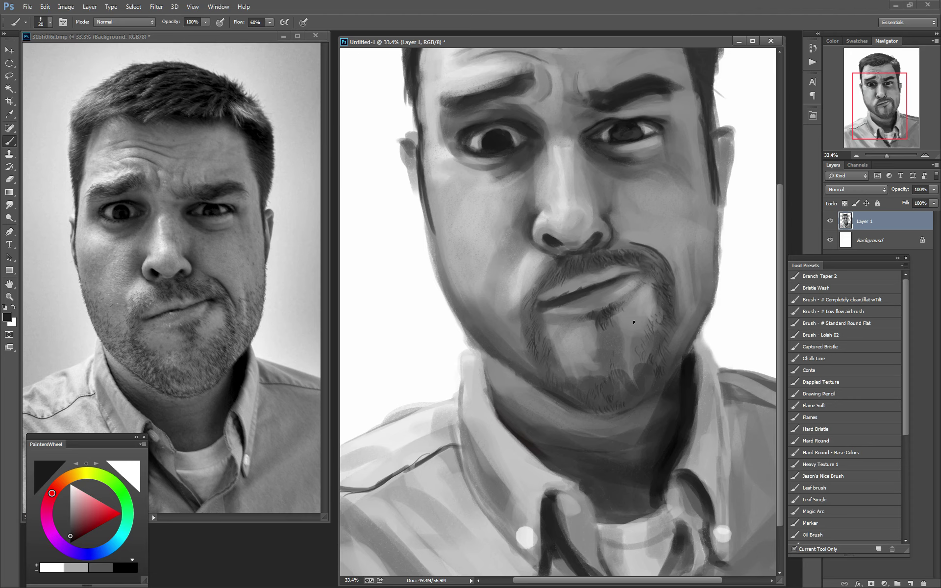
scroll(634, 322, "up", 1)
scroll(633, 322, "down", 1)
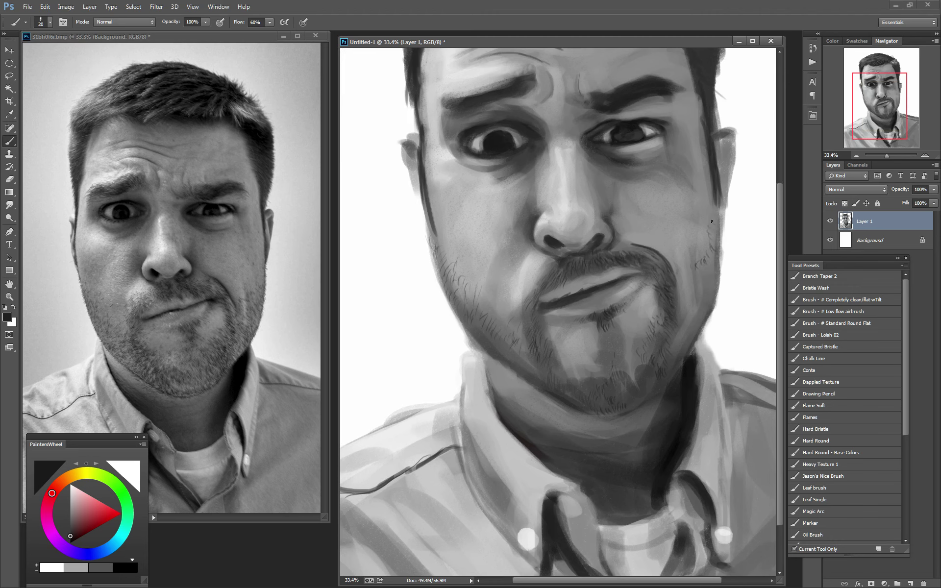
left_click_drag(717, 219, 714, 212)
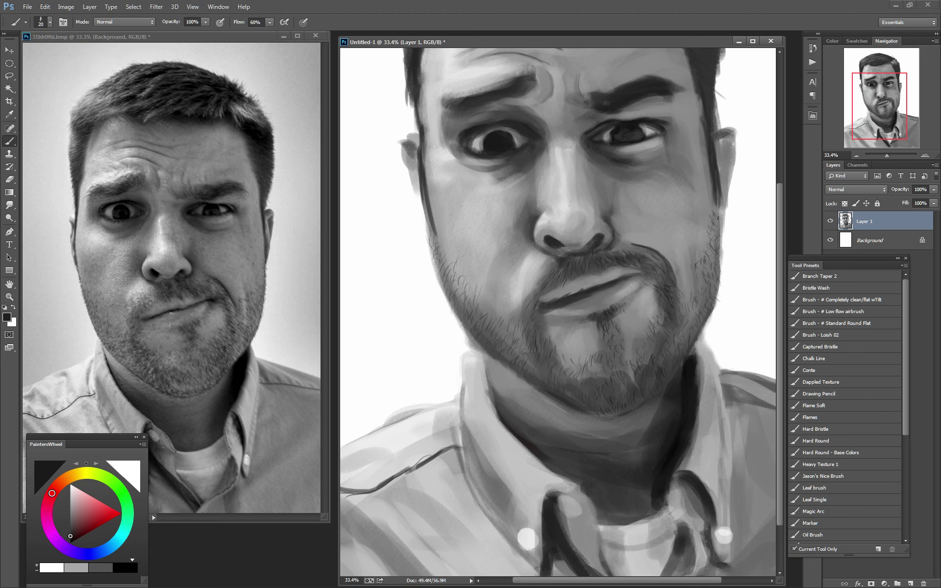
Add dark stubble strokes along the jaw edge near the ear
left_click_drag(718, 210, 718, 196)
left_click_drag(688, 314, 697, 311)
key("alt")
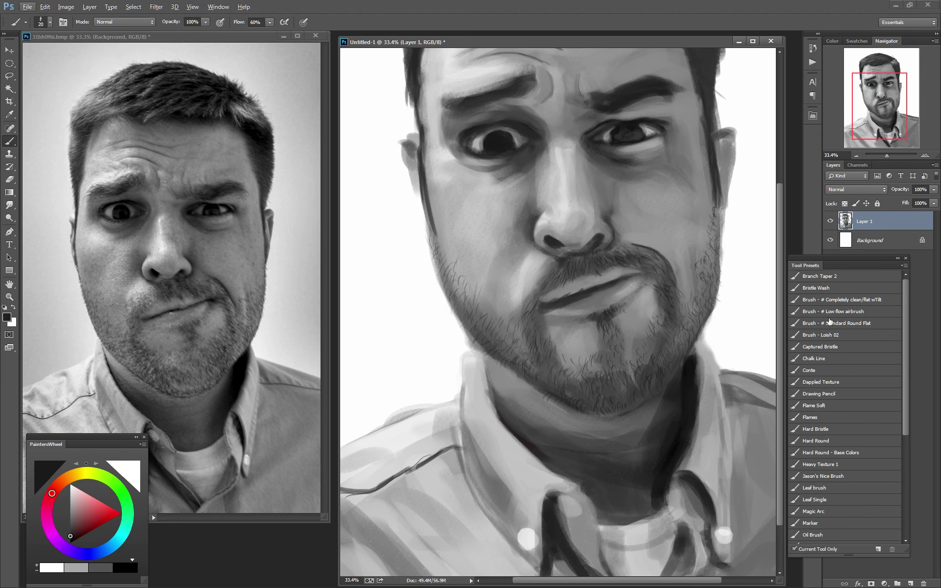
With Standard Round Flat and sampled mid grey, soften the chin beard, cheeks and left jawline
left_click(829, 322)
left_click(578, 341, "alt")
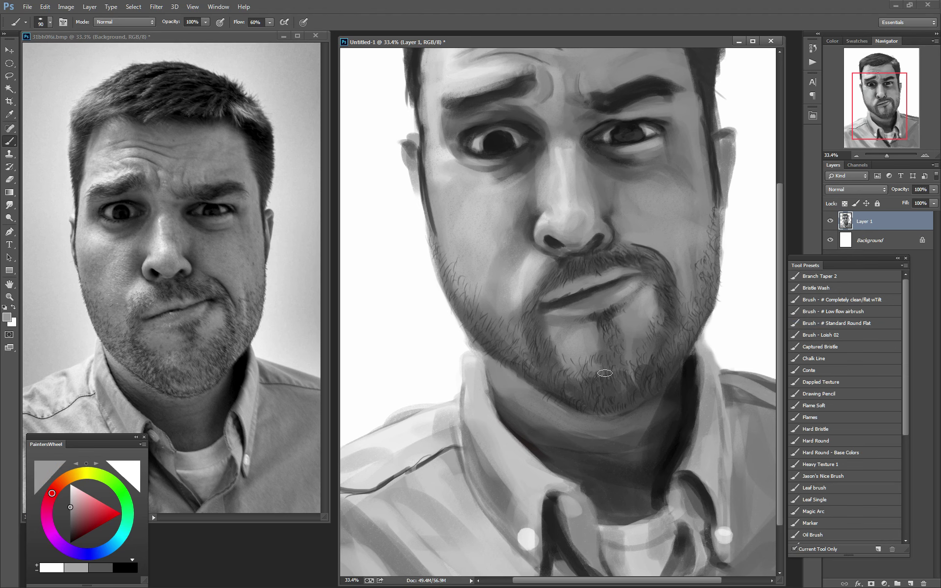
mouse_move(605, 373)
left_mouse_down()
mouse_move(572, 382)
mouse_move(632, 378)
mouse_move(651, 363)
mouse_move(622, 395)
mouse_move(647, 387)
mouse_move(593, 404)
mouse_move(622, 400)
mouse_move(586, 387)
mouse_move(593, 372)
mouse_move(549, 337)
mouse_move(531, 343)
mouse_move(548, 355)
left_mouse_up()
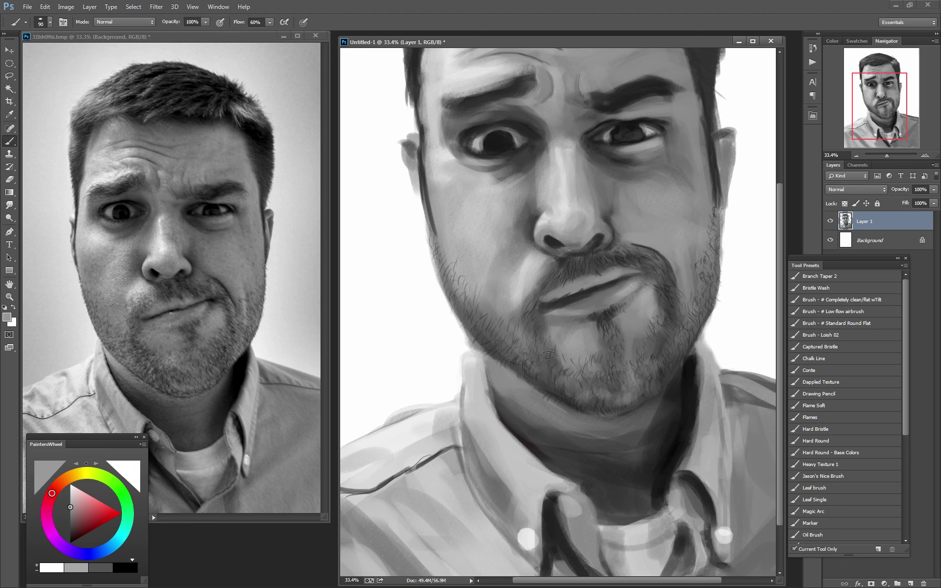
mouse_move(668, 289)
left_mouse_down()
mouse_move(680, 313)
mouse_move(661, 305)
mouse_move(669, 321)
left_mouse_up()
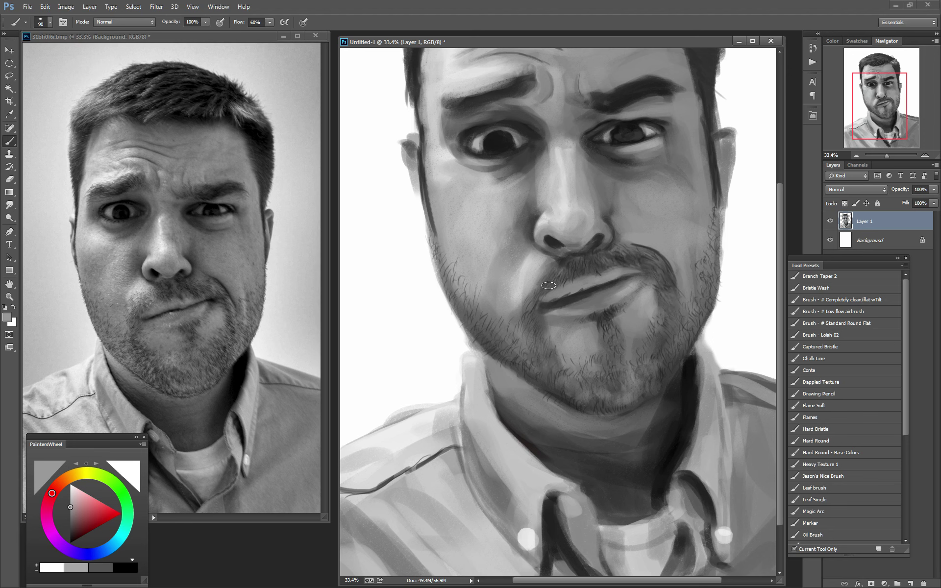
left_click_drag(478, 334, 505, 348)
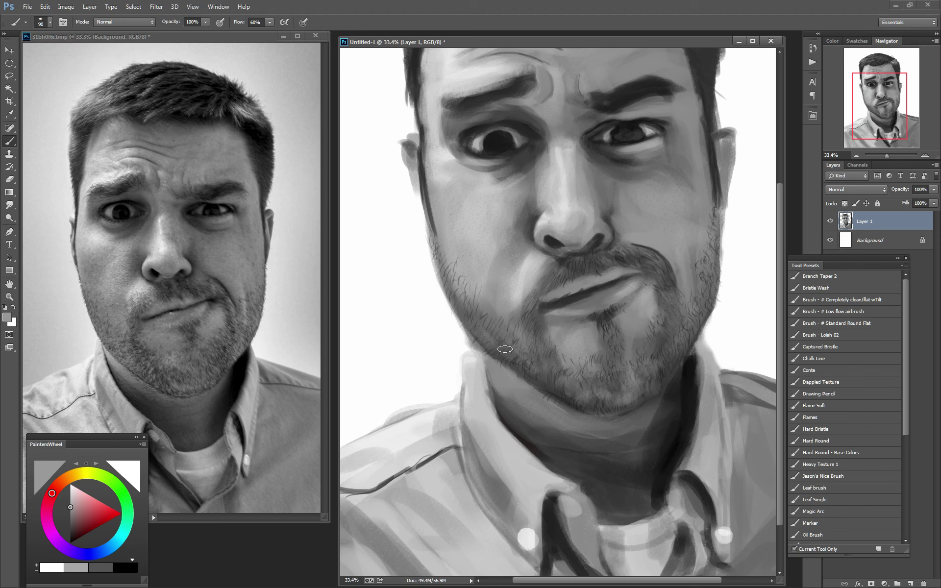
left_click_drag(649, 267, 630, 255)
left_click_drag(657, 351, 676, 348)
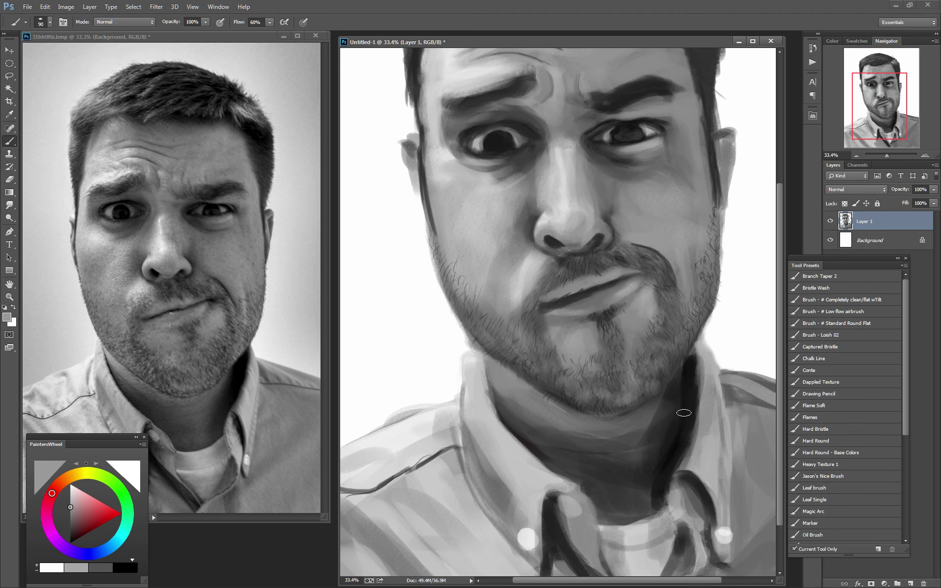
With a fine black Loish 02 brush, darken the left lip corner and right-jaw stubble
left_click(821, 334)
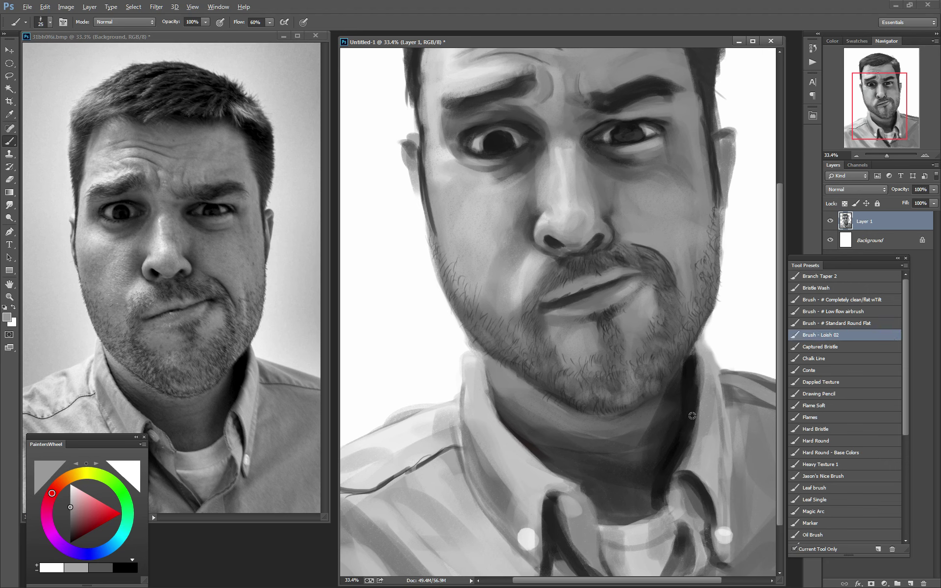
key("bracketleft")
key("d")
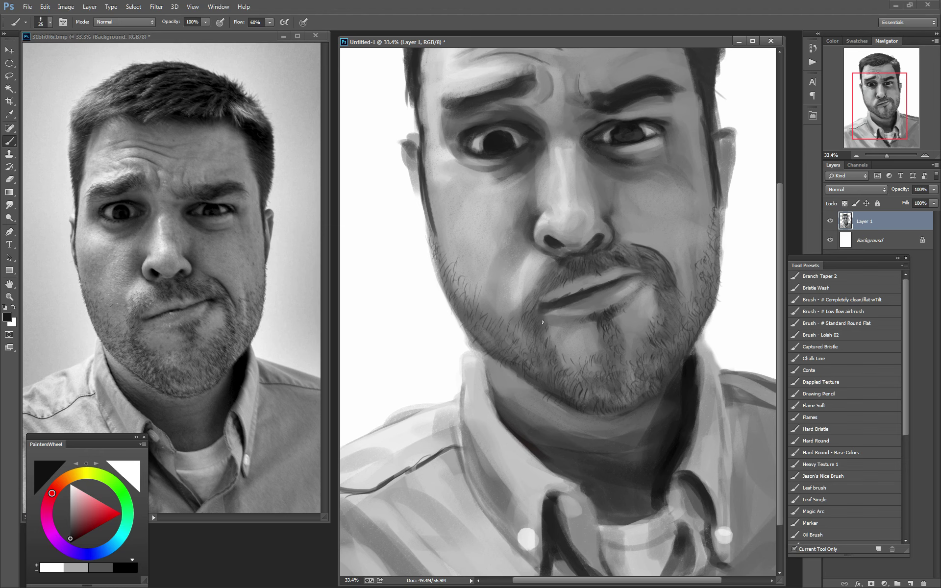
left_click_drag(531, 309, 535, 305)
left_click_drag(675, 306, 680, 309)
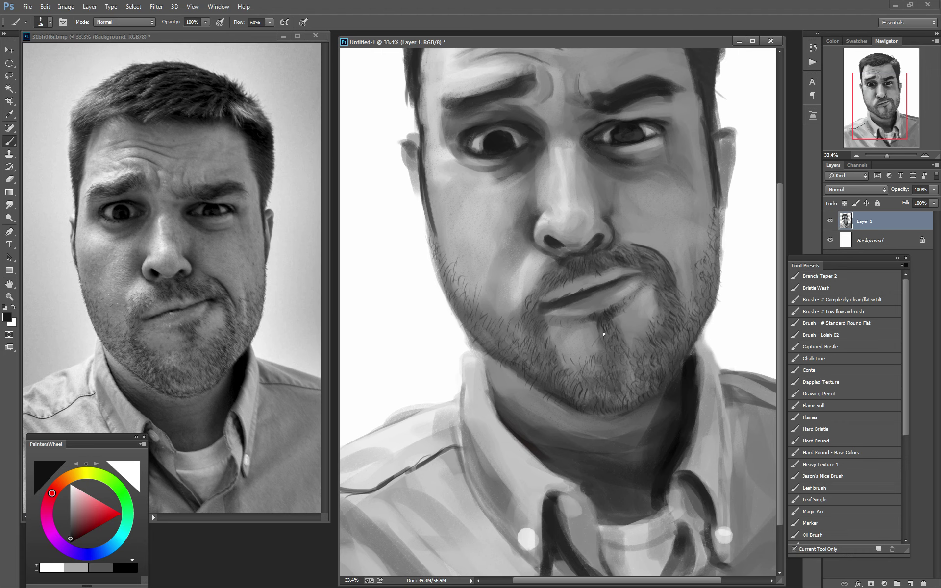
Lighten the neck shadow under the chin with a 175 px Standard Round Flat grey brush
scroll(603, 334, "down", 3)
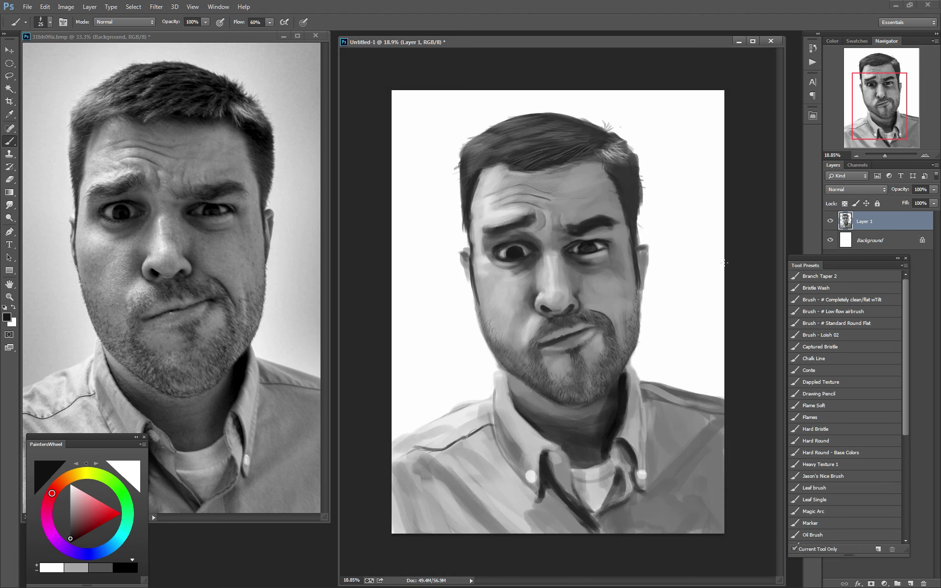
left_click(870, 323)
scroll(604, 398, "down", 1)
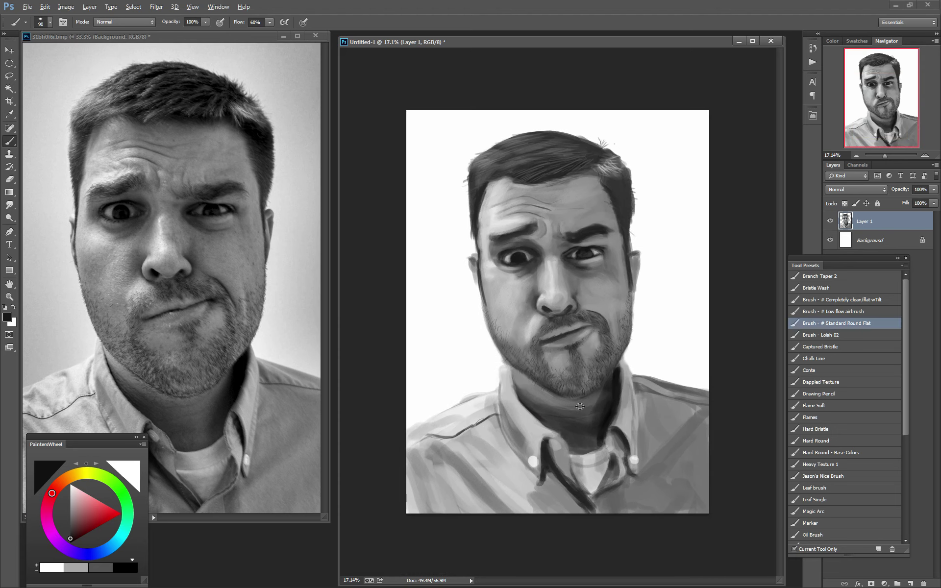
key("x")
left_click(586, 419, "alt")
key("bracketright")
key("bracketright")
key("bracketright")
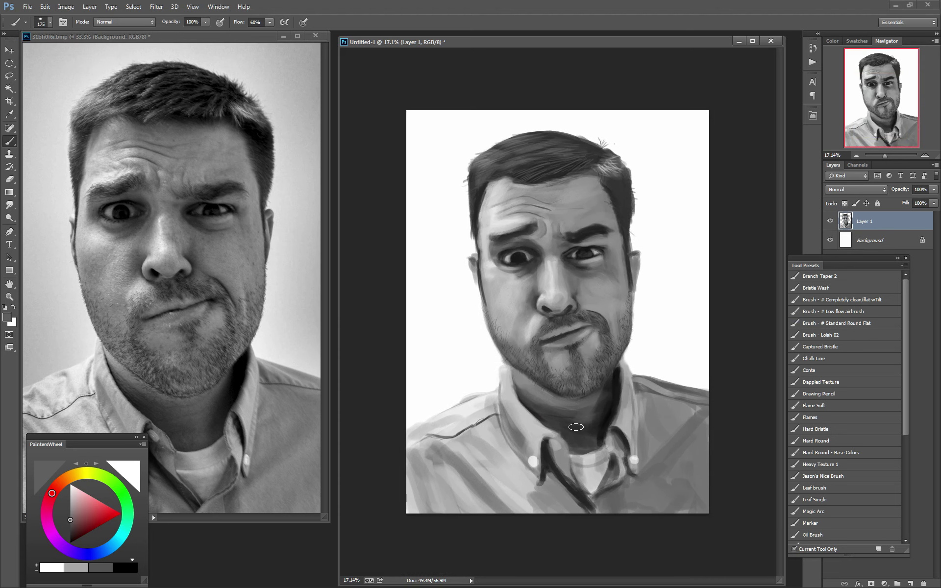
mouse_move(576, 427)
left_mouse_down()
mouse_move(591, 428)
mouse_move(599, 413)
left_mouse_up()
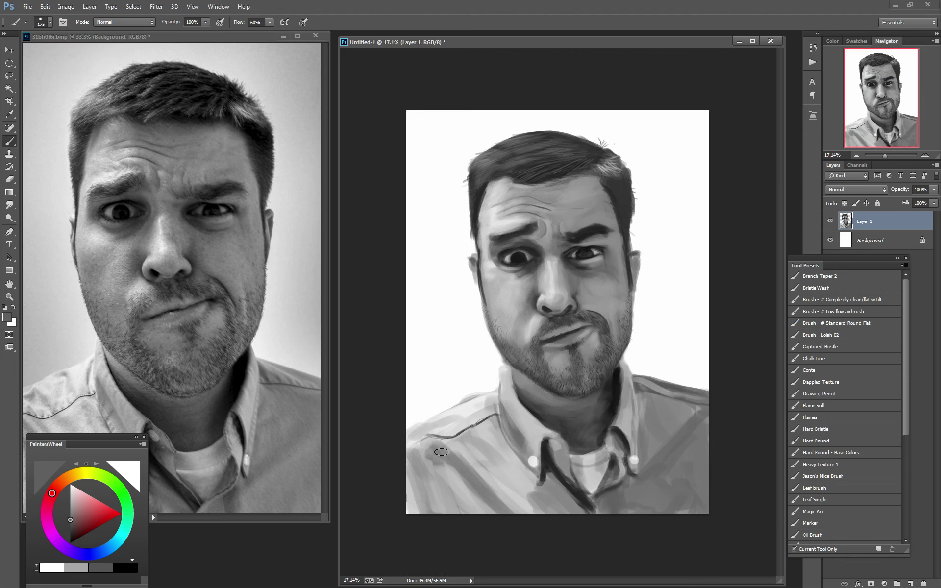
Paint light grey on the shirt's lower left and darker grey on the shoulder; select Background
left_click(455, 446, "alt")
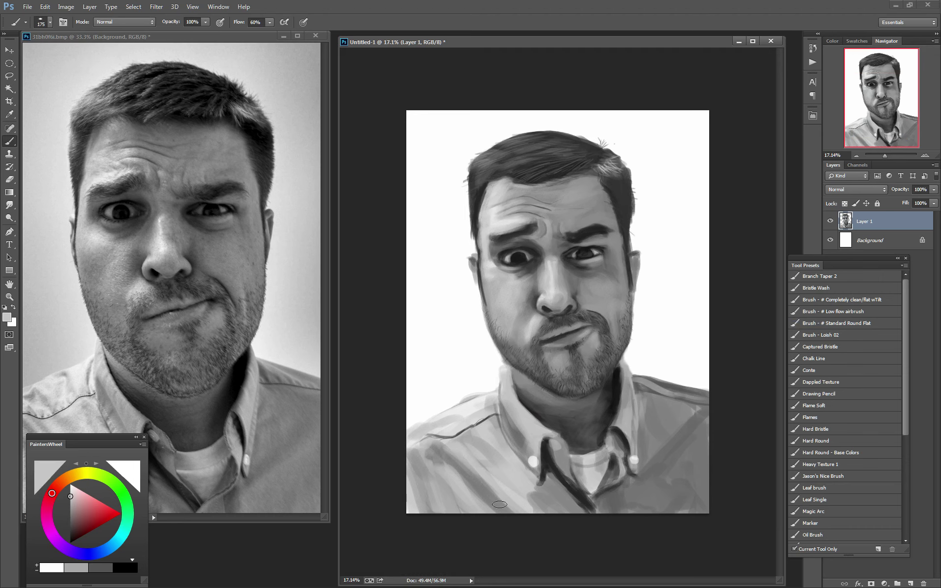
left_click_drag(431, 458, 488, 506)
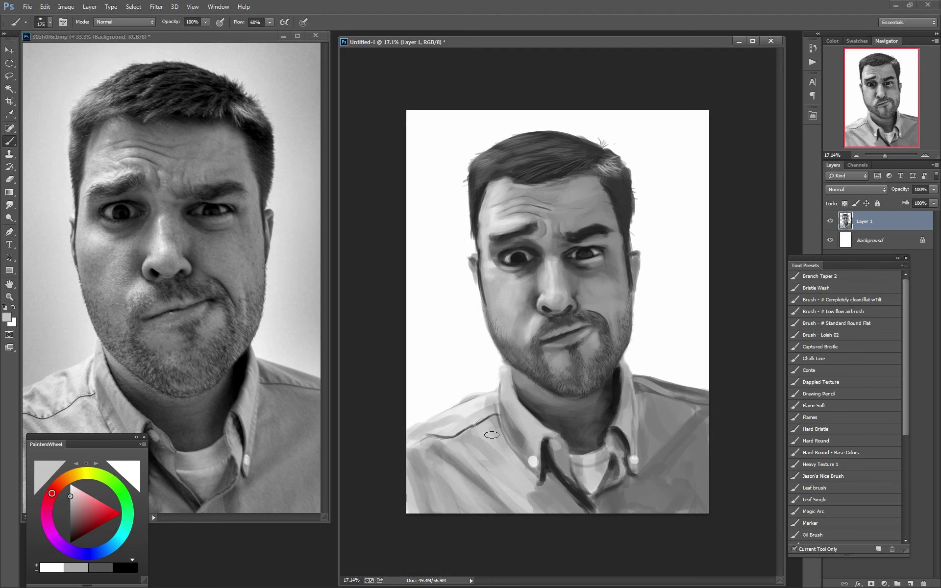
left_click(509, 431, "alt")
mouse_move(475, 419)
left_mouse_down()
mouse_move(459, 402)
mouse_move(477, 394)
mouse_move(433, 418)
left_mouse_up()
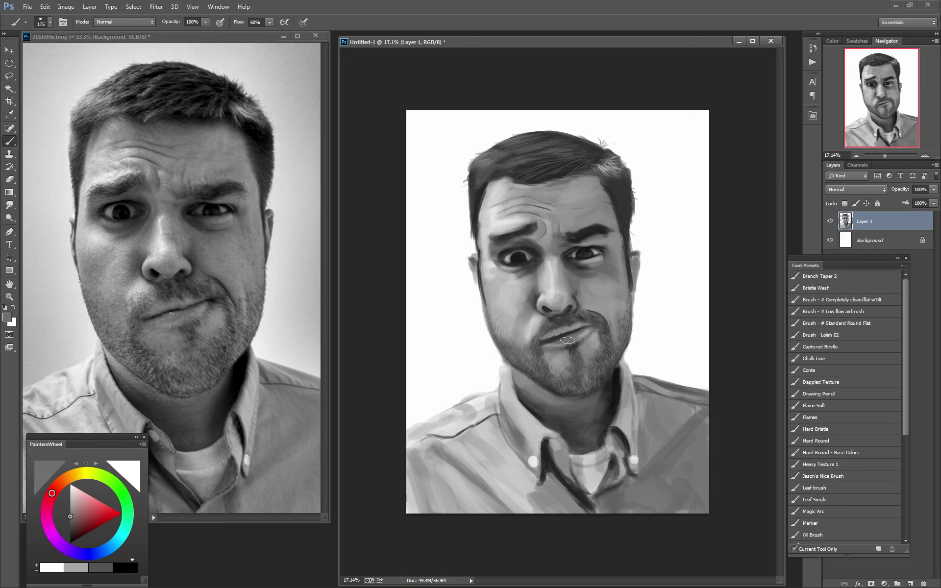
left_click(888, 242)
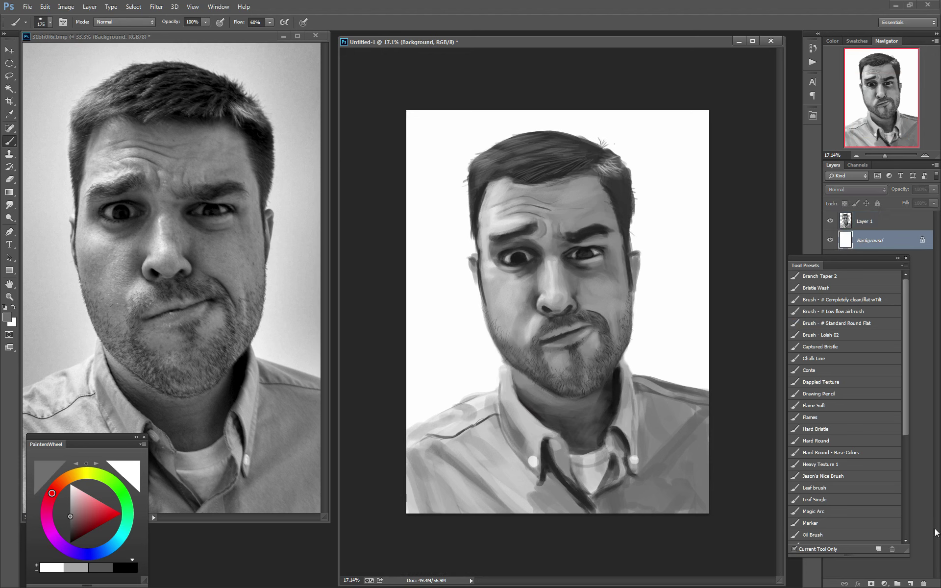
On a new layer above Background, wash light grey around the head with a 1400 px brush
left_click(909, 582)
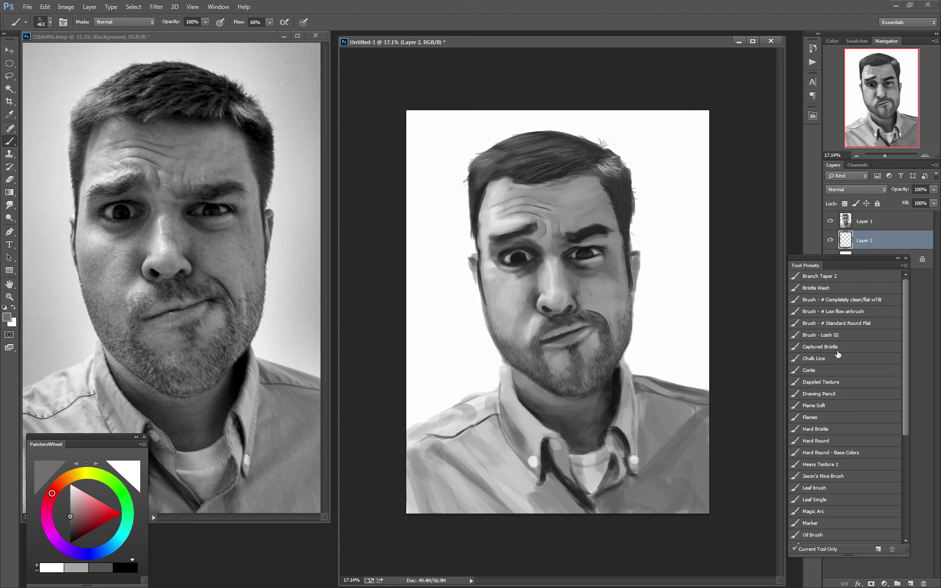
key("bracketright")
key("bracketright")
key("bracketright")
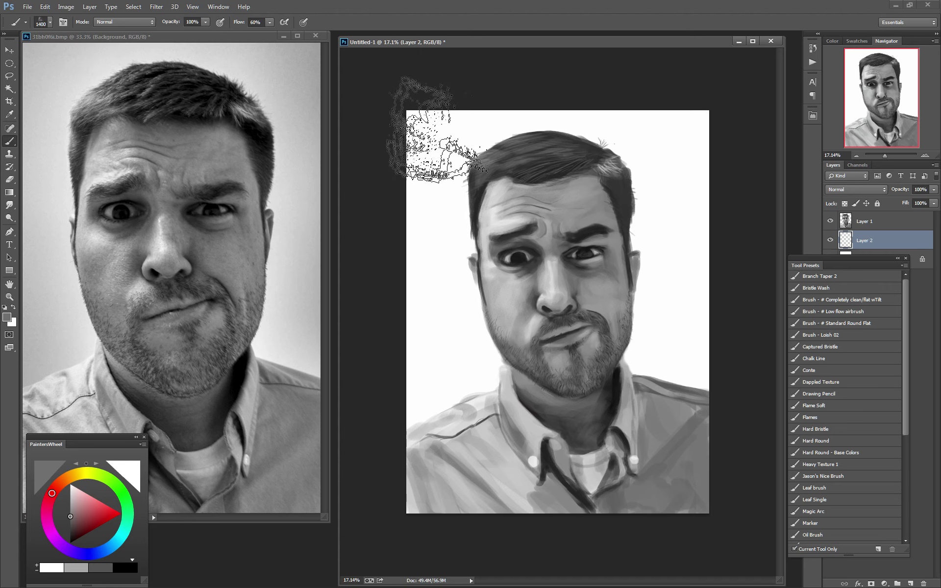
mouse_move(392, 377)
left_mouse_down()
mouse_move(427, 106)
mouse_move(710, 111)
mouse_move(683, 137)
mouse_move(704, 315)
mouse_move(746, 178)
left_mouse_up()
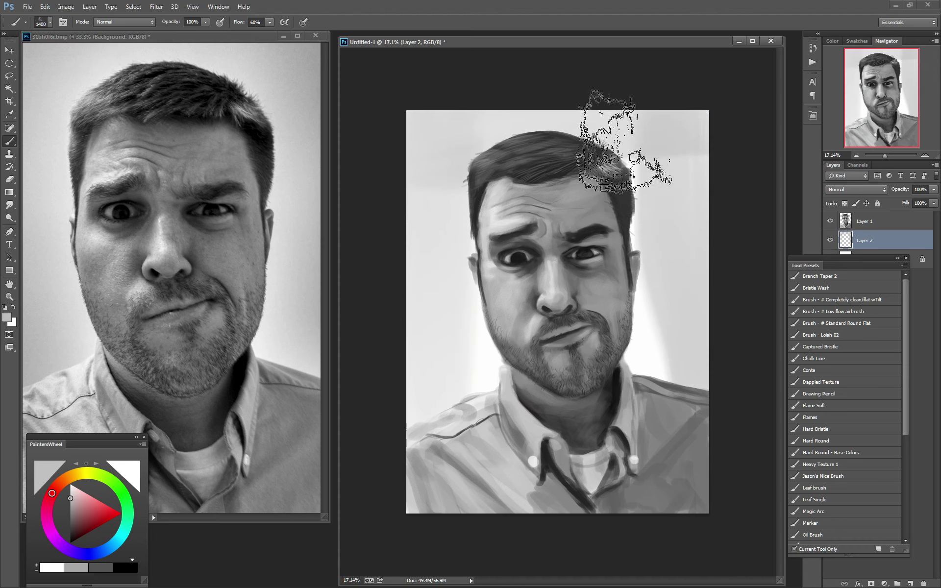
left_click_drag(622, 142, 430, 126)
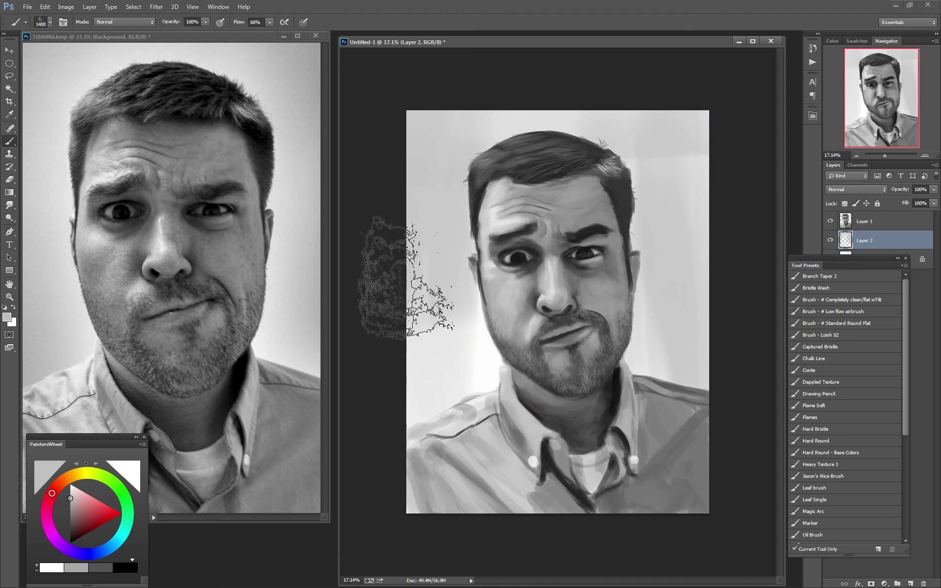
mouse_move(406, 277)
left_mouse_down()
mouse_move(368, 420)
mouse_move(546, 273)
left_mouse_up()
left_click(487, 364, "alt")
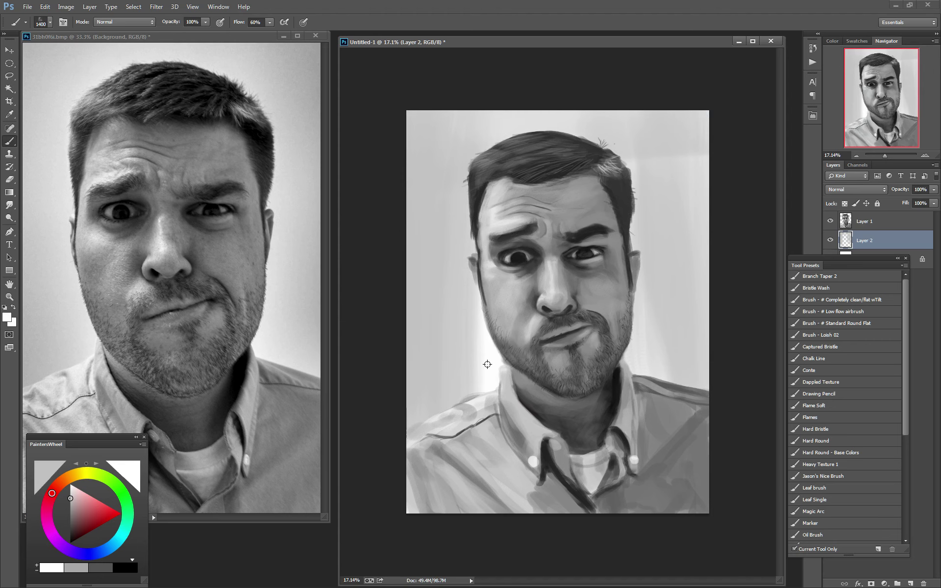
left_click_drag(488, 364, 483, 199)
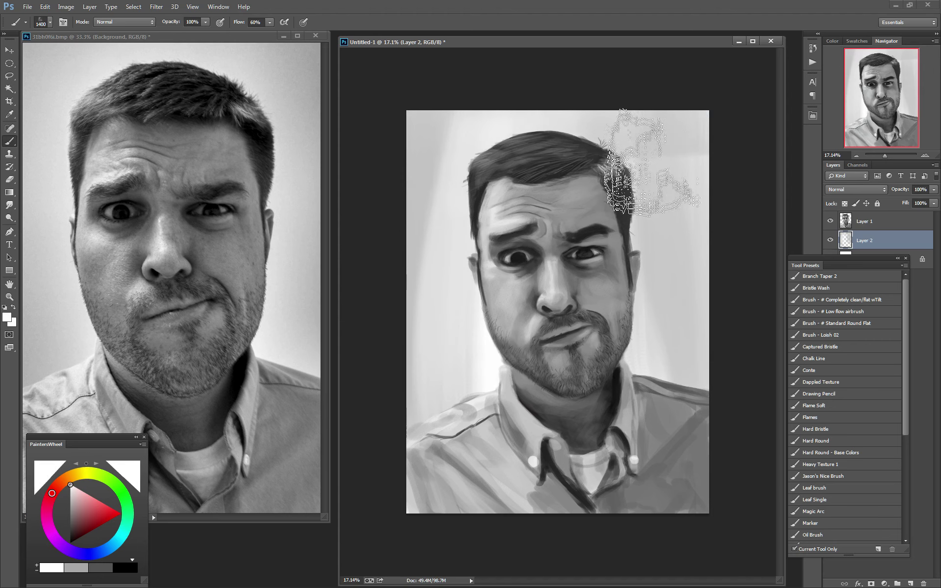
left_click_drag(651, 161, 656, 372)
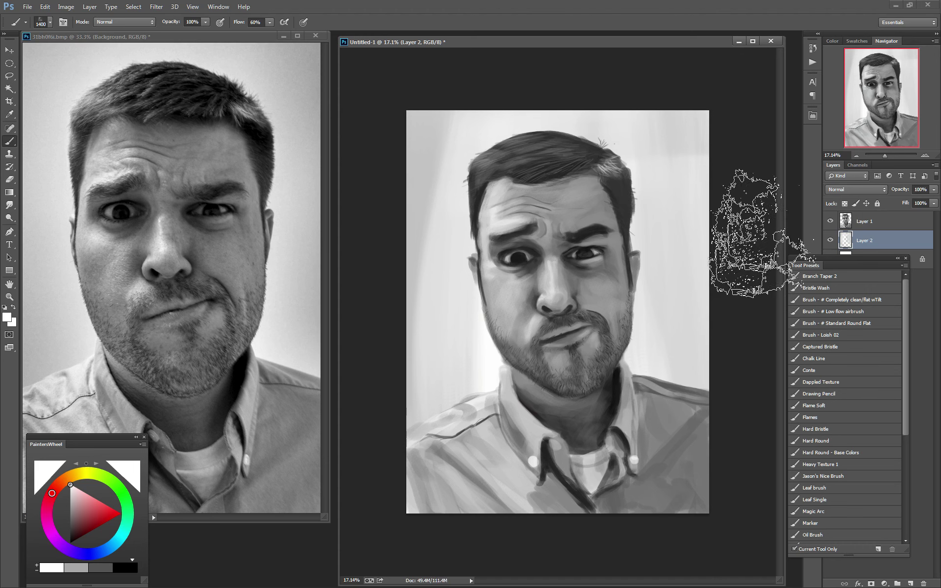
Hide the reference photo's Black & White 1 adjustment and target Layer 1 in the painting
left_click(255, 37)
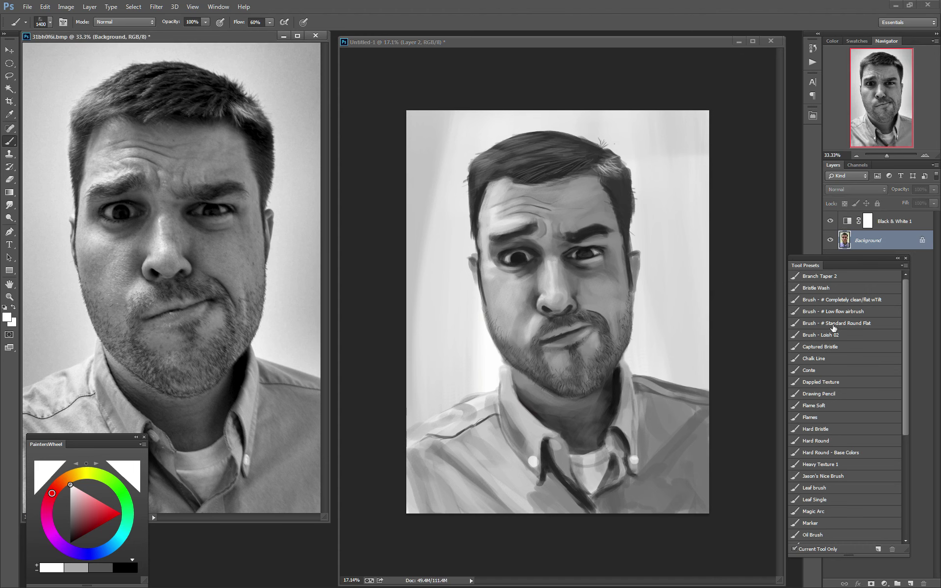
left_click(829, 220)
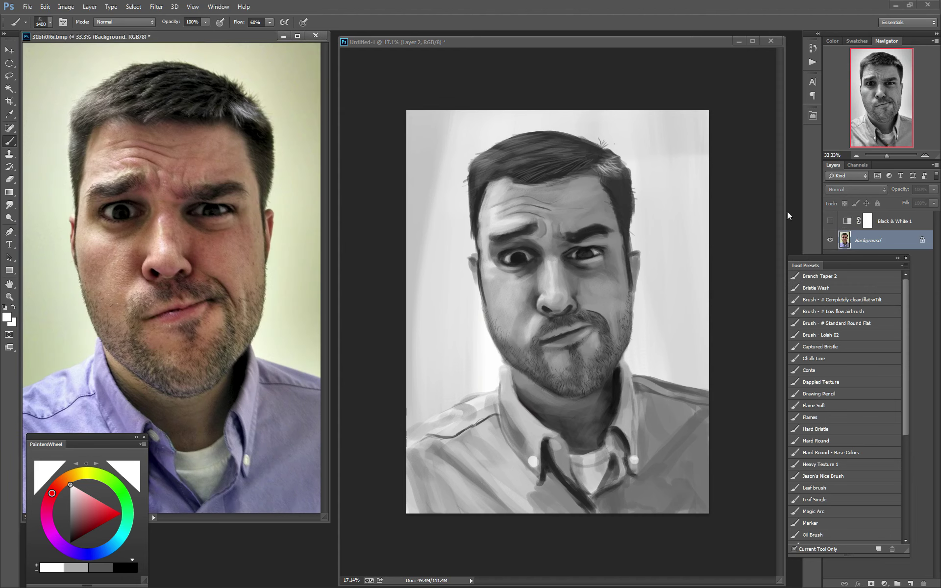
left_click(548, 49)
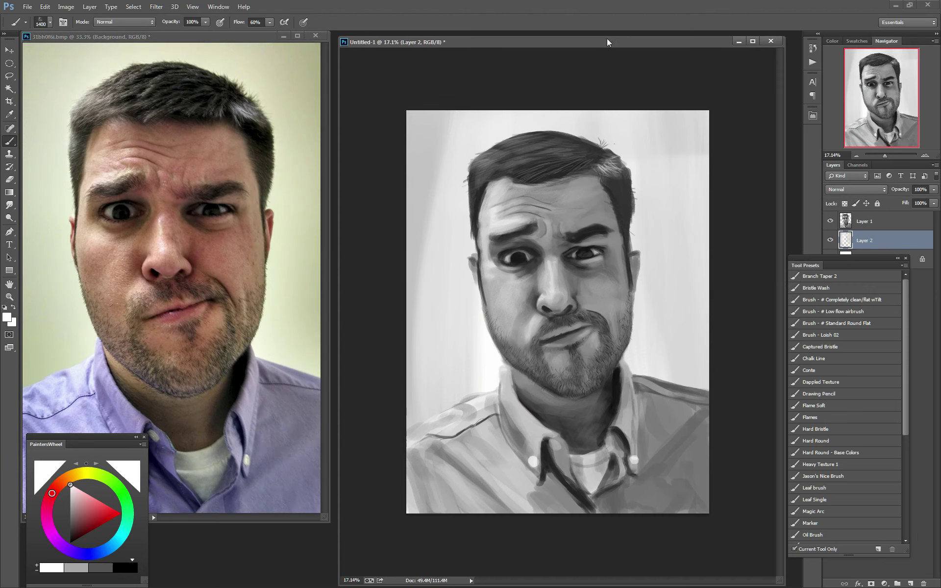
left_click(877, 225)
Add a Color-mode layer and tint the eyes, nose and cheek with sampled skin tone
left_click(912, 583)
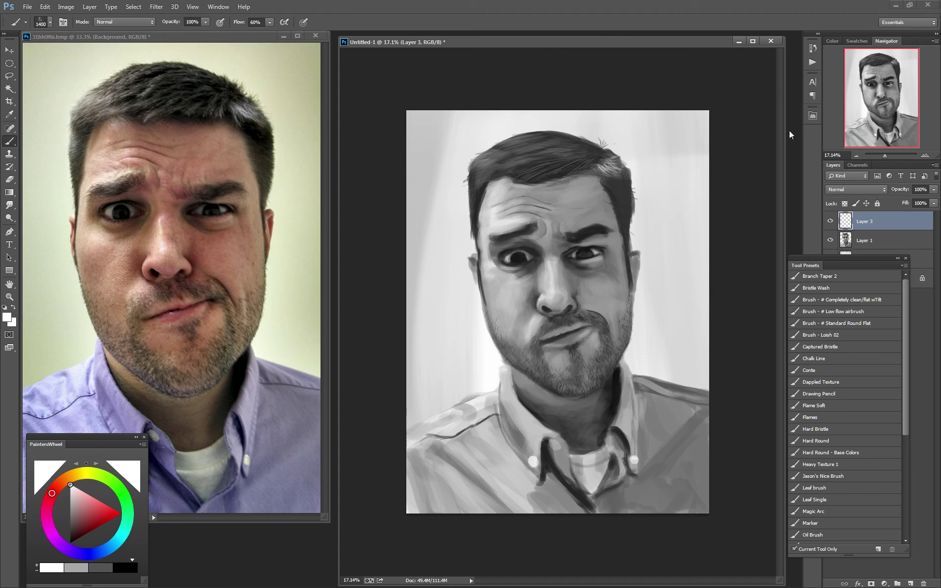
left_click(845, 189)
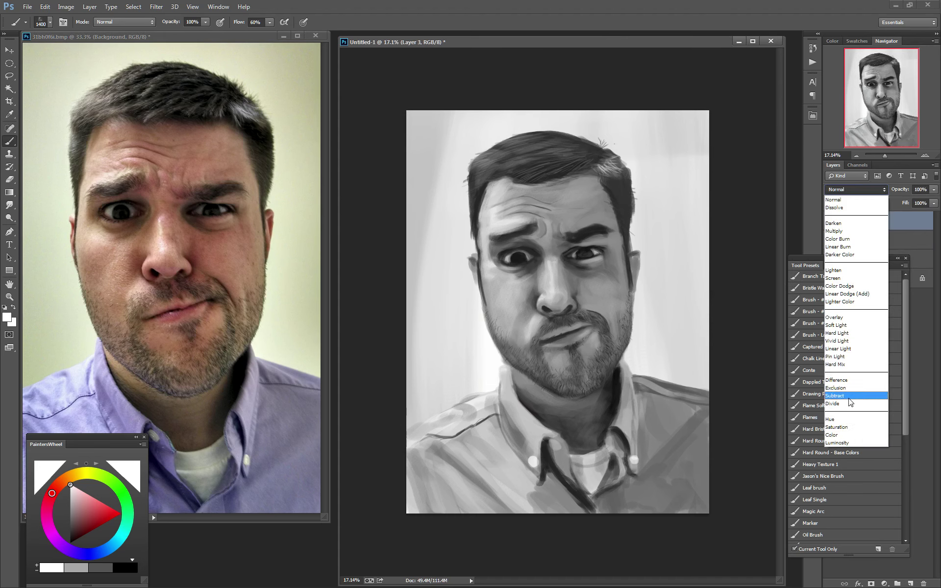
left_click(848, 436)
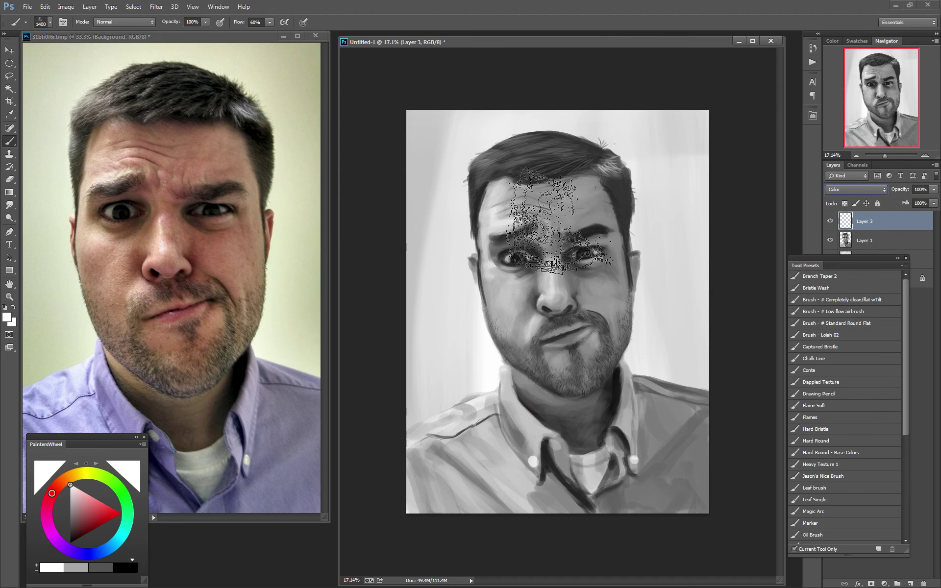
left_click(241, 234, "alt")
key("bracketleft")
key("bracketleft")
key("bracketleft")
mouse_move(531, 260)
left_mouse_down()
mouse_move(549, 274)
mouse_move(552, 294)
mouse_move(524, 294)
mouse_move(490, 210)
mouse_move(485, 215)
mouse_move(550, 210)
mouse_move(596, 220)
mouse_move(607, 313)
mouse_move(568, 365)
mouse_move(544, 328)
mouse_move(519, 314)
mouse_move(510, 324)
mouse_move(571, 417)
mouse_move(603, 382)
mouse_move(586, 432)
mouse_move(559, 363)
mouse_move(511, 304)
mouse_move(495, 250)
mouse_move(607, 271)
mouse_move(630, 257)
mouse_move(609, 293)
left_mouse_up()
key("bracketleft")
key("bracketleft")
key("bracketleft")
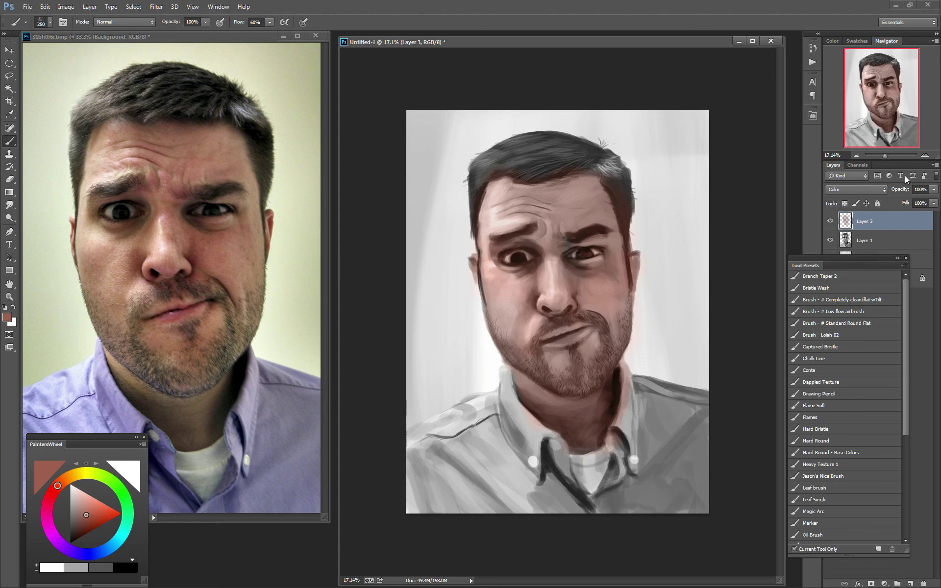
Set the colour layer to 80% opacity and paint reddish tones on the forehead and right temple
mouse_move(900, 189)
left_mouse_down()
mouse_move(888, 189)
mouse_move(902, 184)
left_mouse_up()
key("bracketright")
key("bracketright")
left_click_drag(571, 230, 549, 228)
left_click_drag(608, 199, 618, 234)
Resample colours: a darker red, greyish tan from the eye area, and a hair tone
key("bracketleft")
left_click(544, 339, "alt")
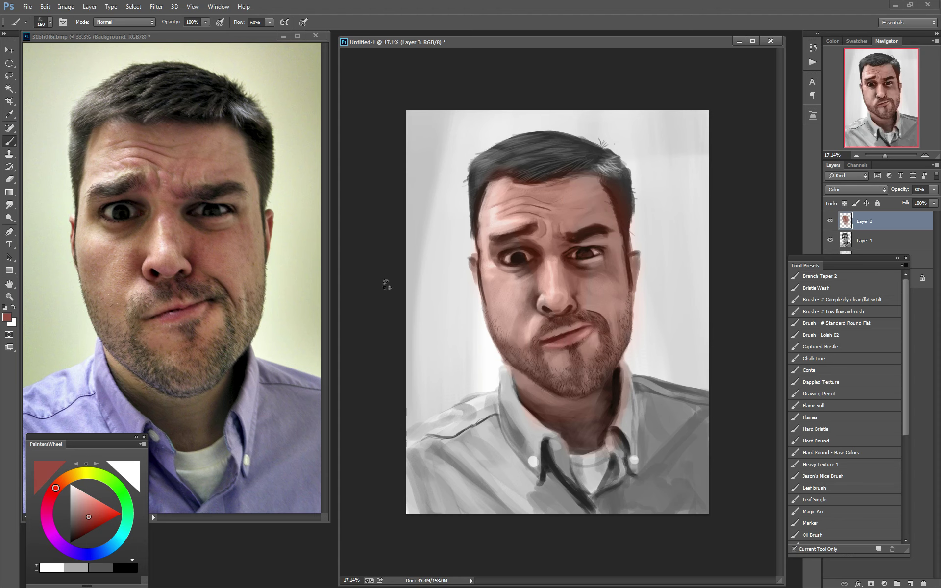
left_click(515, 253, "alt")
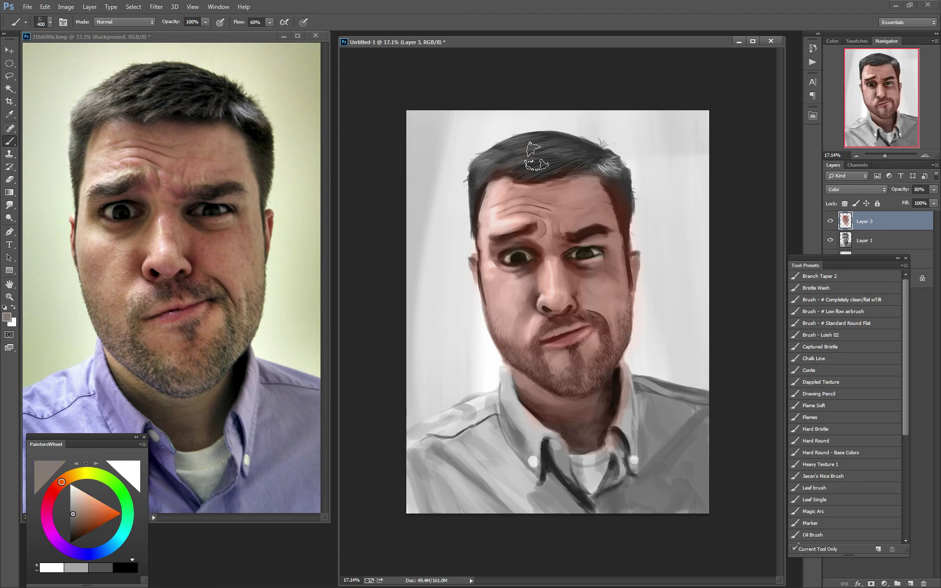
left_click(538, 163, "alt")
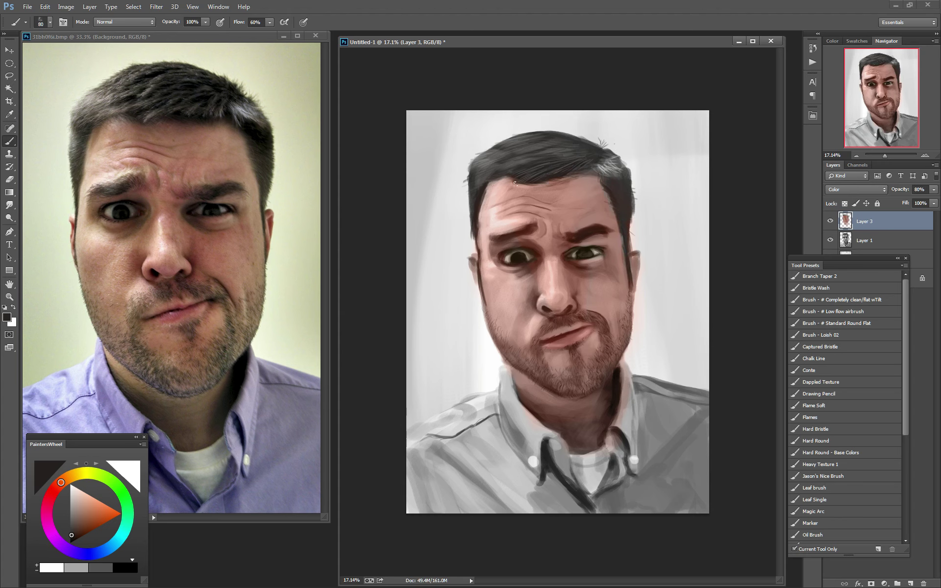
key("bracketright")
key("bracketright")
key("bracketright")
Tint the shirt lavender on the left and deeper blue-purple across the upper shirt
left_click(470, 436, "alt")
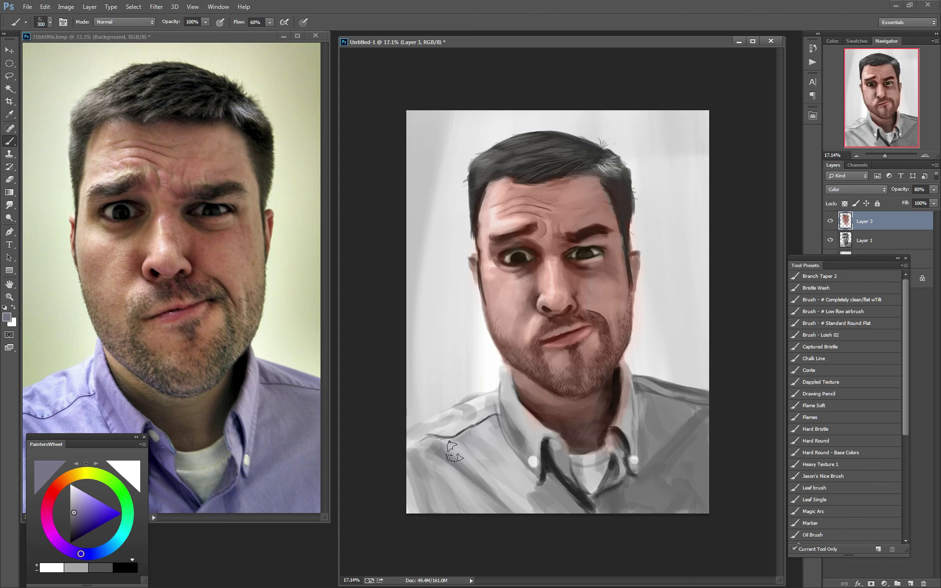
mouse_move(490, 426)
left_mouse_down()
mouse_move(451, 451)
mouse_move(487, 510)
left_mouse_up()
key("bracketright")
key("bracketright")
key("bracketright")
left_click(226, 510, "alt")
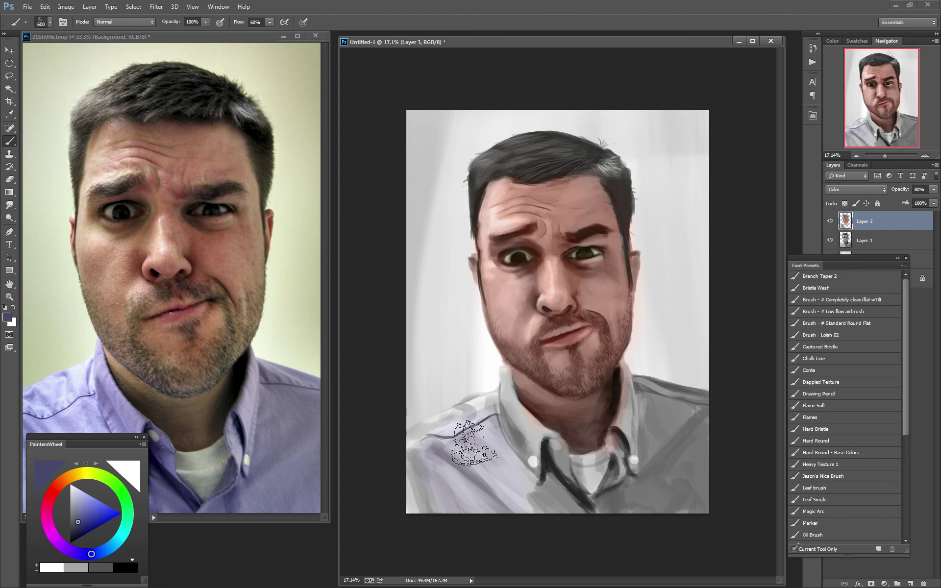
mouse_move(470, 436)
left_mouse_down()
mouse_move(452, 419)
mouse_move(431, 441)
mouse_move(503, 426)
mouse_move(539, 455)
mouse_move(565, 512)
mouse_move(566, 500)
mouse_move(627, 502)
mouse_move(642, 451)
mouse_move(620, 503)
mouse_move(671, 459)
mouse_move(690, 466)
mouse_move(701, 451)
mouse_move(666, 419)
mouse_move(688, 426)
left_mouse_up()
key("bracketleft")
key("bracketleft")
key("bracketleft")
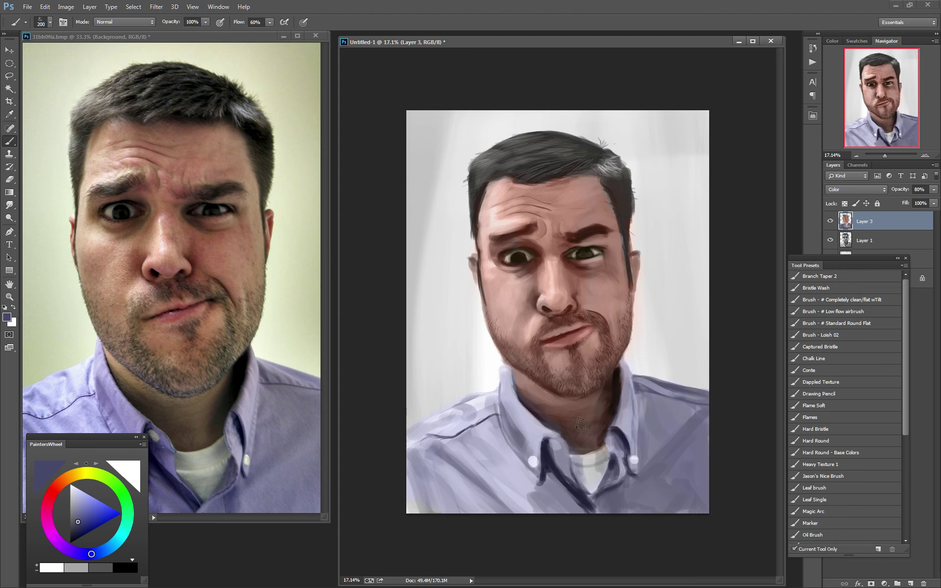
left_click(595, 460, "alt")
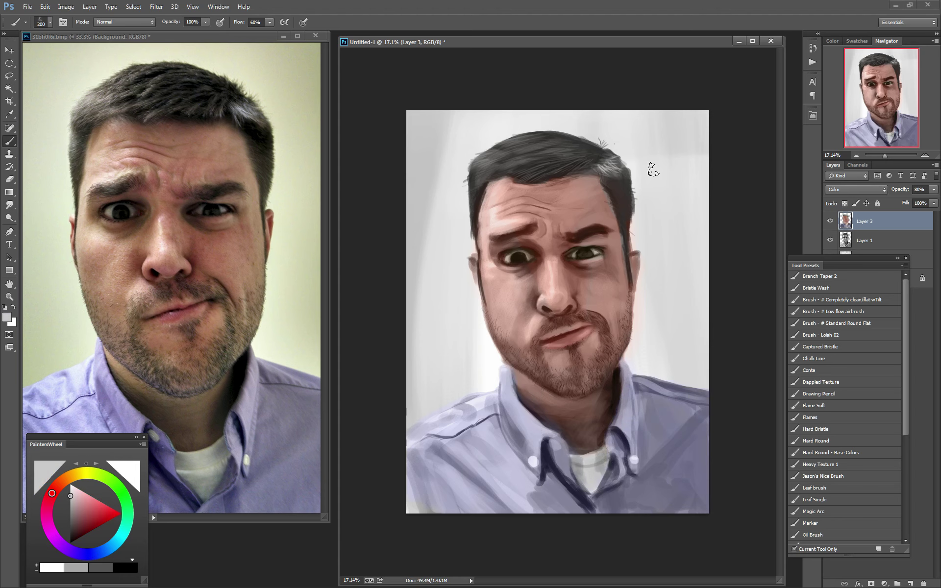
Sample dark hair, pale pink skin and brownish-grey beard tones to recolour hair and beard
left_click(263, 122, "alt")
key("bracketright")
key("bracketright")
key("bracketright")
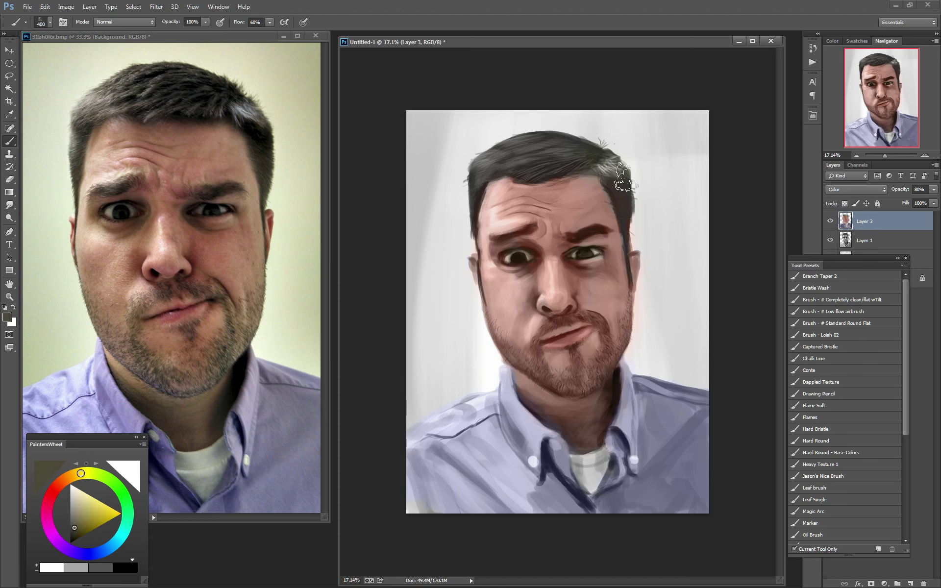
key("bracketleft")
key("bracketleft")
left_click(497, 181, "alt")
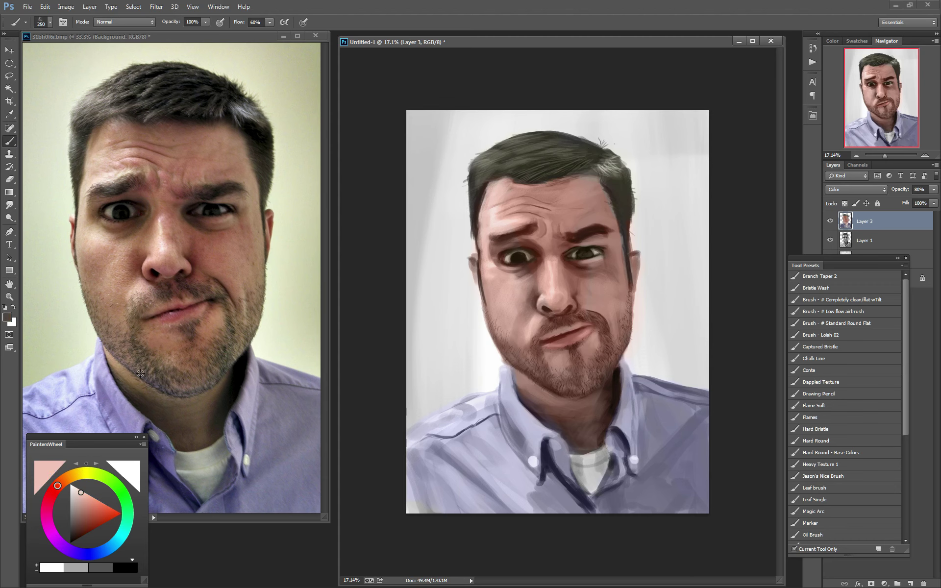
left_click(559, 380, "alt")
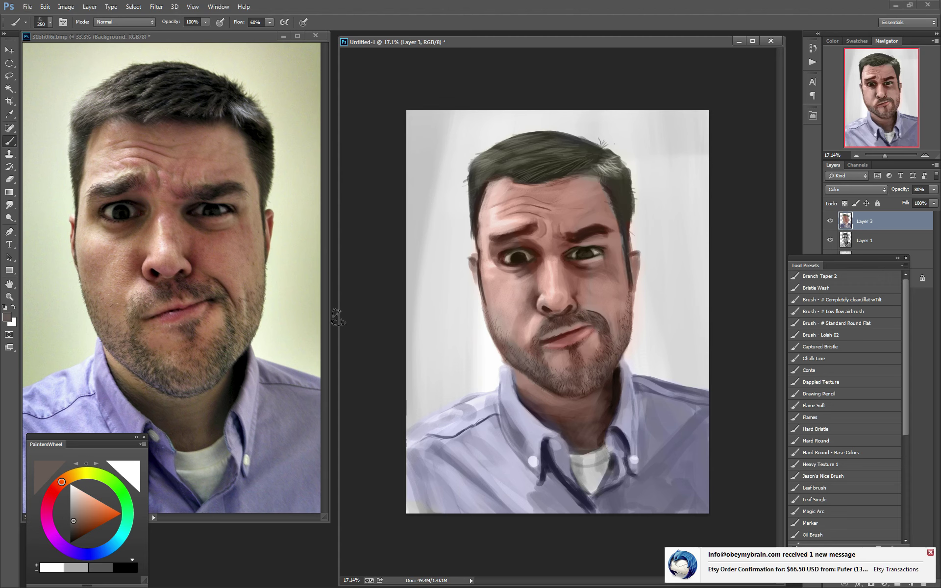
Sample skin and muted reddish lip tones, and lower the colour layer to 76% opacity
left_click(83, 229, "alt")
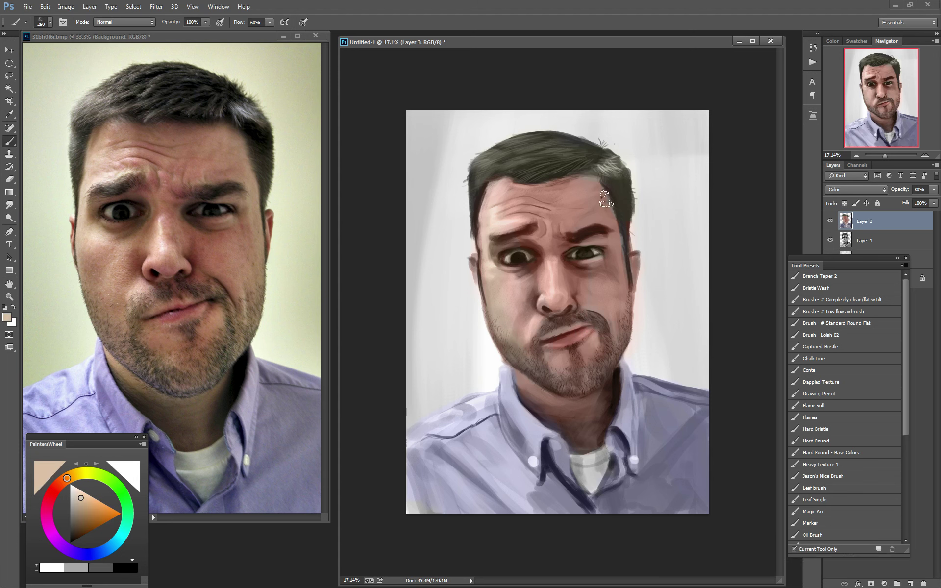
left_click(590, 184, "alt")
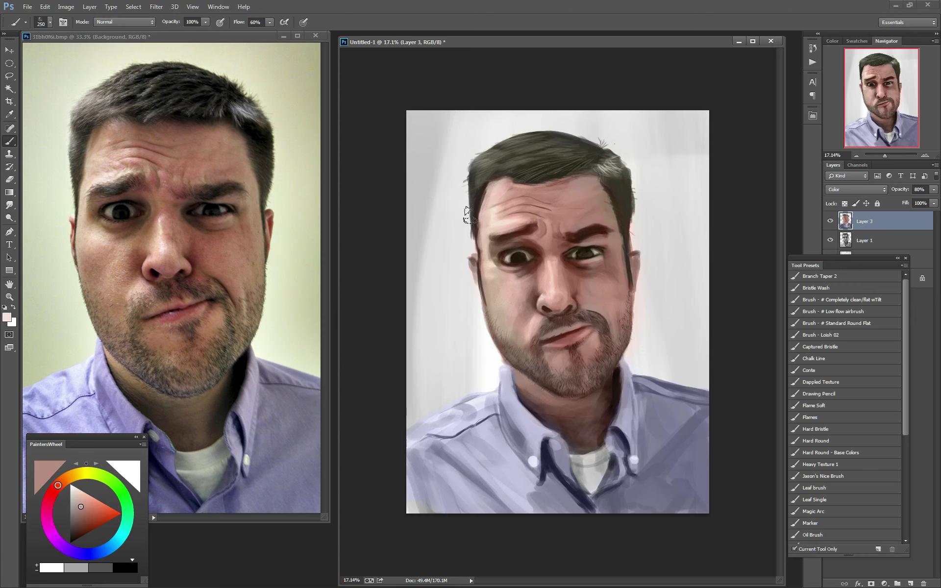
left_click(519, 218, "alt")
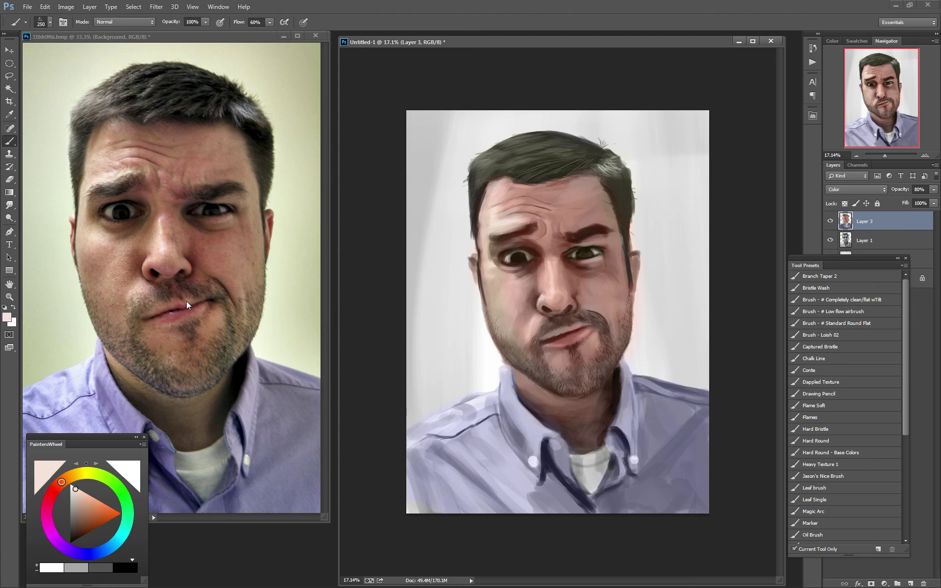
left_click(544, 348, "alt")
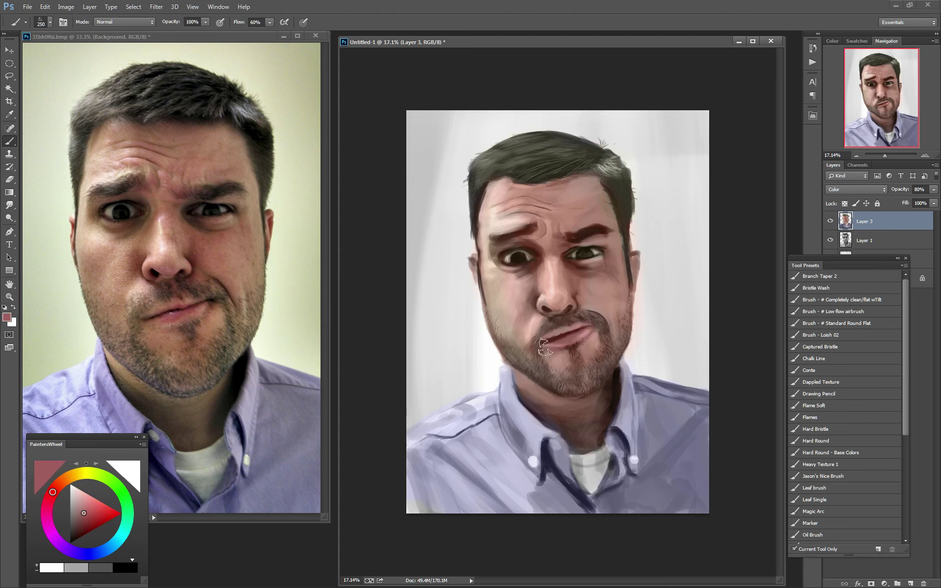
mouse_move(908, 186)
left_mouse_down()
mouse_move(886, 190)
mouse_move(904, 190)
left_mouse_up()
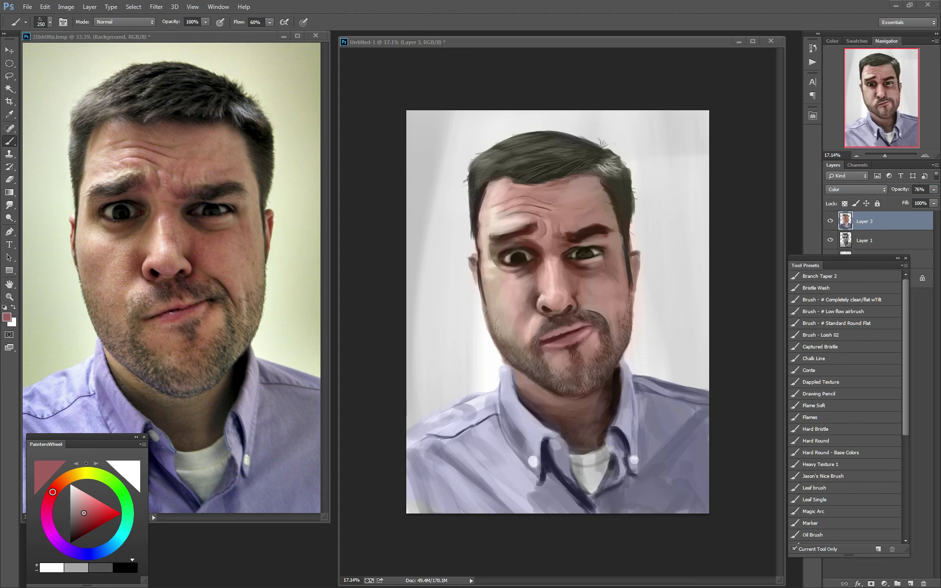
left_click(715, 5)
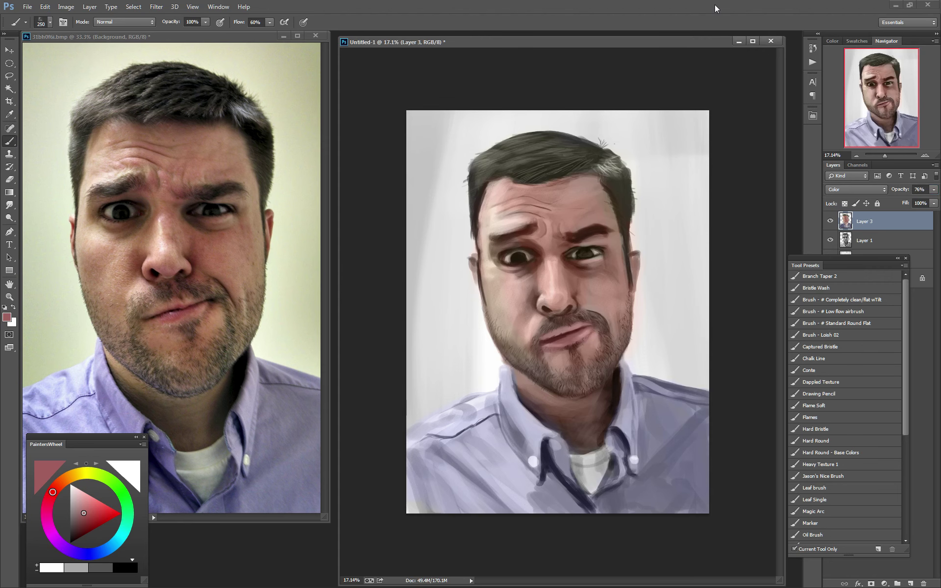
Zoom in and sample brown and near-black tones for the eyebrows with Standard Round Flat
scroll(632, 203, "up", 1)
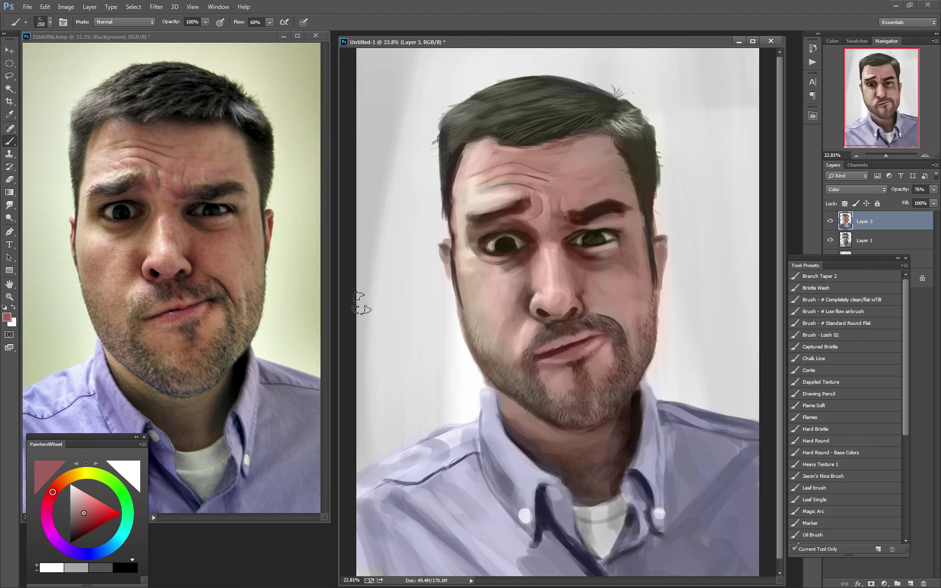
left_click(169, 343, "alt")
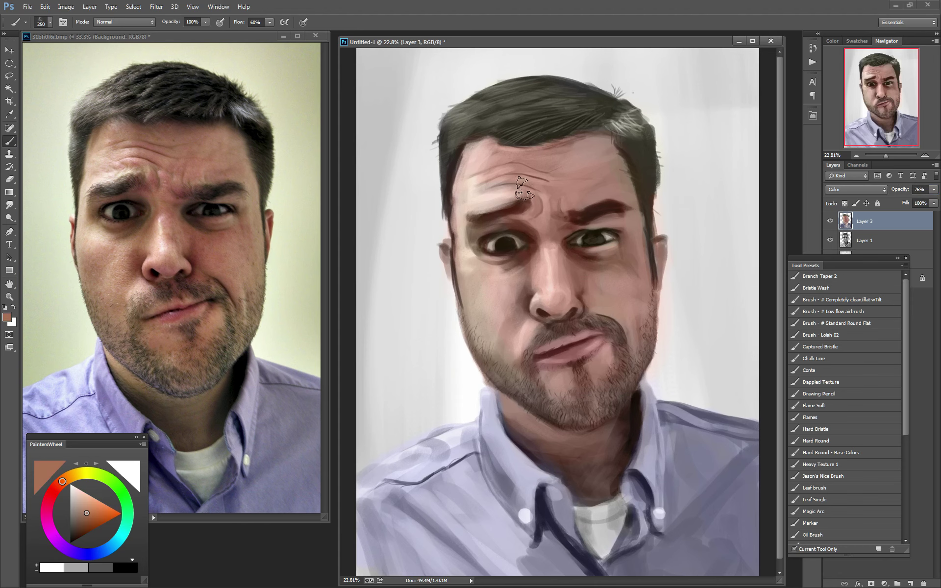
left_click(213, 192, "alt")
key("bracketleft")
key("bracketleft")
key("bracketleft")
key("bracketleft")
key("bracketleft")
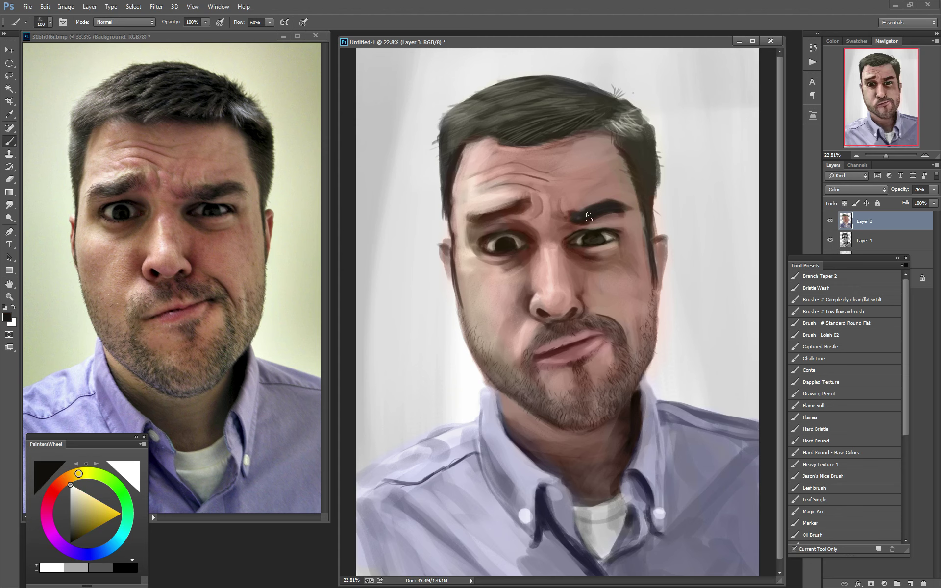
left_click(816, 322)
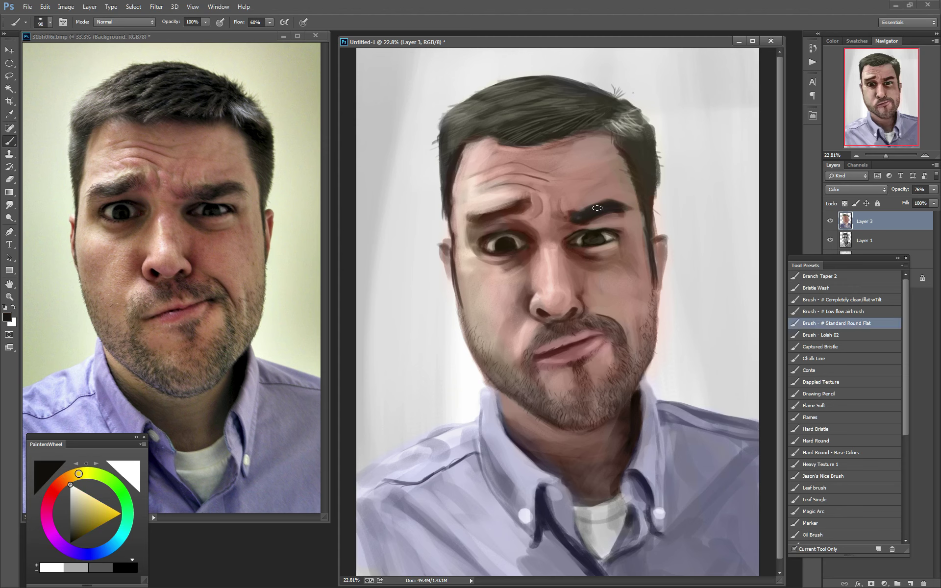
left_click(579, 202, "alt")
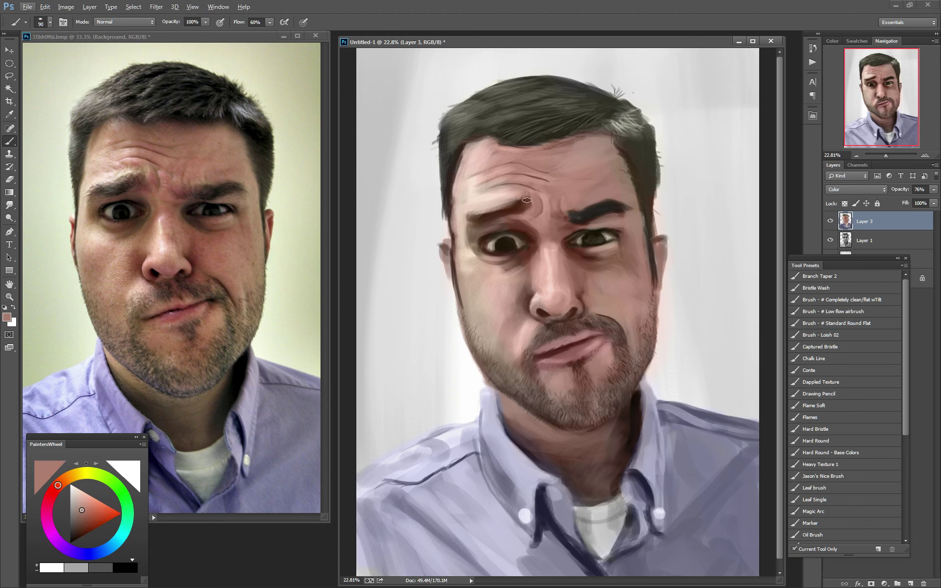
left_click(590, 217, "alt")
Define the eyebrows with dark brown from the photo, then add an empty Layer 4
left_click(115, 116, "alt")
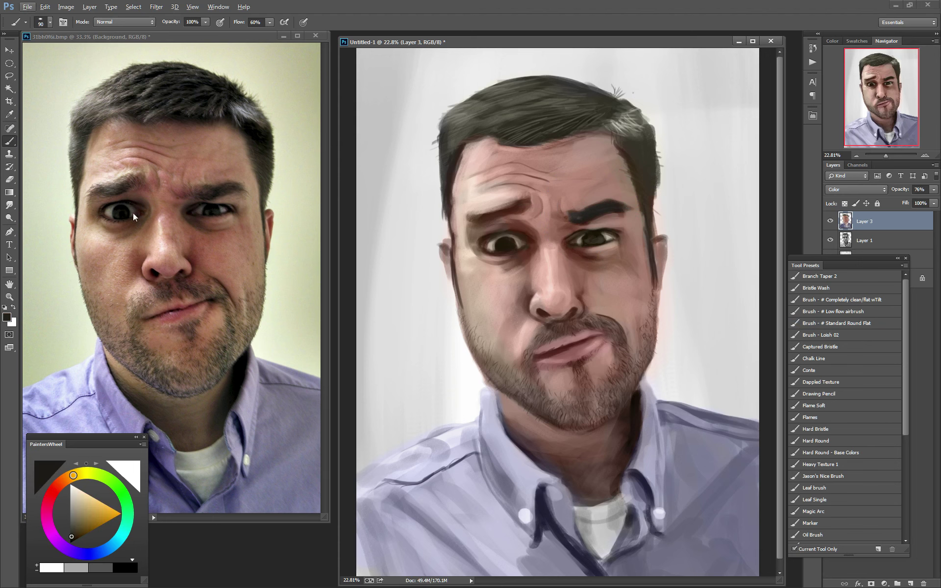
left_click(109, 189, "alt")
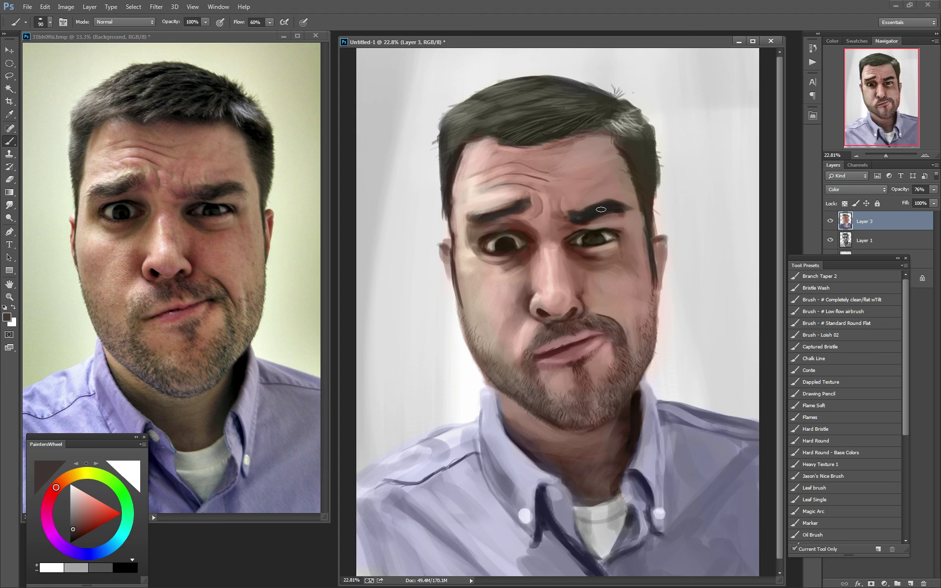
left_click(619, 224, "alt")
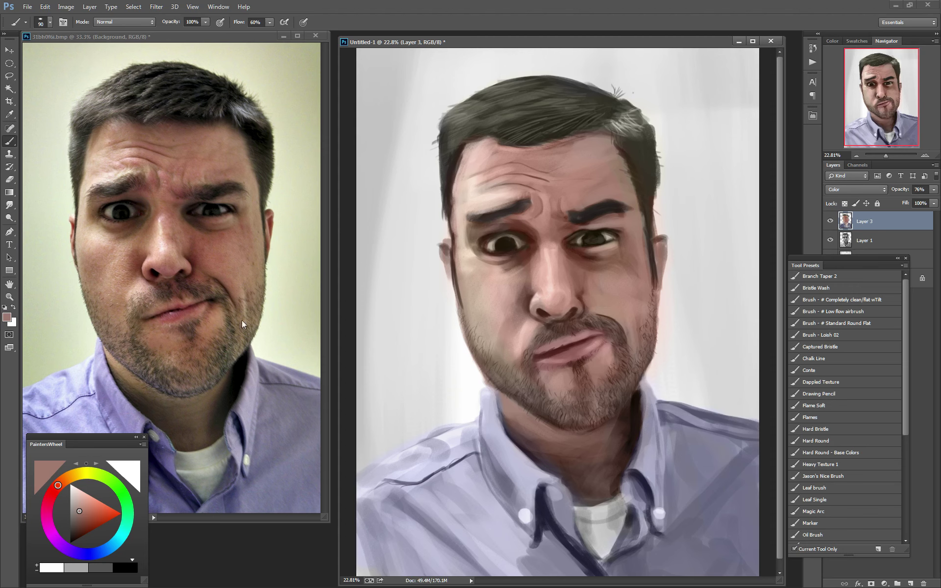
left_click(651, 334, "alt")
key("bracketright")
key("bracketright")
key("bracketright")
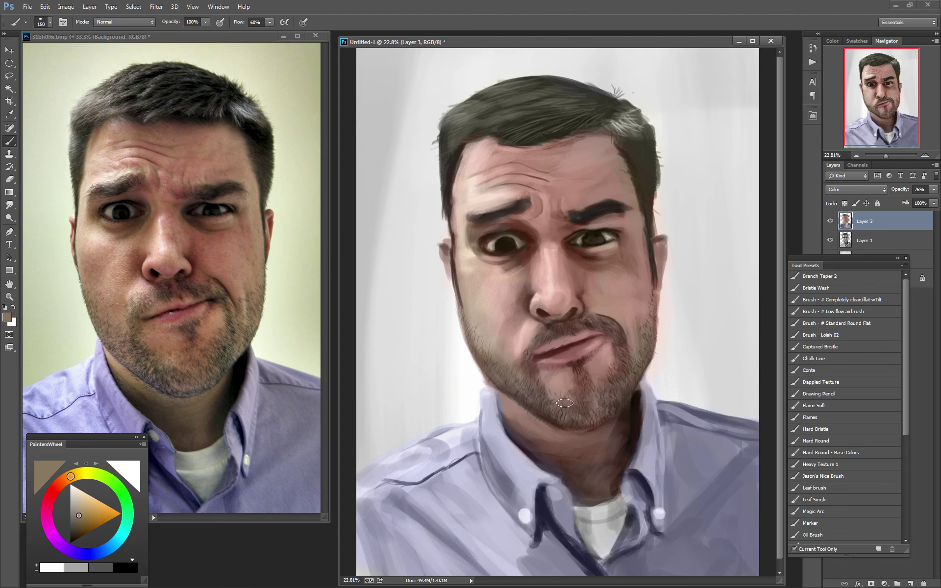
left_click(157, 386, "alt")
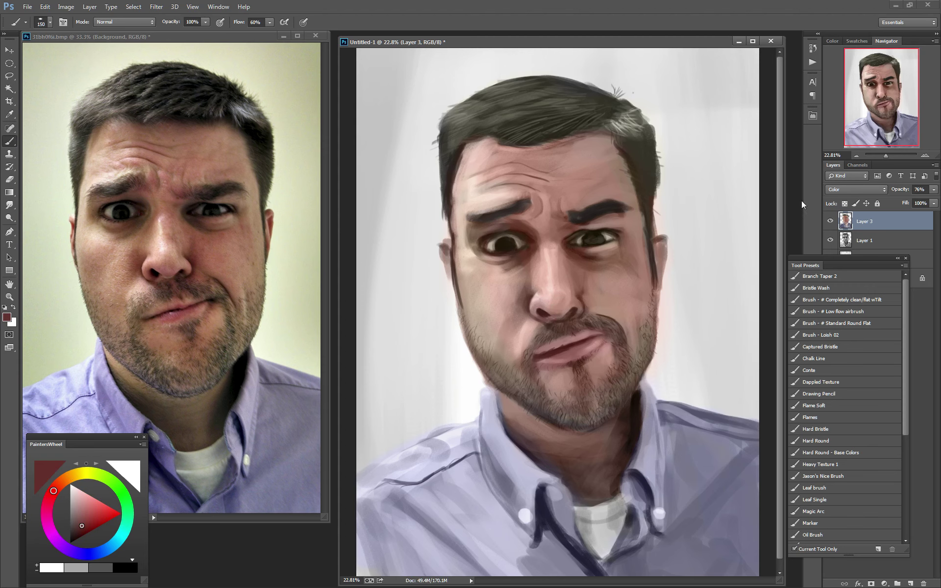
left_click(910, 583)
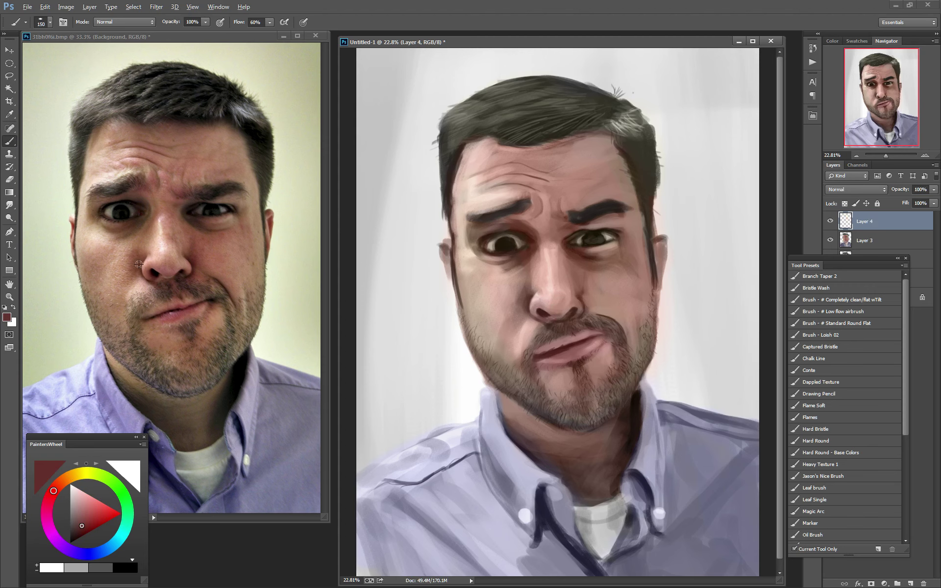
Try Color then cycle Layer 4's blend modes, settling on Overlay
left_click(537, 305, "alt")
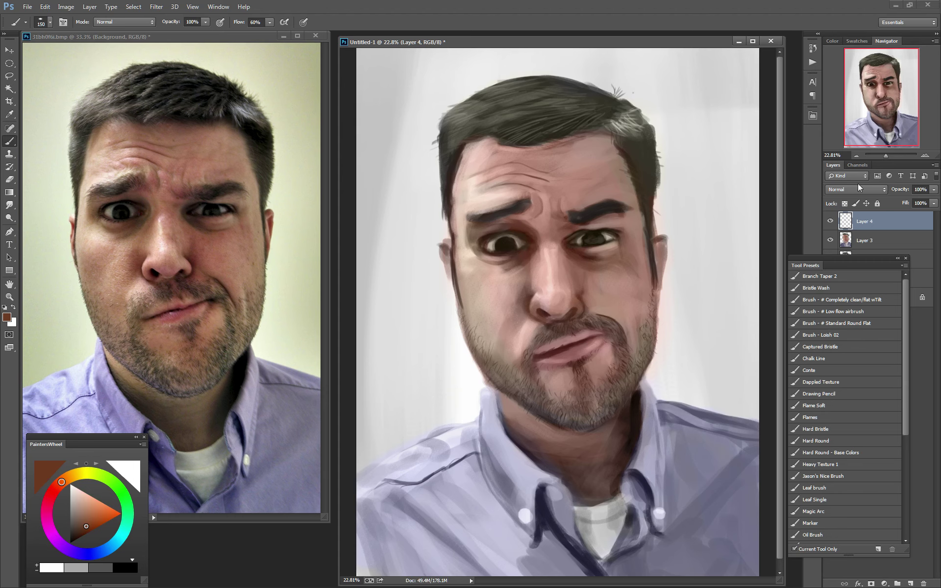
left_click(857, 189)
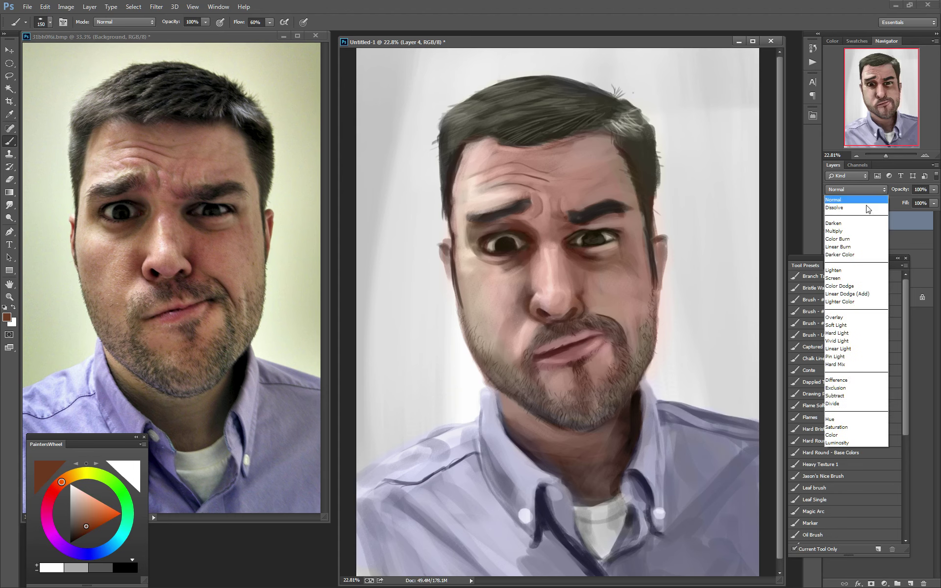
left_click(832, 434)
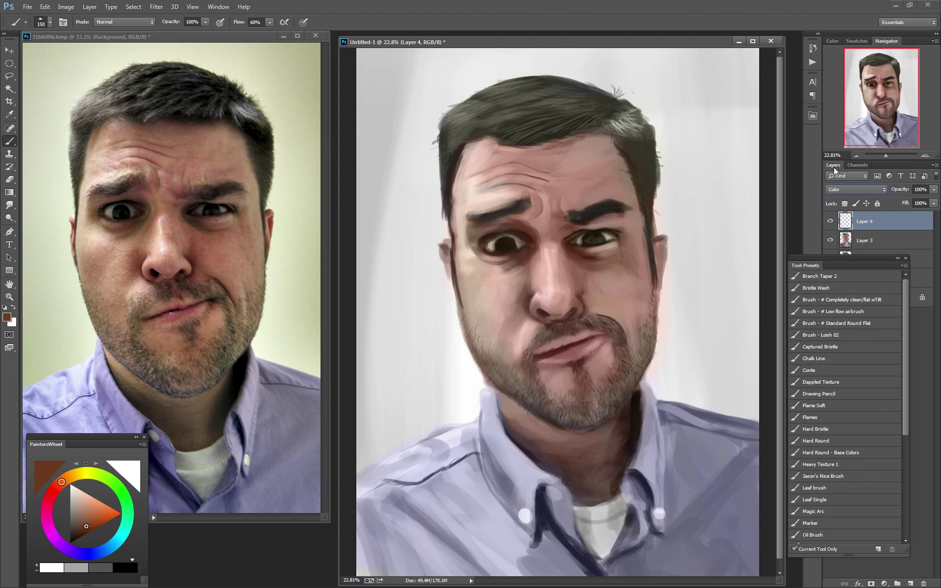
key("Up")
key("Up")
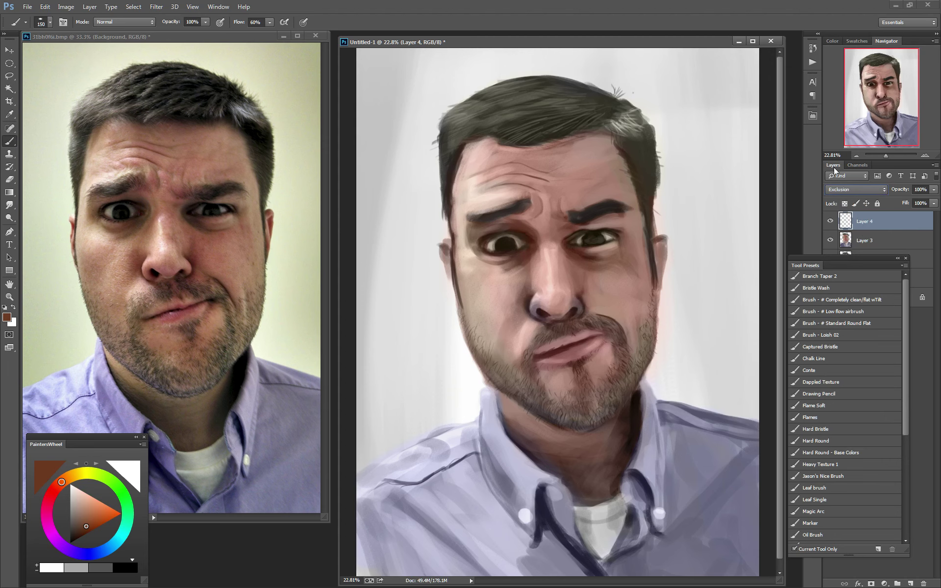
key("Up")
key("Up")
key("Up")
key("Up")
key("Up")
key("Up")
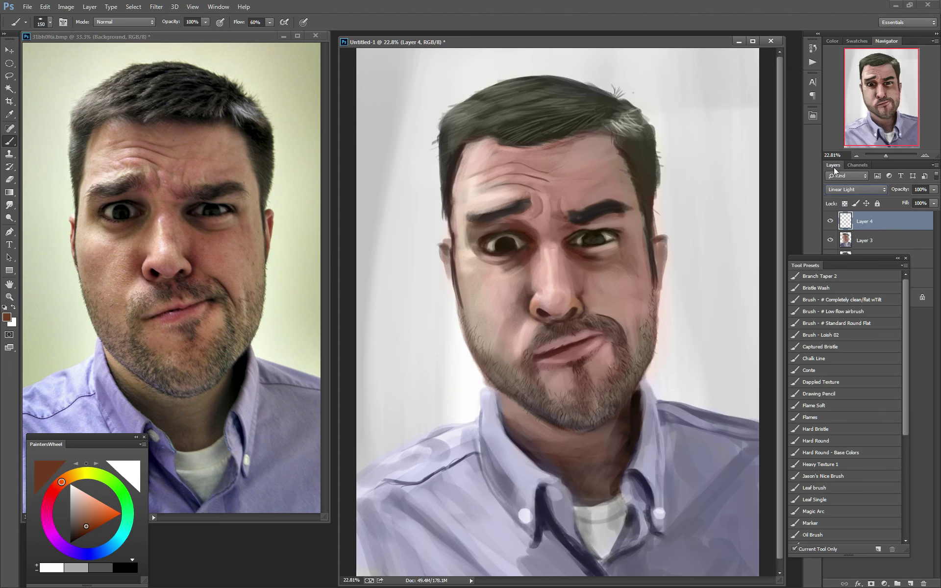
key("Up")
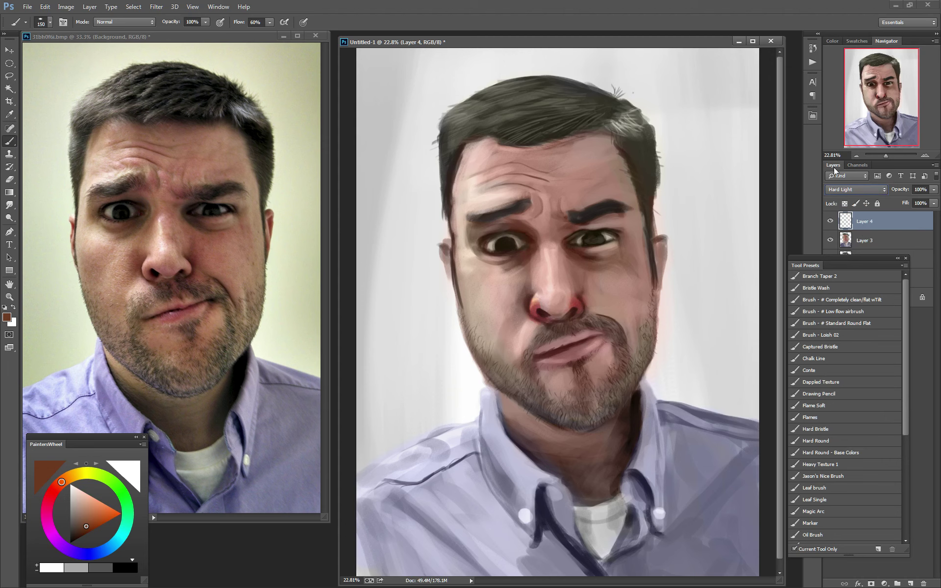
key("Up")
key("Up")
key("Down")
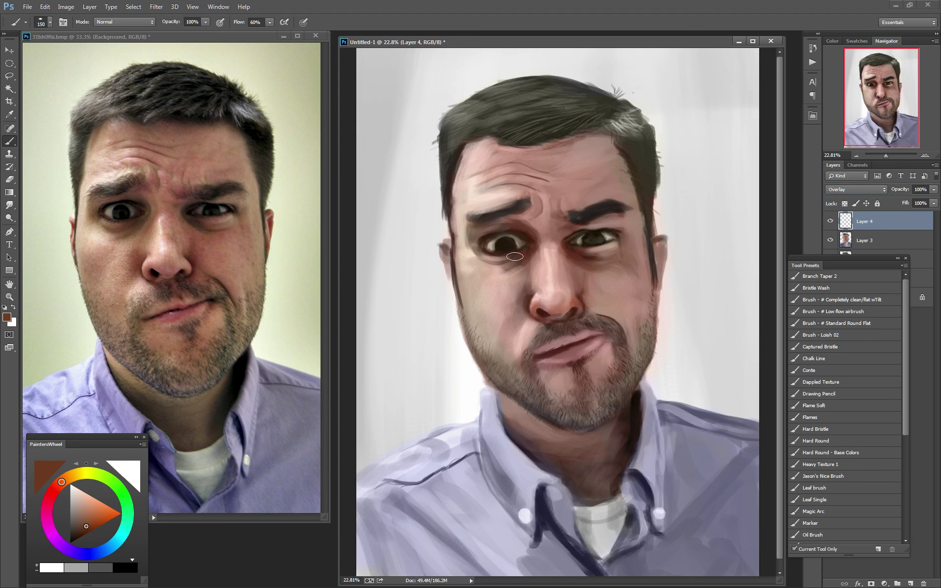
Warm the under-eye and inner eyebrow on Layer 4, drop the cheek stroke, and set opacity to 66%
left_click_drag(523, 246, 487, 263)
key("bracketright")
key("bracketright")
key("bracketright")
left_click_drag(485, 314, 486, 316)
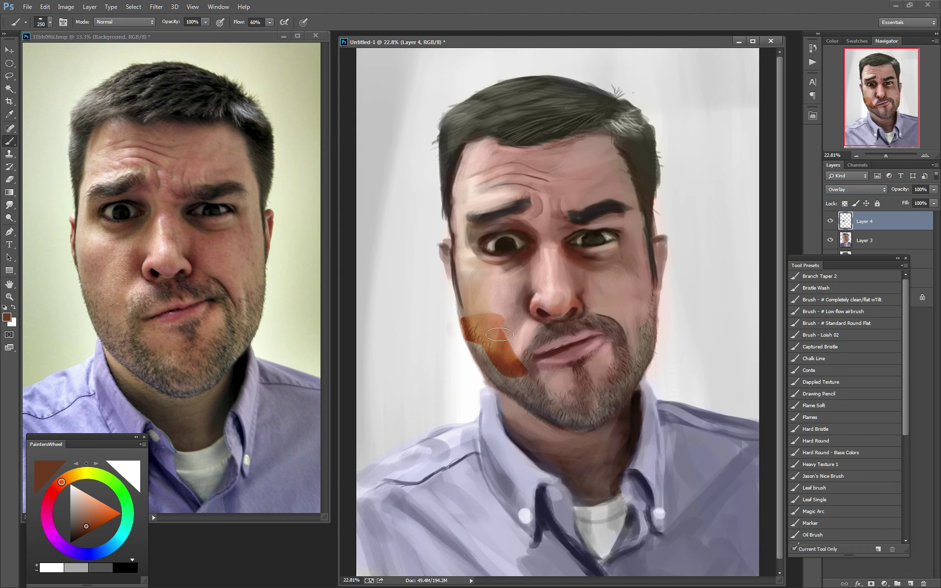
key("ctrl+z")
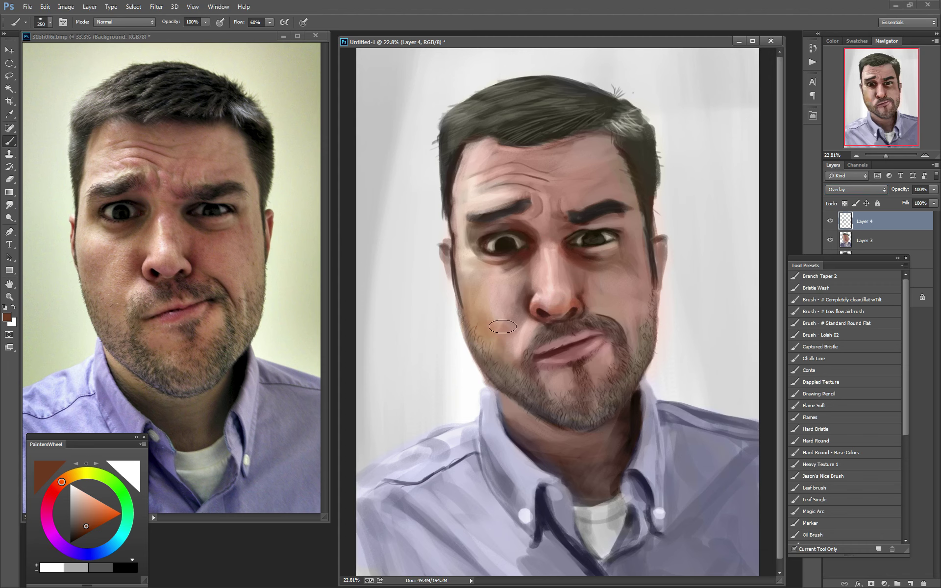
left_click_drag(535, 194, 538, 218)
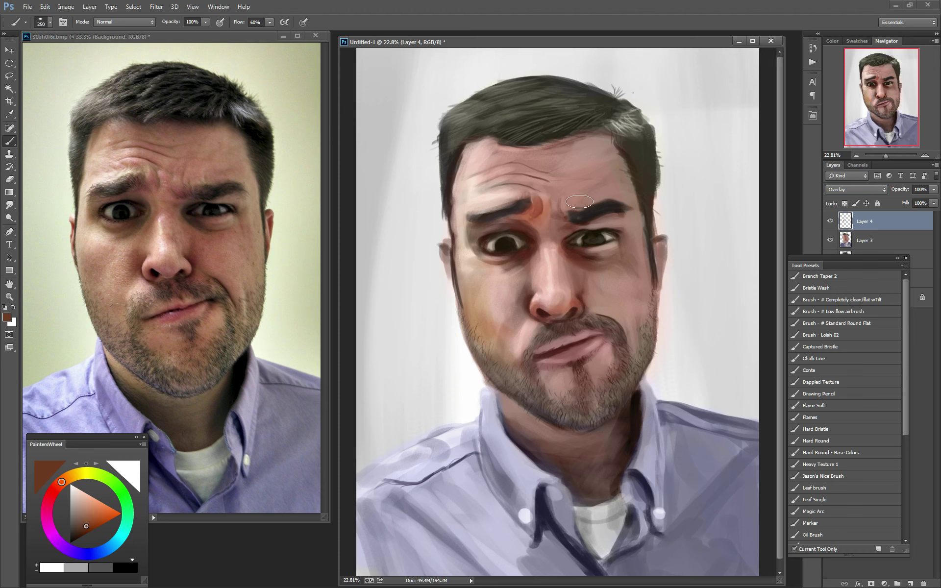
left_click_drag(904, 190, 893, 190)
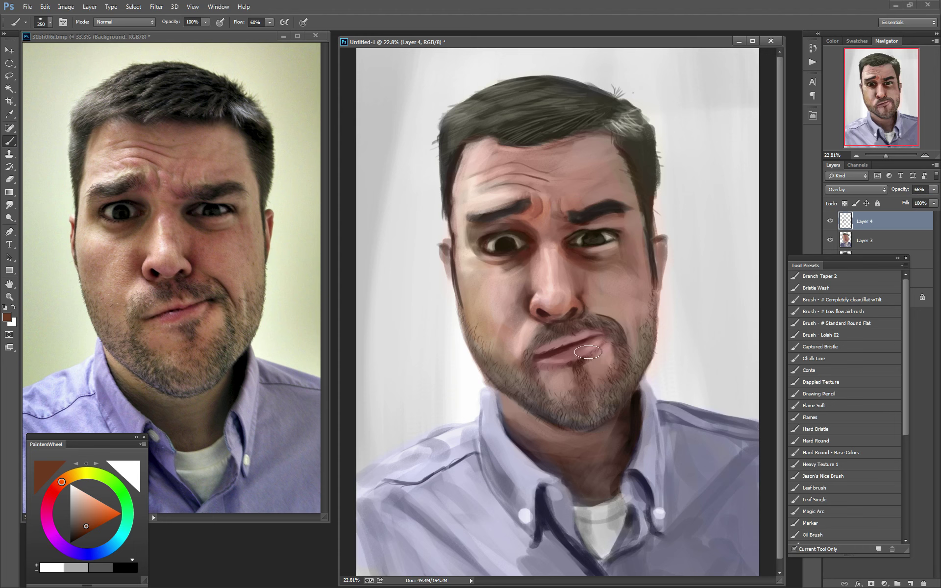
With a 175 brush, add faint sampled skin tones over the chin, cheek and lip
key("bracketleft")
key("bracketleft")
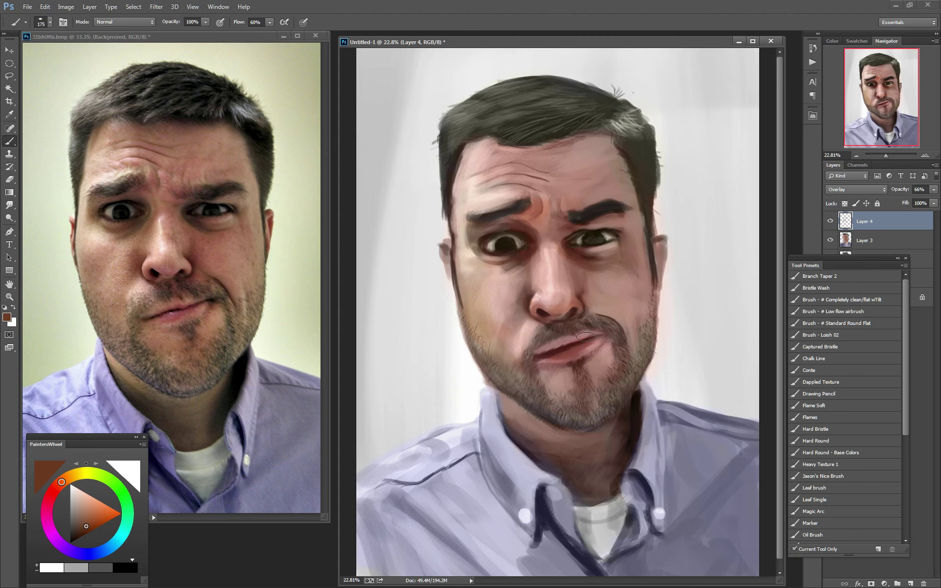
left_click(150, 343, "alt")
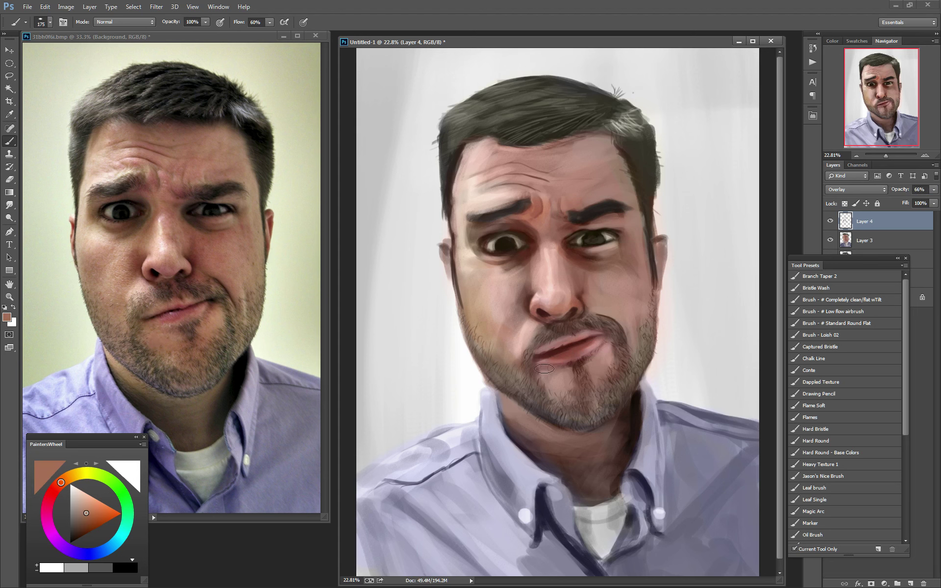
left_click_drag(560, 395, 572, 396)
left_click_drag(564, 343, 521, 335)
left_click(122, 309, "alt")
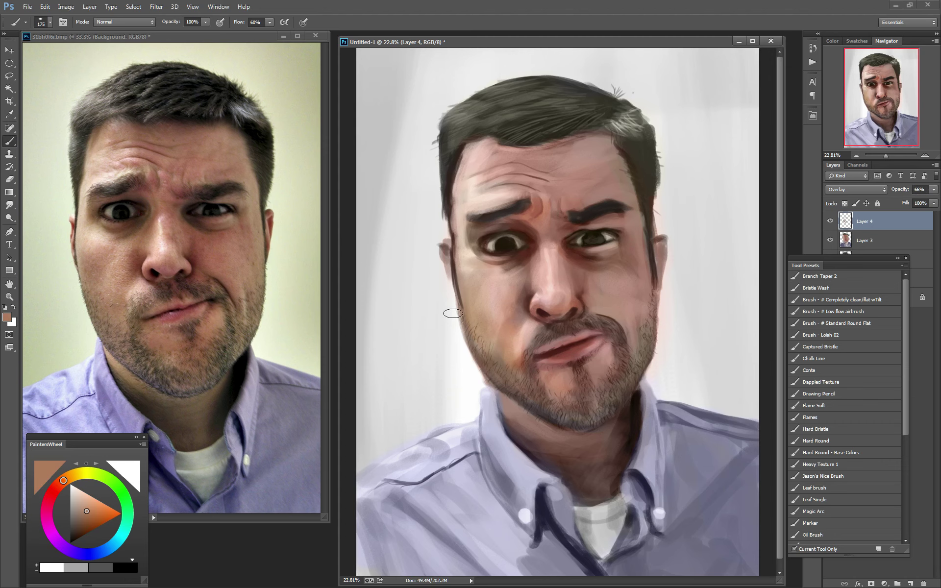
left_click_drag(87, 517, 88, 525)
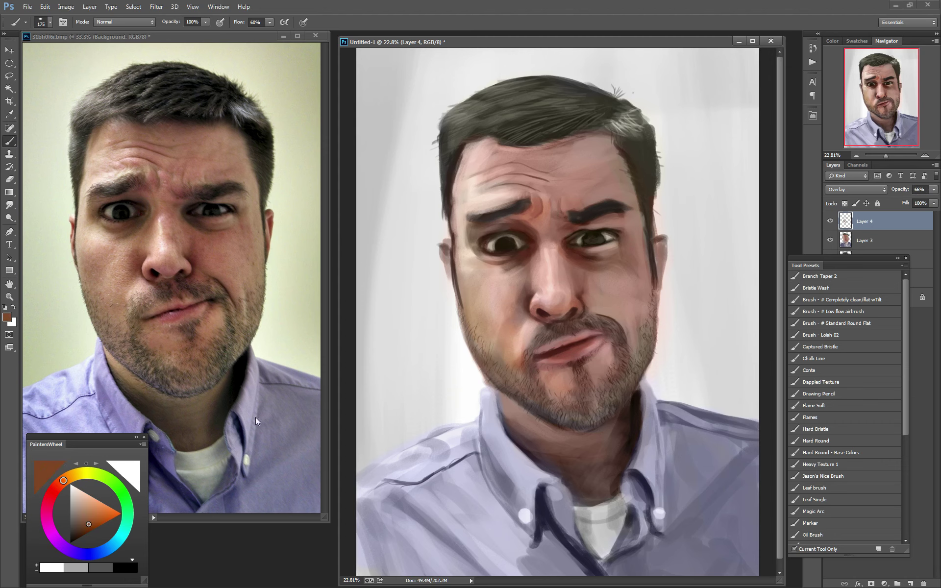
Warm the cheek near the lip corner and darken the left lip-corner shading with sampled browns
left_click_drag(503, 333, 484, 313)
left_click(522, 371, "alt")
left_click_drag(519, 350, 537, 373)
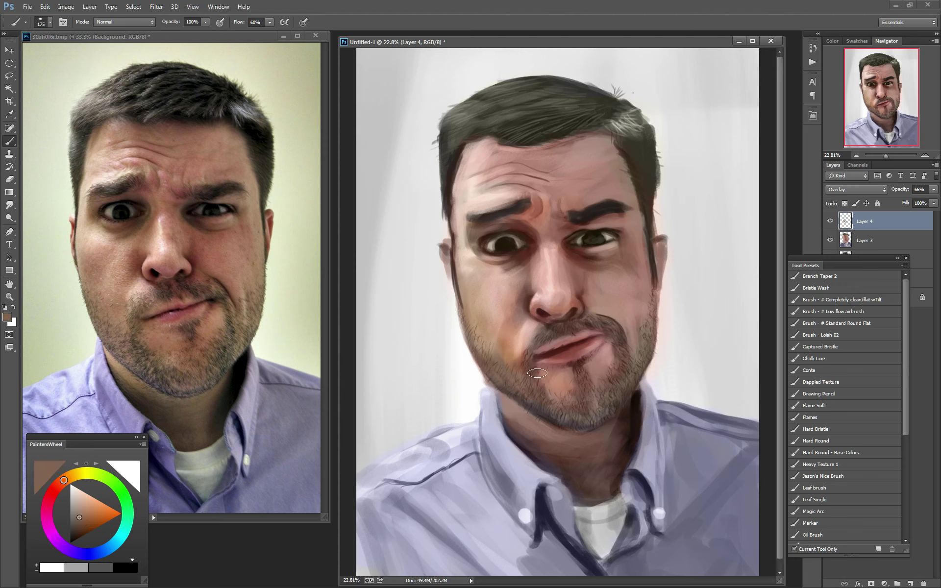
left_click(559, 383, "alt")
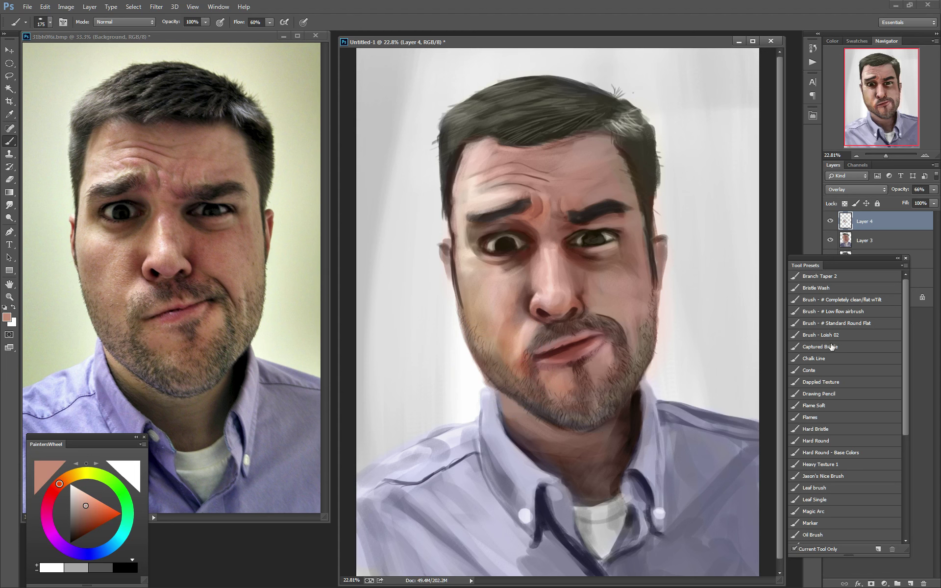
left_click(845, 334)
On Layer 1, paint thin light grey strands along the hairline and top of the hair
left_click(864, 239)
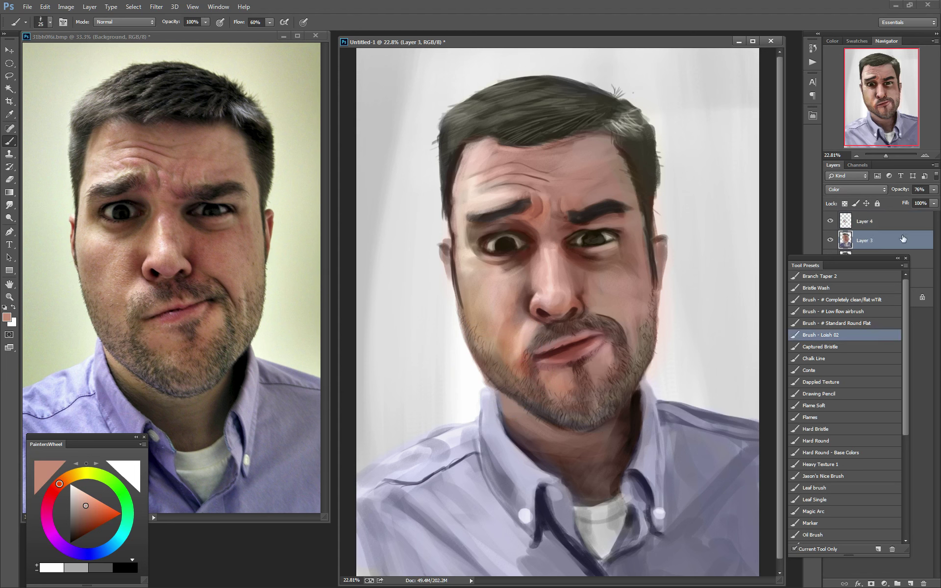
left_click(868, 253)
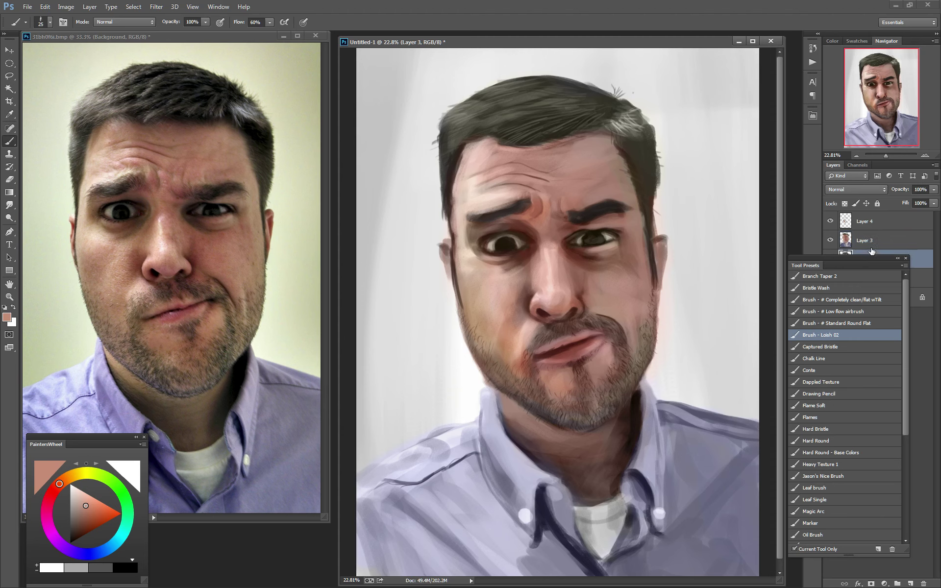
left_click(621, 123, "alt")
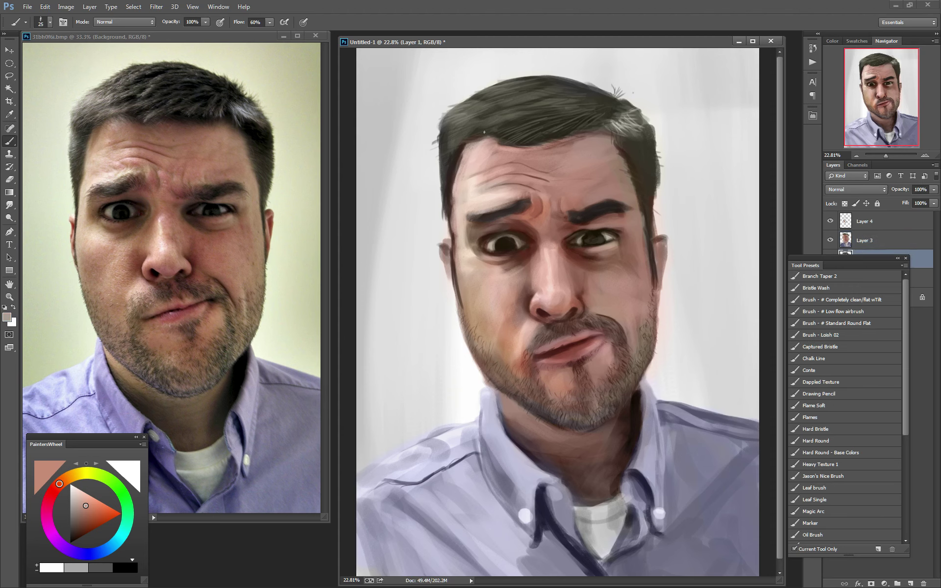
left_click(459, 126, "alt")
mouse_move(459, 120)
left_mouse_down()
mouse_move(476, 114)
mouse_move(466, 108)
mouse_move(529, 99)
mouse_move(534, 81)
left_mouse_up()
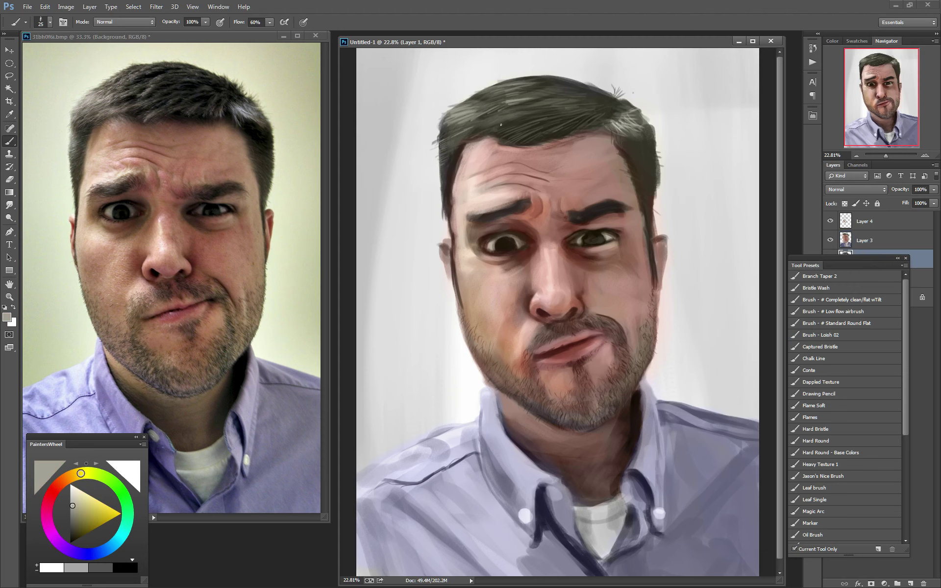
mouse_move(486, 127)
left_mouse_down()
mouse_move(463, 136)
mouse_move(492, 131)
mouse_move(475, 129)
left_mouse_up()
mouse_move(550, 122)
left_mouse_down()
mouse_move(512, 139)
mouse_move(535, 138)
mouse_move(521, 109)
mouse_move(468, 97)
mouse_move(539, 77)
mouse_move(560, 82)
left_mouse_up()
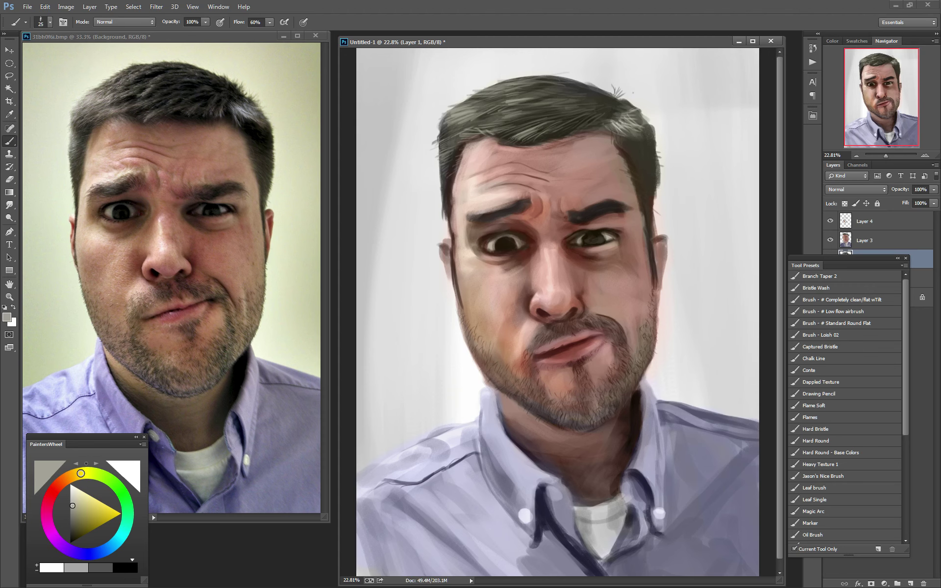
left_click_drag(487, 133, 451, 124)
left_click(847, 238)
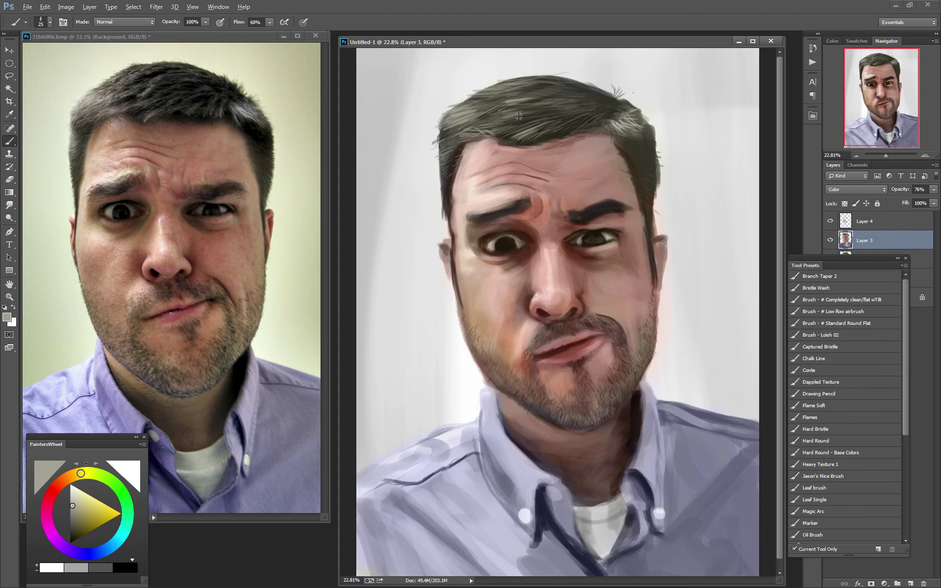
Set up a 60-size Standard Round Flat brush on Layer 1 with a sampled reddish-brown
left_click(494, 116, "alt")
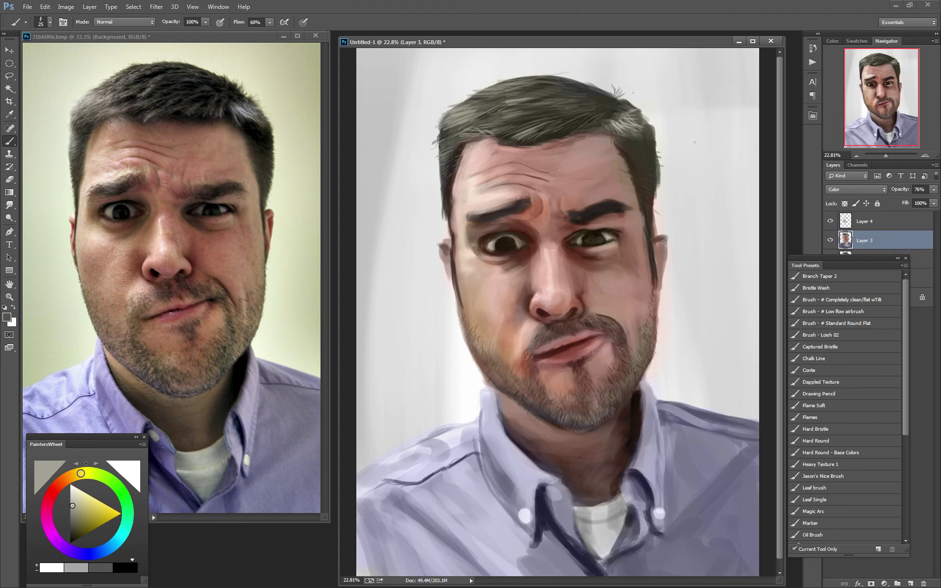
left_click(859, 325)
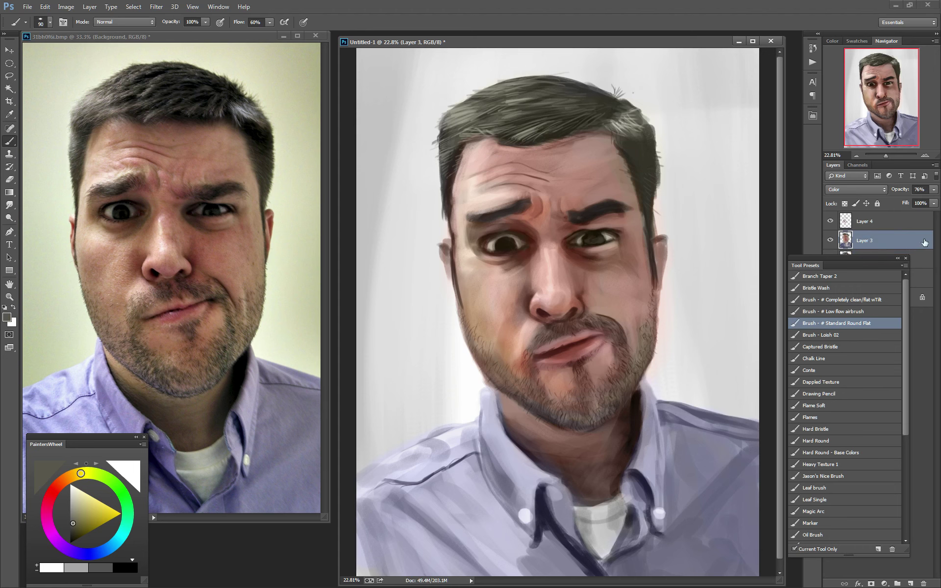
left_click(921, 258)
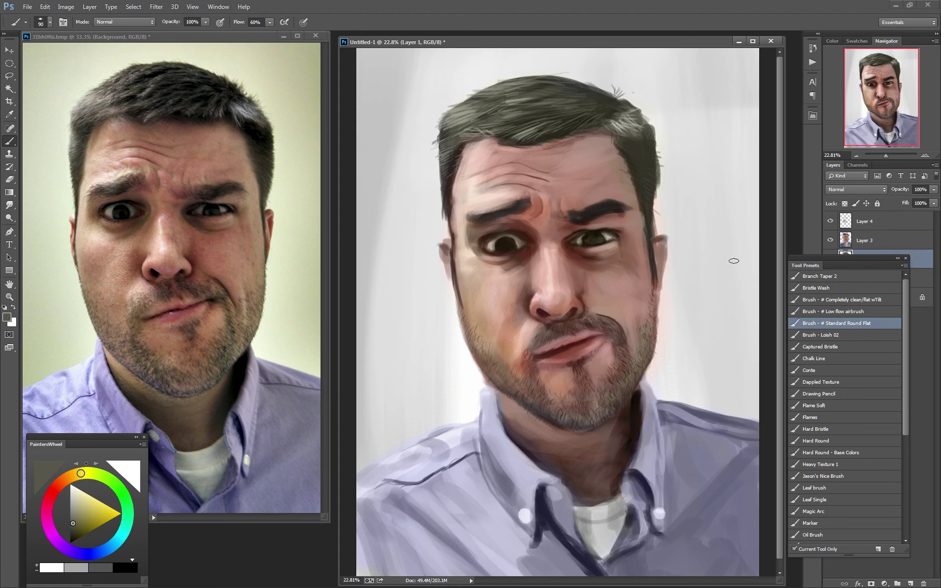
left_click(658, 240, "alt")
key("bracketleft")
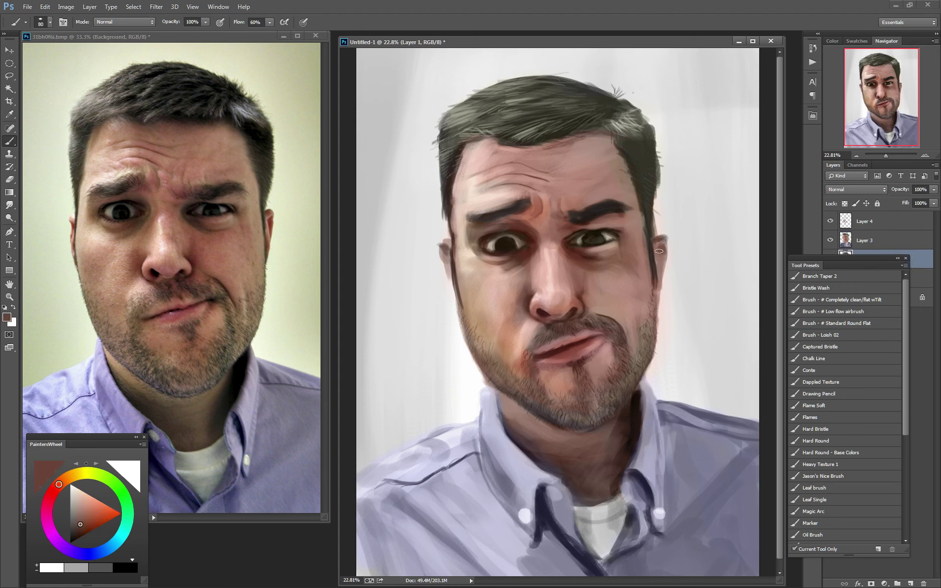
key("bracketleft")
key("bracketleft")
Sample the ear-edge brown and darken the jaw edge with a short stroke
left_click(539, 257, "alt")
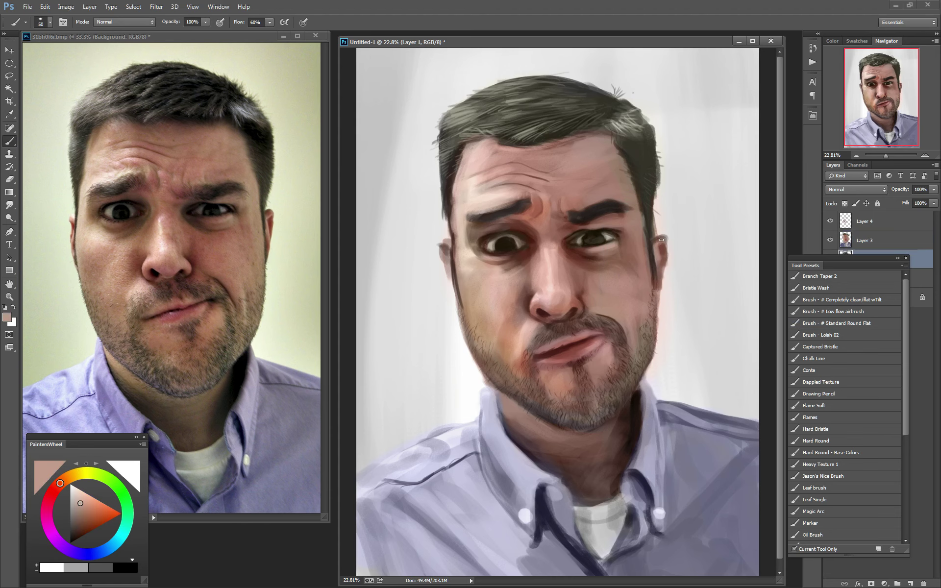
left_click(446, 247, "alt")
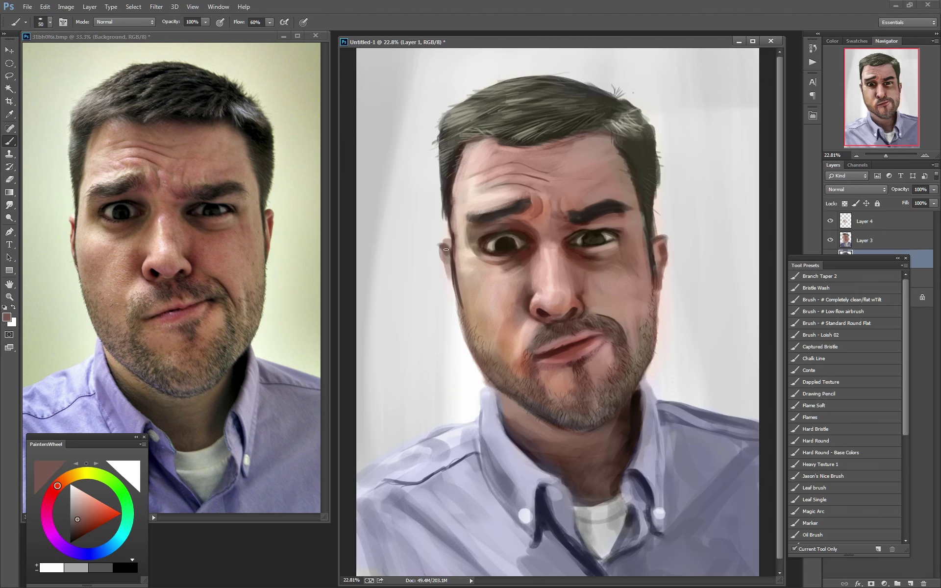
left_click(444, 241, "alt")
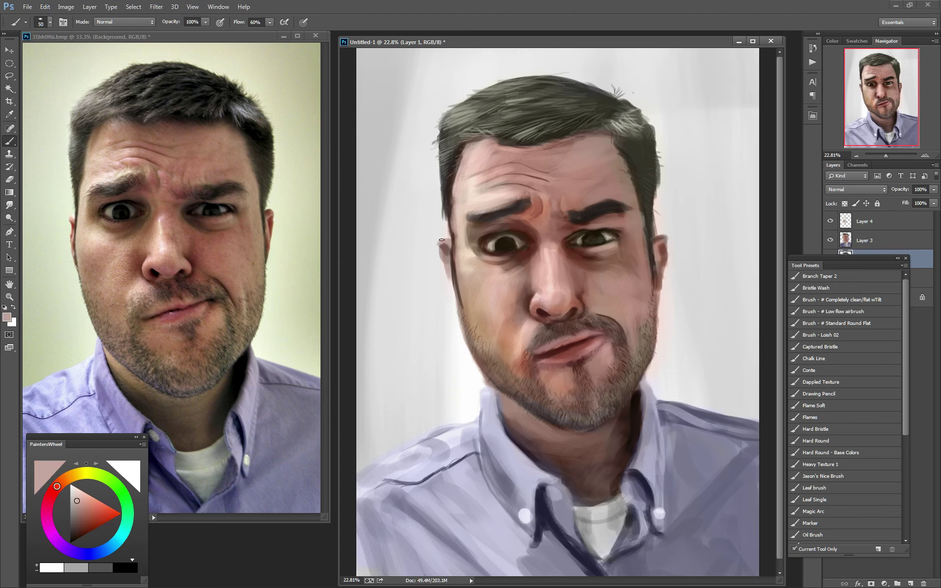
left_click(443, 250, "alt")
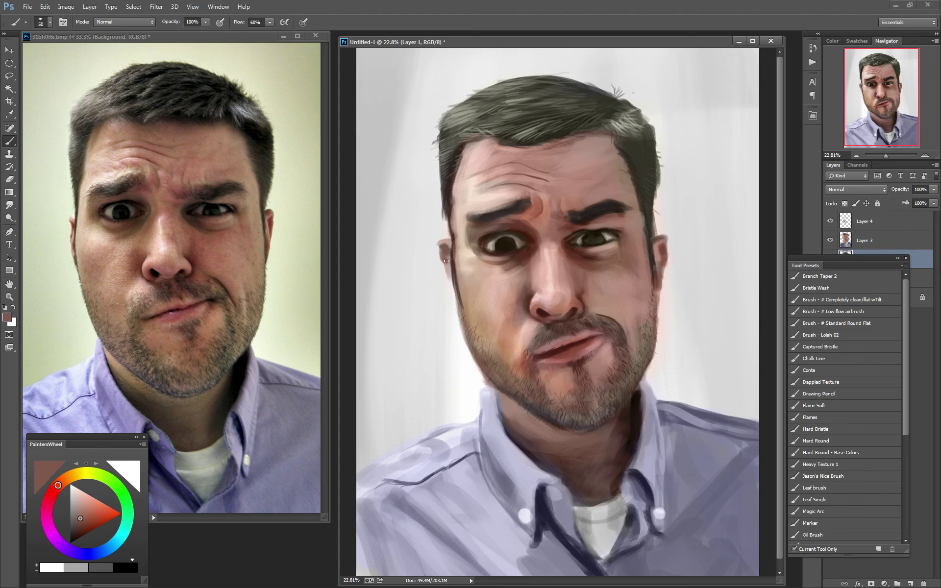
left_click_drag(453, 271, 458, 288)
Darken the mouth line with near-black and paint pink along the lower lip
left_click(559, 350, "alt")
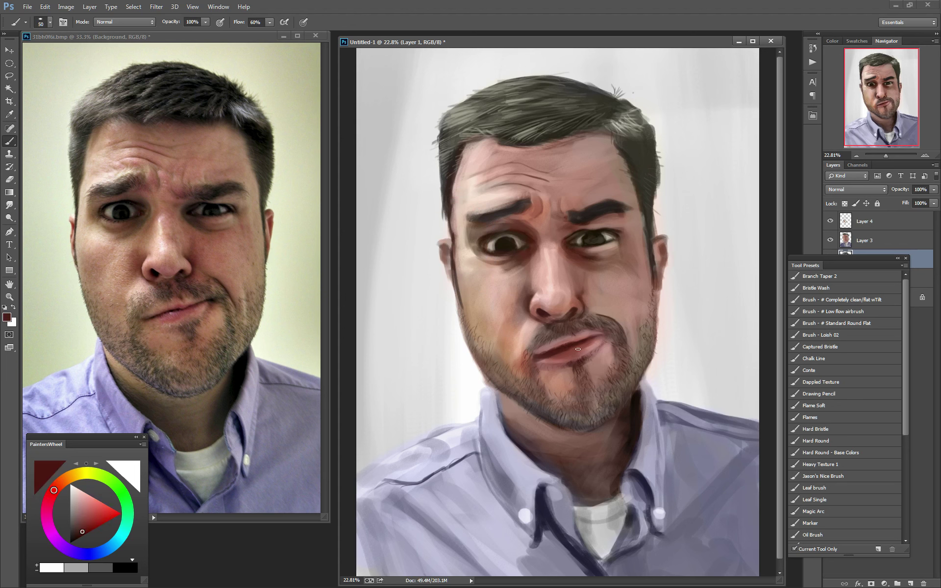
left_click(598, 240, "alt")
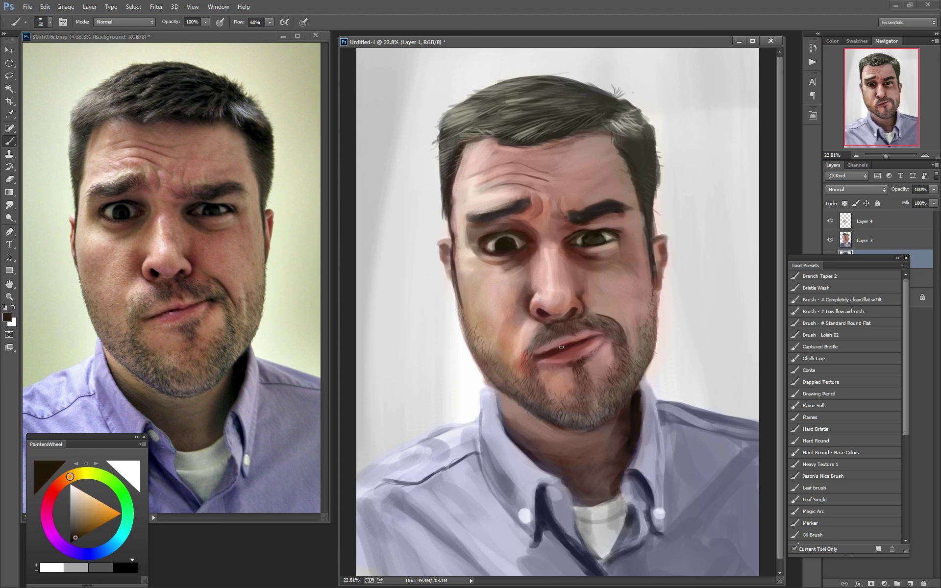
left_click_drag(571, 341, 580, 338)
left_click(548, 363, "alt")
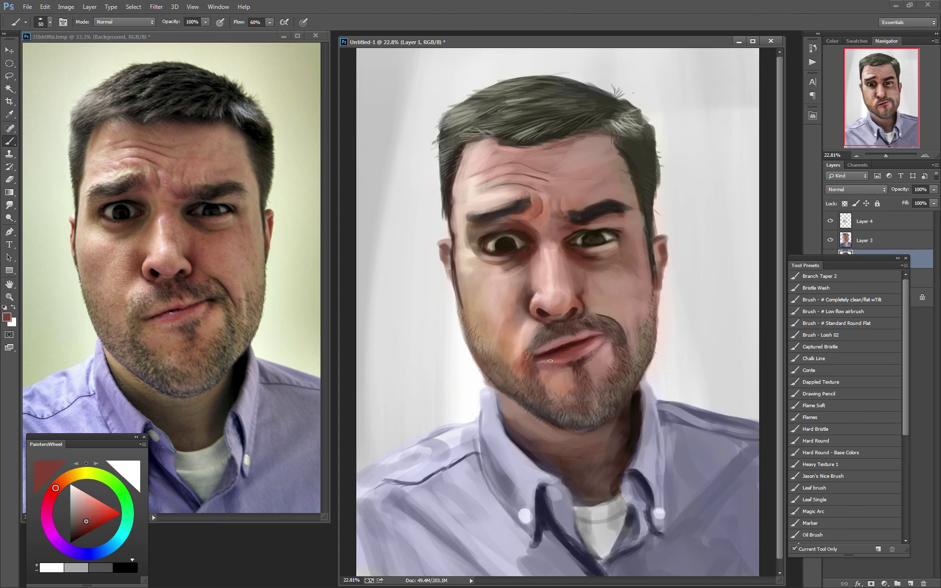
left_click(548, 360, "alt")
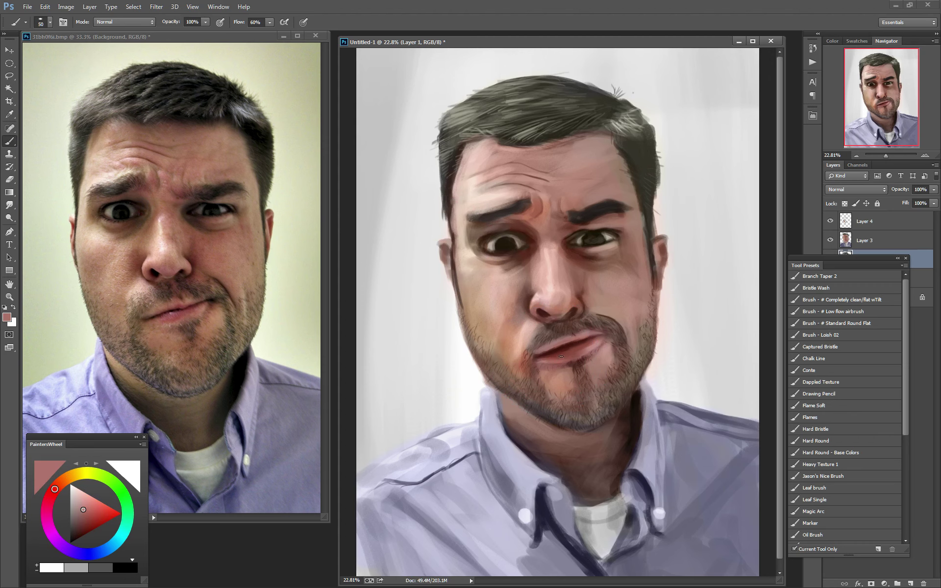
left_click_drag(561, 356, 583, 350)
Duplicate Layer 1 in the Layers panel
left_click_drag(844, 263, 769, 300)
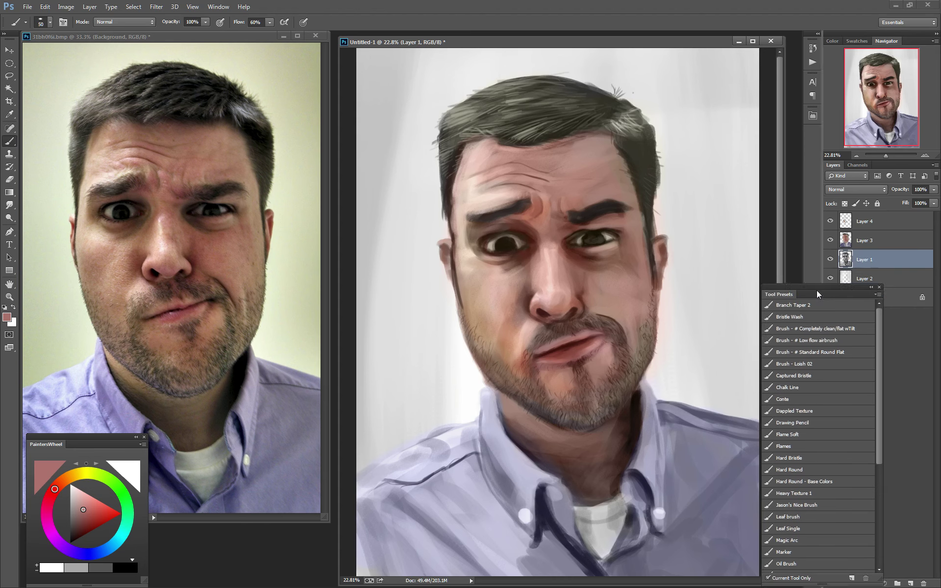
left_click_drag(859, 267, 911, 583)
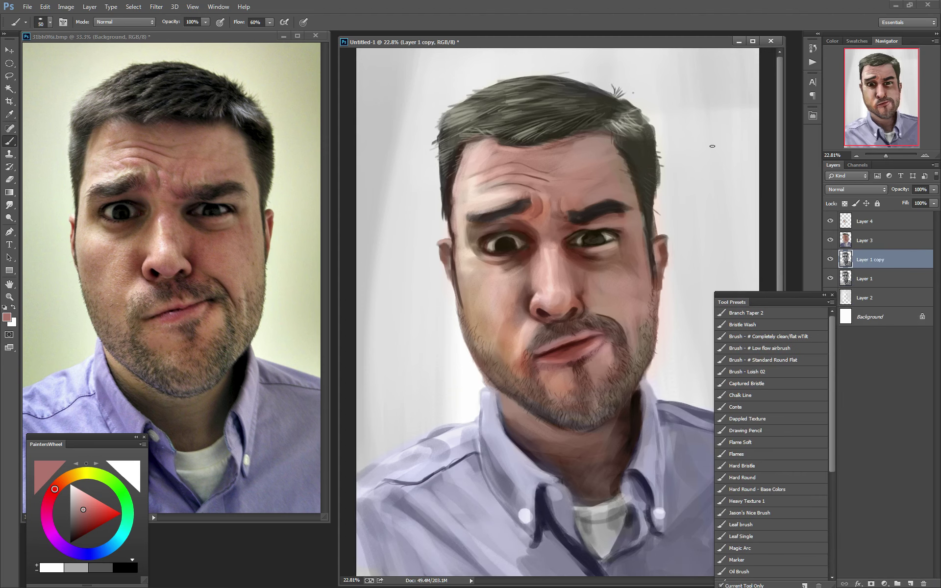
left_click(157, 6)
left_click(831, 260)
Apply a 5.7 px High Pass filter to the Layer 1 copy and blend it in Overlay
left_click(158, 7)
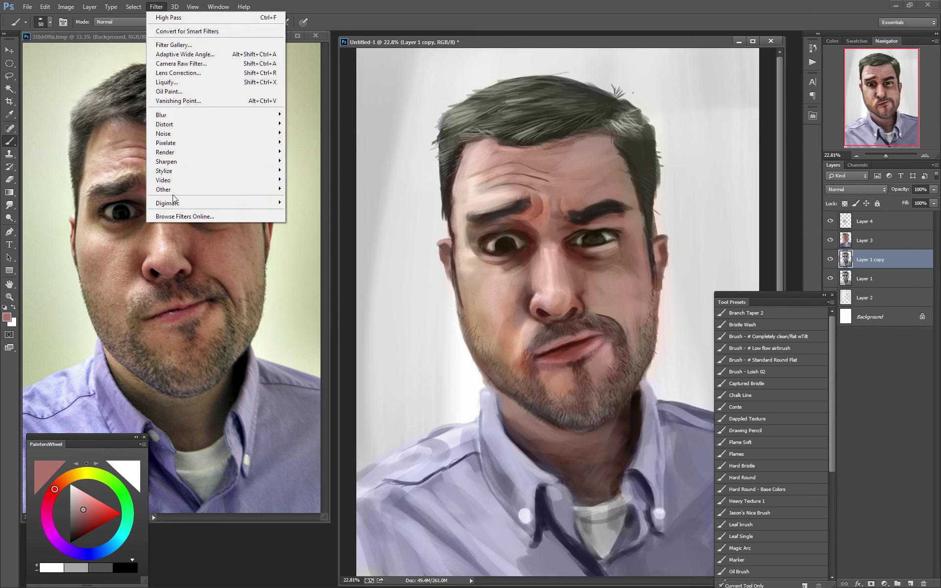
mouse_move(163, 189)
left_click(308, 198)
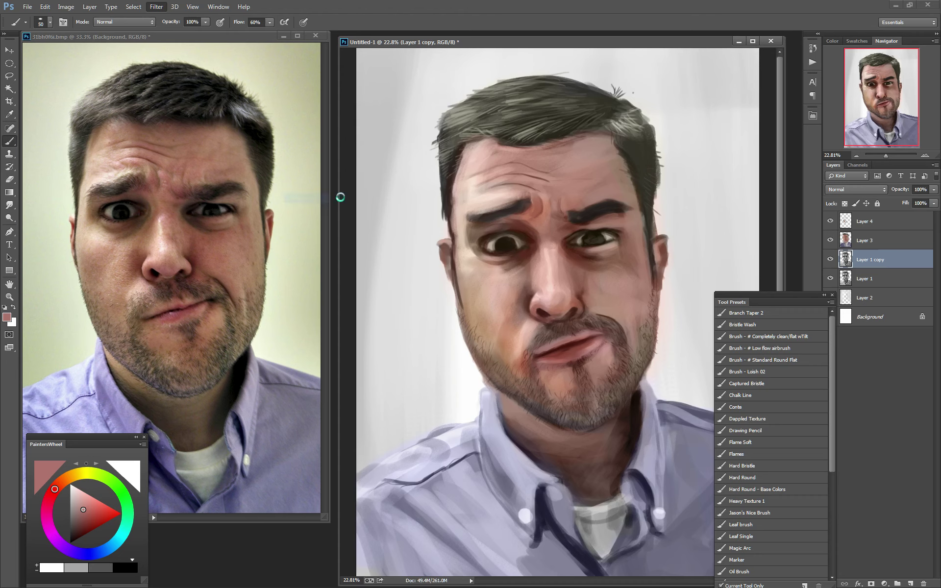
left_click(537, 157)
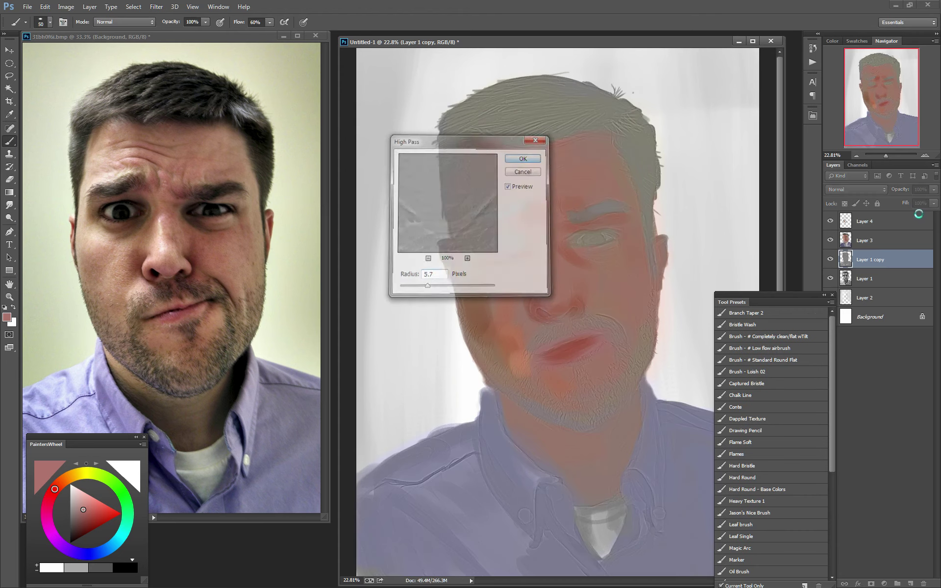
left_click(855, 189)
left_click(843, 317)
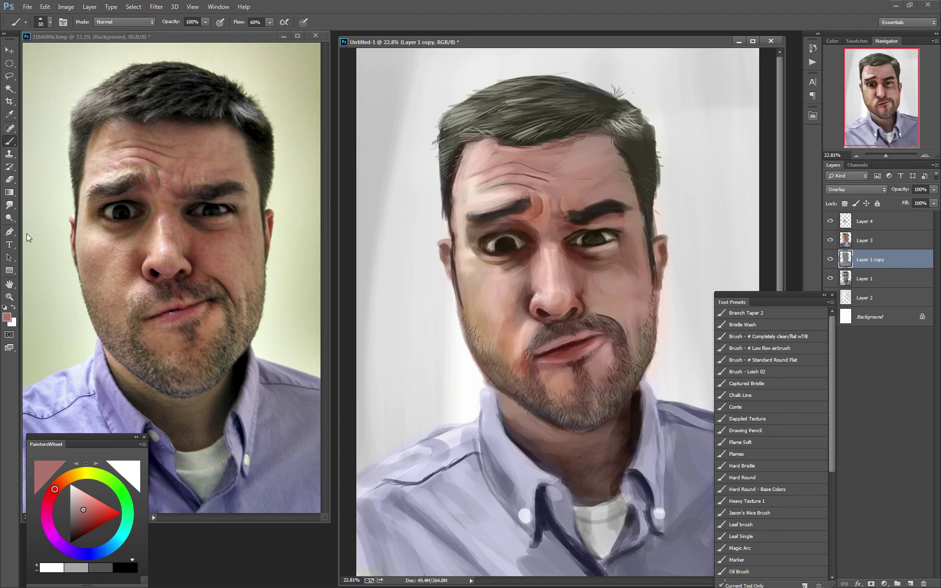
left_click(9, 205)
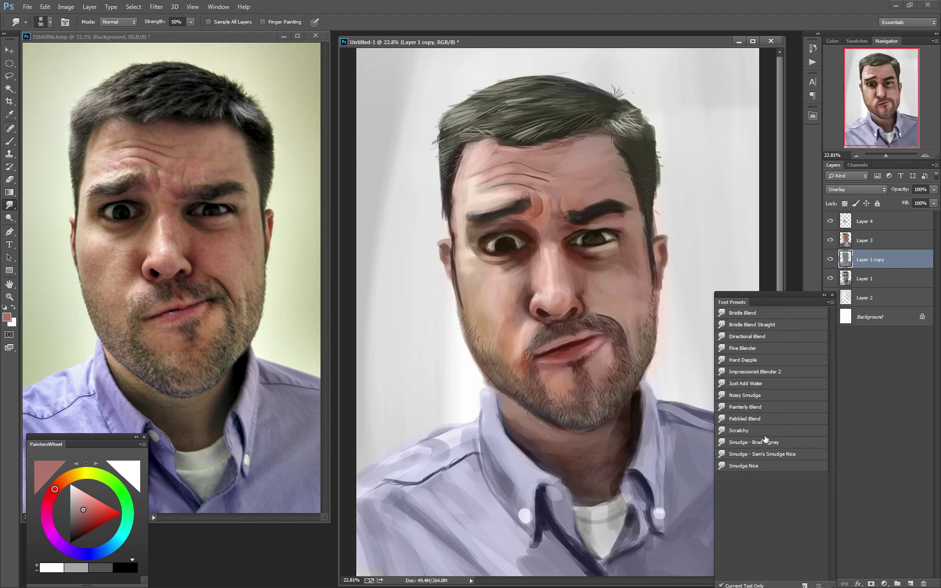
Try the Scratchy and Bristle Blend smudge presets at size 100 on Layer 1, then return to the Brush
left_click(763, 431)
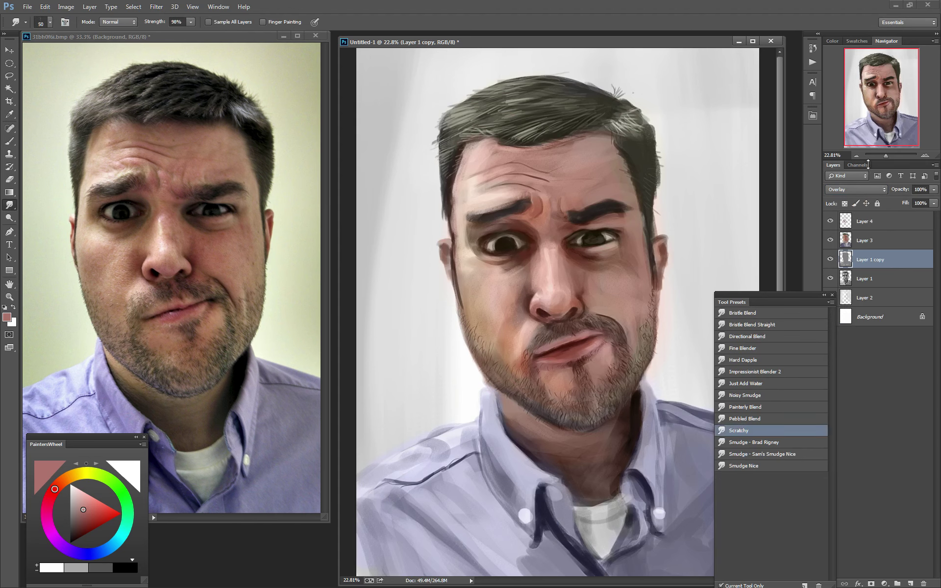
left_click(859, 275)
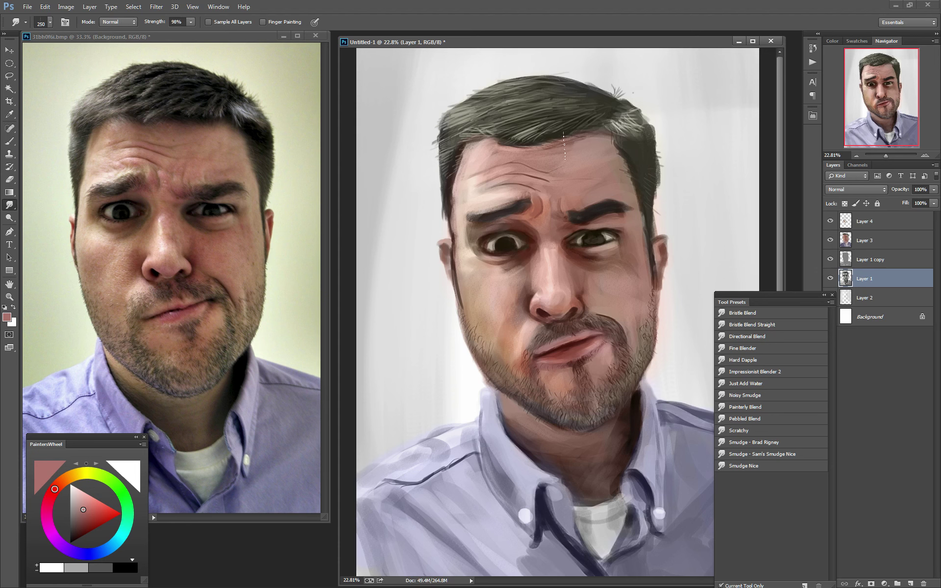
key("alt+bracketright")
key("alt+bracketleft")
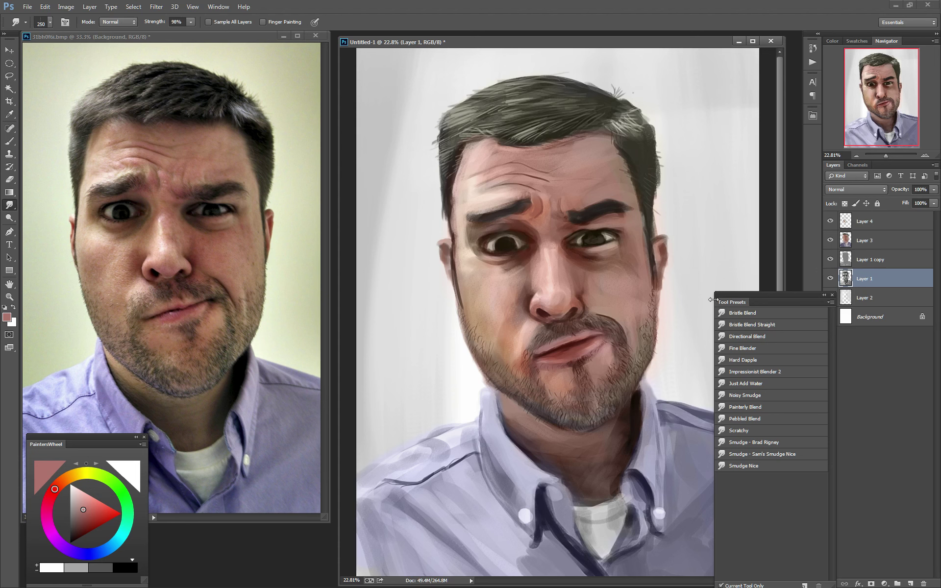
left_click(743, 314)
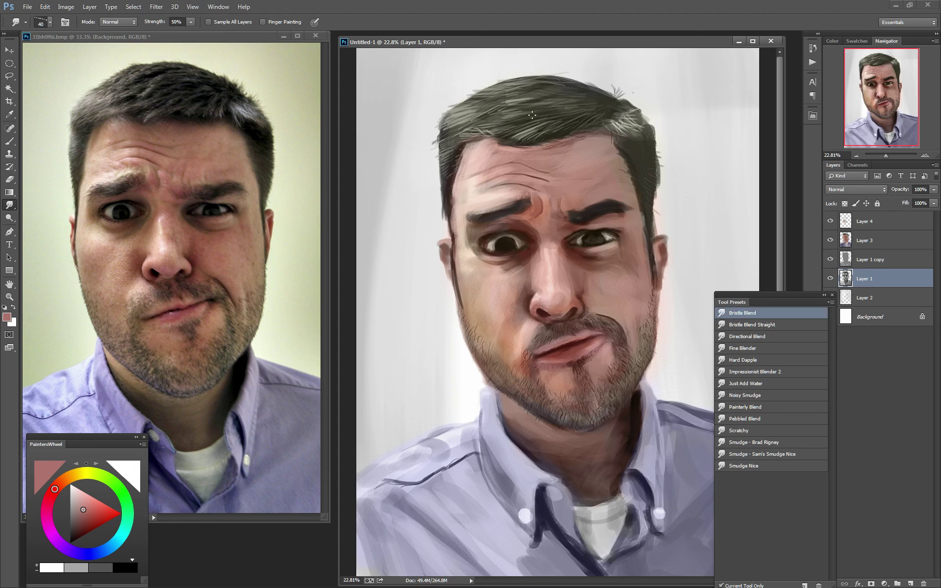
key("bracketright")
key("bracketright")
key("bracketright")
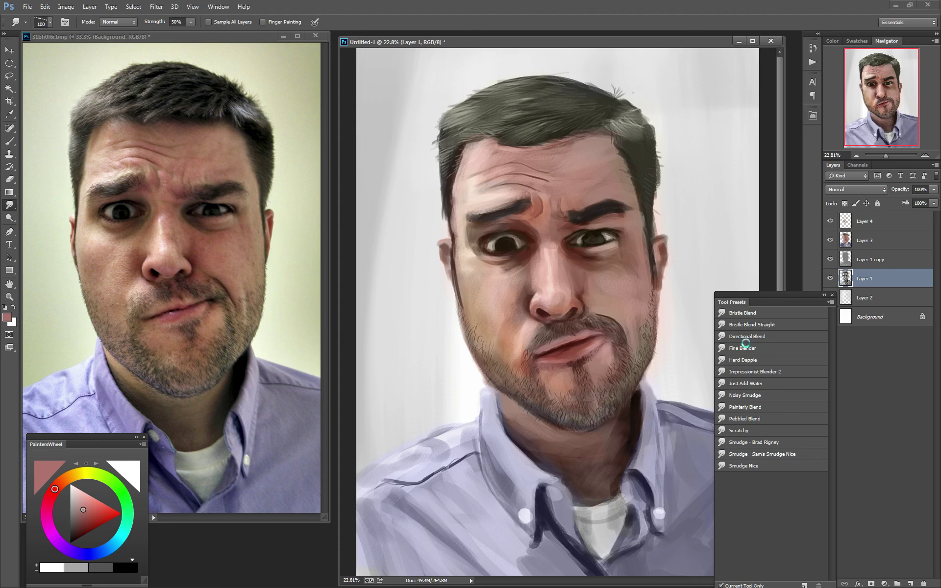
key("b")
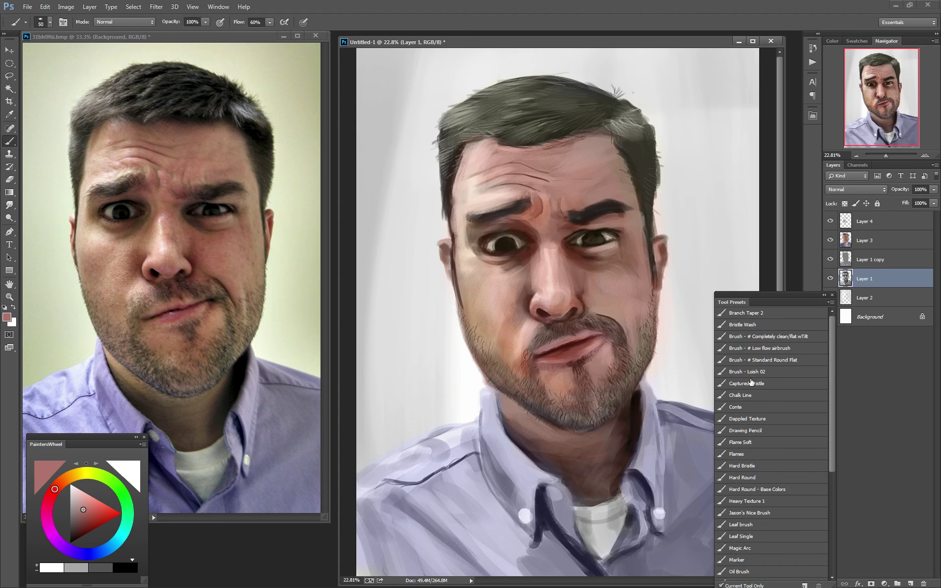
Load a 200-size Standard Round Flat brush with dark brown and darken the hair crown
left_click(755, 361)
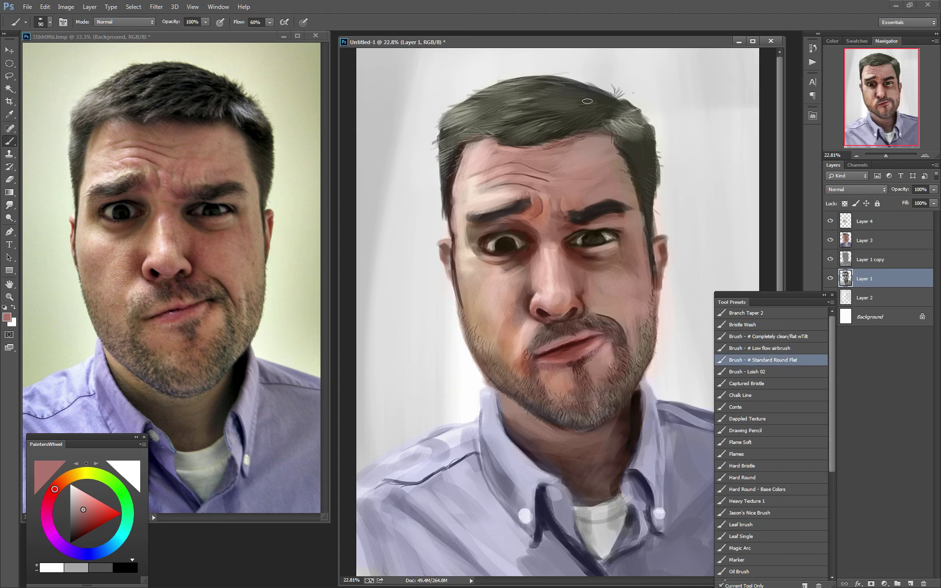
key("bracketright")
left_click(603, 97, "alt")
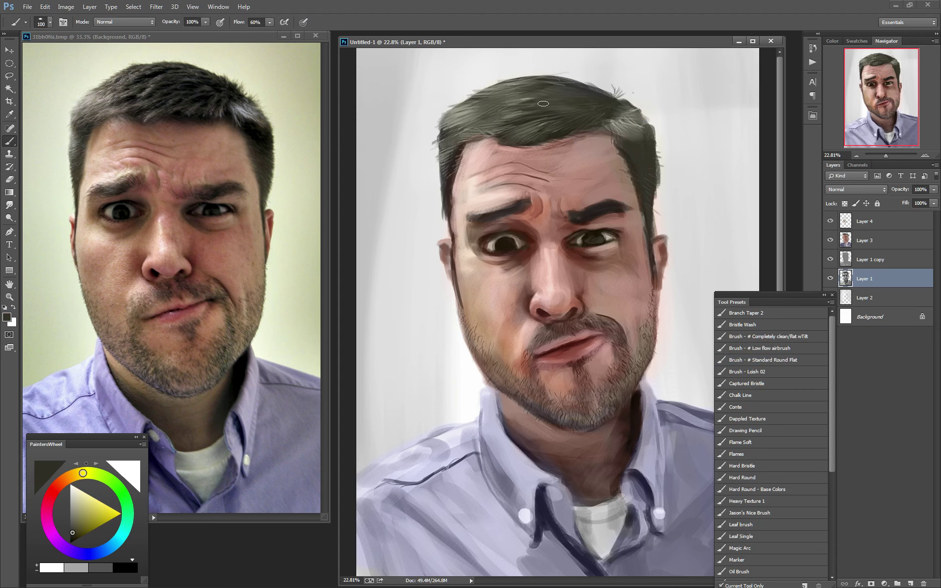
key("bracketright")
key("bracketright")
key("bracketright")
left_click(564, 98, "alt")
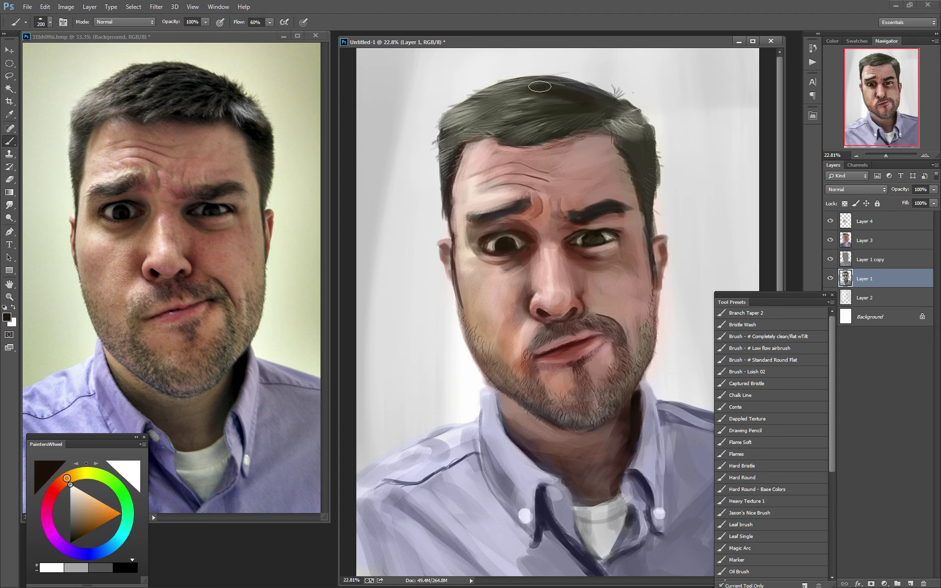
left_click_drag(523, 91, 517, 87)
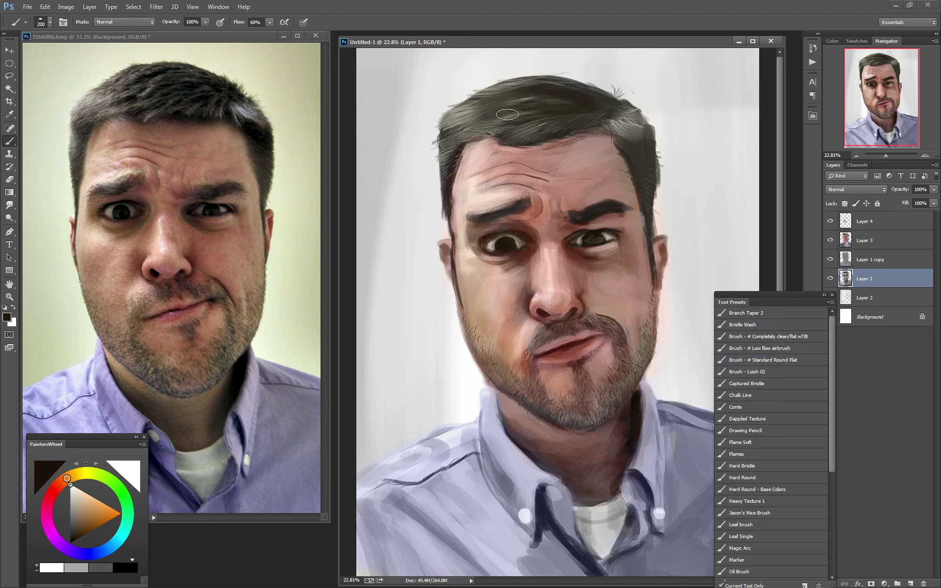
Darken the right side of the hair, the temple and the hairline
mouse_move(583, 96)
left_mouse_down()
mouse_move(630, 107)
mouse_move(601, 118)
mouse_move(567, 110)
left_mouse_up()
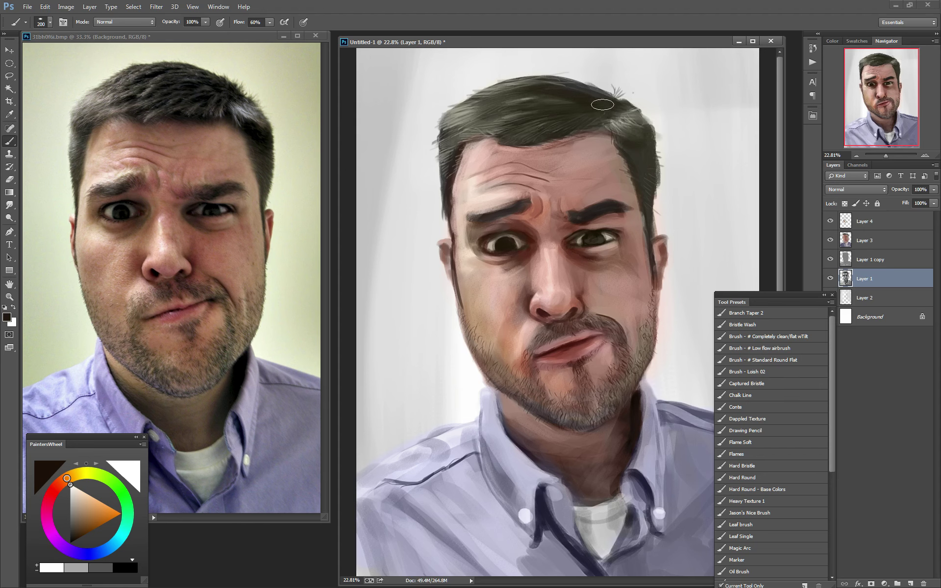
left_click_drag(496, 117, 458, 149)
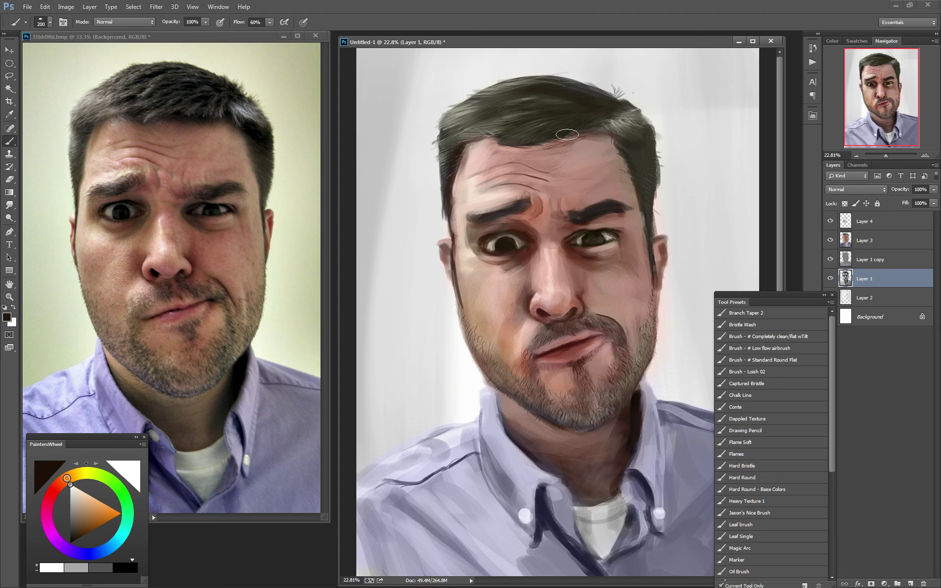
left_click_drag(594, 131, 519, 130)
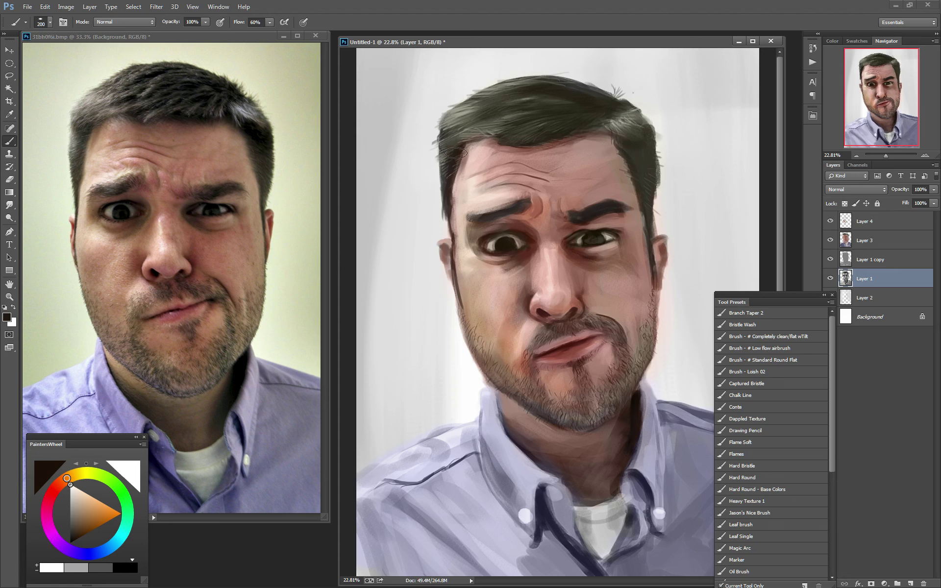
left_click_drag(595, 132, 519, 152)
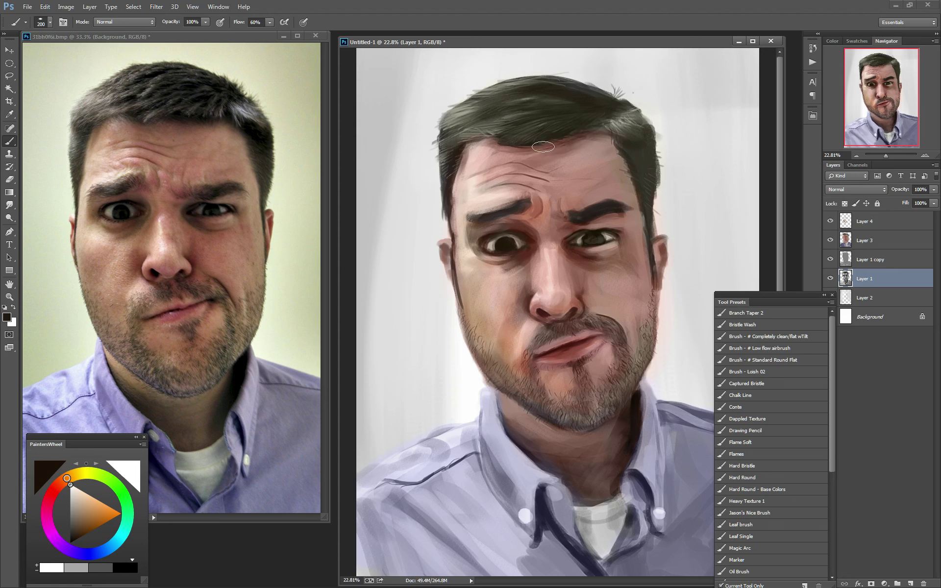
left_click_drag(610, 142, 632, 179)
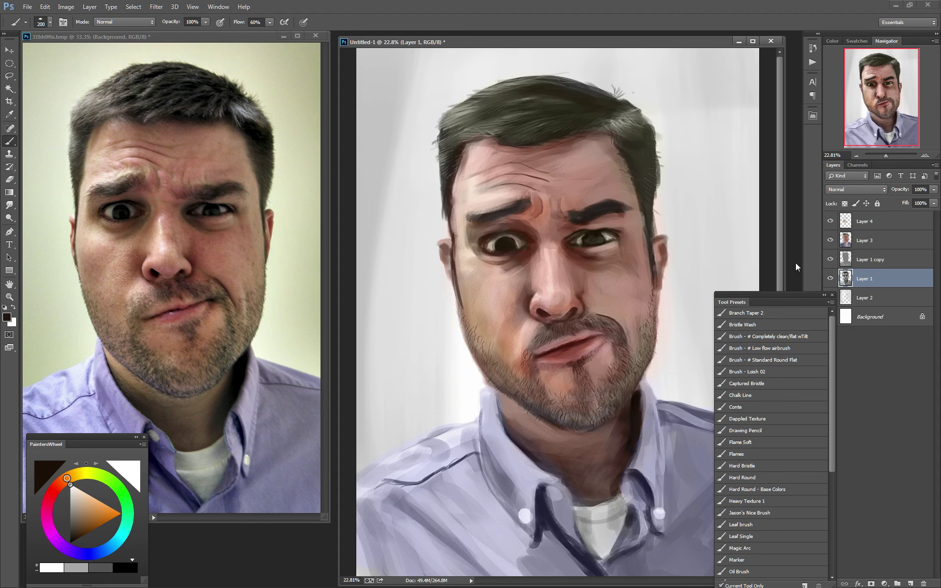
Paint sampled lavender-grey strokes on the shirt shoulder and beside the collar with a soft textured brush
left_click(452, 437, "alt")
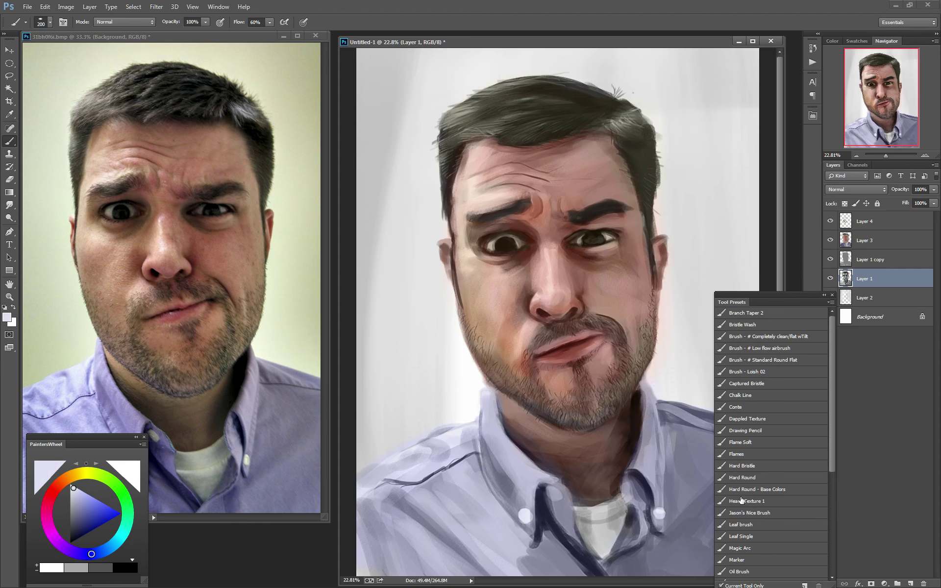
left_click(749, 512)
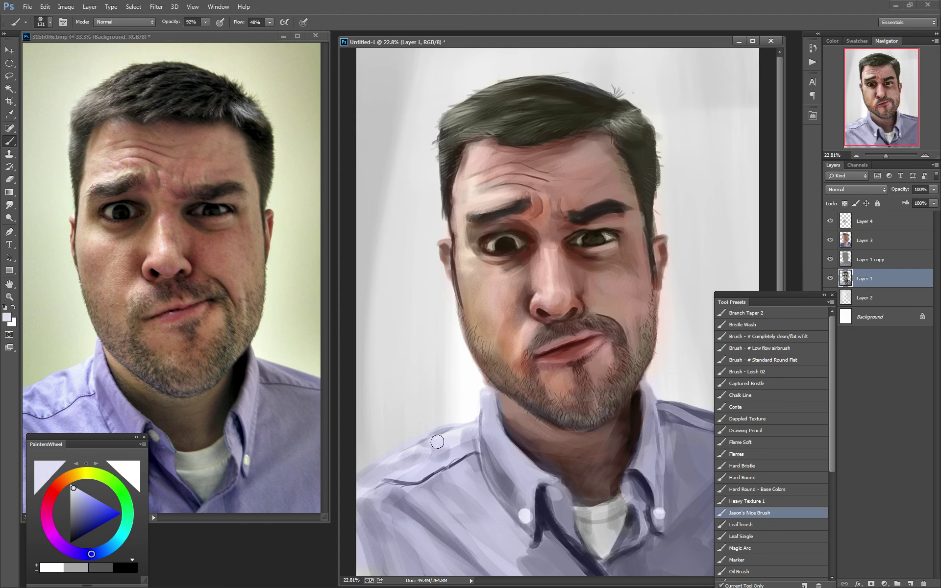
left_click_drag(433, 456, 403, 464)
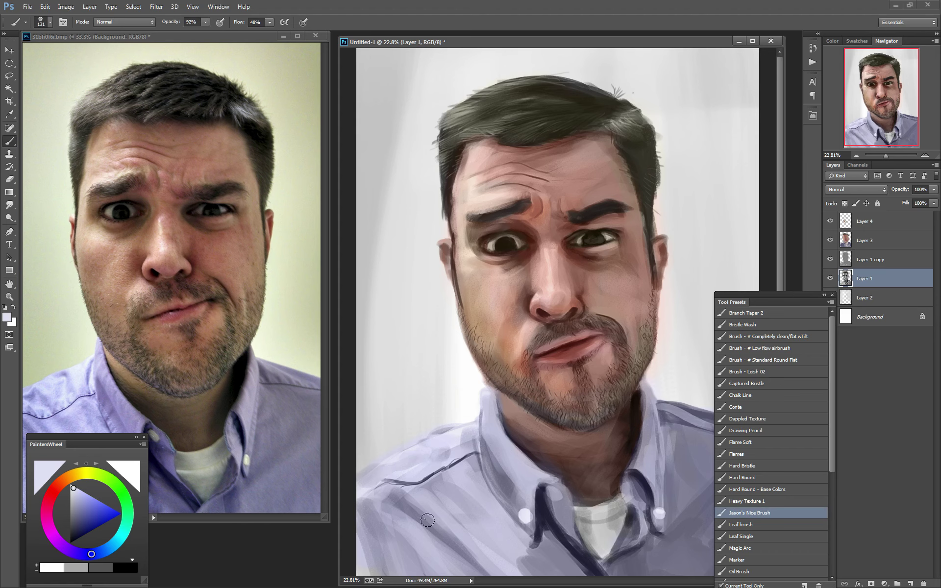
left_click_drag(433, 521, 457, 531)
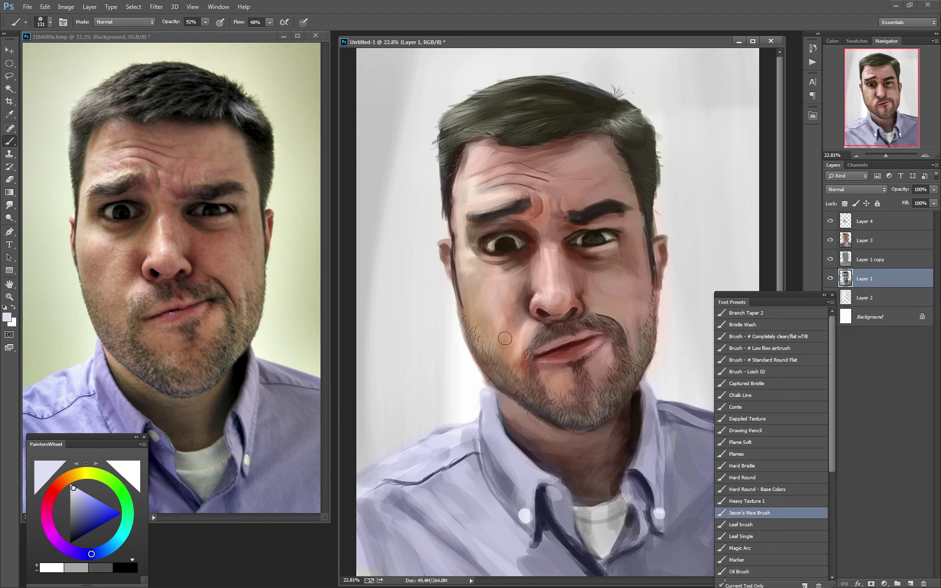
left_click_drag(655, 431, 650, 448)
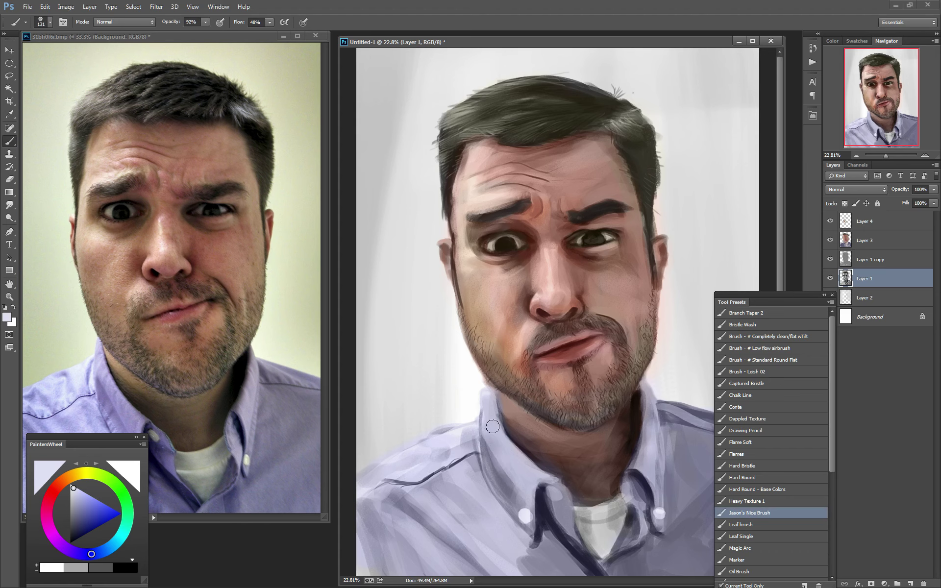
left_click(508, 465, "alt")
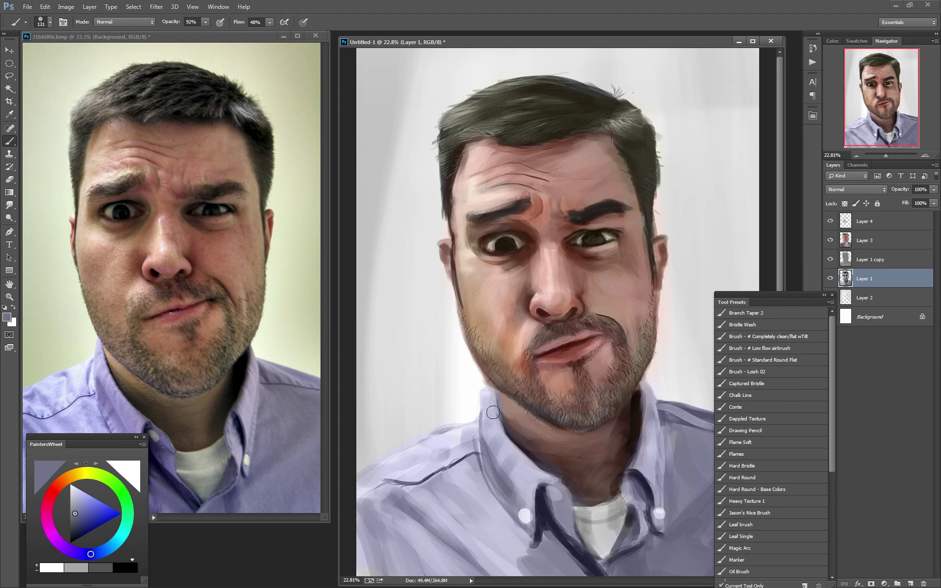
left_click_drag(514, 452, 530, 500)
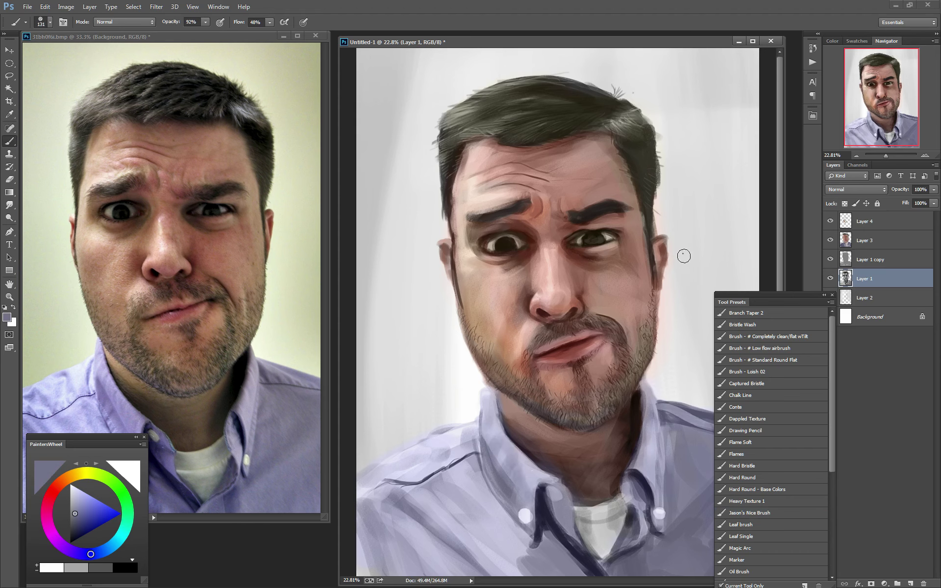
Darken the jaw edge beside the right ear
left_click_drag(650, 231, 655, 289)
left_click(80, 555)
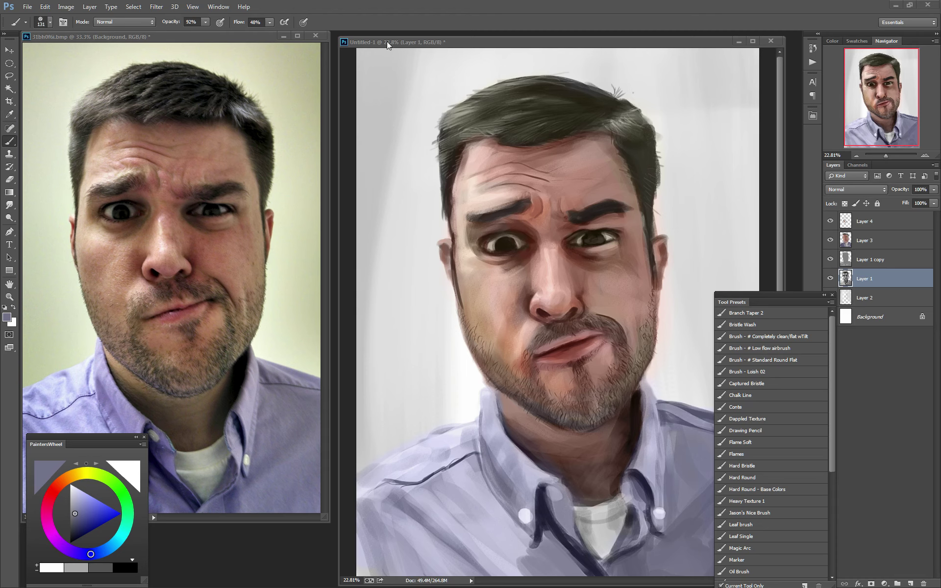
left_click(27, 7)
Save the portrait as thump3r.psd in draw reddit > New folder (2) > New folder
left_click(47, 118)
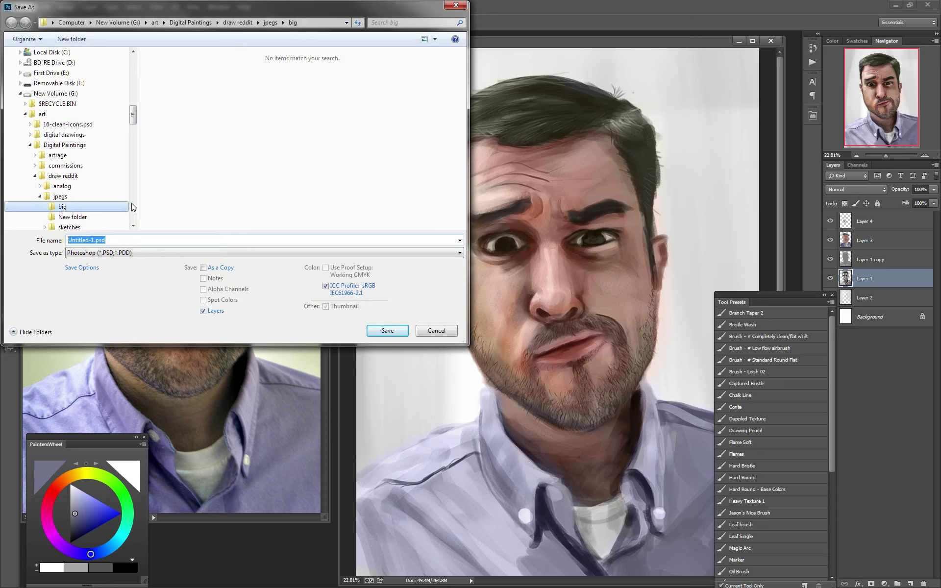
scroll(83, 147, "down", 5)
left_click(76, 124)
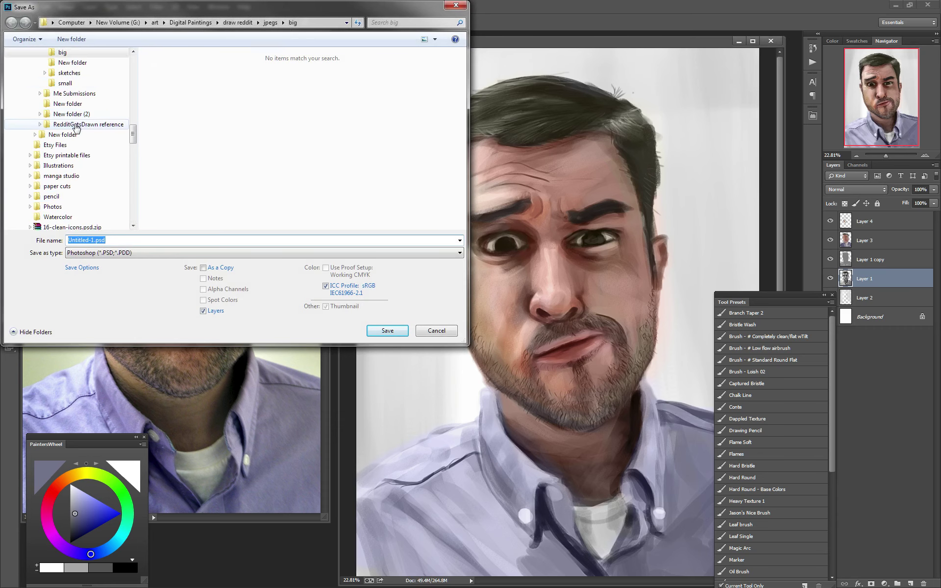
left_click(75, 114)
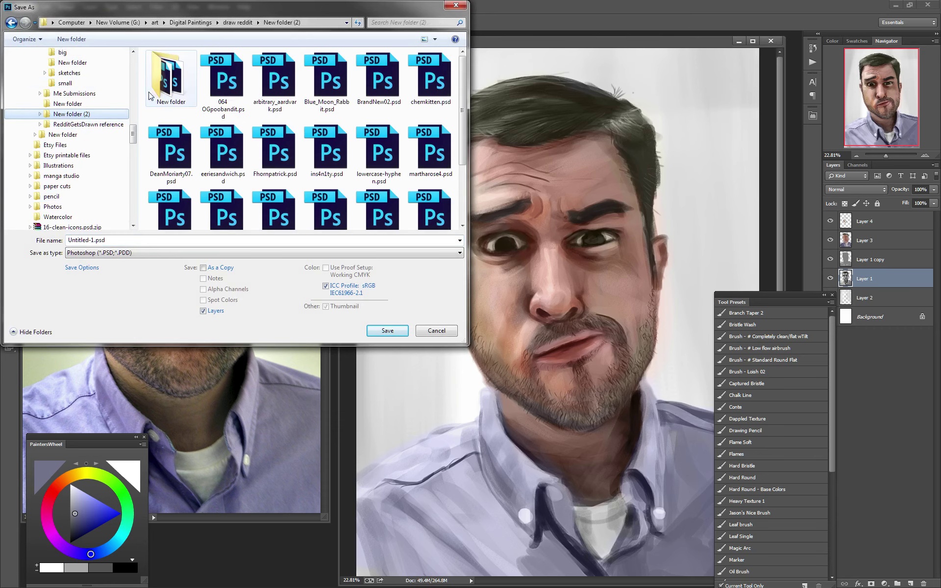
double_click(172, 76)
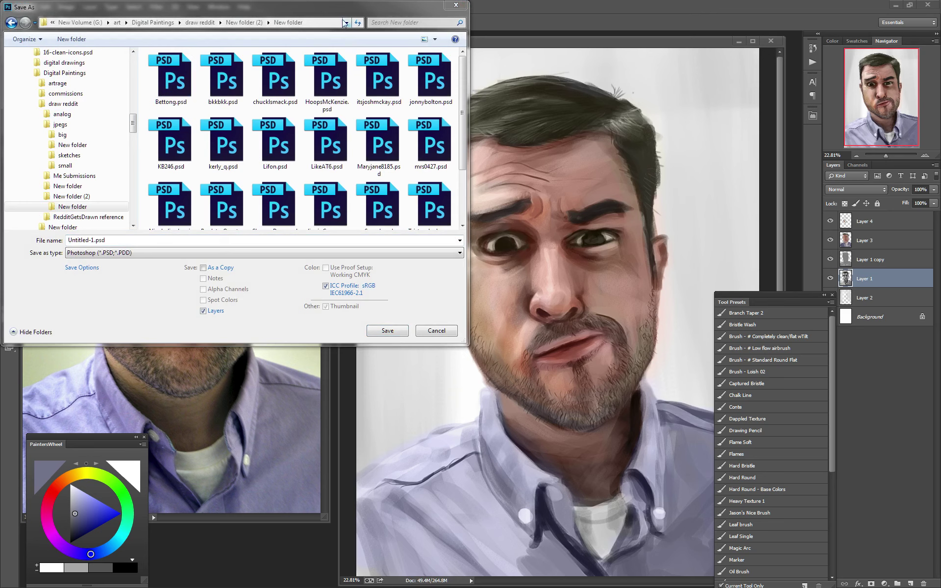
left_click(314, 39)
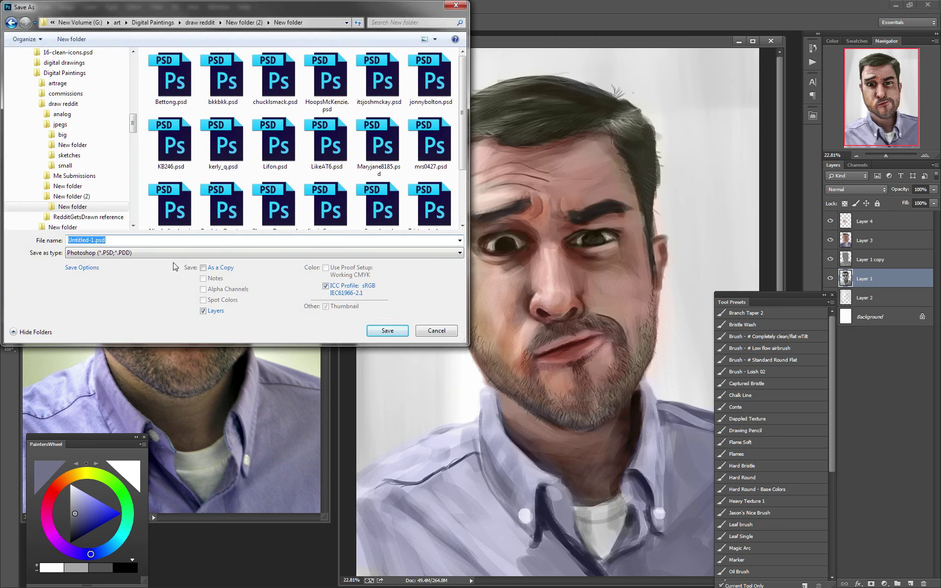
type("thum")
type("p3r")
key("Return")
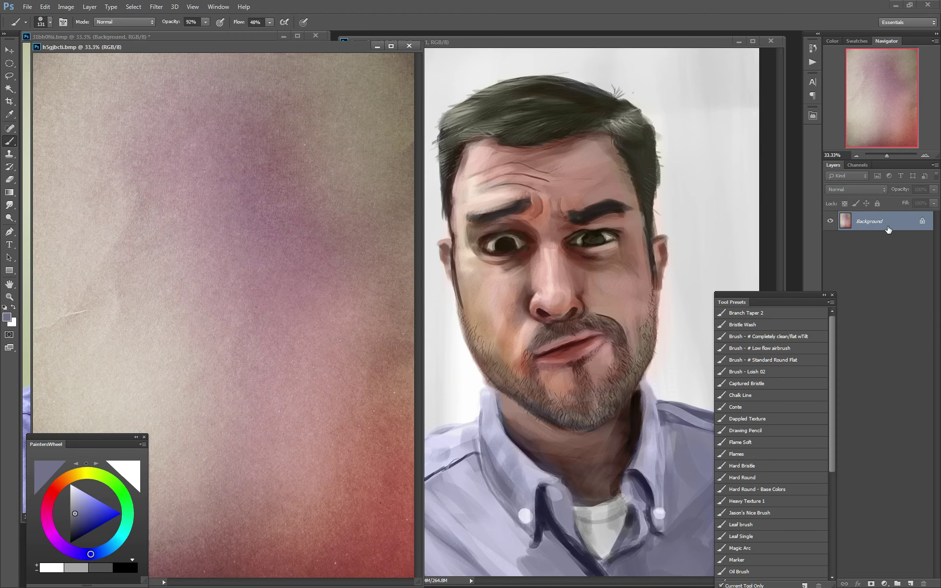
Add the paper texture scaled over the canvas as the top layer, Luminosity at 20% opacity
left_click_drag(877, 222, 613, 219)
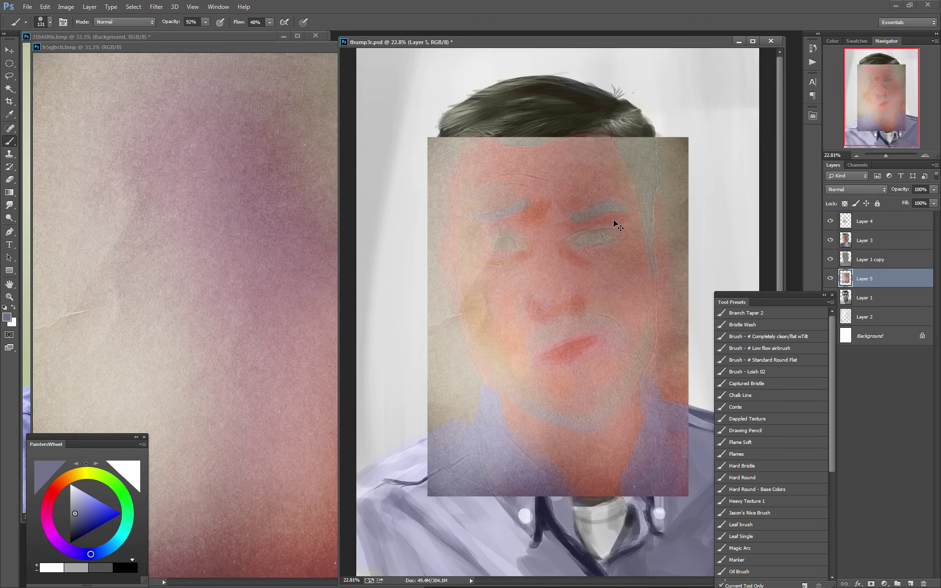
key("ctrl+t")
left_click_drag(688, 137, 780, 42)
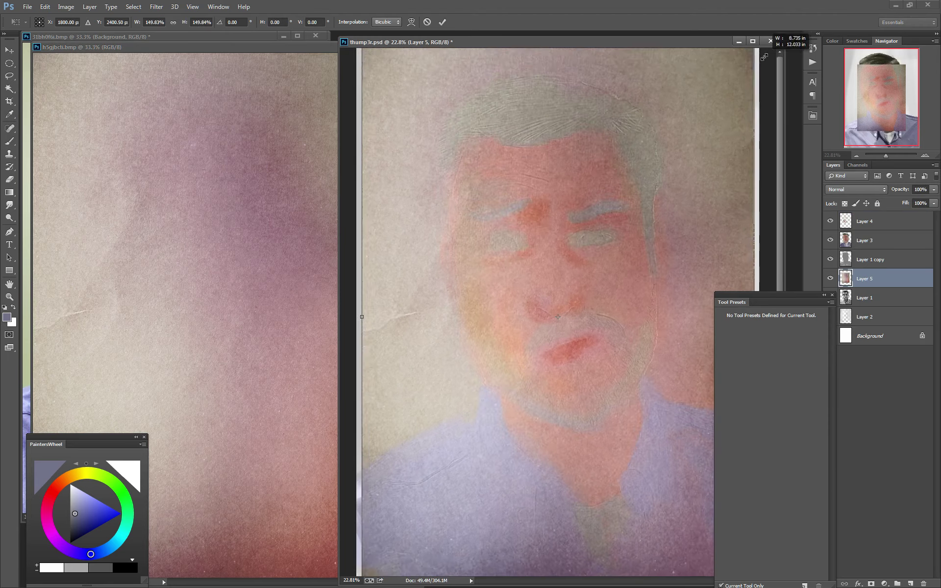
key("Return")
key("b")
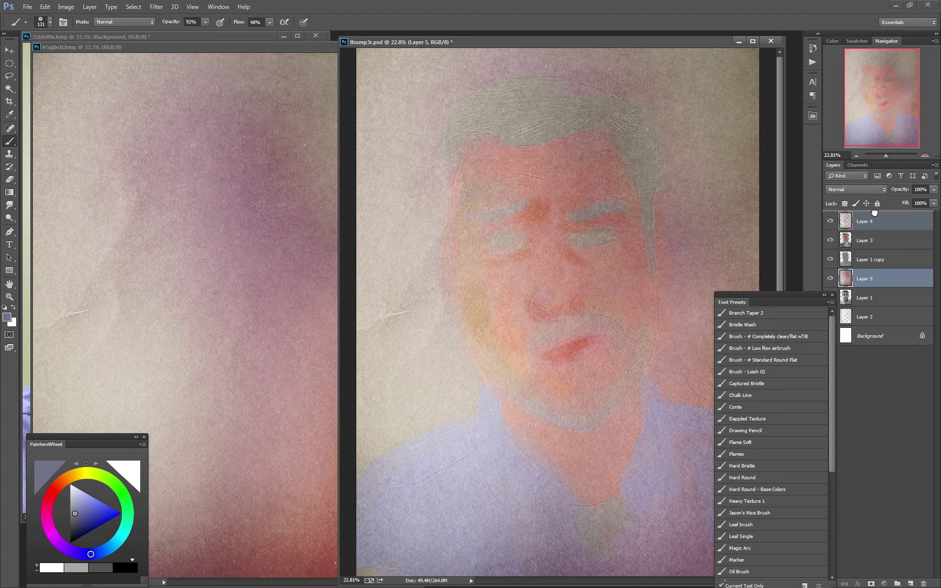
left_click_drag(870, 272, 876, 214)
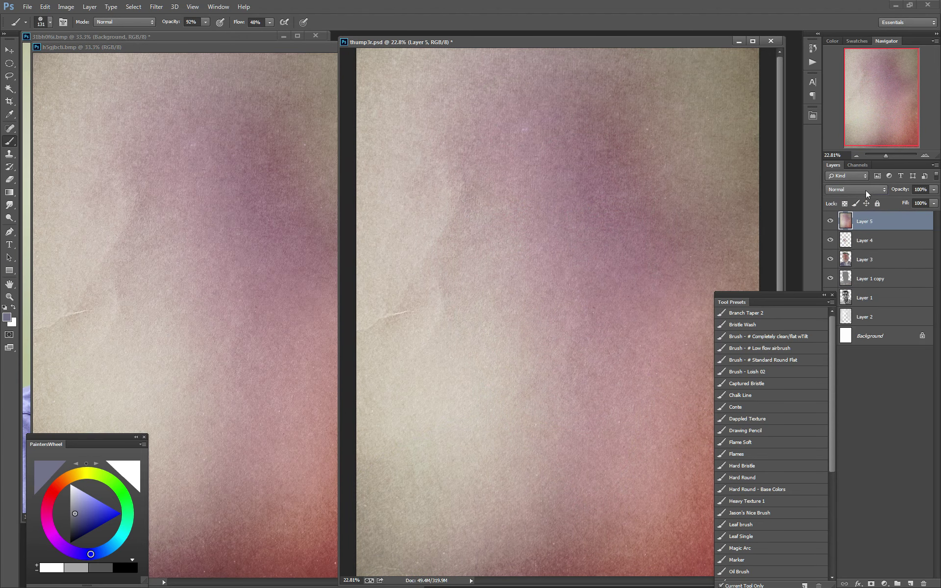
left_click(865, 190)
left_click(837, 442)
left_click_drag(902, 190, 866, 189)
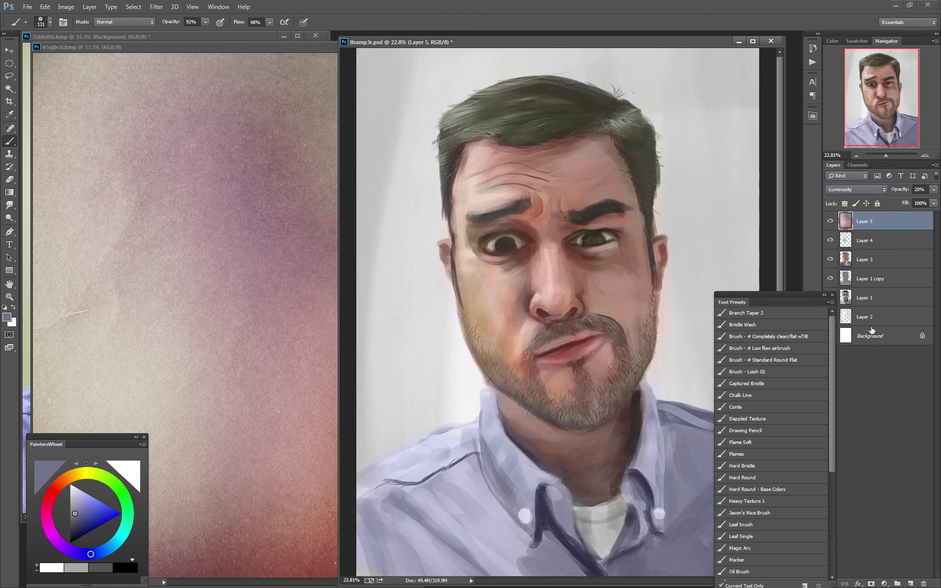
Add a Levels adjustment layer in Luminosity mode and toggle it off and on to compare
left_click(884, 583)
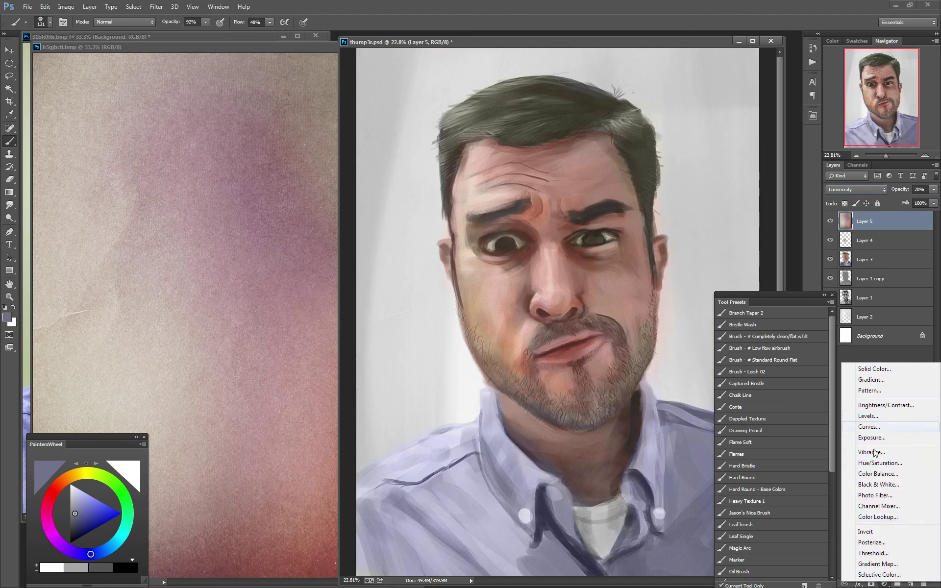
left_click(867, 416)
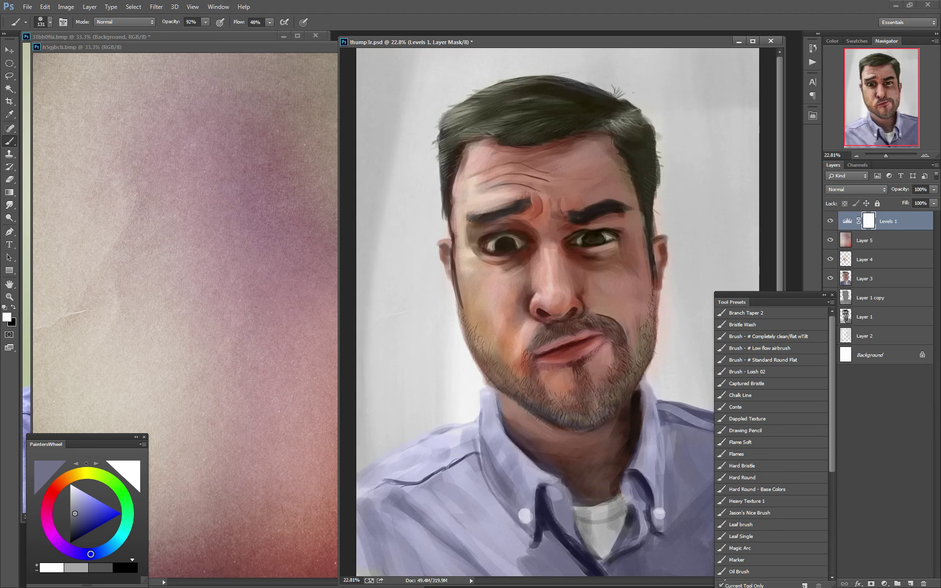
left_click(855, 190)
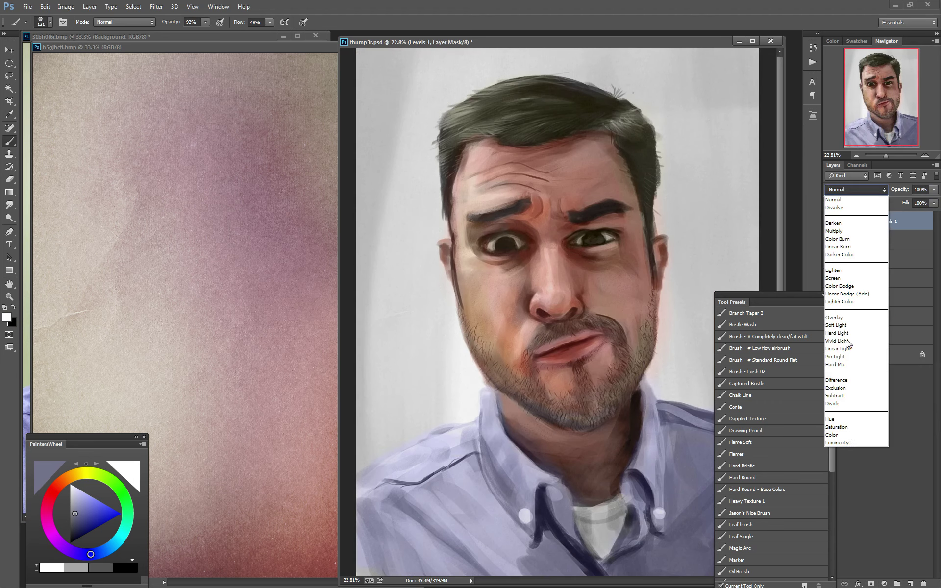
left_click(849, 442)
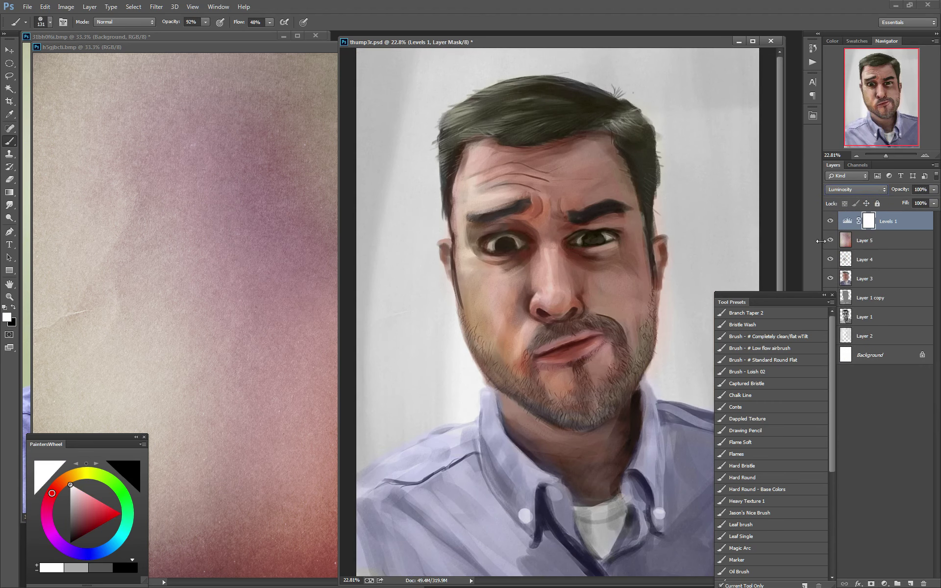
left_click(830, 221)
left_click(830, 221)
left_click(830, 221)
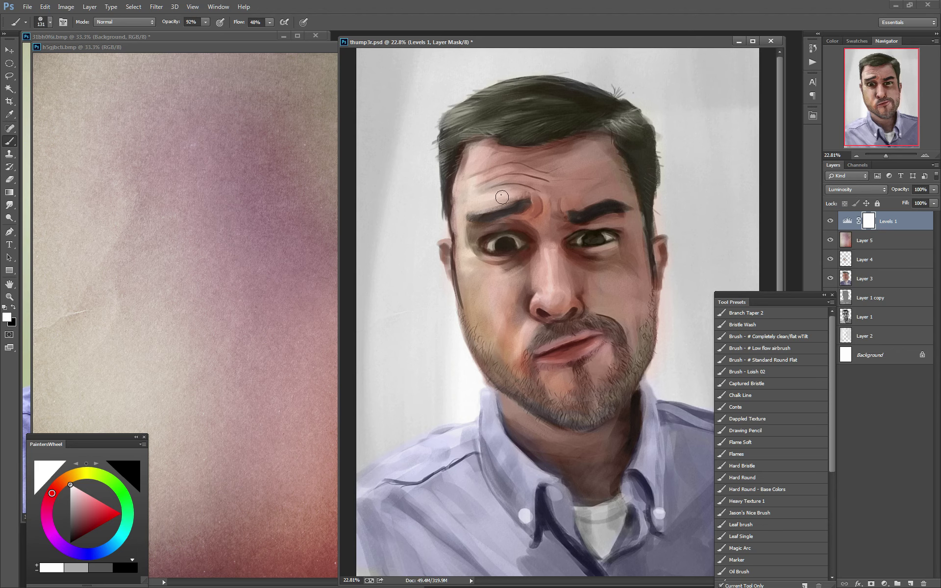
Zoom into the eyes, toggle the paper texture to compare, then fit the portrait on screen
key("z")
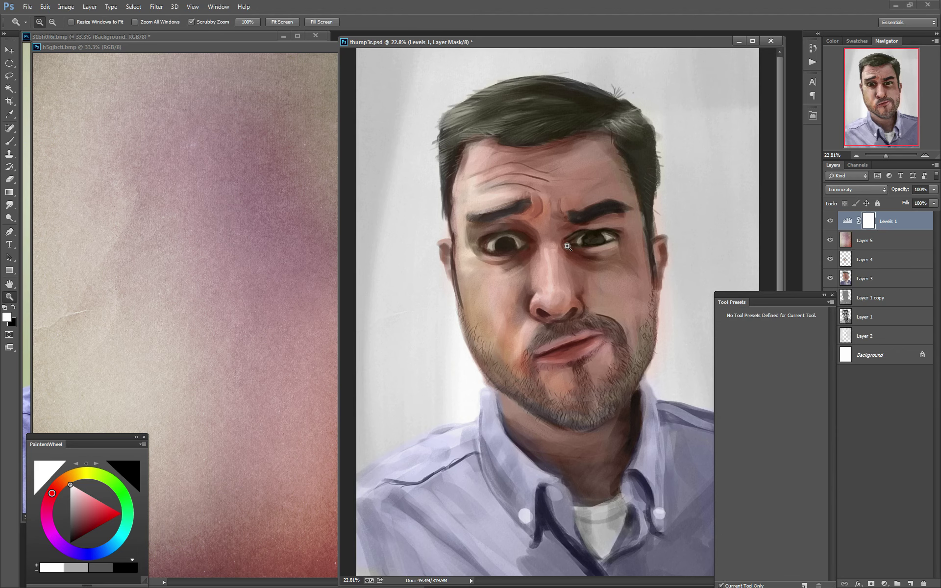
left_click_drag(563, 246, 670, 209)
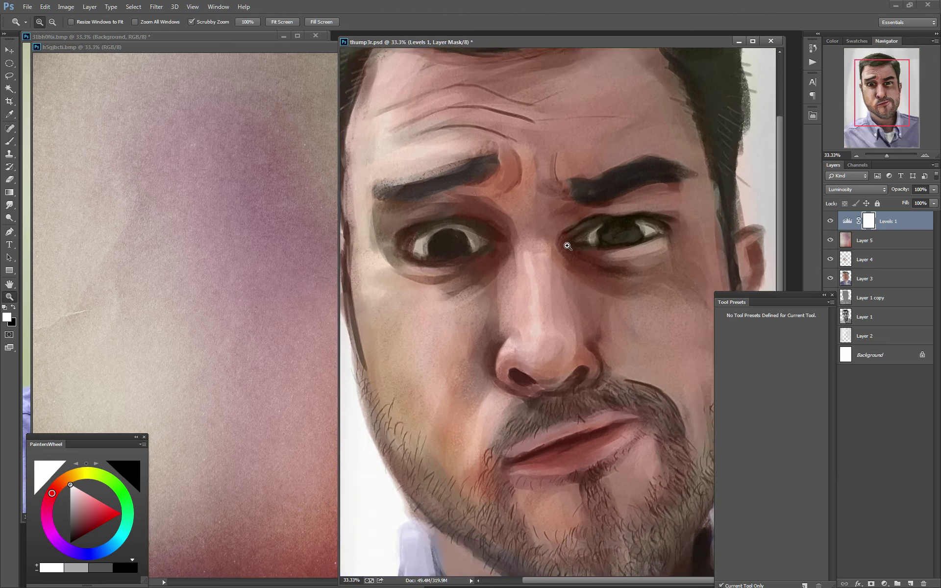
left_click(830, 240)
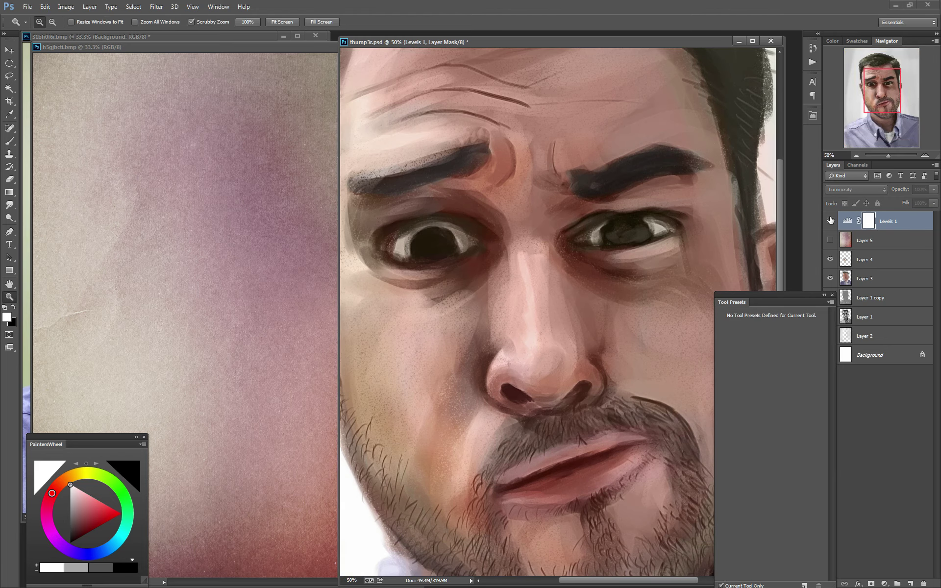
left_click(830, 240)
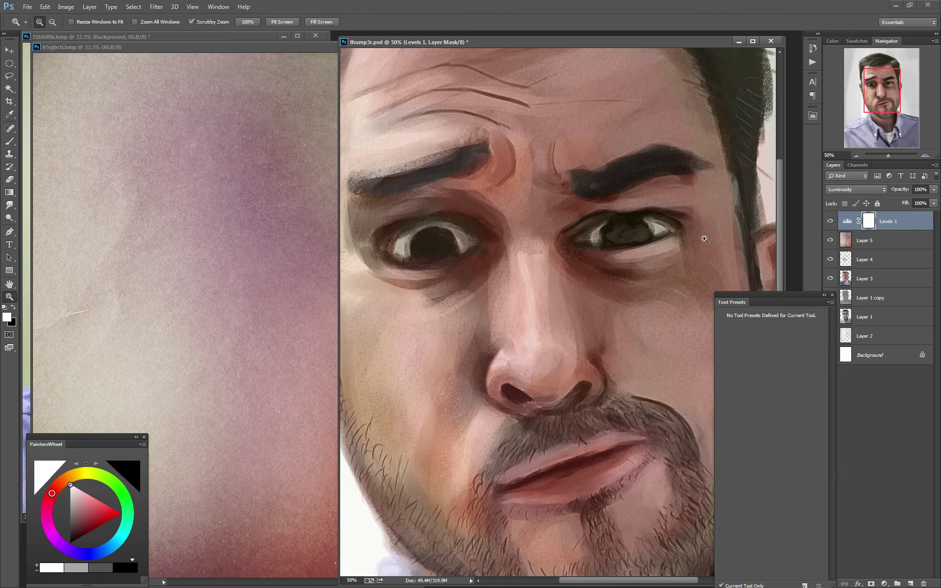
double_click(8, 285)
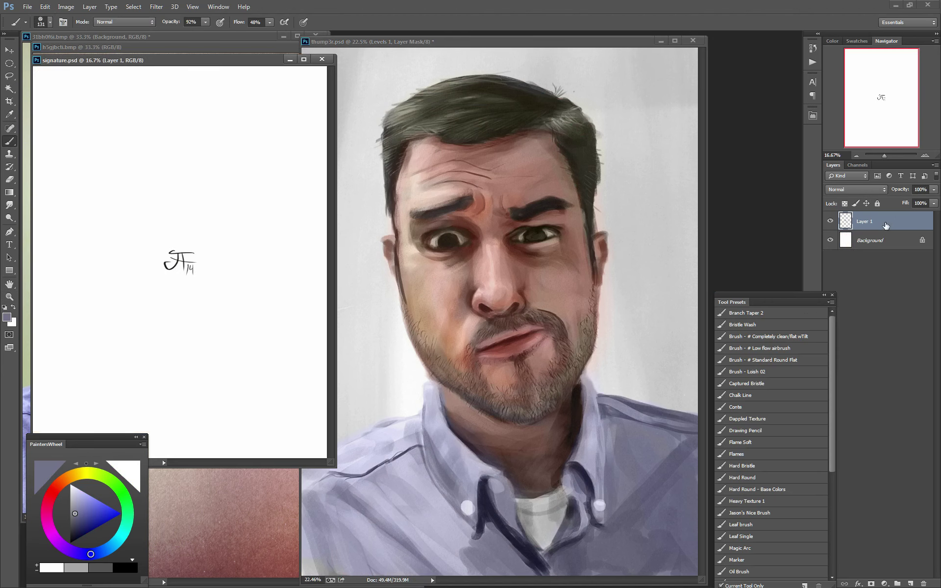
Bring the signature layer into thump3r.psd and scale it down to a small mark
mouse_move(885, 226)
left_mouse_down()
mouse_move(672, 299)
mouse_move(681, 298)
left_mouse_up()
key("ctrl+t")
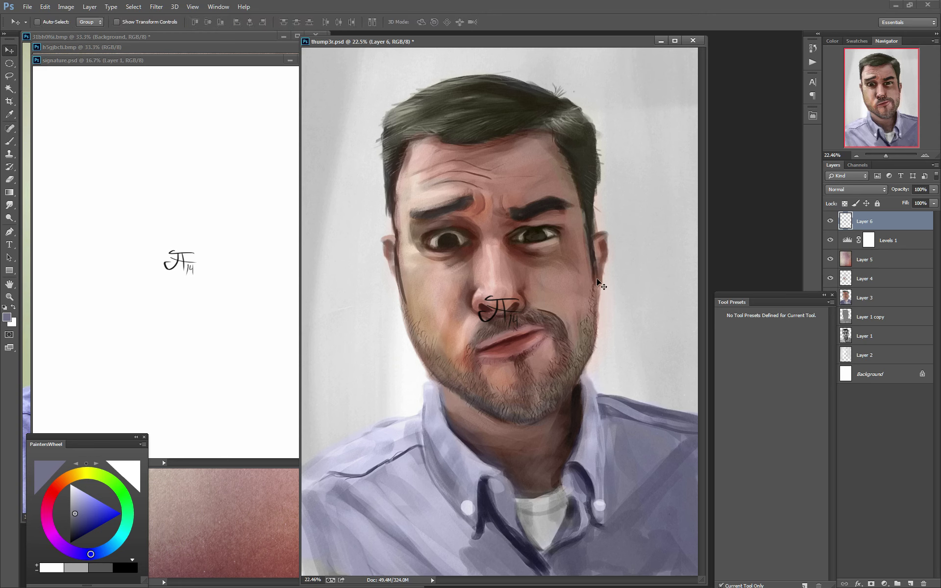
left_click_drag(521, 294, 496, 314)
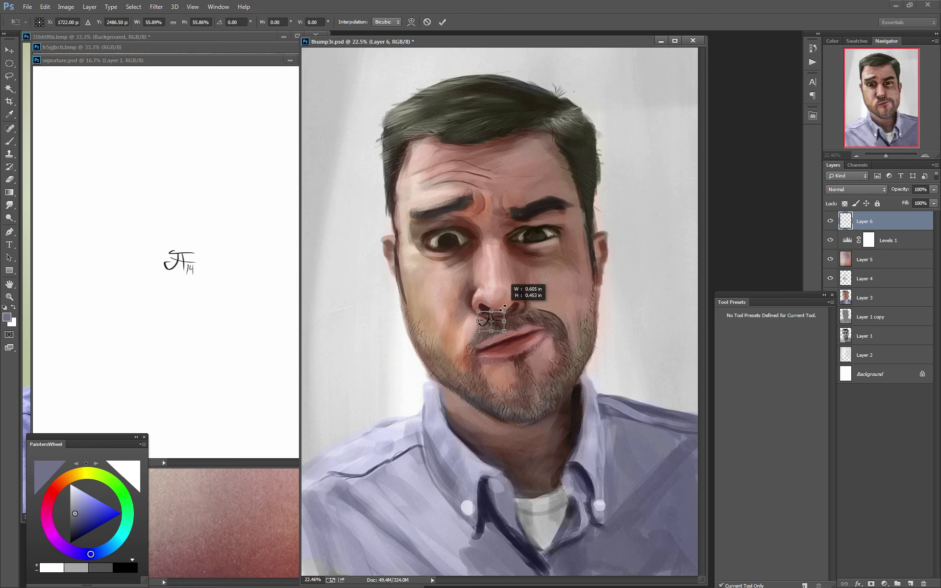
key("Return")
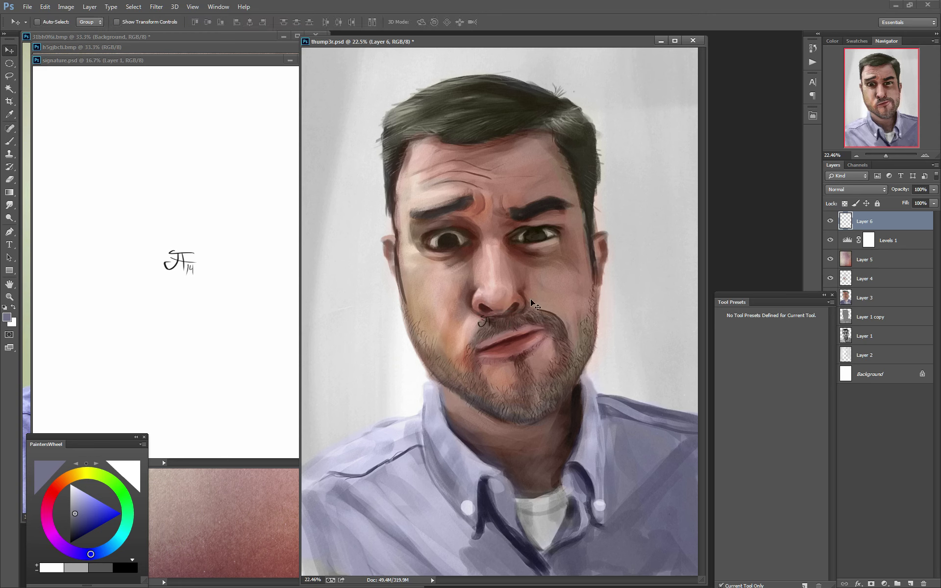
Place the signature in the bottom-left corner at 69% opacity and save thump3r.psd
left_click_drag(413, 416, 368, 470)
left_click_drag(359, 484, 357, 483)
left_click_drag(904, 190, 889, 189)
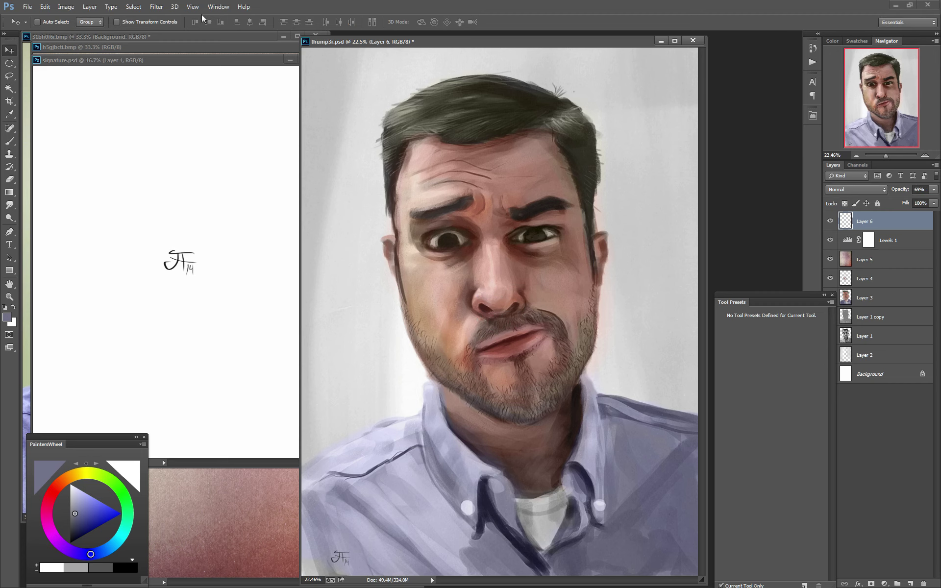
left_click(27, 7)
left_click(45, 116)
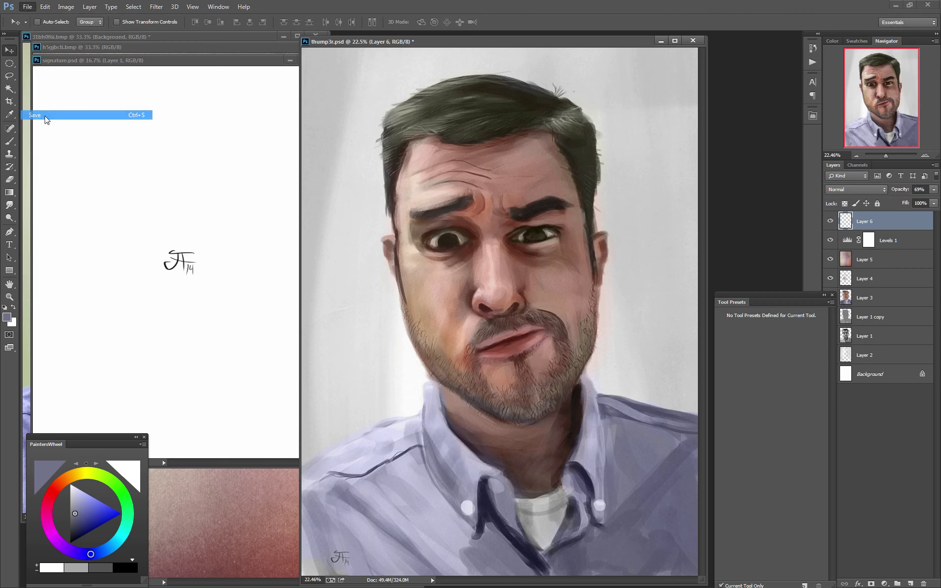